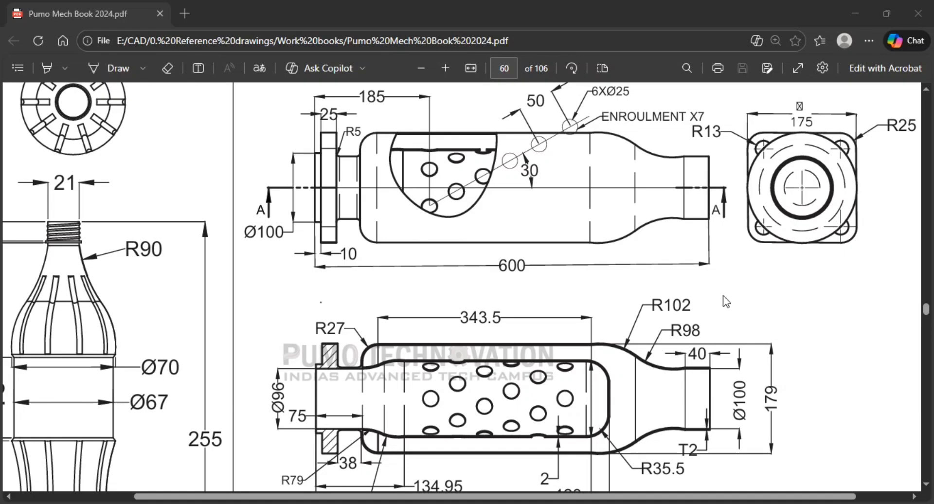
Examine the side, end and section views of the flanged perforated canister on page 60 of the drawing book.
scroll(722, 296, "up", 1)
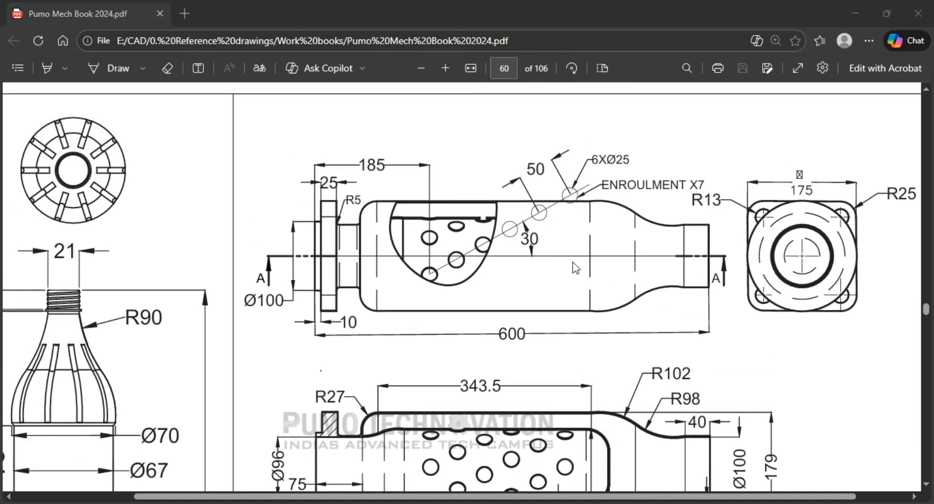
scroll(651, 298, "down", 1)
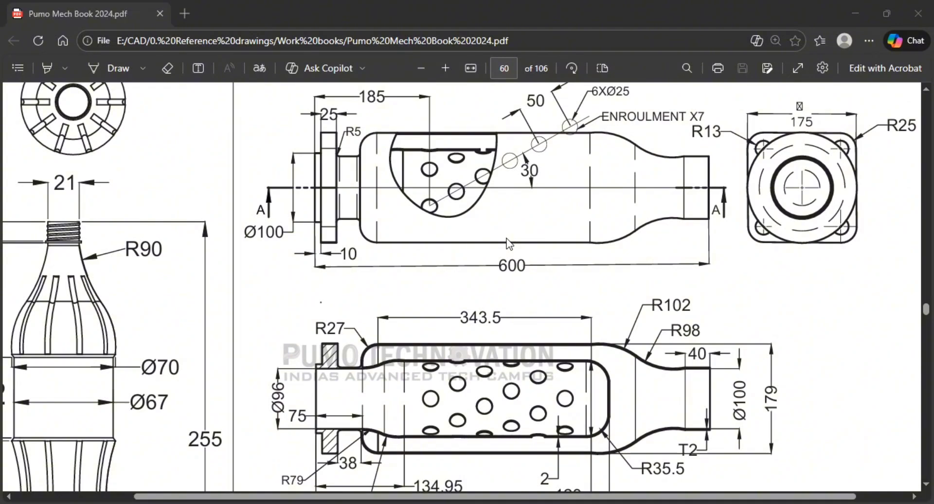
scroll(423, 234, "up", 2)
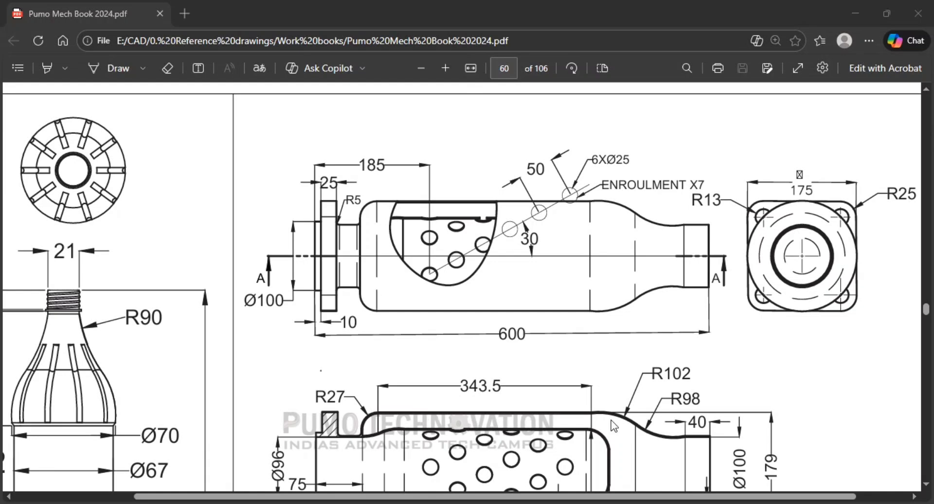
scroll(632, 415, "down", 2)
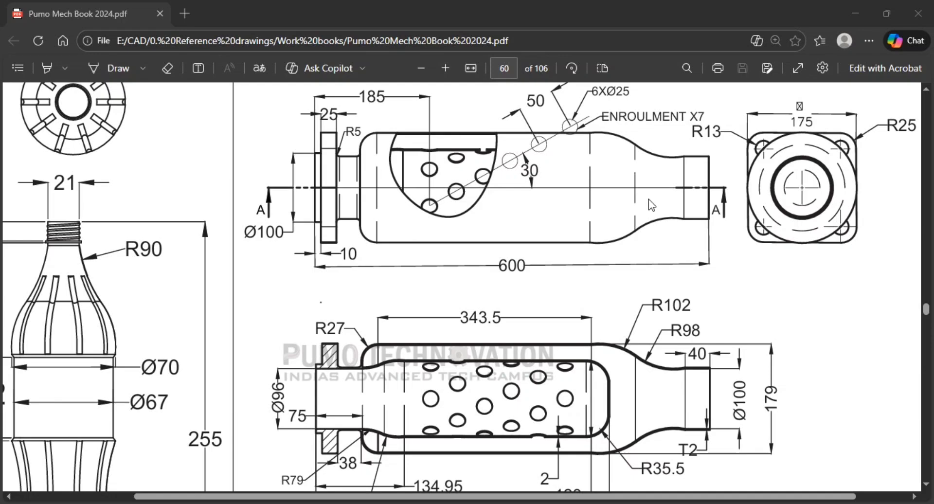
Switch to CATIA V5 and create a new Generative Shape Design part with a geometrical set and hybrid design off.
key("alt+Tab")
key("alt+Tab")
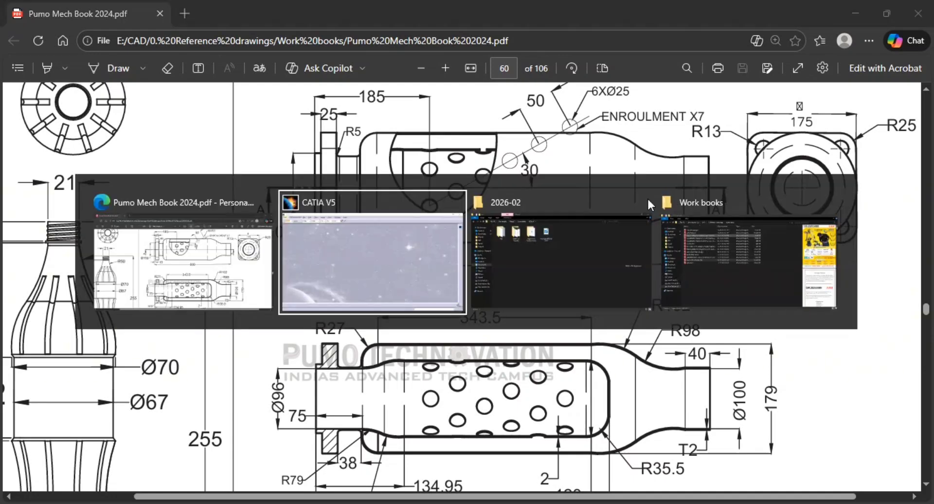
key("alt+Tab")
key("alt+Tab")
key("alt+Tab")
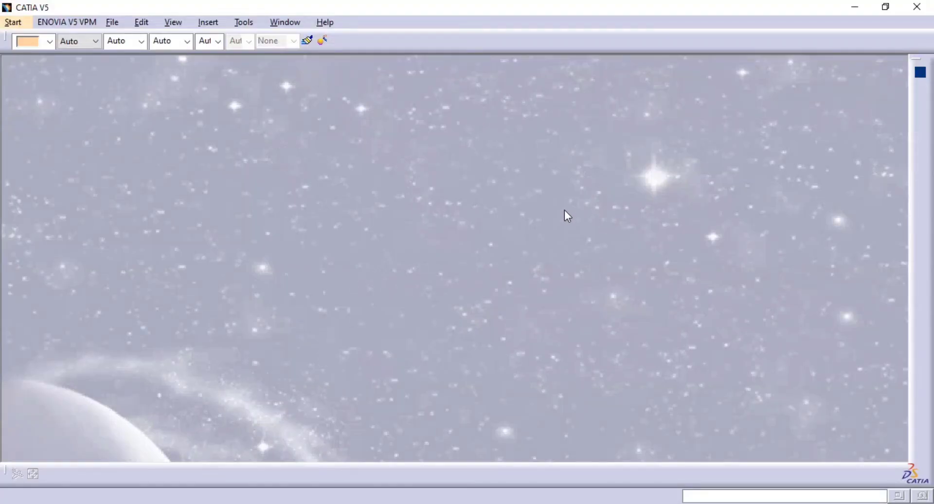
left_click(15, 22)
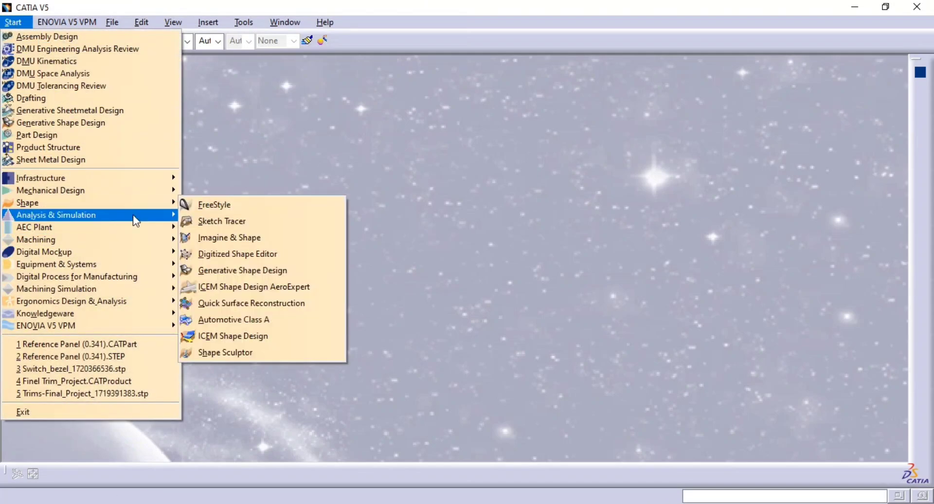
left_click(250, 271)
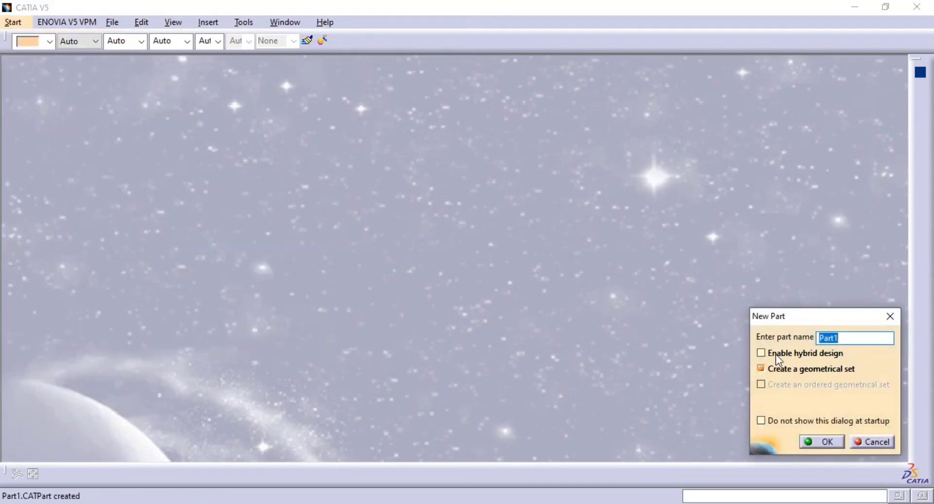
key("Return")
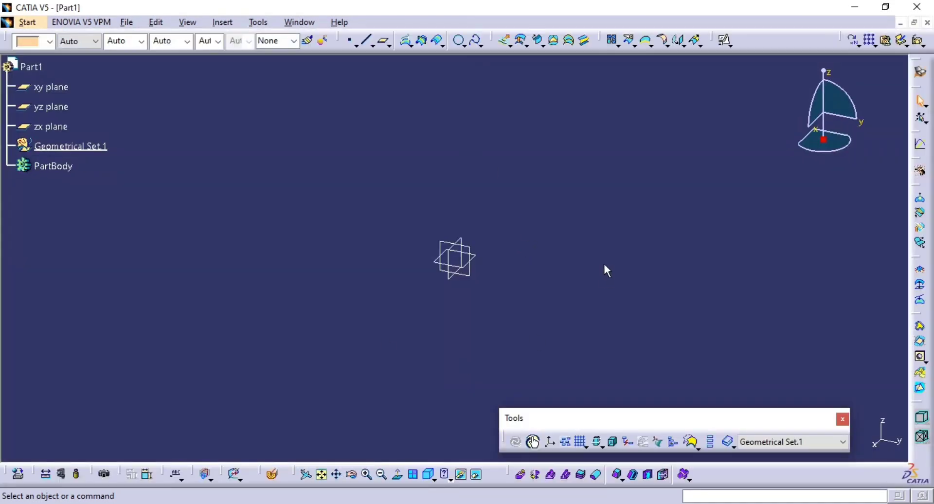
Consult the section view in the reference PDF and create a coordinate point in CATIA at X 0, Y 0, Z 0 mm.
key("alt+Tab")
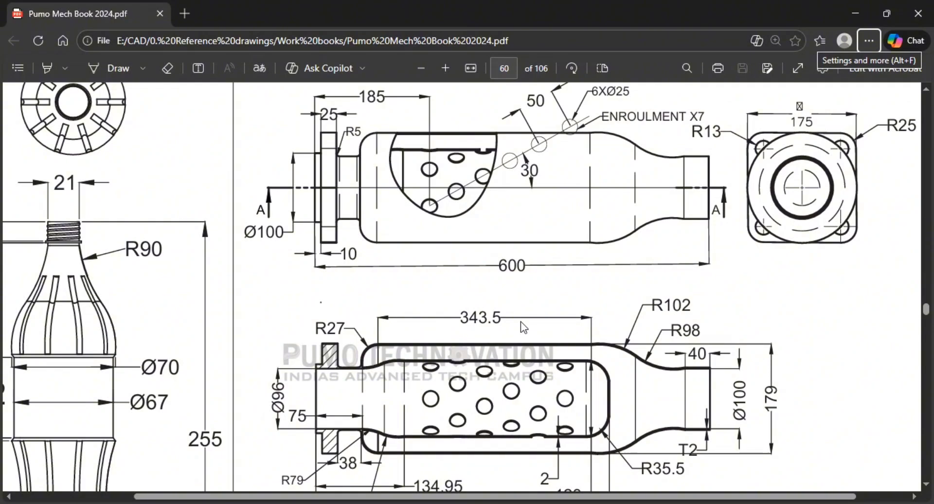
scroll(510, 283, "down", 2)
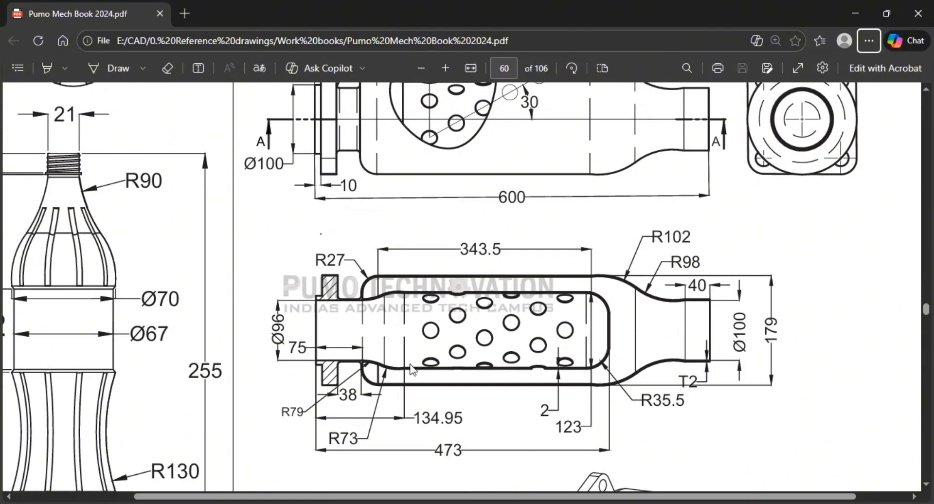
key("alt+Tab")
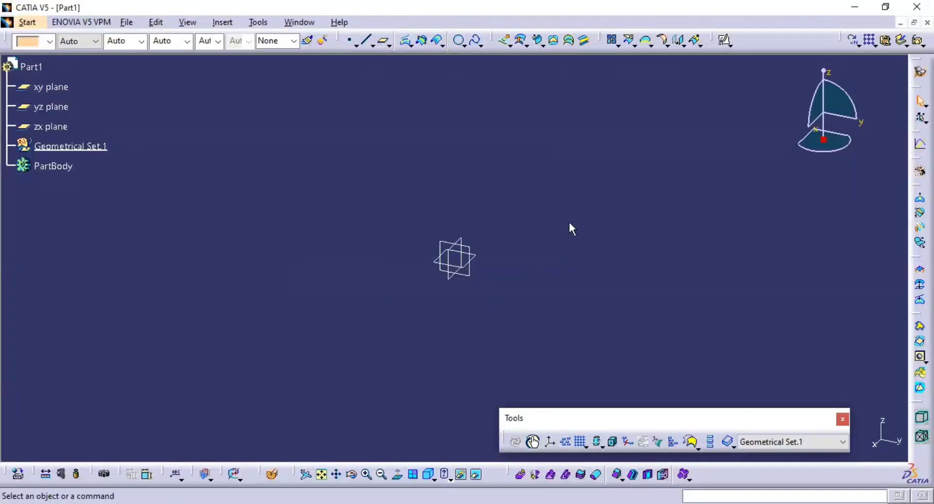
left_click(351, 43)
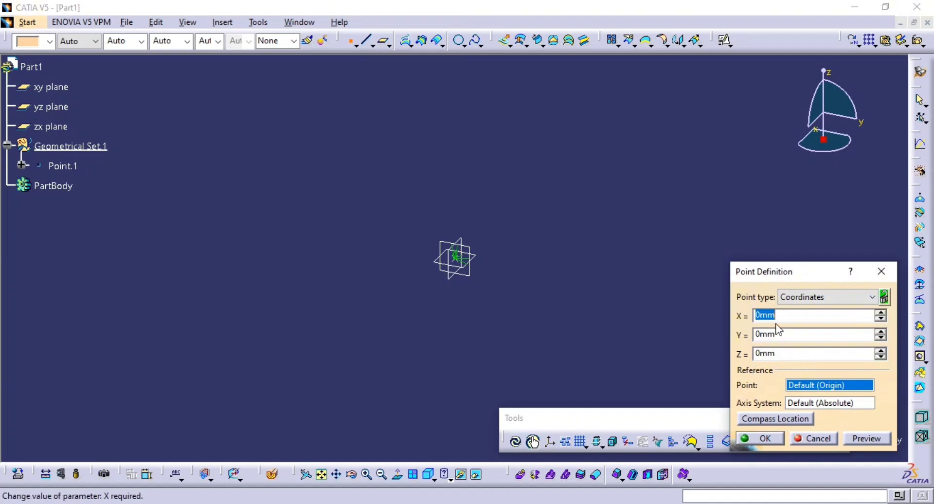
left_click(758, 442)
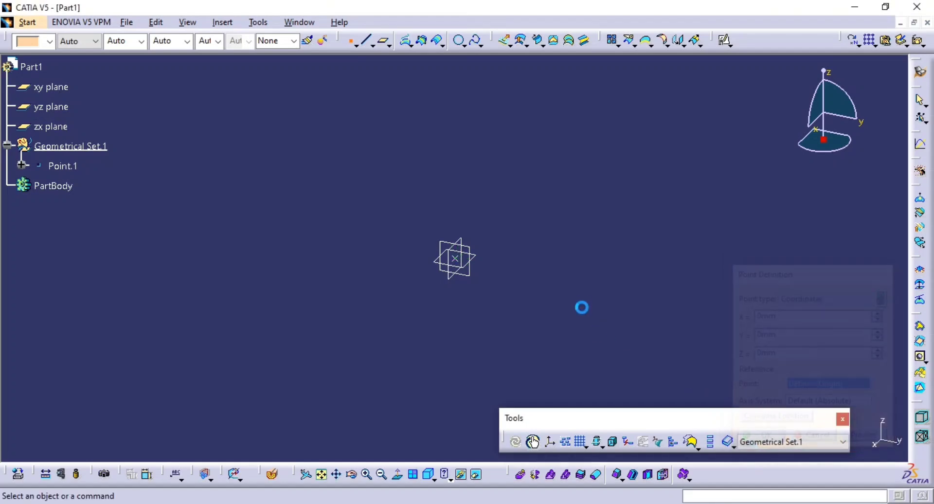
Open a positioned sketch on the yz plane with its origin projected from the point at the part origin.
left_click(725, 40)
left_click(477, 280)
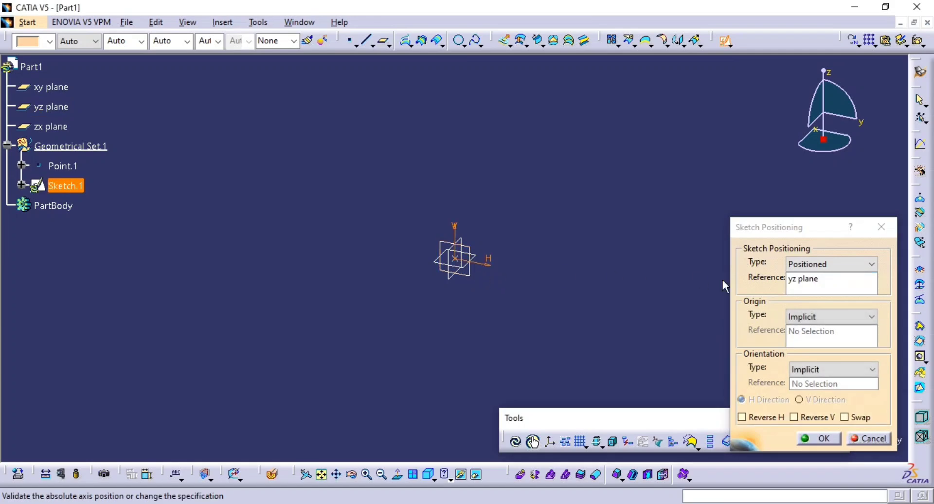
left_click(811, 318)
left_click(813, 351)
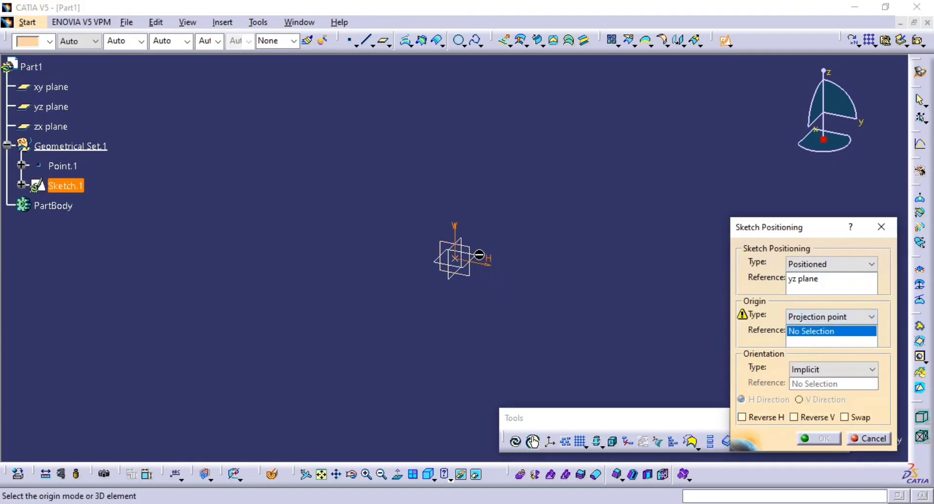
left_click(456, 261)
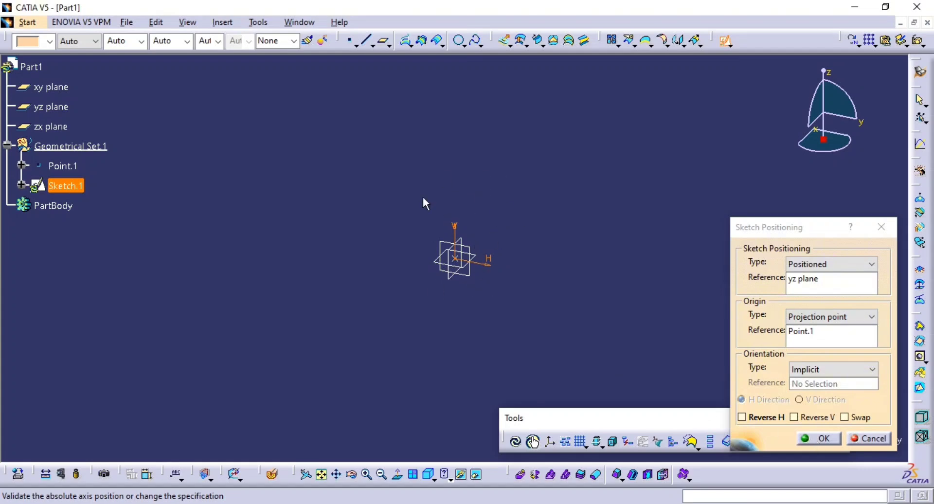
left_click(809, 438)
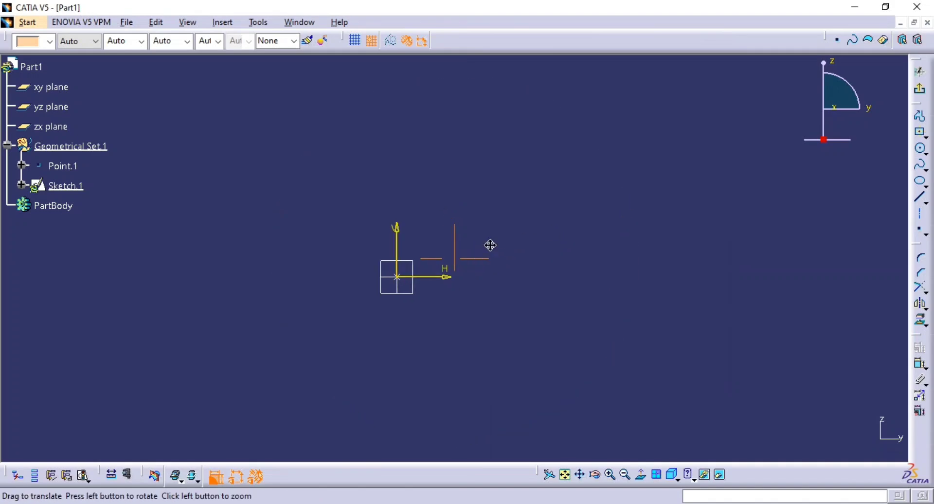
Sketch a horizontal line about 170 mm long from the sketch origin along the H axis.
left_click(921, 198)
left_click(384, 279)
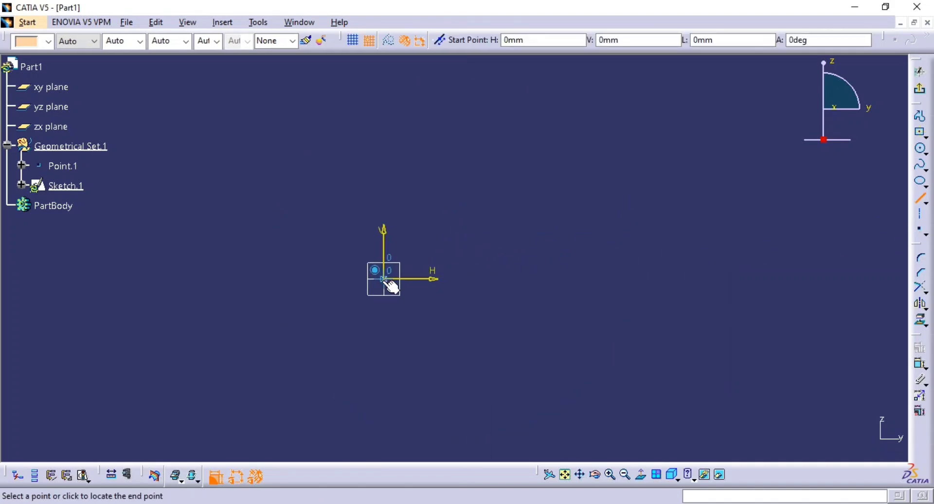
left_click(704, 285)
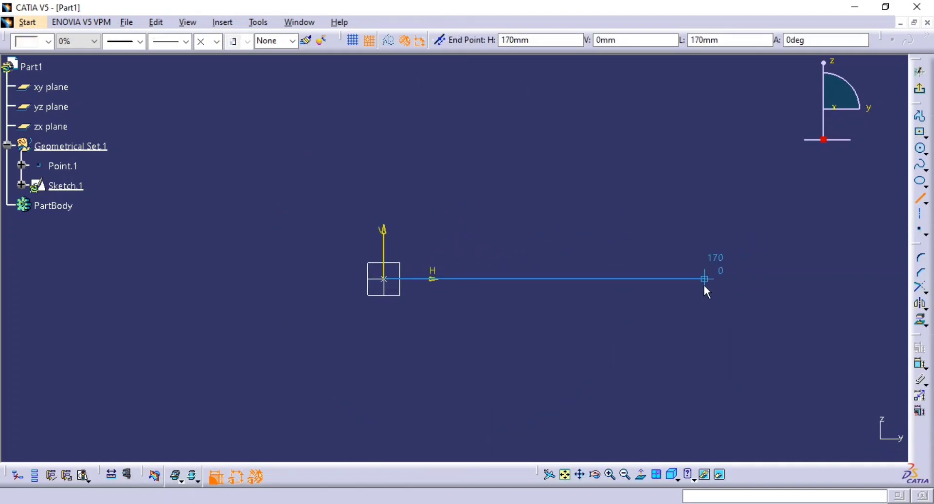
Dimension the horizontal line's length and set it to 600 mm.
left_click(920, 363)
left_click(672, 278)
left_click(608, 341)
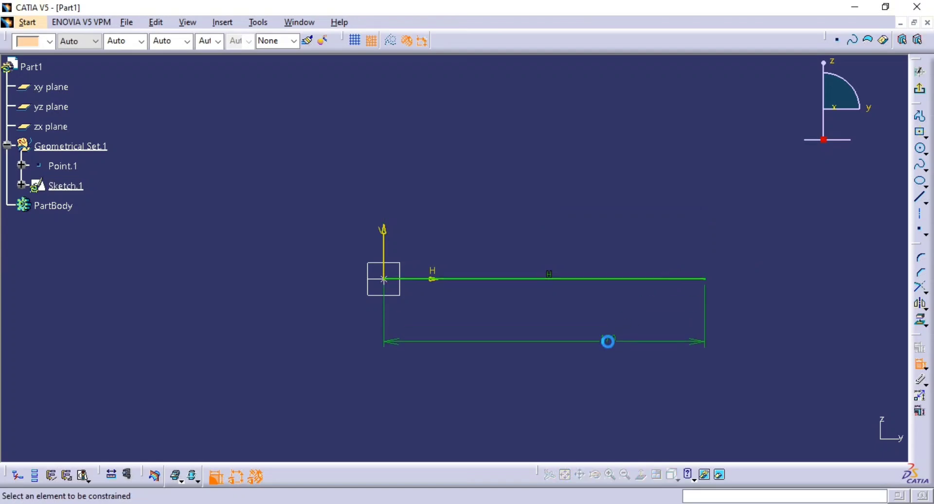
double_click(607, 341)
type("6")
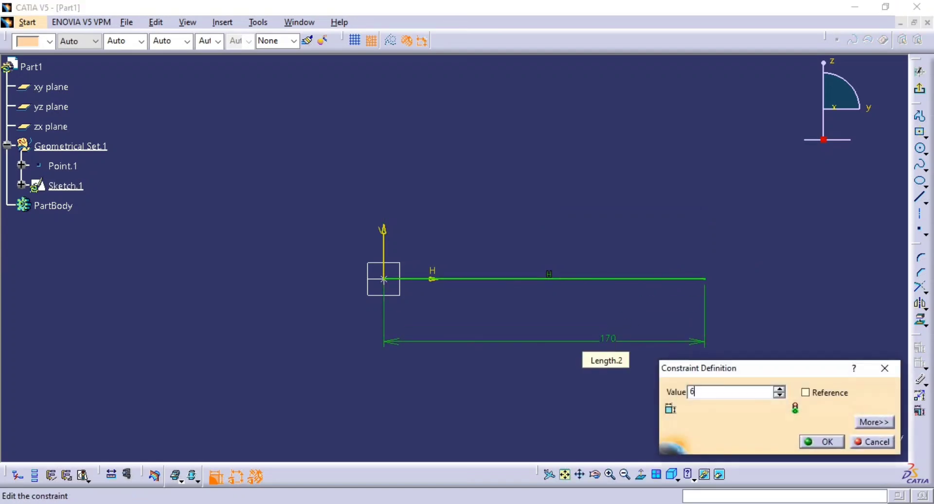
type("00")
key("Return")
mouse_move(565, 284)
middle_mouse_down()
mouse_move(563, 355)
mouse_move(537, 421)
mouse_move(542, 367)
mouse_move(422, 360)
middle_mouse_up()
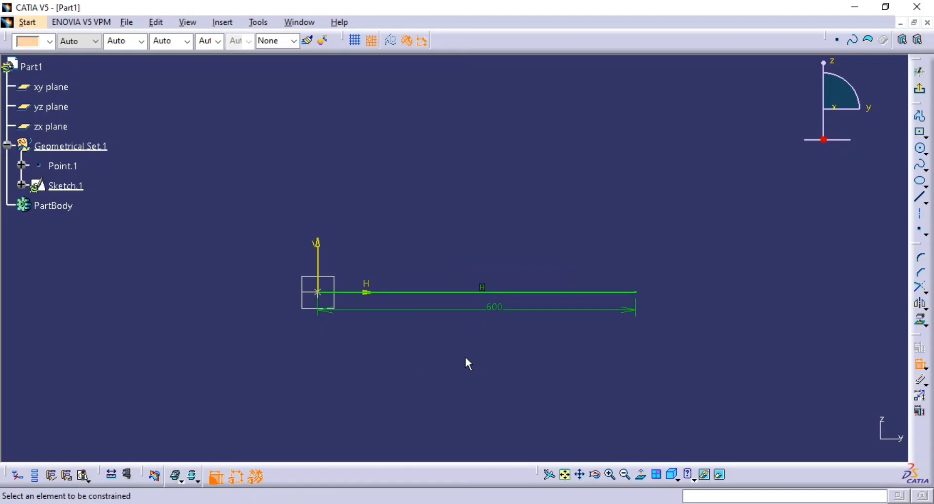
Check the drawing, then sketch a vertical line about 50 mm high at the baseline's far end and a 50 mm horizontal line back toward the origin.
key("alt+Tab")
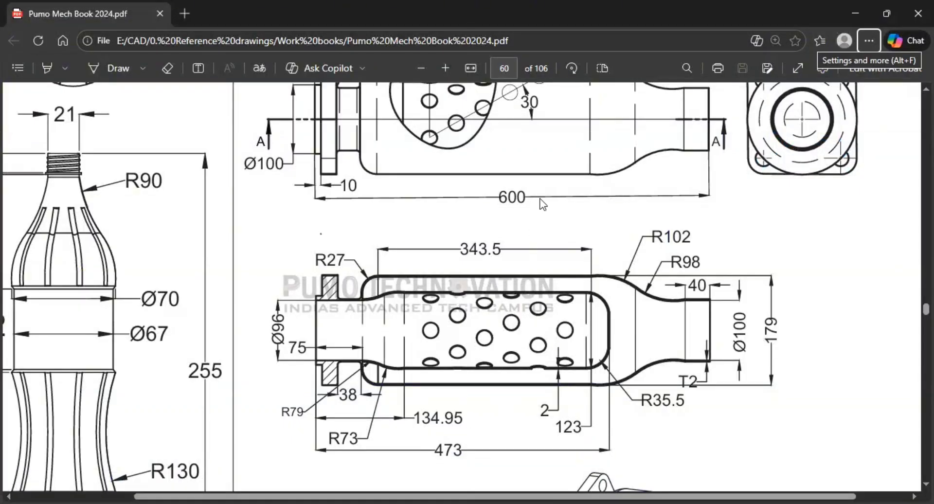
scroll(514, 233, "up", 3)
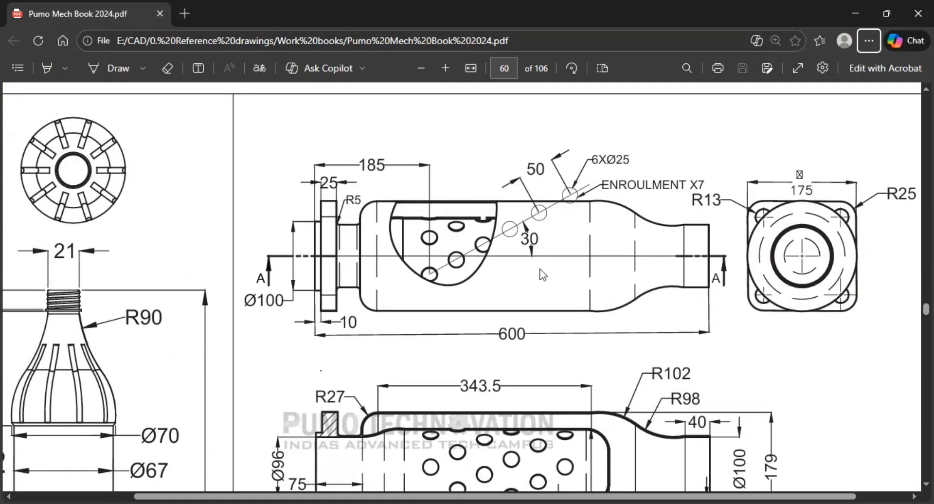
key("alt+Tab")
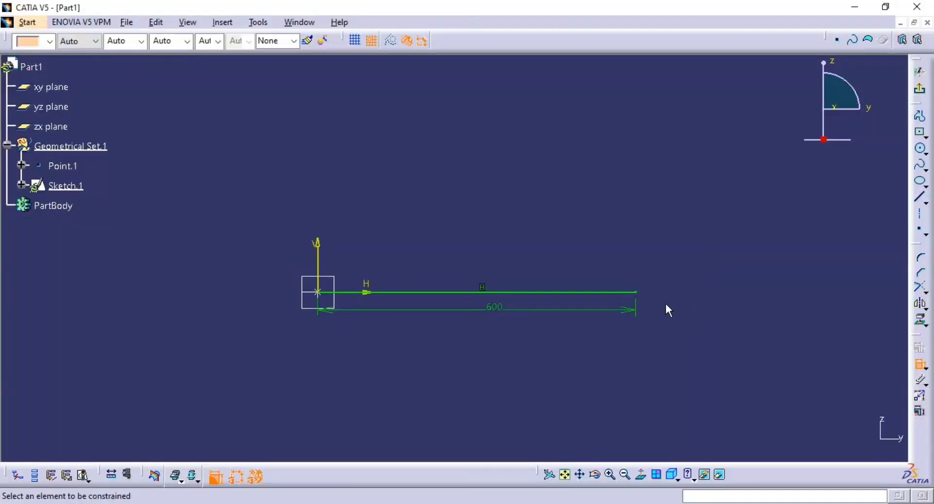
mouse_move(665, 303)
middle_mouse_down()
mouse_move(561, 288)
mouse_move(543, 269)
mouse_move(547, 293)
middle_mouse_up()
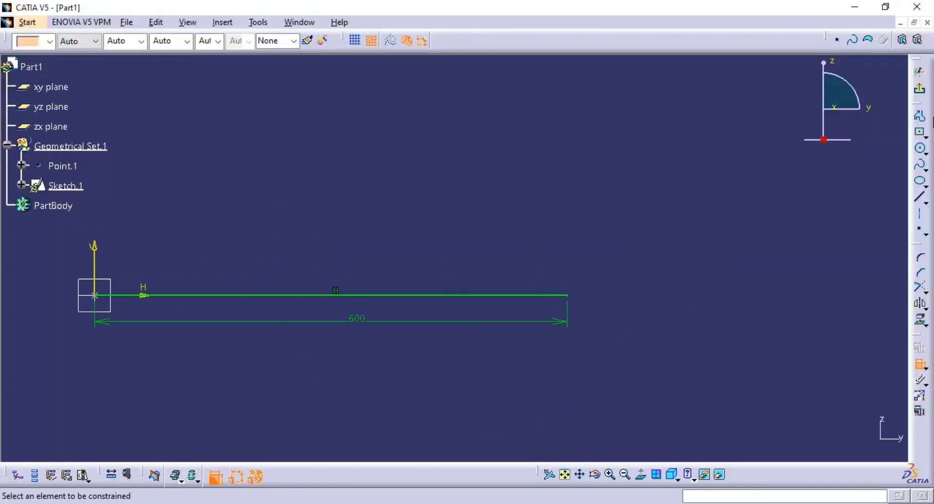
left_click(919, 116)
left_click(574, 297)
left_click(569, 250)
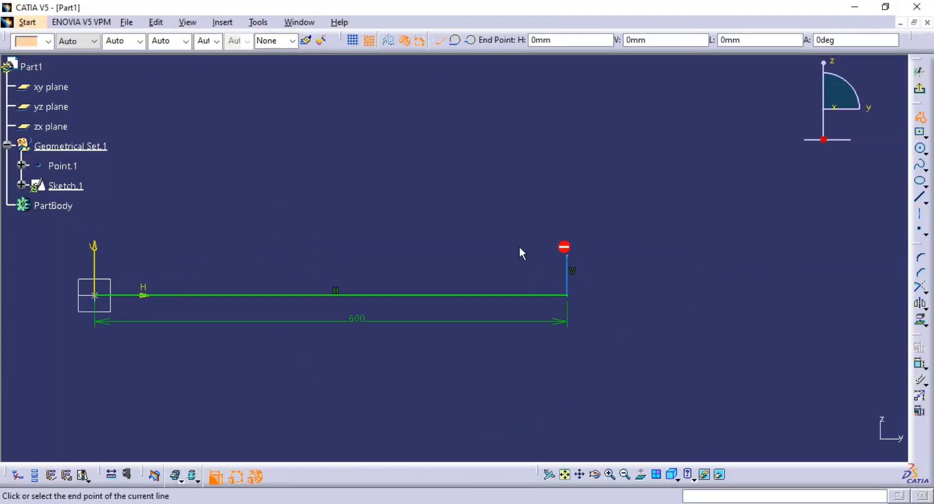
key("alt+Tab")
key("alt+Tab")
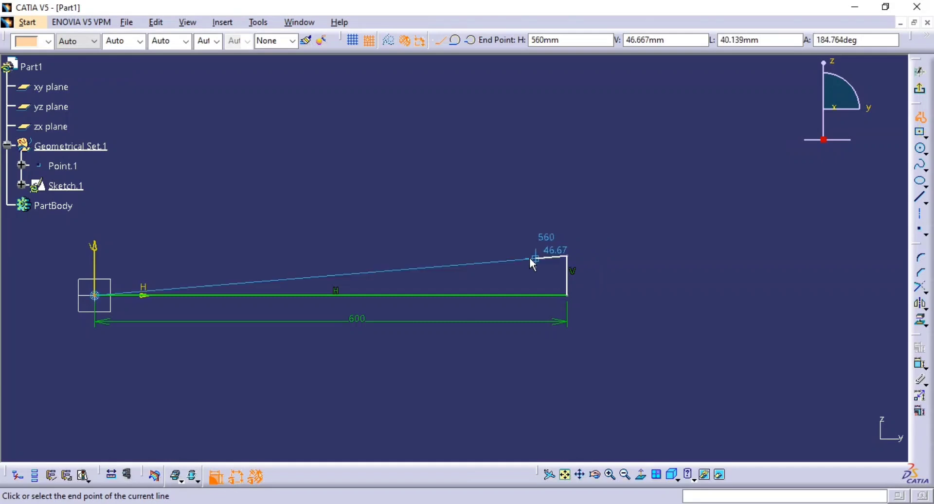
left_click(527, 256)
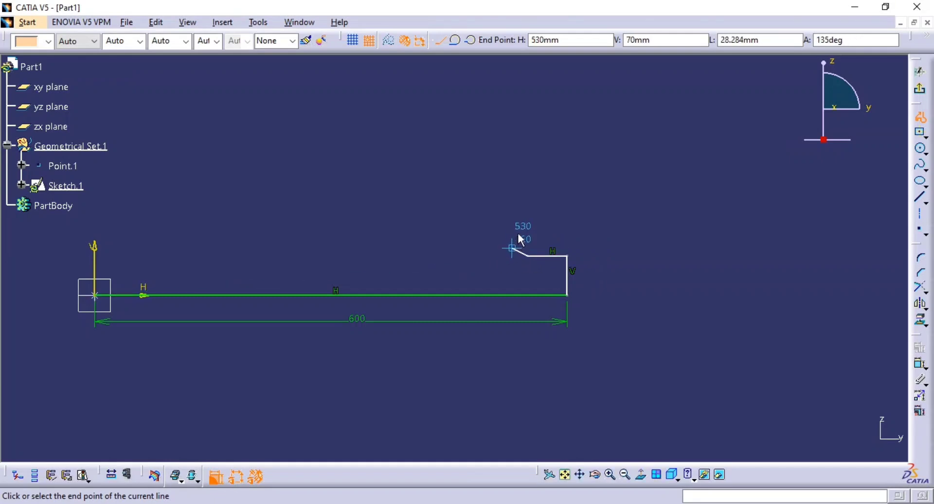
double_click(503, 224)
middle_click_drag(517, 224, 559, 216)
left_click(634, 212)
End the current profile and start a new one with lines about 380 mm toward the V axis, 50 mm down and 50 mm toward the axis.
left_click(922, 119)
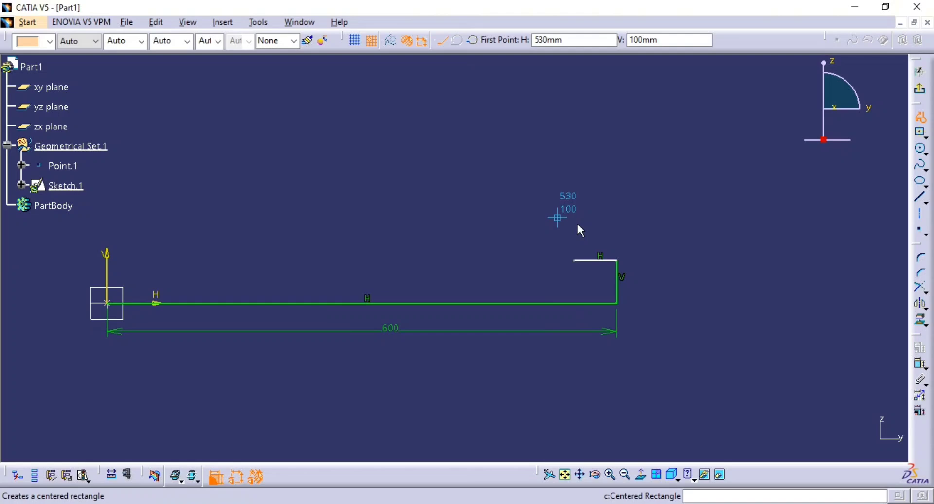
left_click(599, 202)
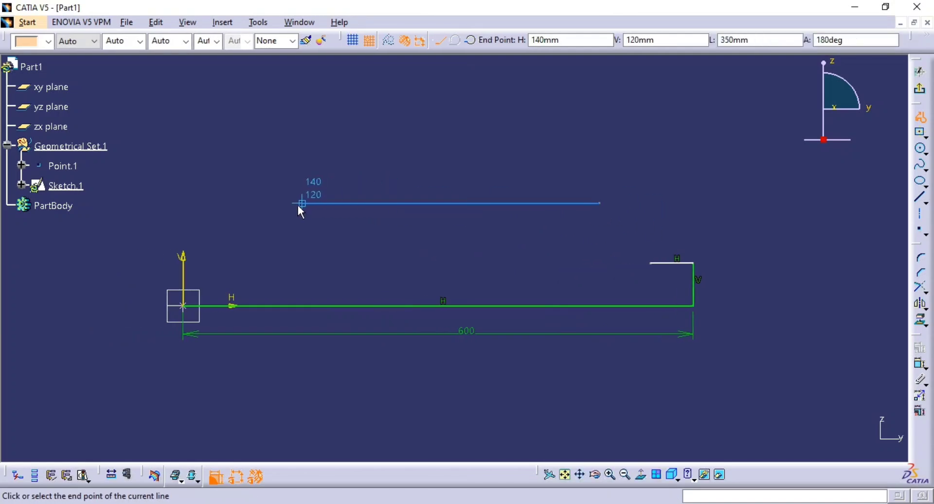
left_click(276, 203)
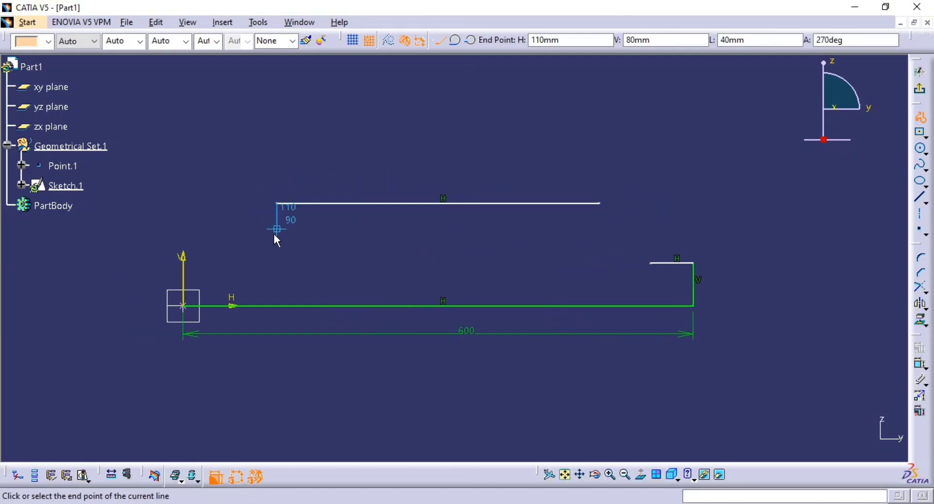
left_click(276, 246)
left_click(235, 246)
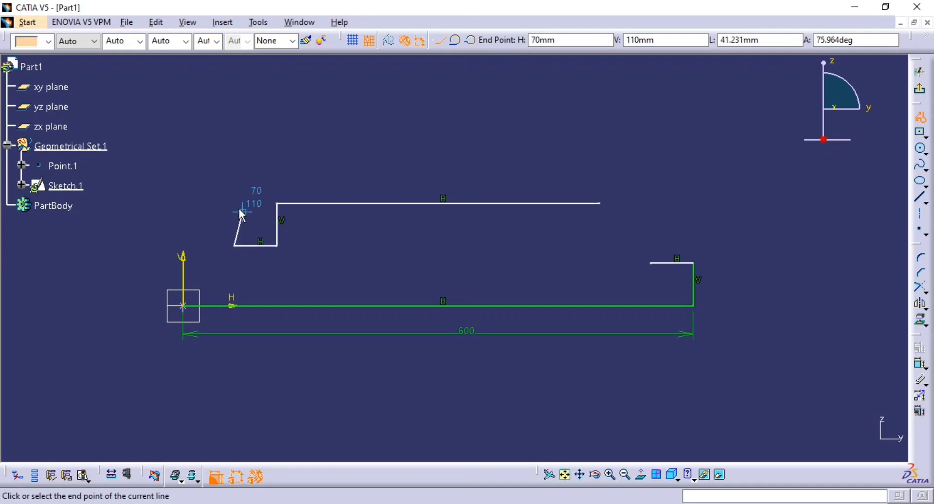
Continue the stepped profile with lines about 40 mm up, 30 mm toward the V axis, 60 mm down and 30 mm onto the axis.
left_click(234, 211)
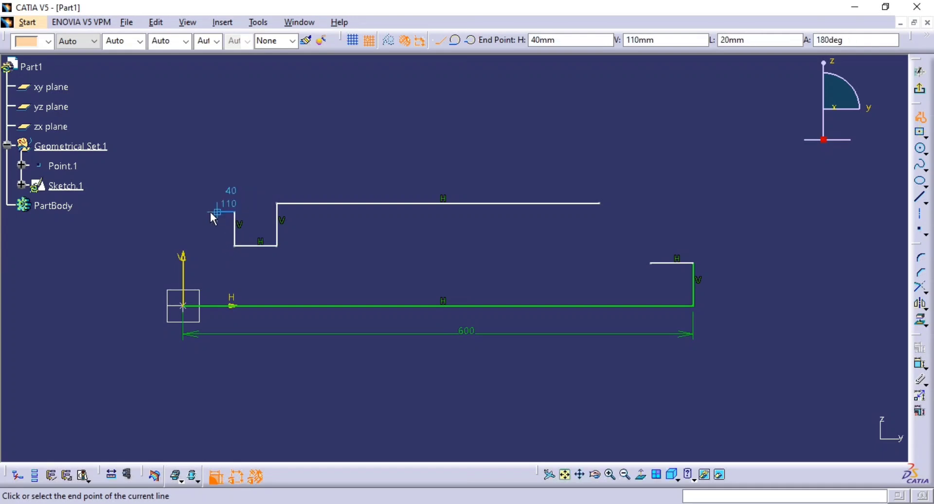
left_click(209, 211)
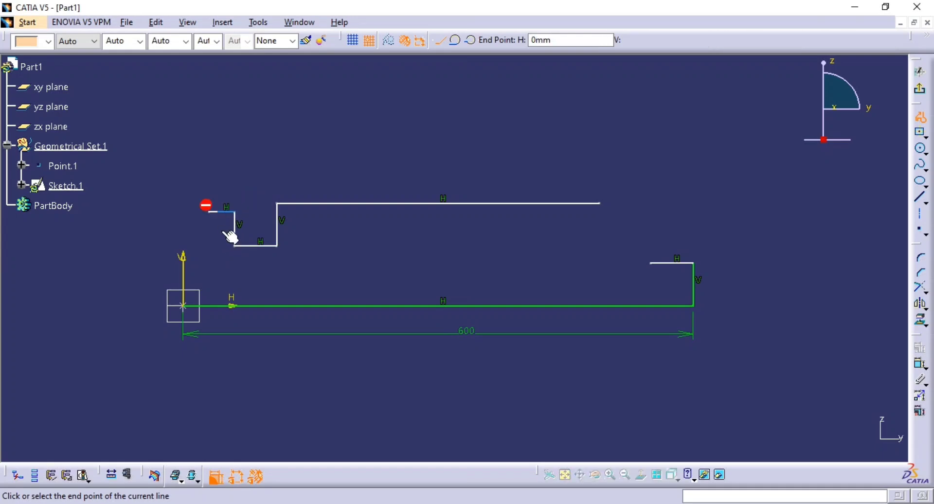
left_click(209, 262)
left_click(184, 263)
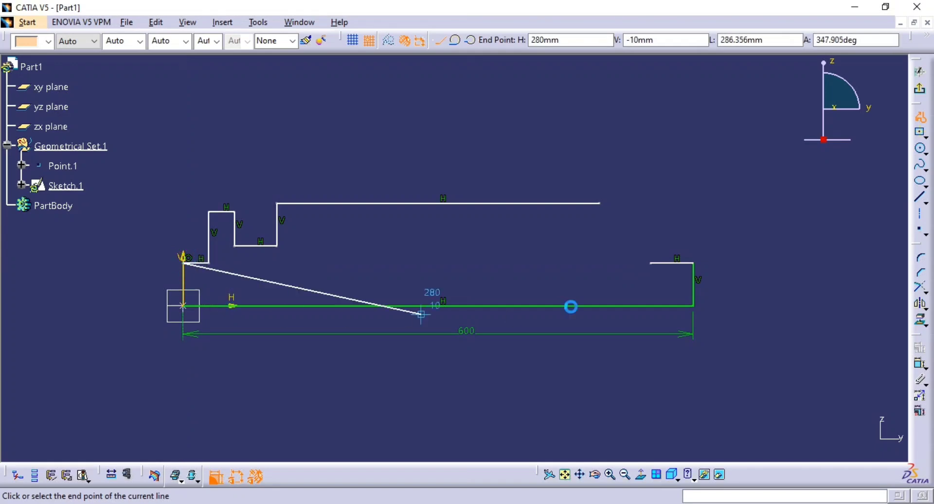
key("Escape")
Delete the vertical line at the baseline's far end.
left_click(693, 285)
key("Delete")
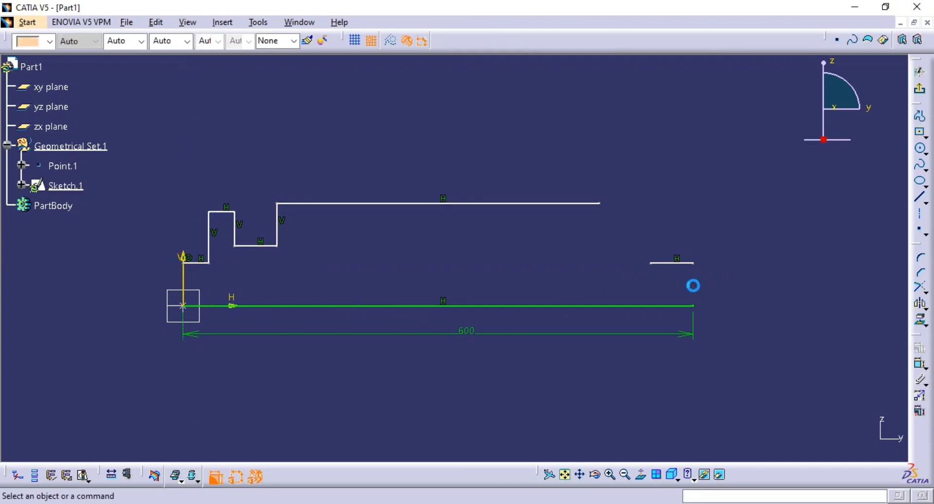
middle_click_drag(611, 311, 554, 296)
Check the outlet dimensions in the drawing, then pull the long upper line's free end back toward the origin and slightly lower.
key("alt+Tab")
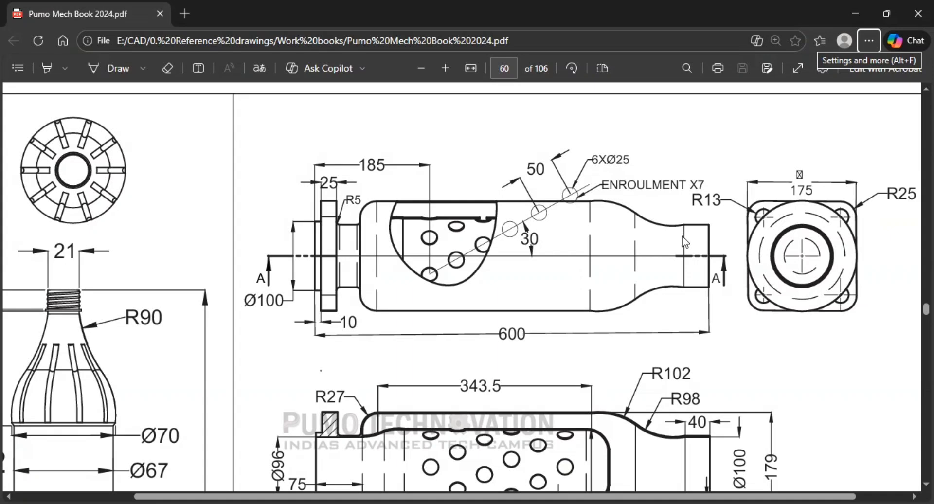
scroll(705, 371, "down", 2)
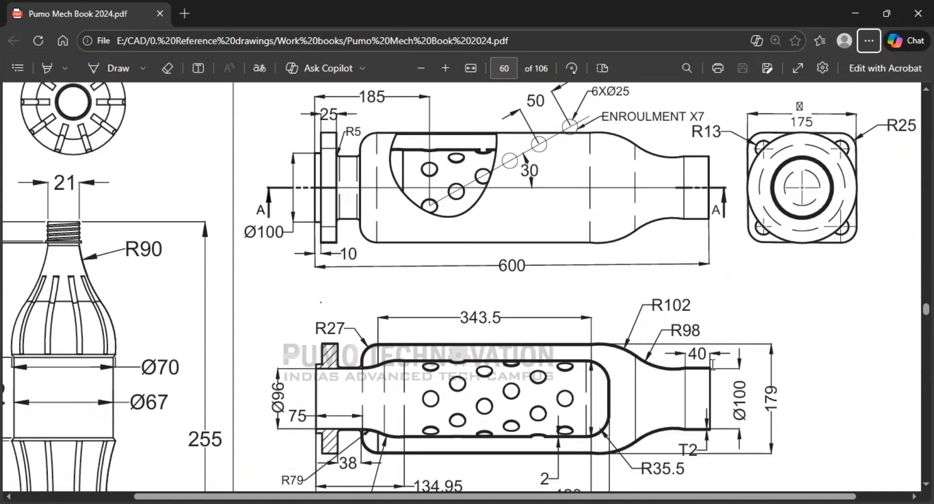
key("alt+Tab")
mouse_move(627, 282)
middle_mouse_down()
mouse_move(596, 252)
mouse_move(589, 212)
middle_mouse_up()
left_click_drag(576, 208, 437, 217)
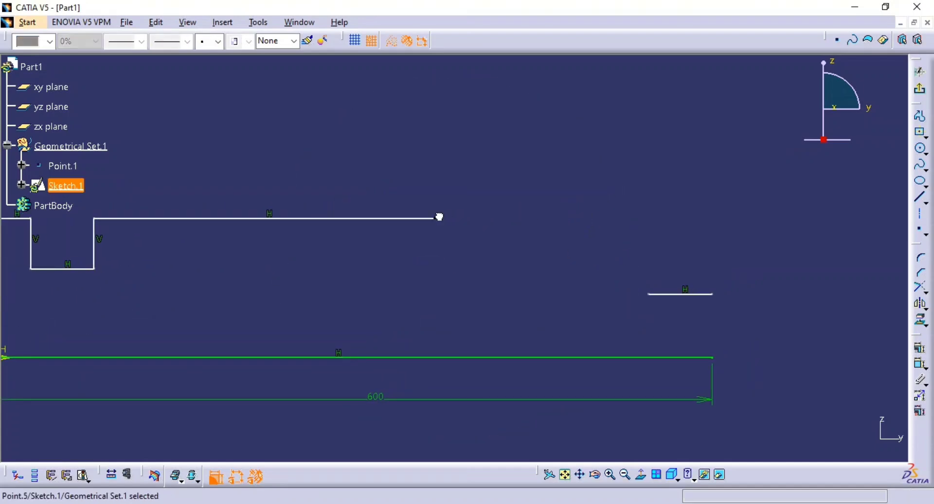
middle_click_drag(869, 375, 794, 314)
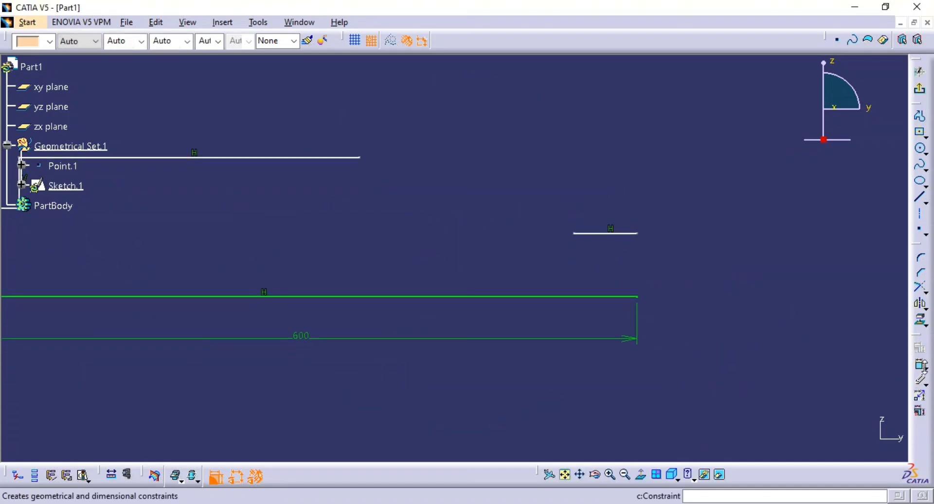
Dimension the short horizontal line's height above the baseline.
left_click(920, 366)
left_click(617, 296)
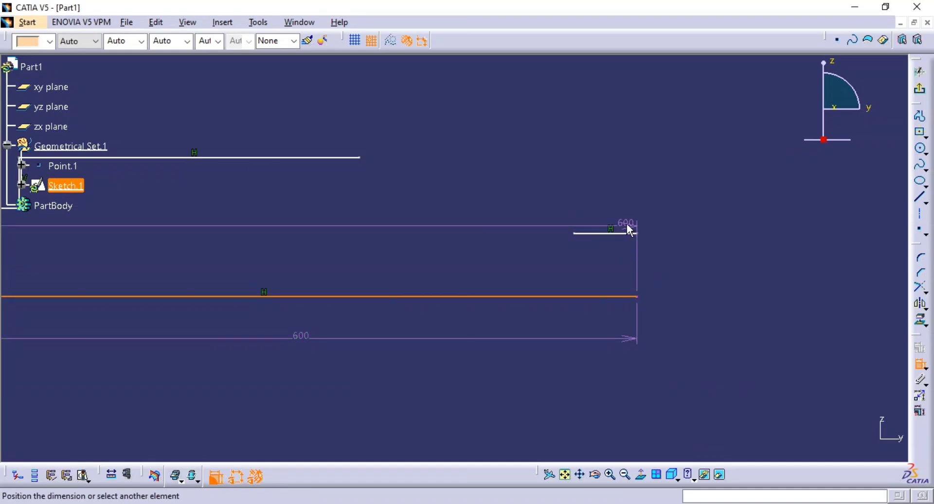
left_click(628, 233)
left_click(684, 271)
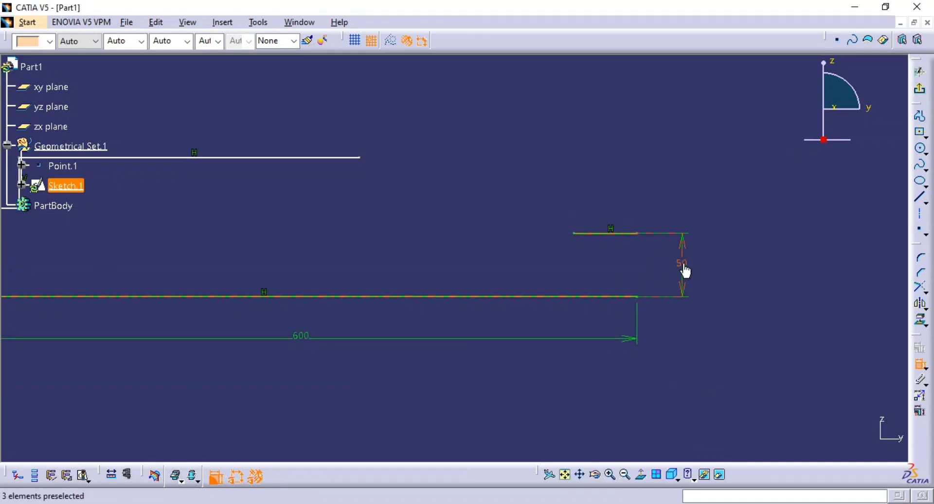
Dimension the short horizontal line's length and set it to 40 mm.
left_click(614, 234)
left_click(677, 209)
double_click(677, 204)
key("Return")
middle_click_drag(677, 203, 691, 246)
middle_click_drag(699, 289, 759, 295)
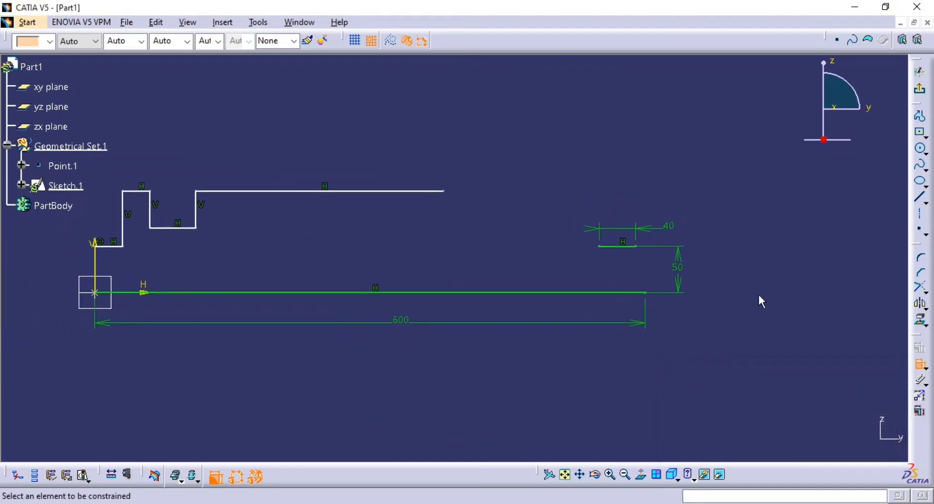
Draw an axis from the short line's outer end to the baseline's far end and constrain it vertical.
left_click(921, 214)
left_click(636, 247)
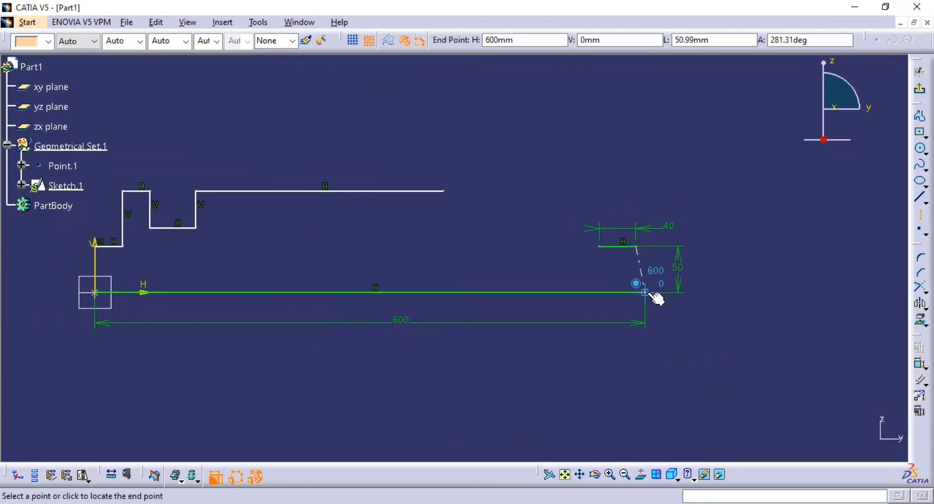
left_click(645, 292)
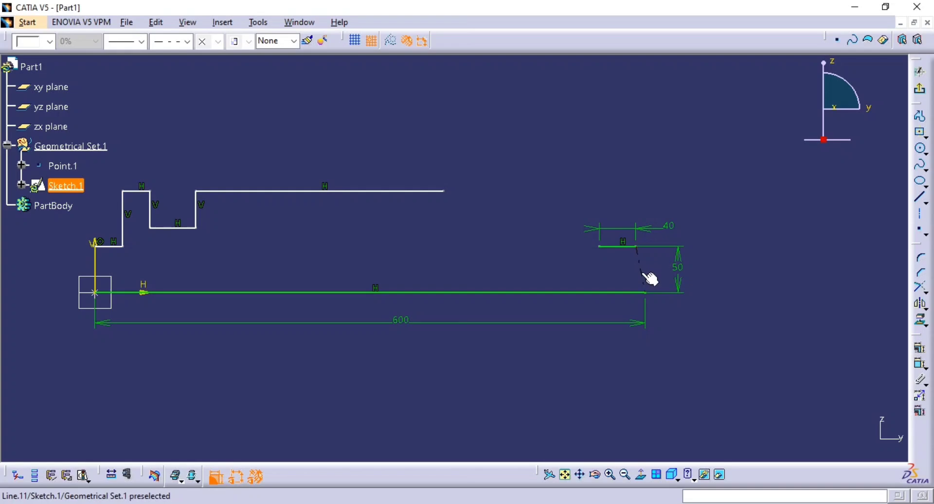
right_click(642, 273)
mouse_move(689, 421)
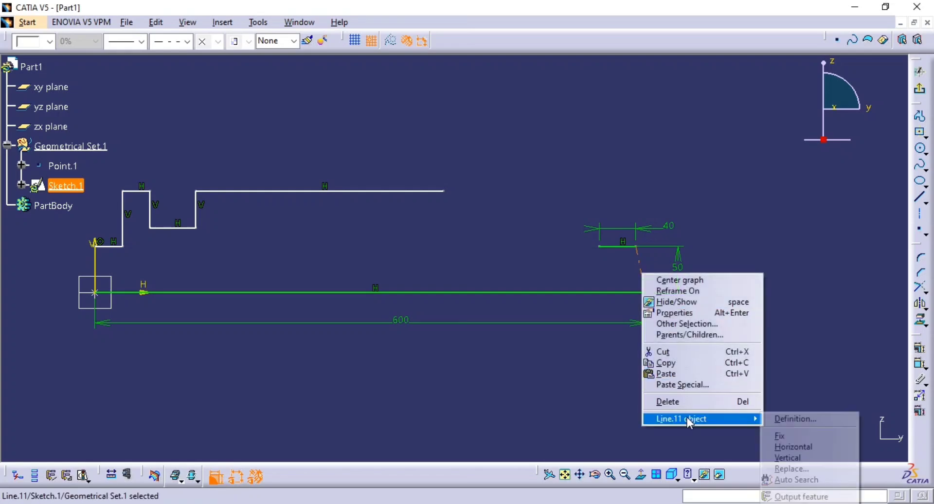
left_click(817, 457)
middle_click_drag(759, 311, 767, 306)
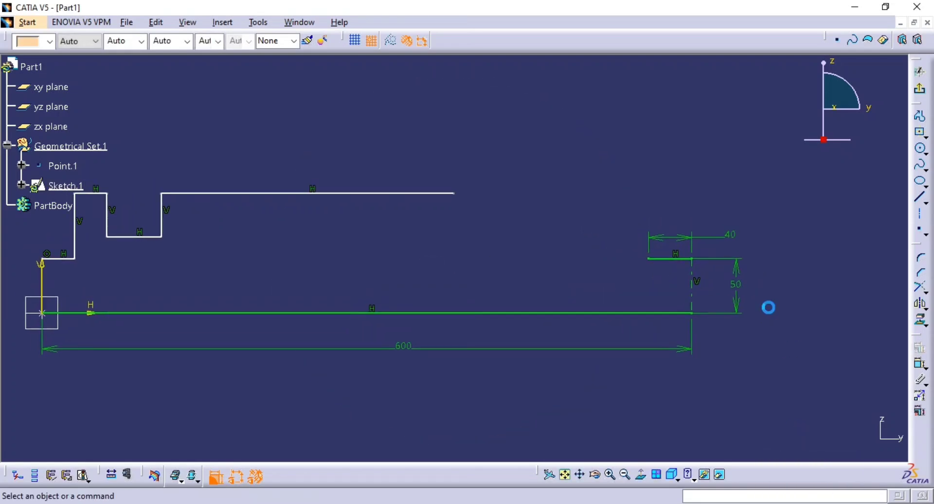
Check the drawing, then sketch a convex three-point arc from the long upper line's free end down to about H 470 mm, V 50 mm.
key("alt+Tab")
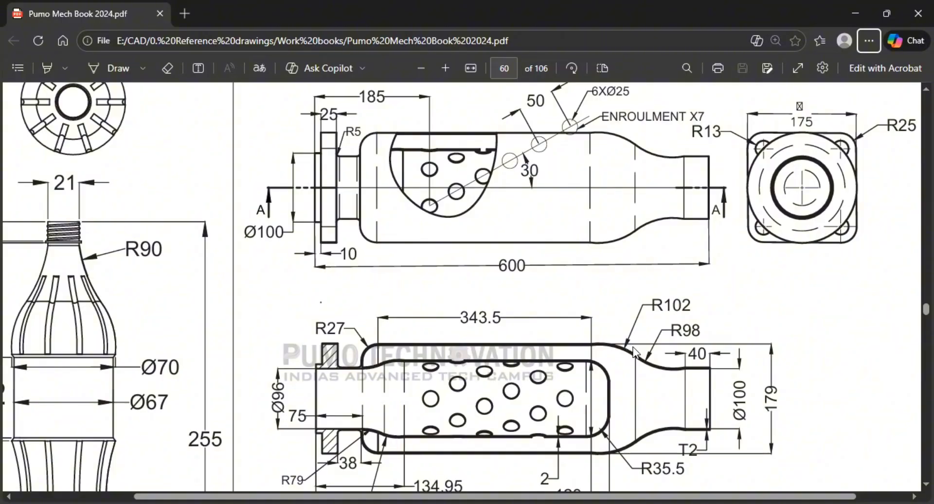
key("alt+Tab")
middle_click_drag(754, 274, 683, 245)
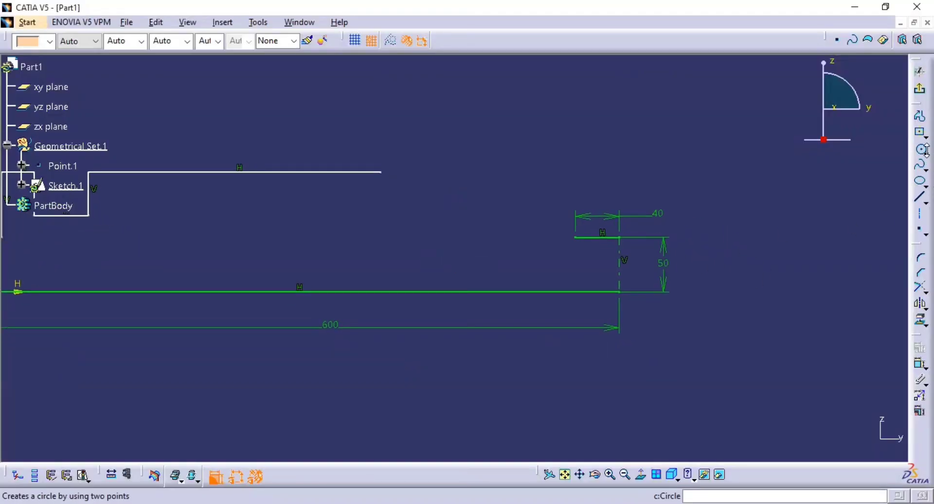
left_click(926, 153)
left_click(905, 160)
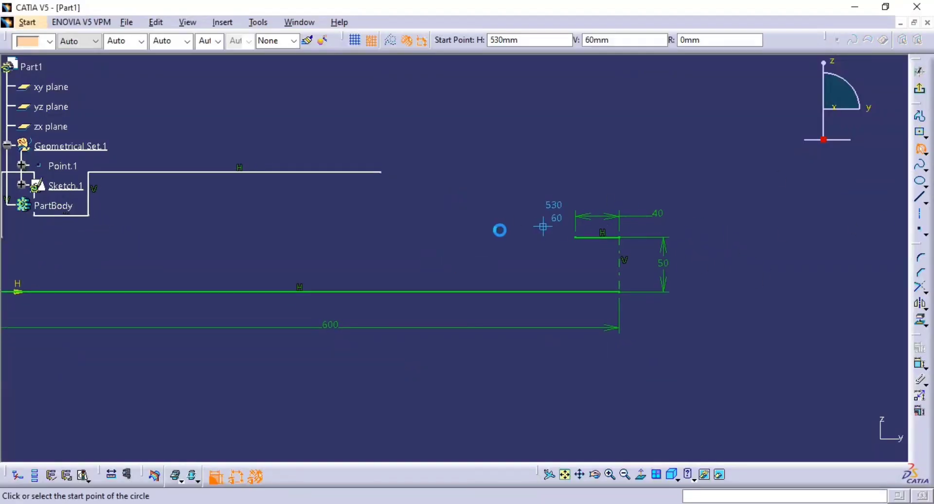
left_click(380, 172)
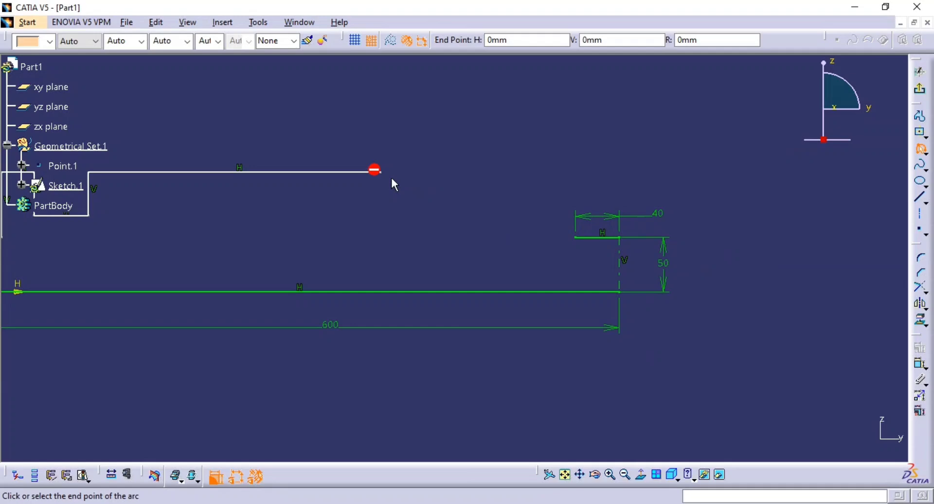
left_click(478, 238)
left_click(442, 203)
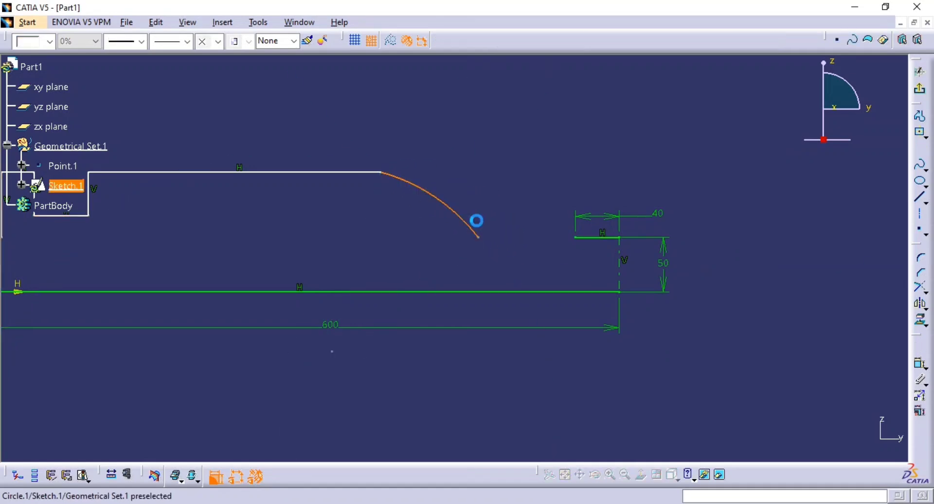
middle_click_drag(567, 233, 590, 211)
left_click(590, 210)
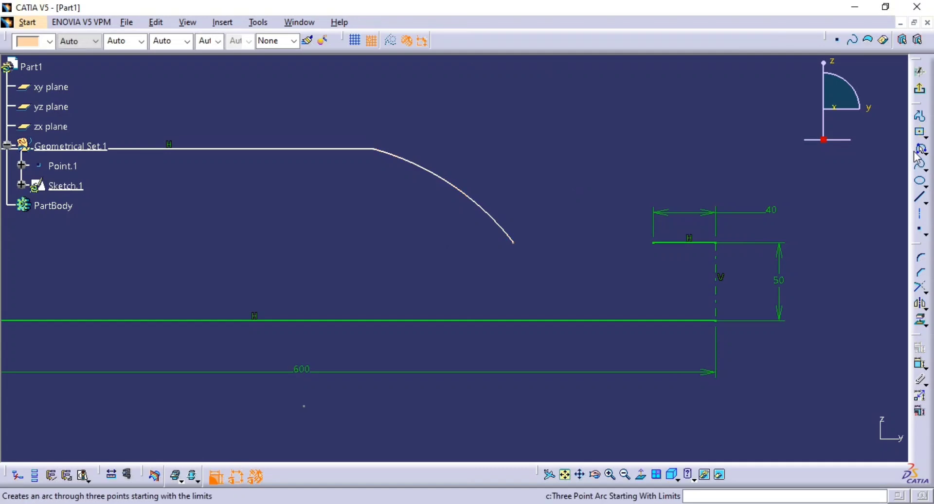
left_click(916, 155)
left_click(653, 242)
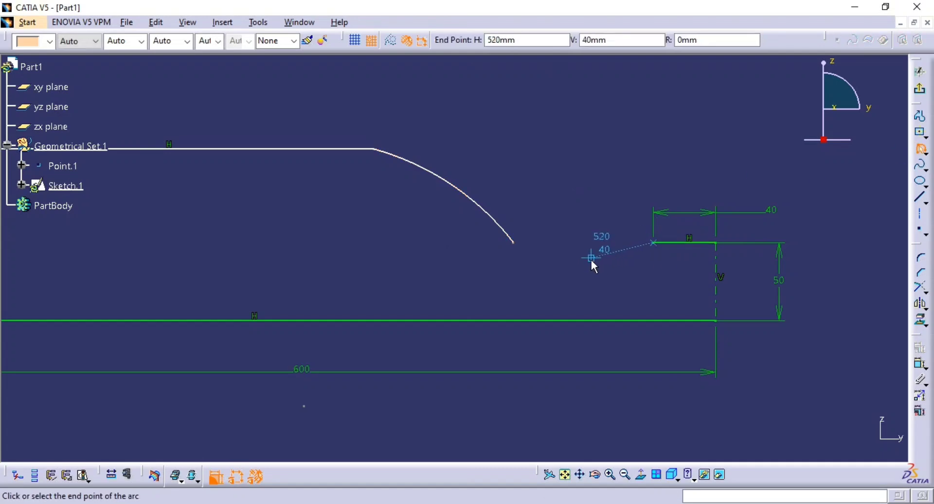
left_click(575, 258)
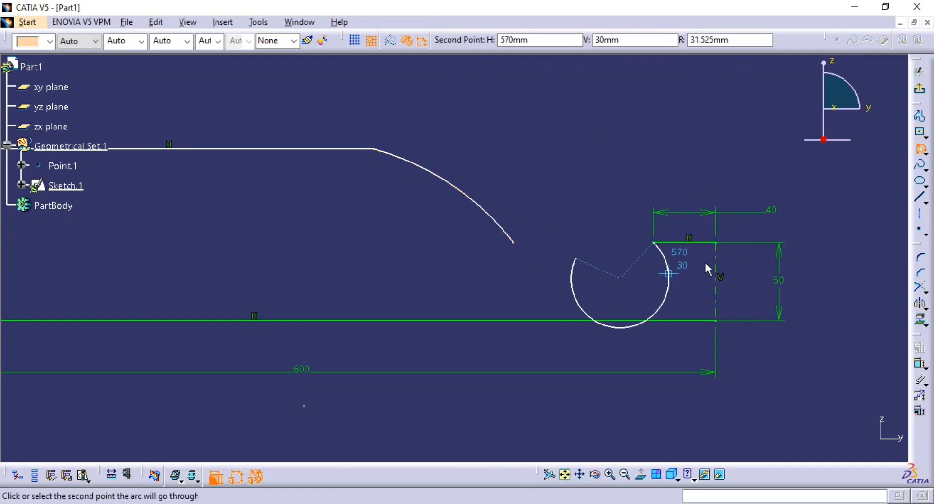
key("Escape")
left_click(916, 155)
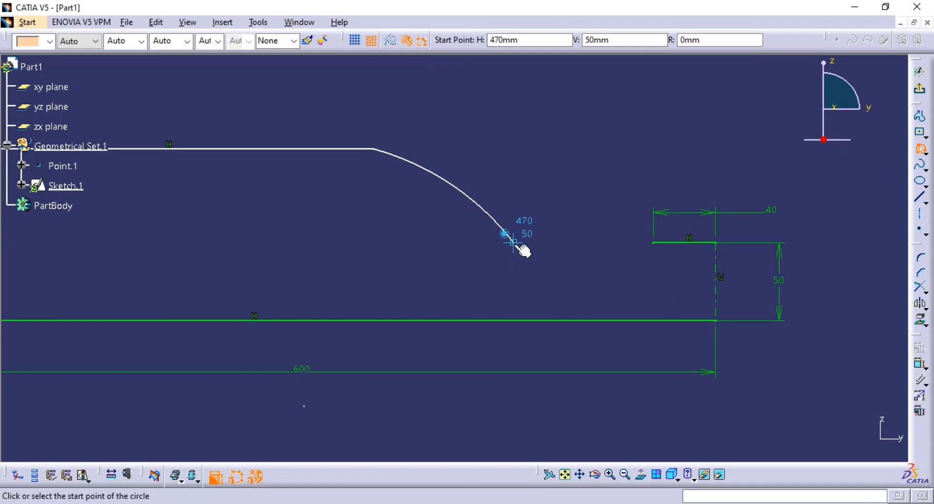
left_click(513, 242)
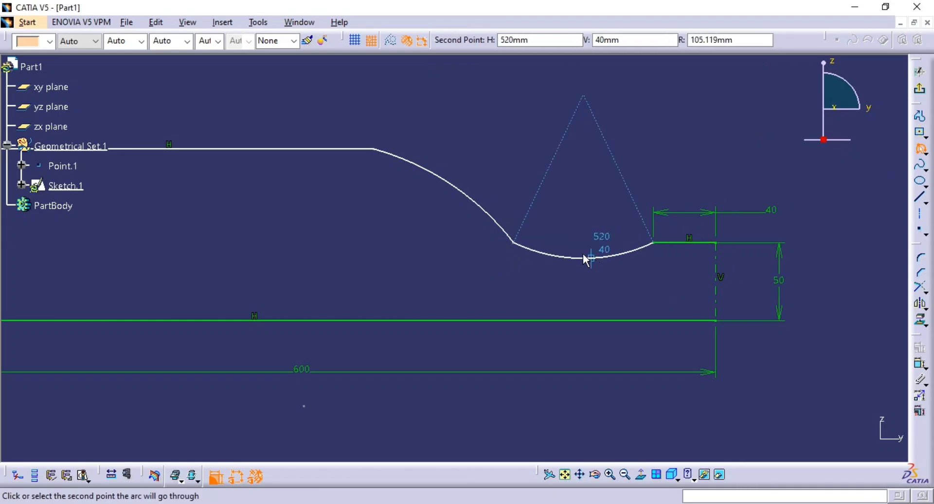
key("Escape")
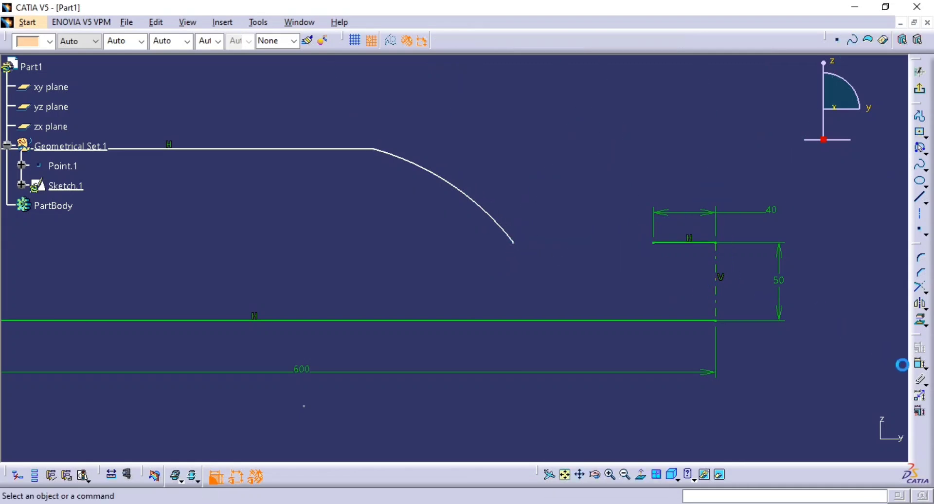
Sketch a three-point arc from the first arc's lower end to the short line's inner end, dipping to about V 40 mm.
left_click(919, 148)
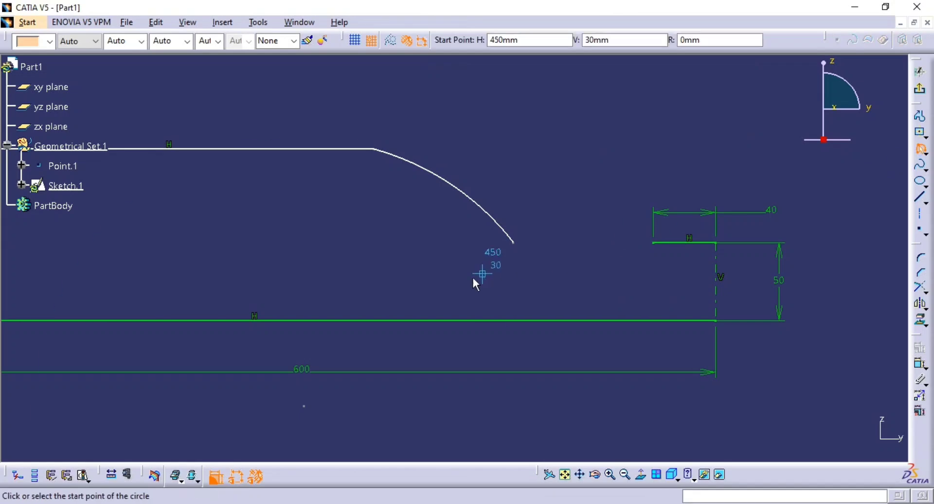
left_click(514, 243)
left_click(652, 242)
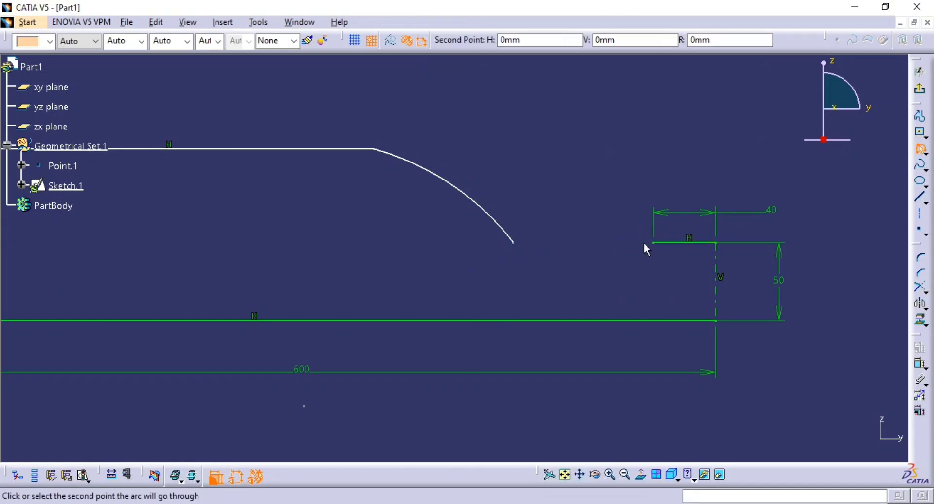
left_click(606, 258)
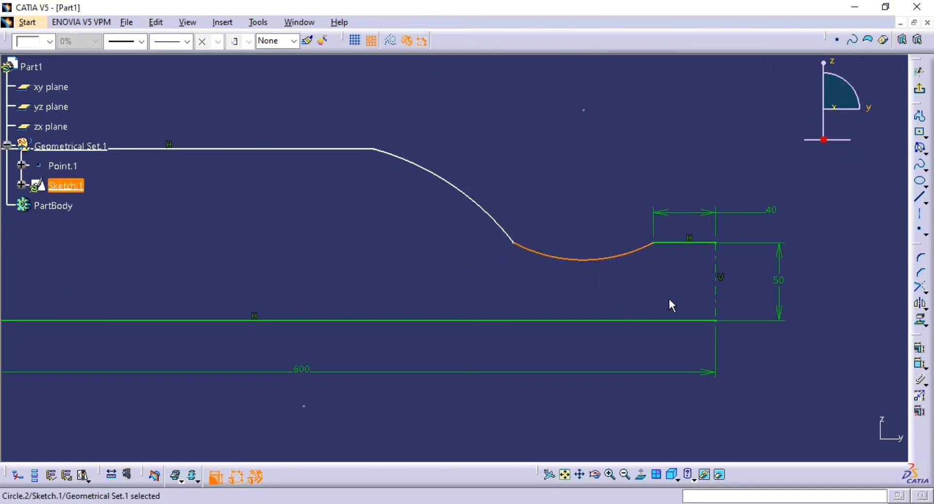
left_click(875, 282)
Constrain the long upper line and the adjoining convex arc to be tangent.
left_click(920, 362)
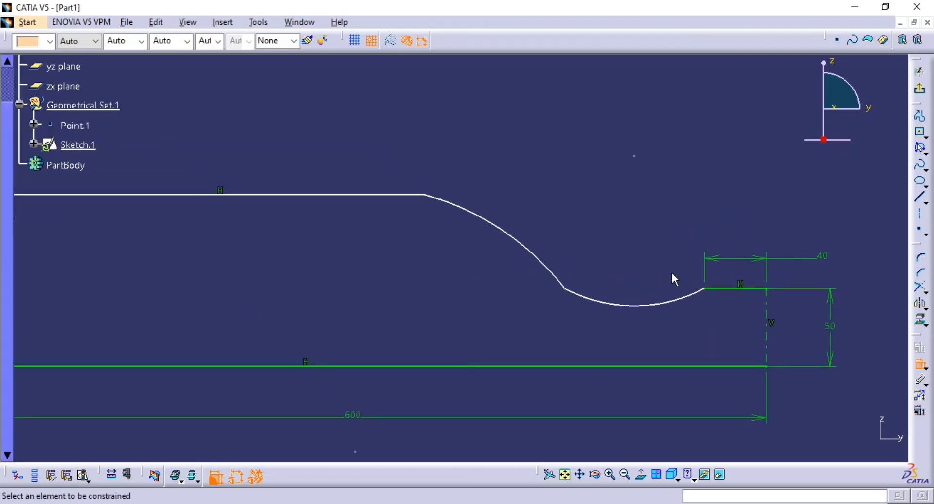
left_click(458, 209)
left_click(416, 195)
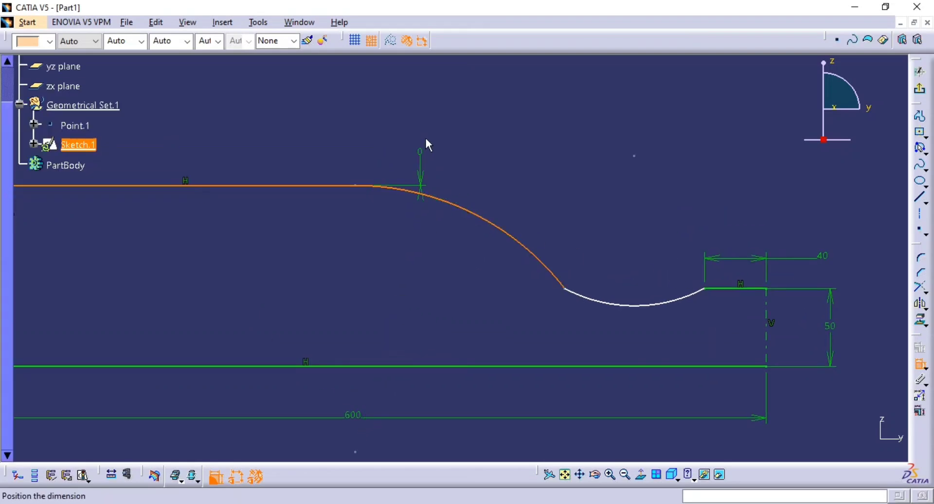
right_click(425, 137)
left_click(457, 186)
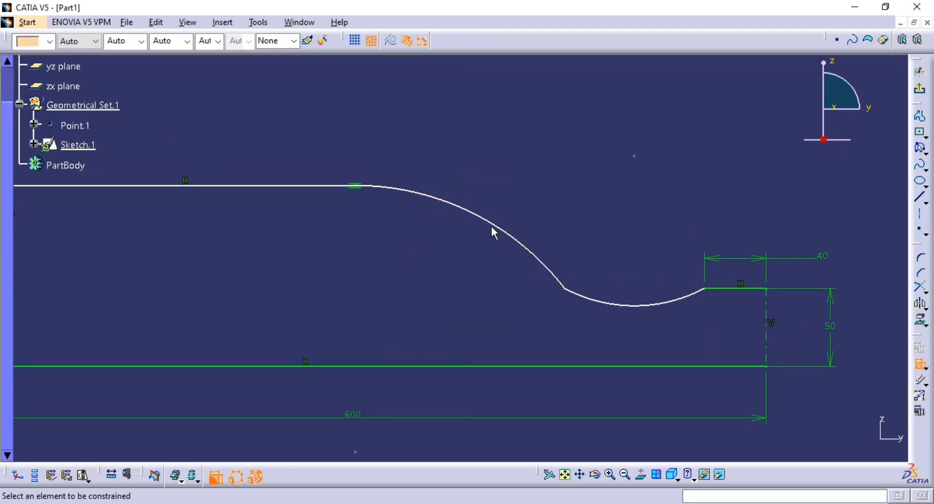
Dimension the convex arc's radius and set it to 102 mm.
left_click(490, 225)
left_click(492, 166)
double_click(486, 163)
type("102")
key("Return")
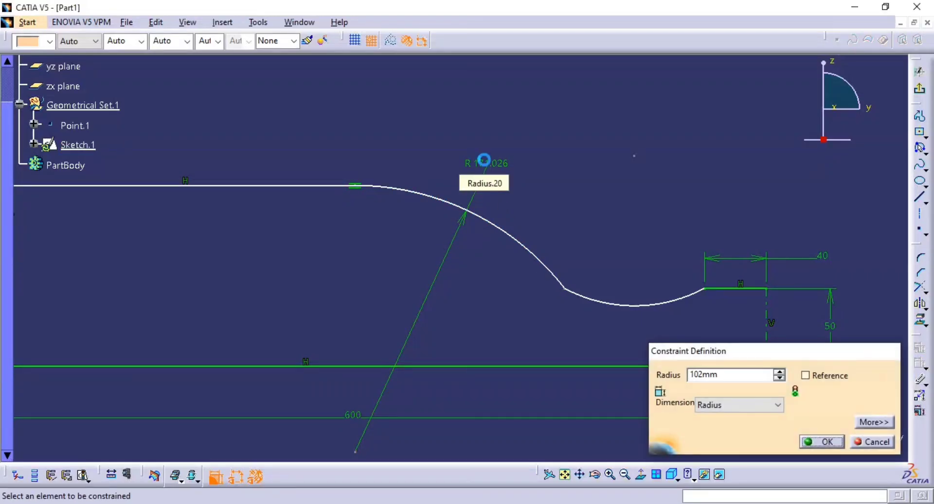
Dimension the concave arc's radius and set it to 98 mm.
left_click(597, 305)
left_click(586, 265)
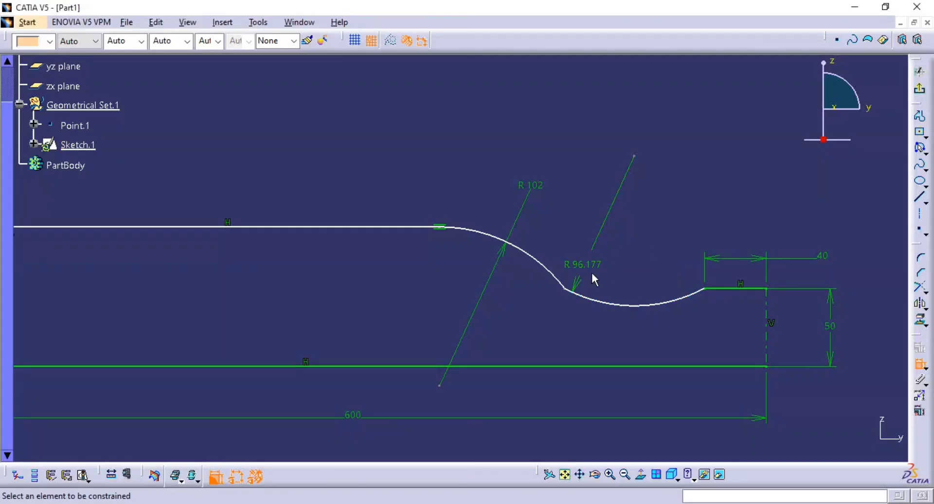
double_click(586, 264)
type("98mm")
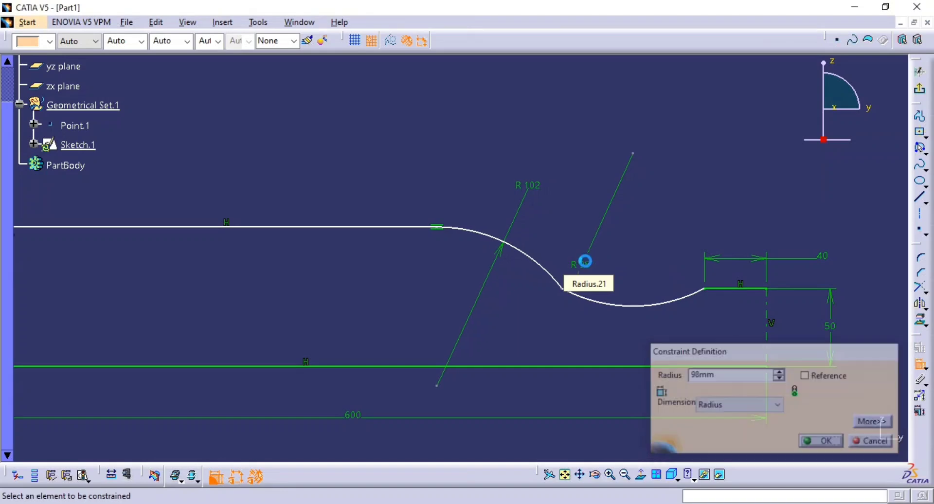
key("Return")
Constrain the convex and concave arcs to be tangent where they meet.
left_click(570, 293)
left_click(556, 276)
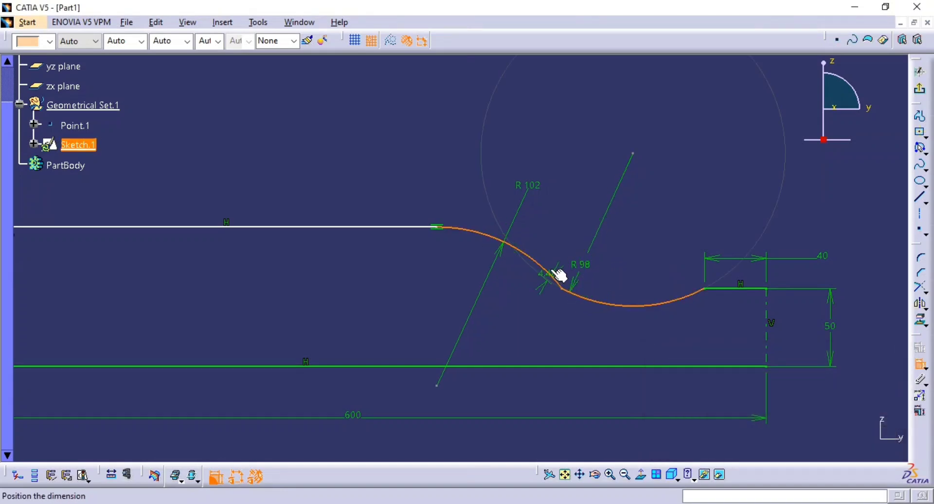
right_click(559, 214)
left_click(610, 311)
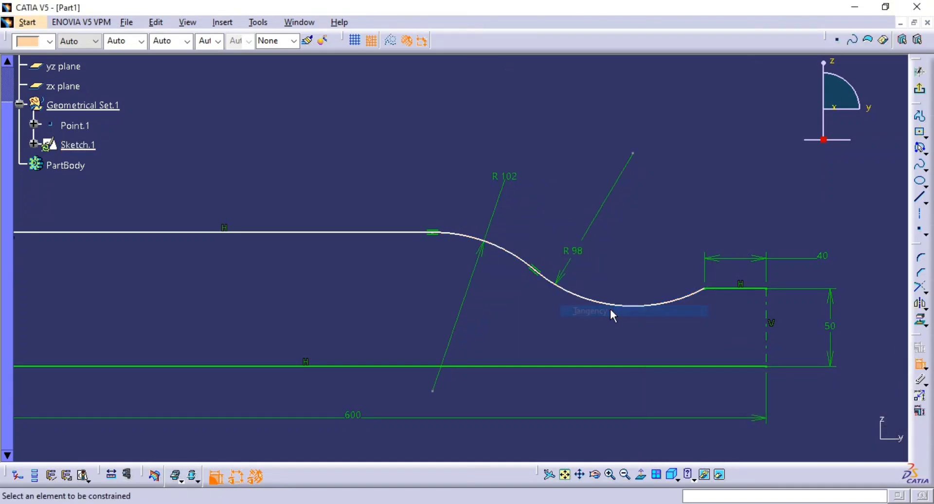
middle_click_drag(568, 271, 614, 298)
mouse_move(614, 298)
middle_mouse_down()
mouse_move(596, 267)
mouse_move(645, 278)
middle_mouse_up()
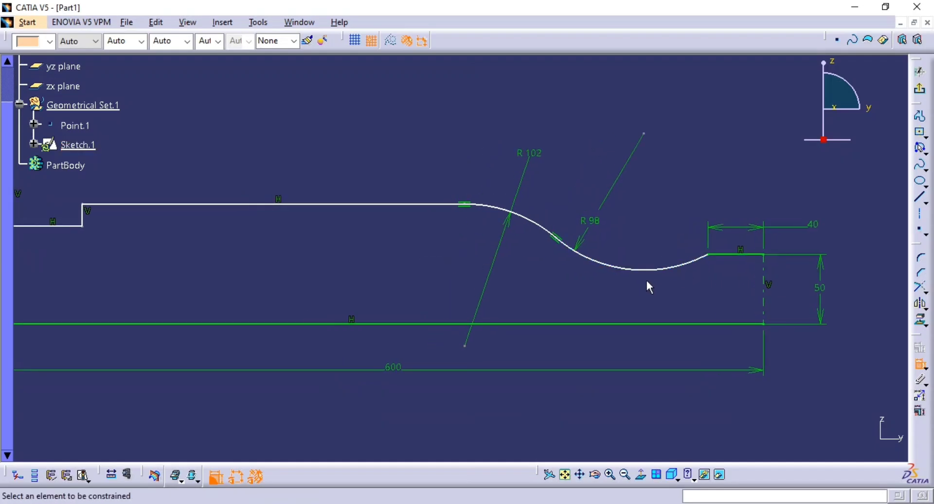
Check the body diameter in the PDF drawing, then dimension the long upper line's height above the baseline and set it to 179/2 mm.
key("alt+Tab")
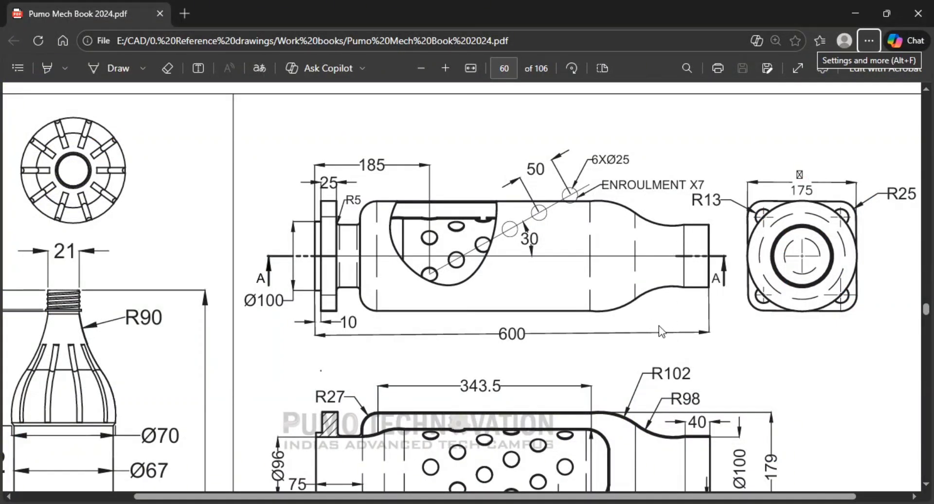
scroll(682, 365, "down", 1)
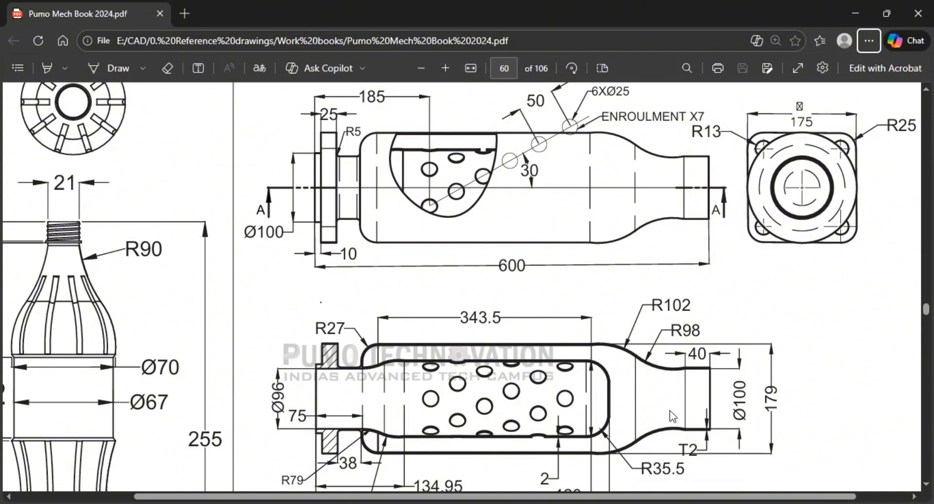
scroll(643, 406, "down", 1)
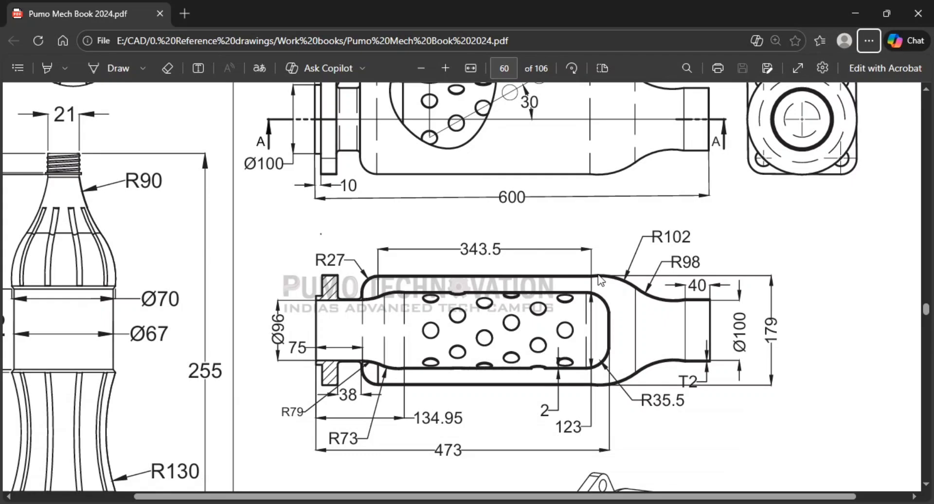
key("alt+Tab")
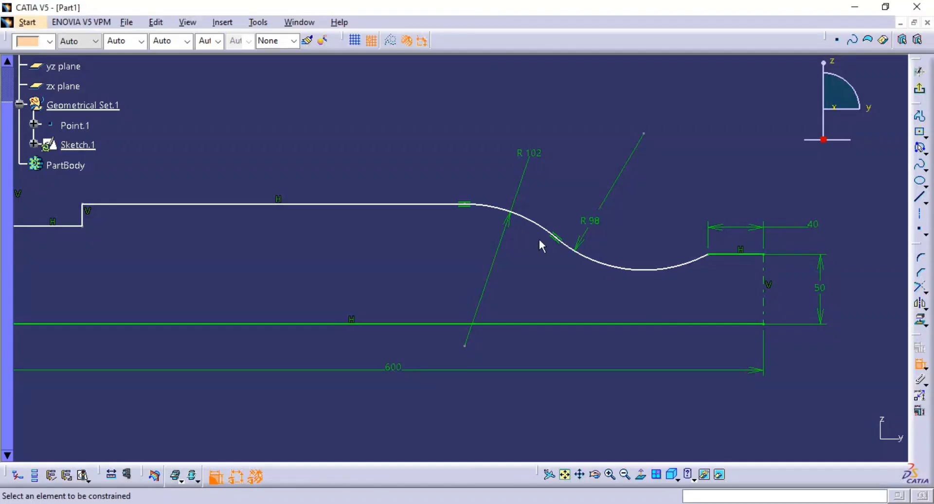
left_click(439, 206)
left_click(438, 324)
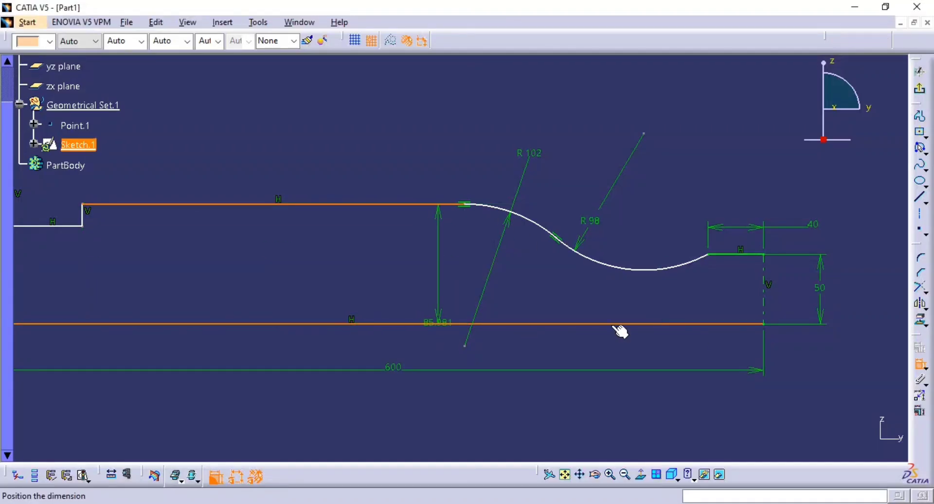
middle_click_drag(715, 315, 562, 312)
left_click(738, 264)
double_click(733, 265)
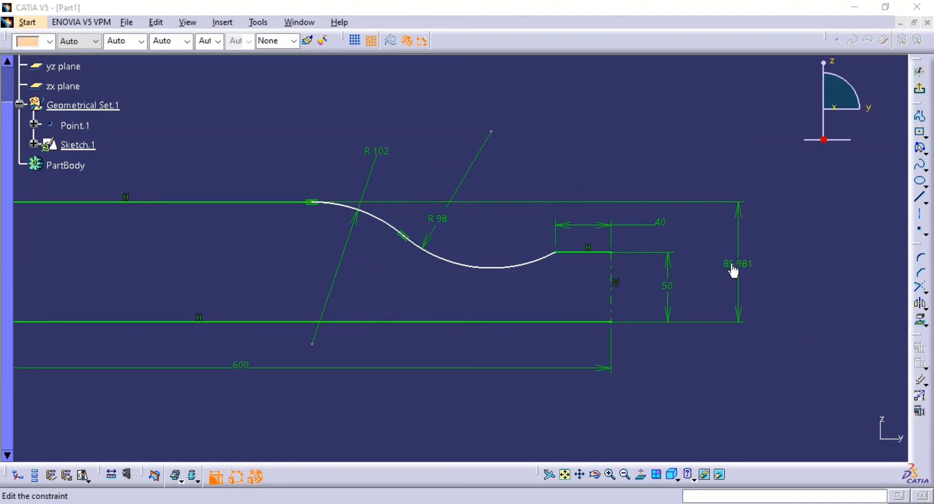
type("179/2")
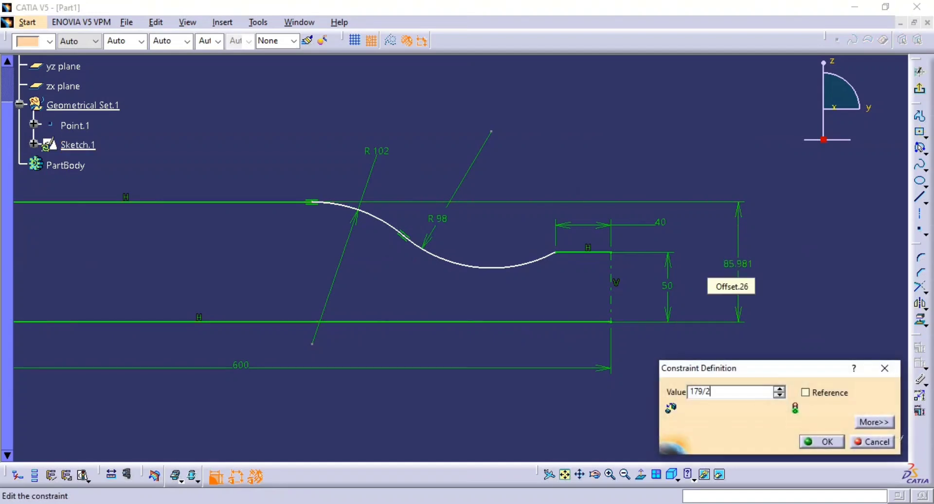
key("Return")
mouse_move(480, 290)
middle_mouse_down()
mouse_move(544, 288)
mouse_move(528, 274)
mouse_move(469, 282)
middle_mouse_up()
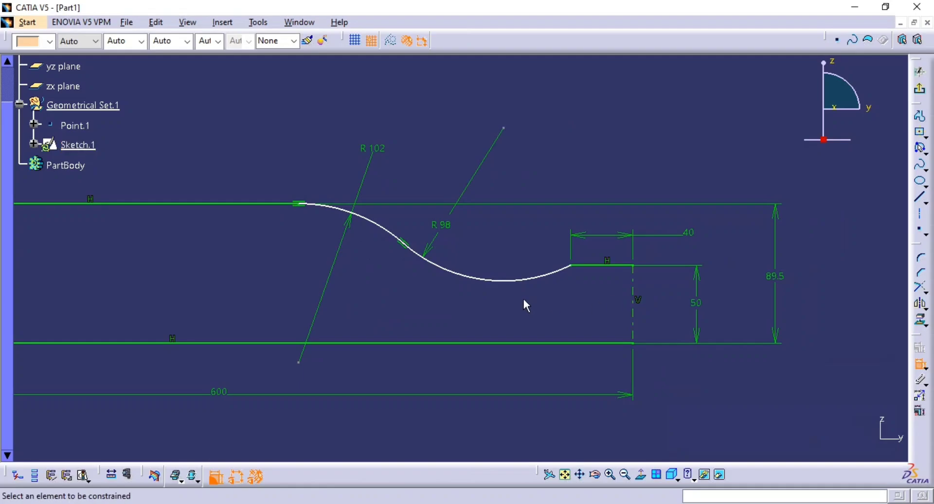
Examine the side and section views in the PDF drawing for the outer body's length and corner radius dimensions.
key("alt+Tab")
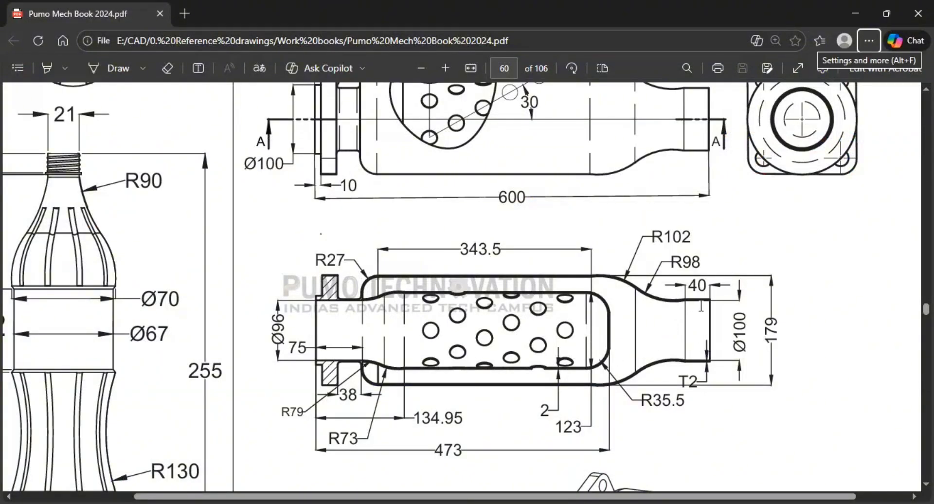
key("alt+Tab")
key("alt+Tab")
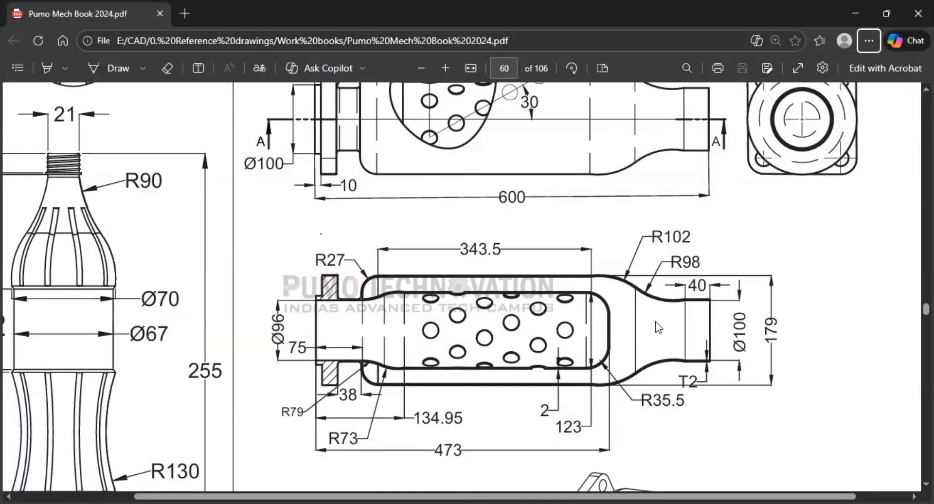
scroll(656, 390, "up", 3)
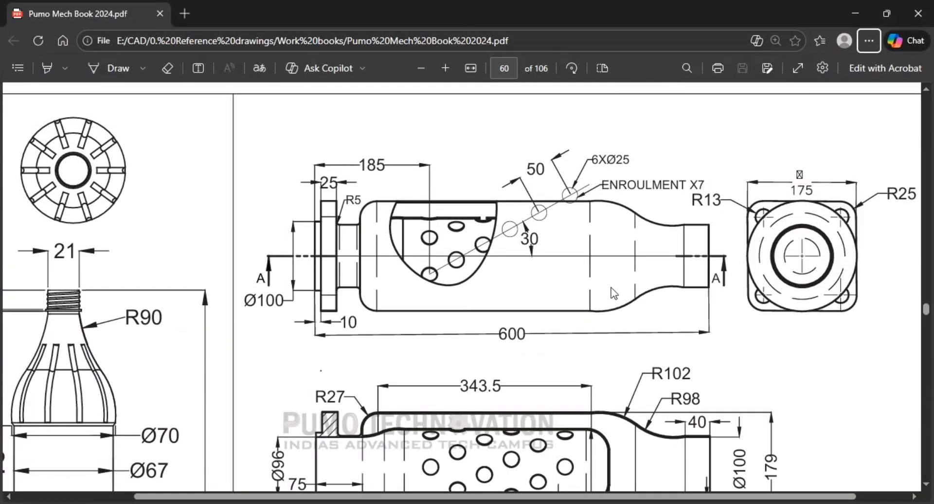
scroll(575, 345, "down", 6)
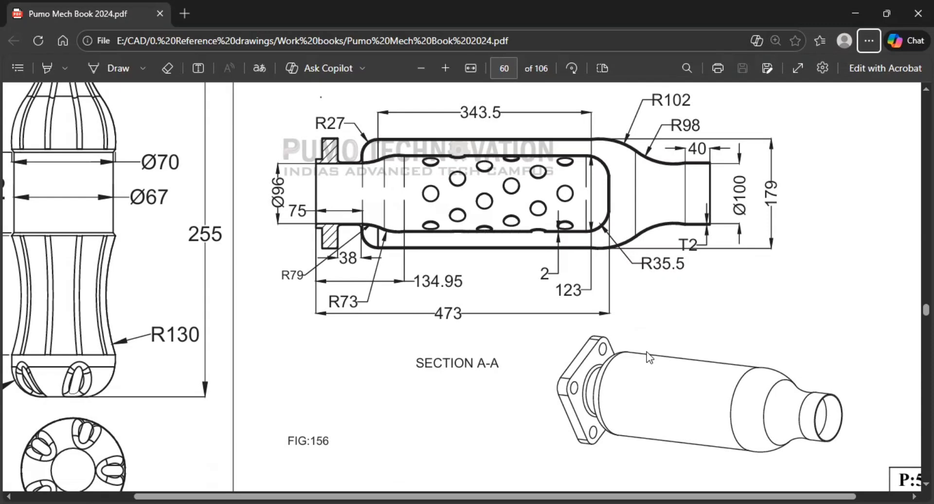
scroll(647, 353, "up", 2)
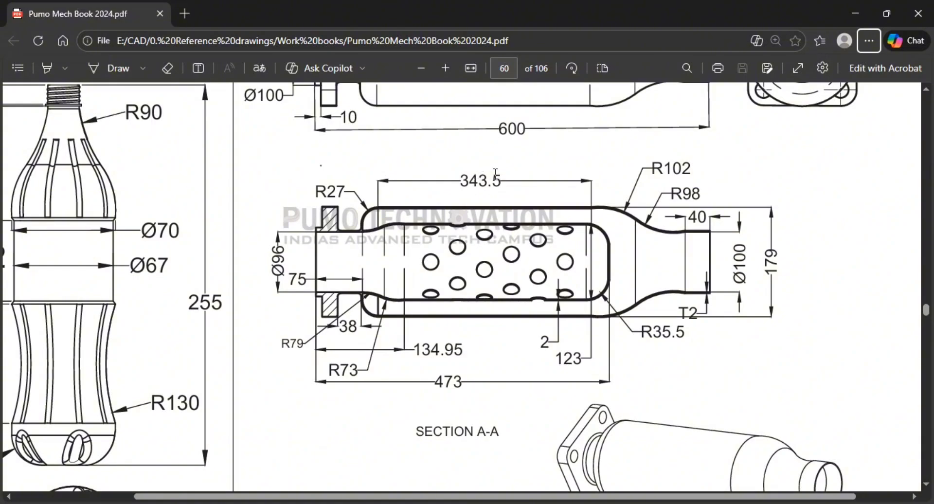
key("alt+Tab")
Round the corner between the short vertical line and the long upper line with a radius of about 21 mm.
middle_click_drag(516, 221, 794, 222)
middle_click_drag(432, 234, 697, 234)
left_click(529, 238)
middle_click_drag(527, 244, 399, 193)
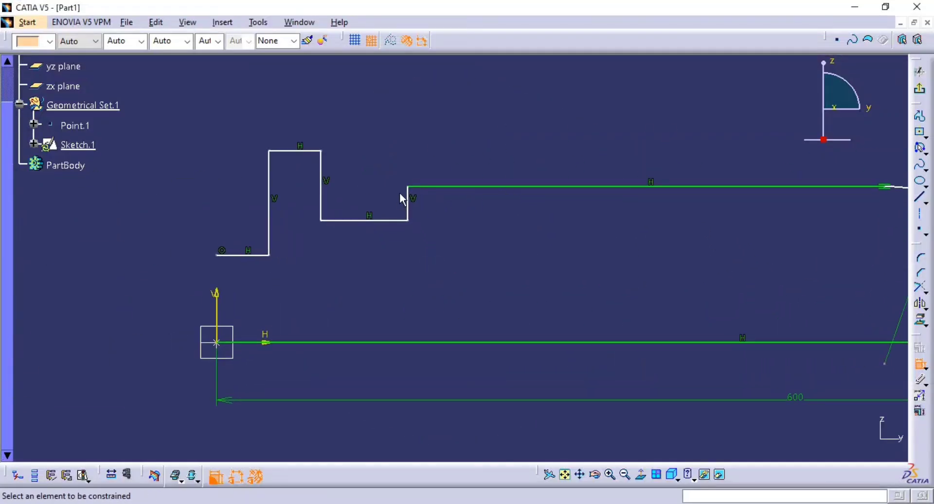
left_click(920, 258)
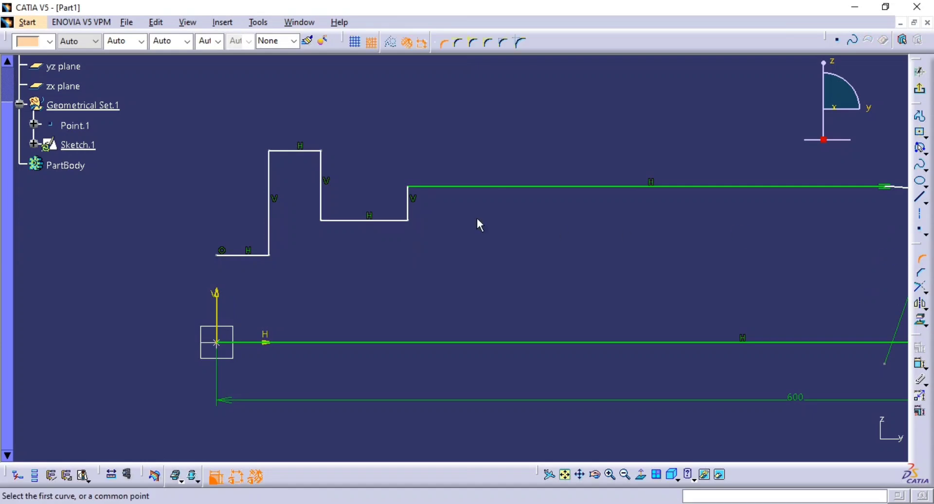
left_click(411, 203)
left_click(440, 187)
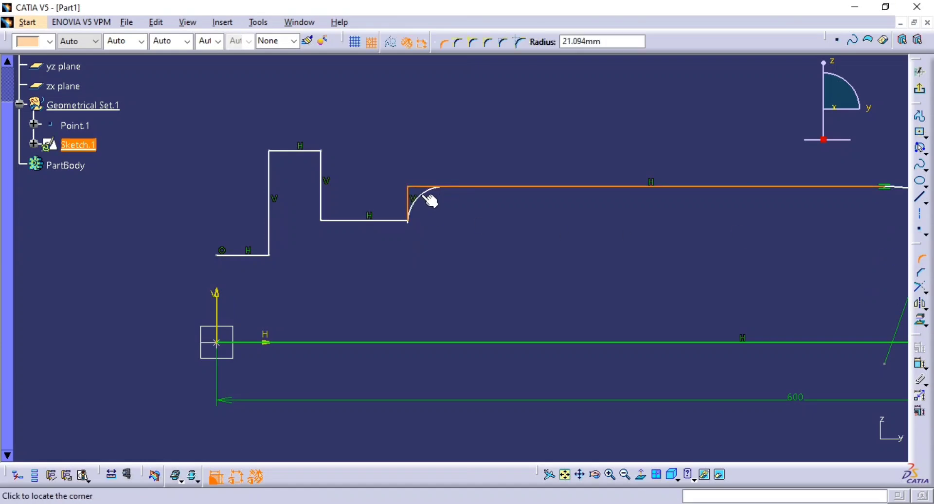
left_click(425, 200)
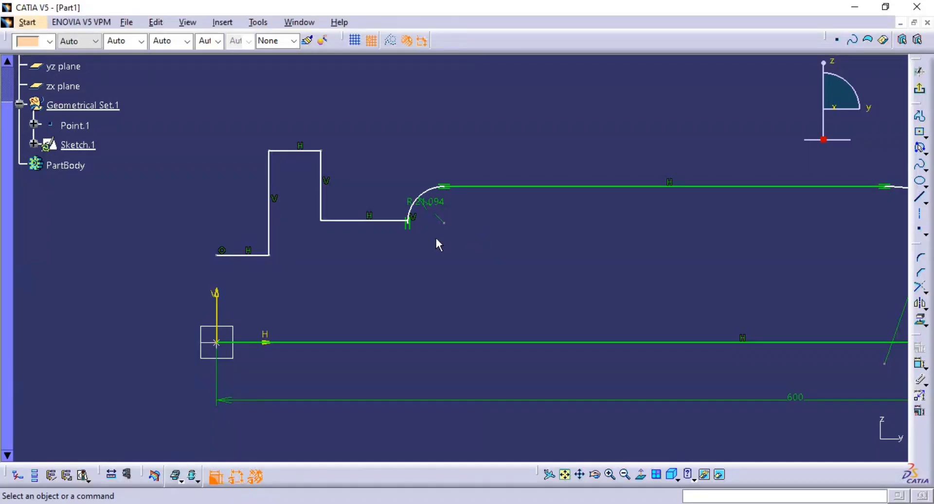
Lower the horizontal line before the rounded corner level with the profile's first short line, and set the corner radius to 27 mm.
left_click_drag(395, 221, 386, 254)
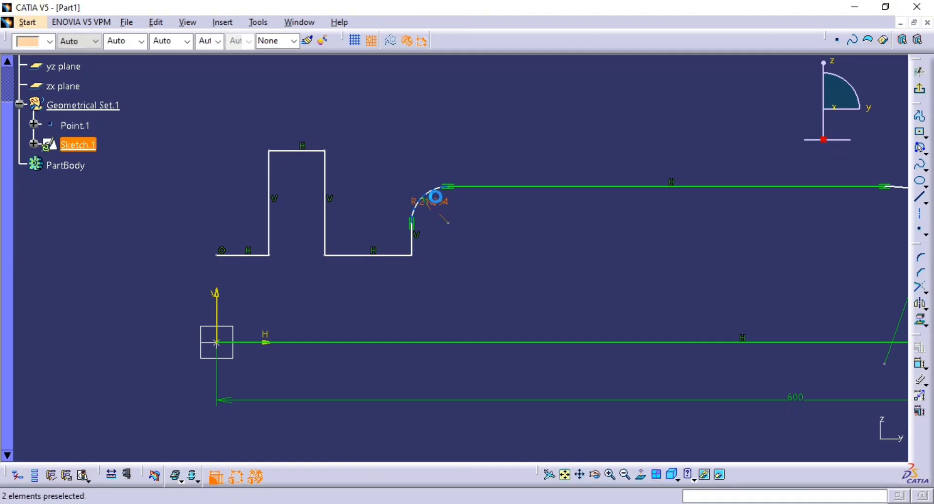
double_click(447, 205)
type("3")
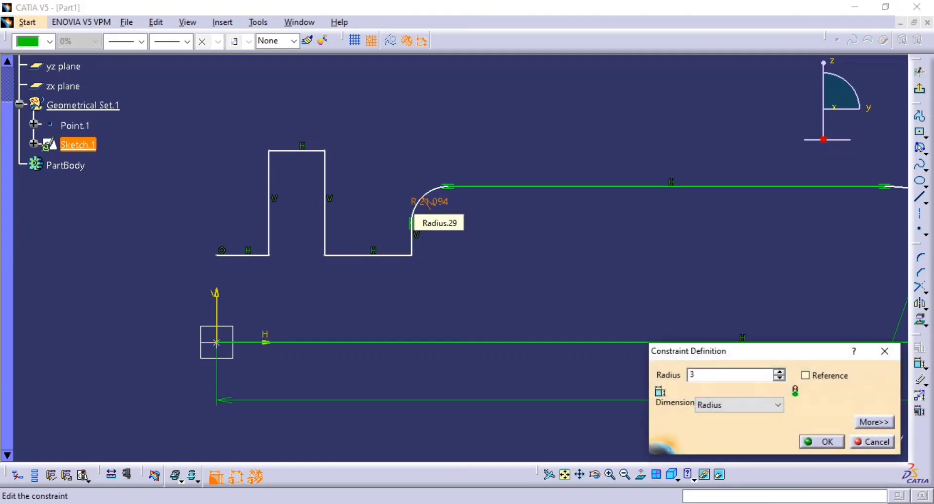
key("Return")
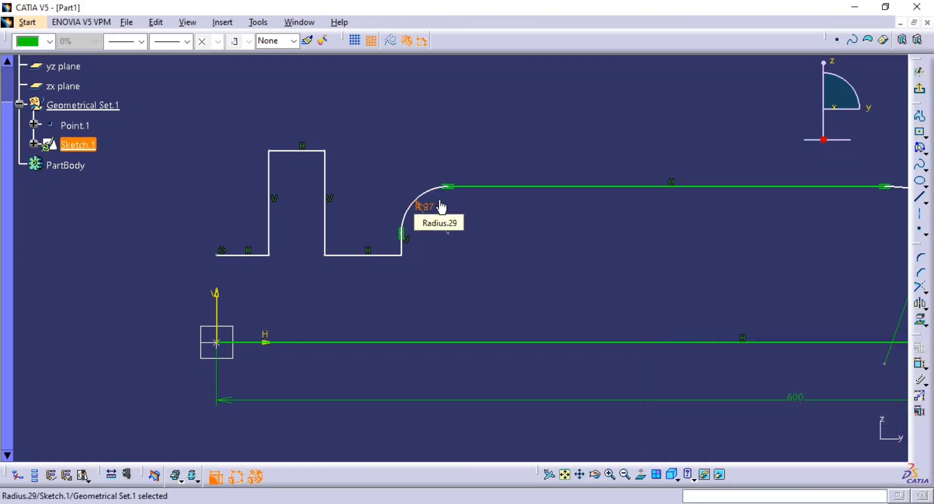
Dimension the length of the long upper line between its two tangent arcs.
left_click(919, 367)
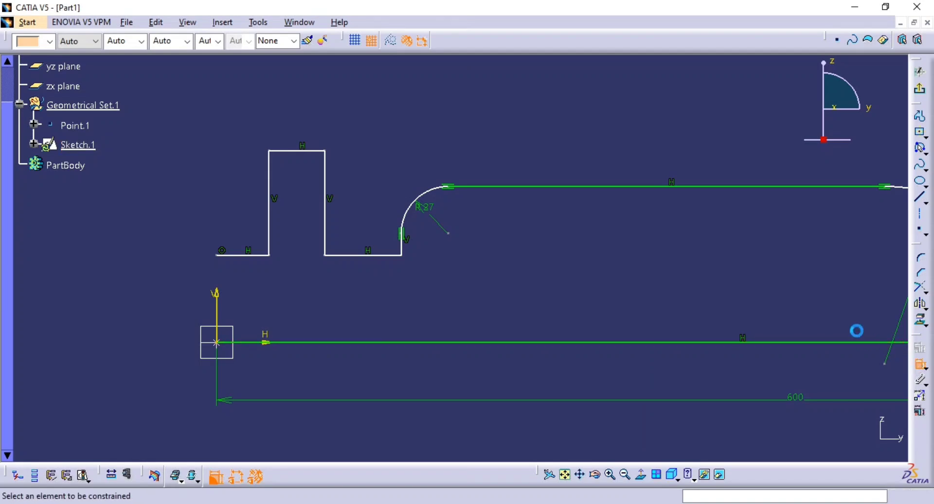
middle_click_drag(726, 264, 561, 272)
left_click(608, 197)
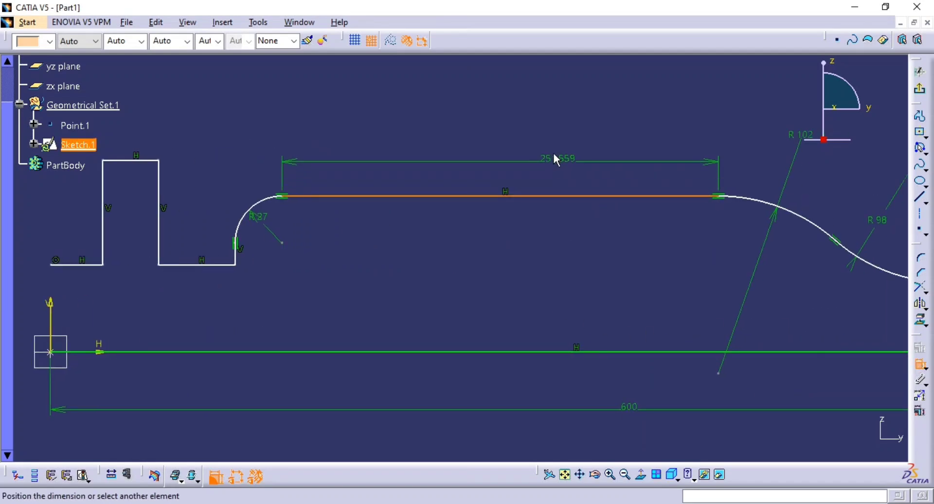
left_click(554, 158)
Compare the long upper line's length and the surrounding profile with the section view in the PDF drawing.
key("alt+Tab")
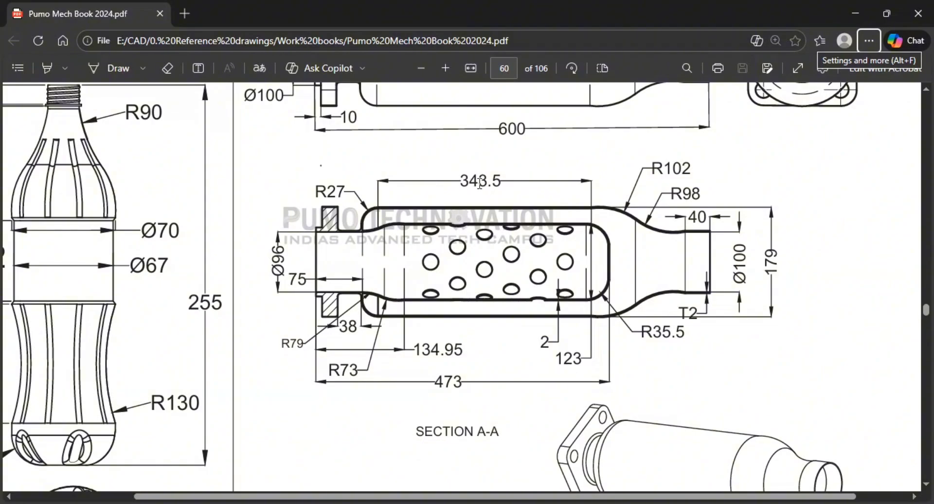
key("alt+Tab")
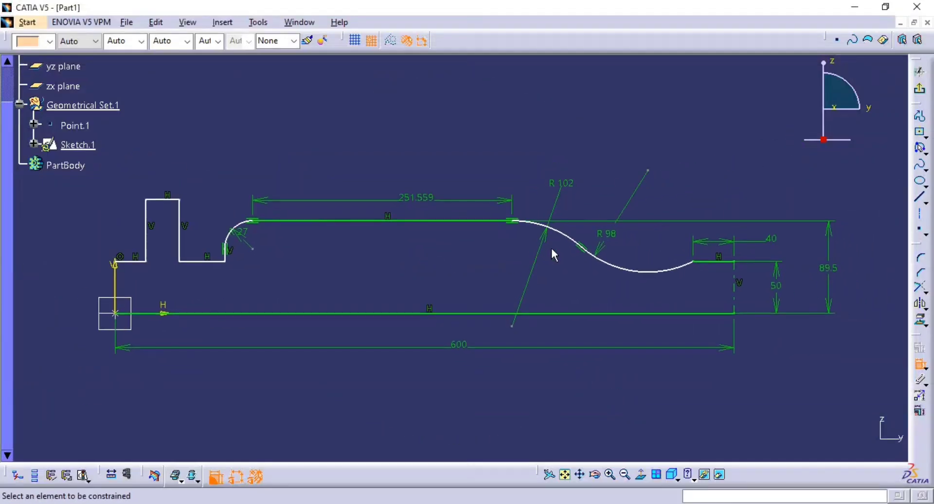
key("alt+Tab")
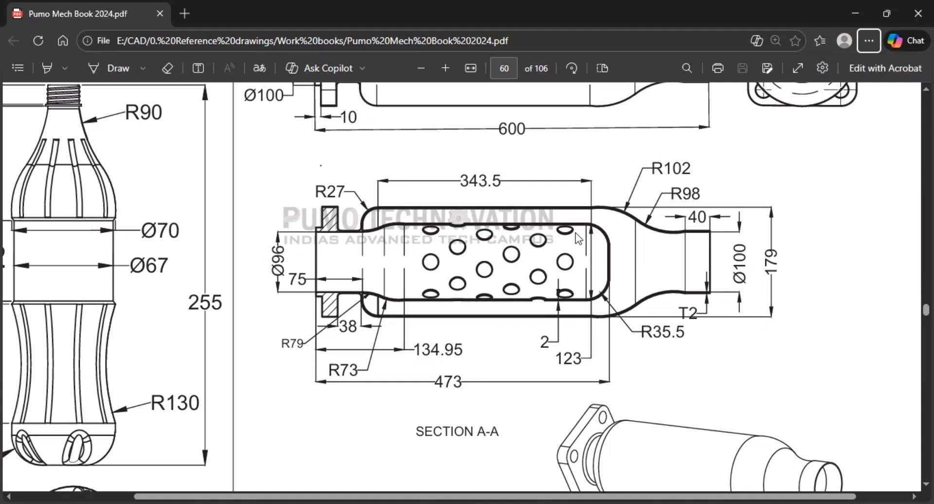
key("alt+Tab")
mouse_move(539, 235)
middle_mouse_down()
mouse_move(534, 244)
mouse_move(539, 233)
mouse_move(544, 247)
middle_mouse_up()
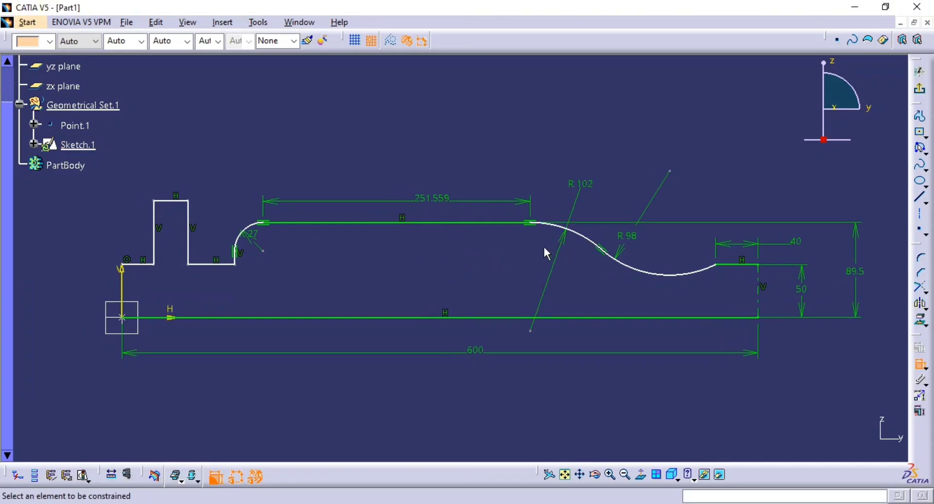
mouse_move(442, 261)
middle_mouse_down()
mouse_move(571, 260)
mouse_move(569, 247)
mouse_move(619, 257)
middle_mouse_up()
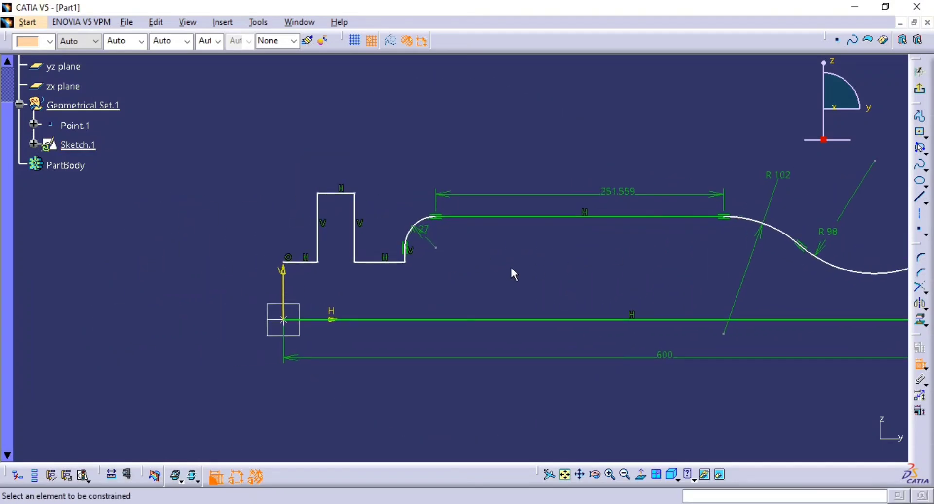
Compare the half-profile's flange step, long upper line and rounded shoulders with the two canister views in the PDF drawing.
key("alt+Tab")
scroll(440, 270, "right", 1)
scroll(437, 260, "up", 3)
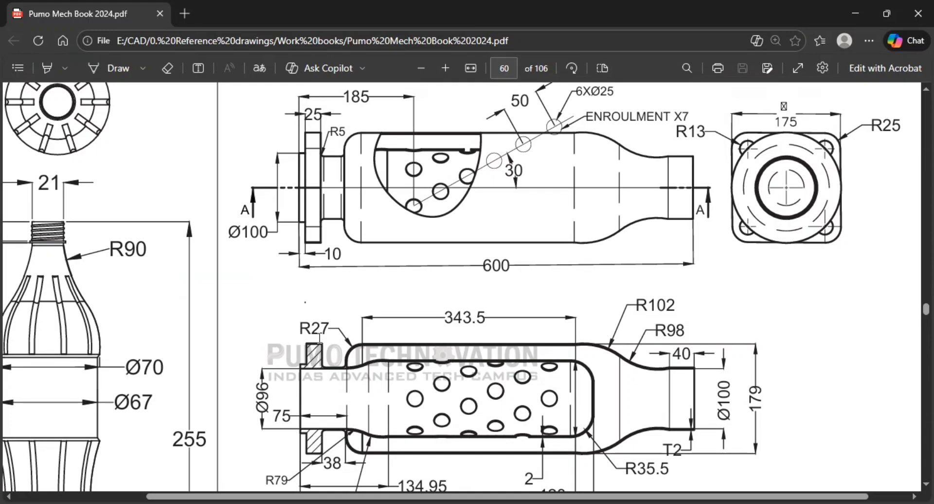
scroll(319, 338, "down", 1)
scroll(304, 181, "up", 1)
key("alt+Tab")
middle_click_drag(463, 251, 371, 242)
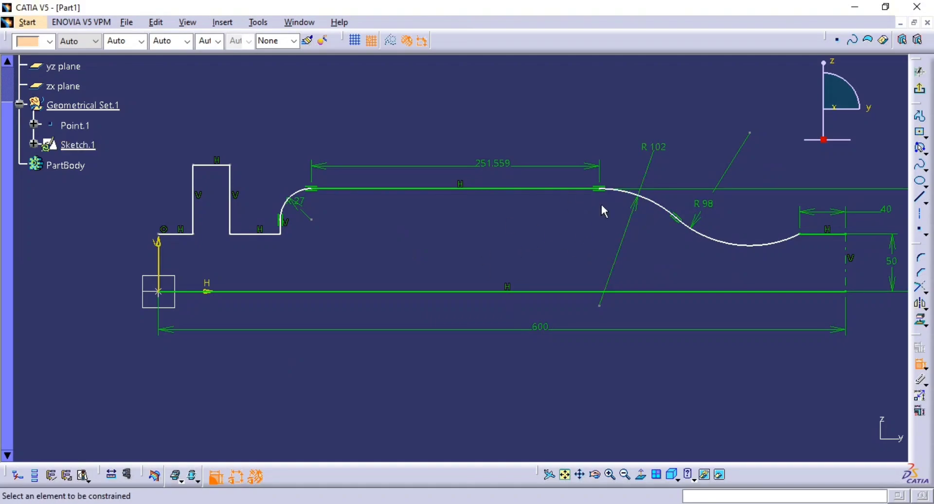
key("alt+Tab")
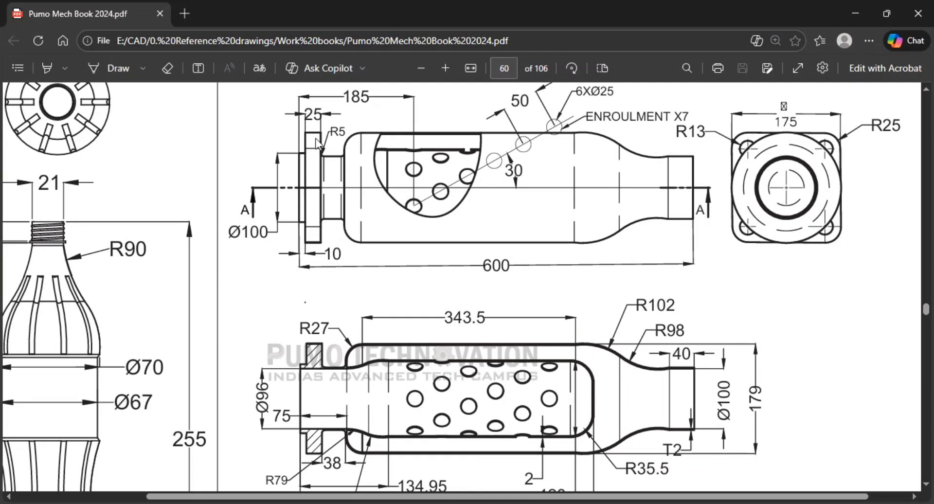
key("alt+Tab")
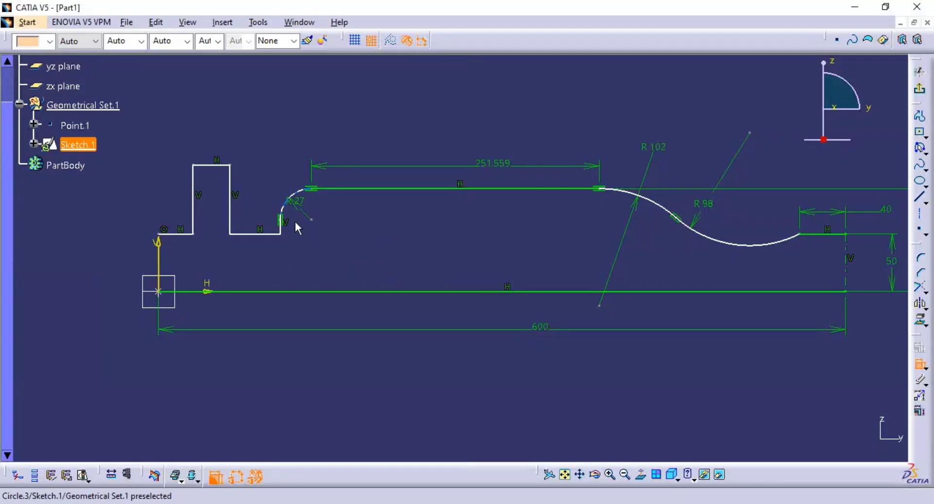
Delete the raised rectangular flange step and the first short line from the profile, keeping the horizontal line before the rounded corner.
middle_click_drag(310, 223, 405, 223)
left_click(329, 210)
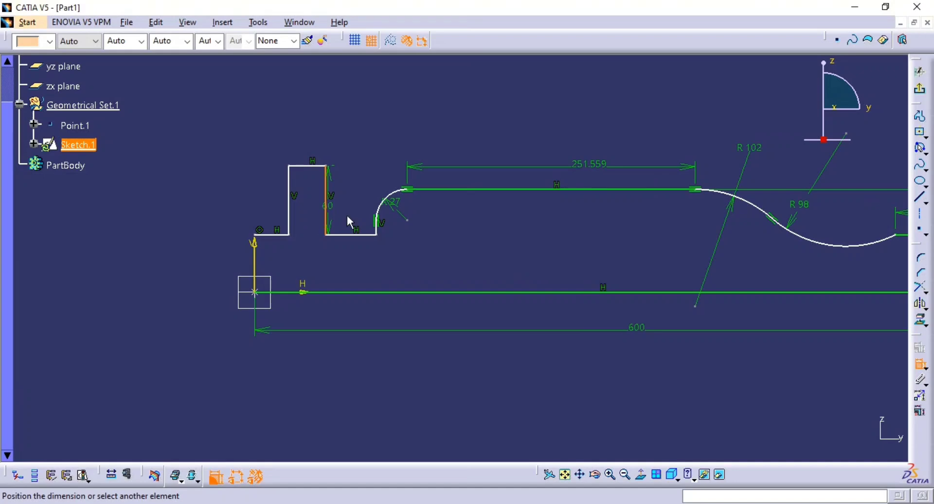
key("Escape")
left_click(325, 208)
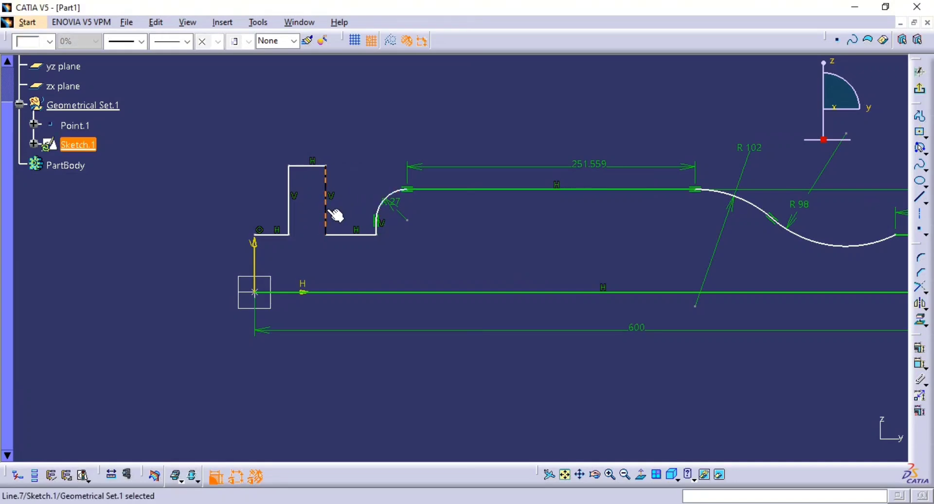
key("Delete")
mouse_move(341, 131)
left_mouse_down()
mouse_move(275, 199)
mouse_move(183, 257)
left_mouse_up()
key("Delete")
key("Delete")
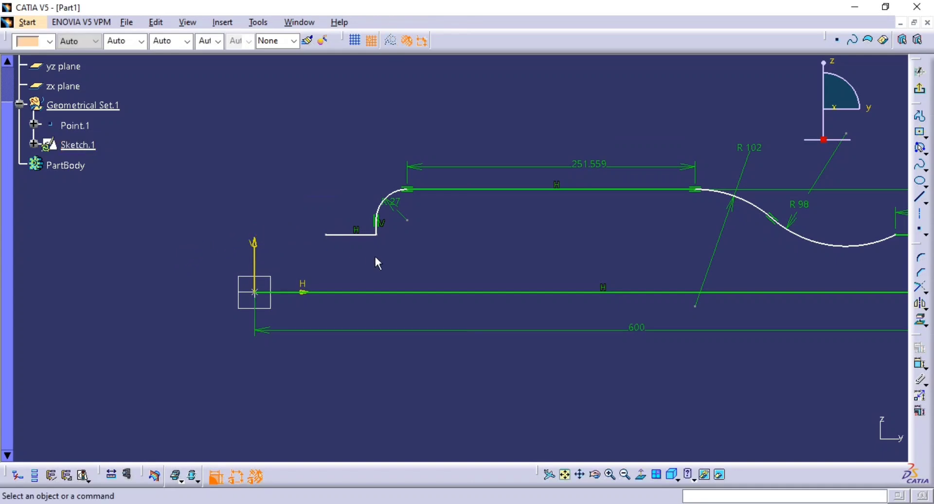
Make the free end of the remaining horizontal line coincident with the sketch's vertical axis.
left_click(919, 363)
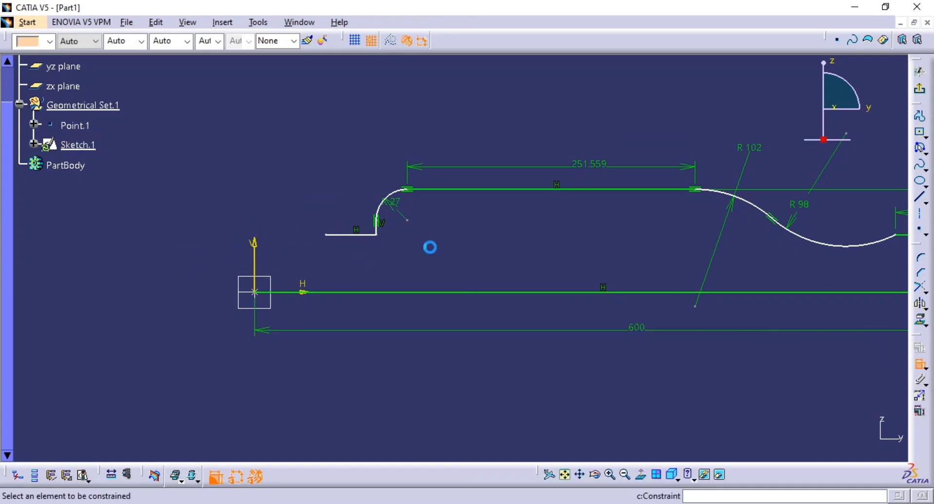
left_click(326, 235)
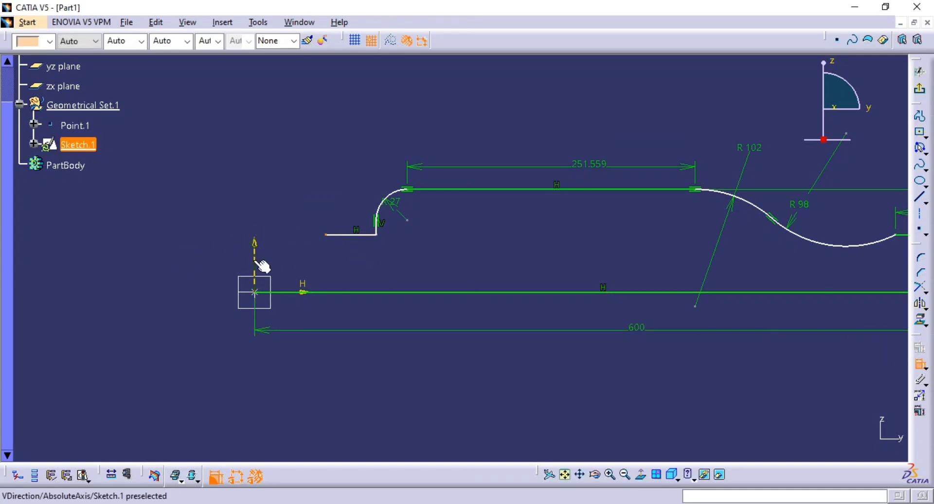
left_click(257, 262)
right_click(255, 187)
left_click(291, 237)
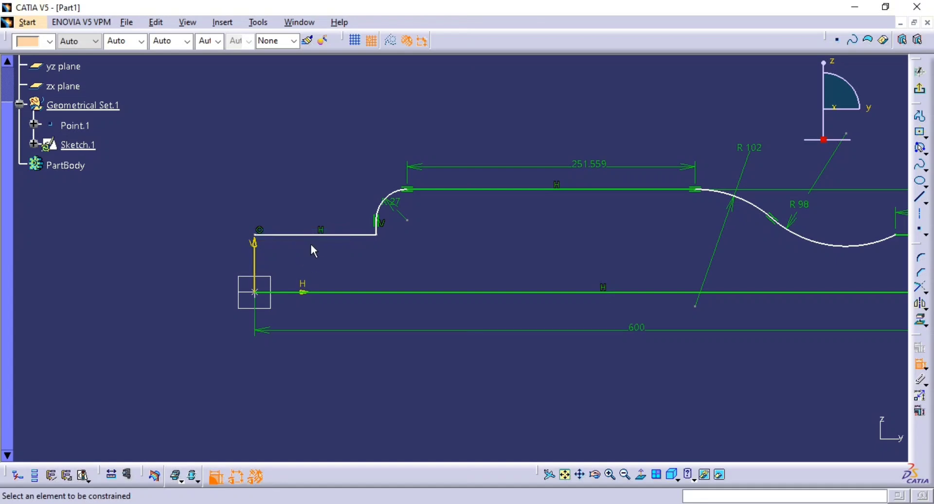
Dimension the height of the first horizontal line above the centre axis and compare it with the PDF drawing.
left_click(360, 235)
left_click(327, 292)
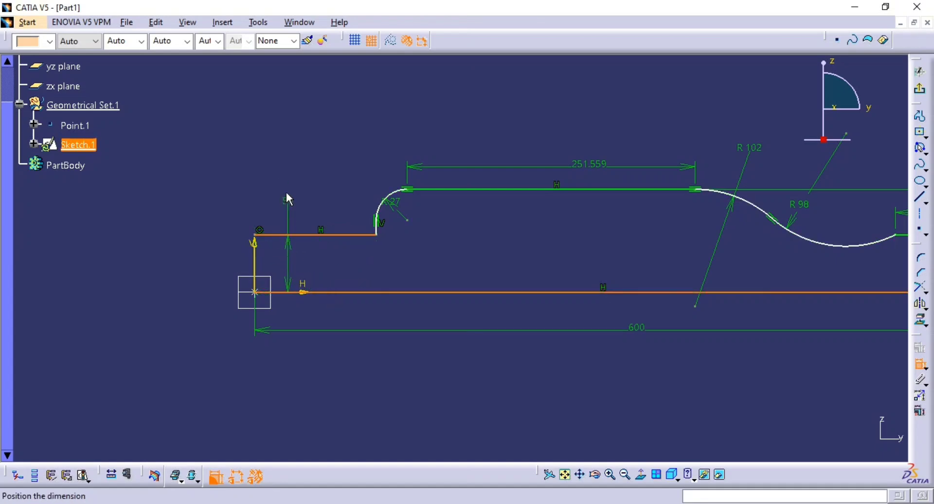
left_click(287, 198)
key("alt+Tab")
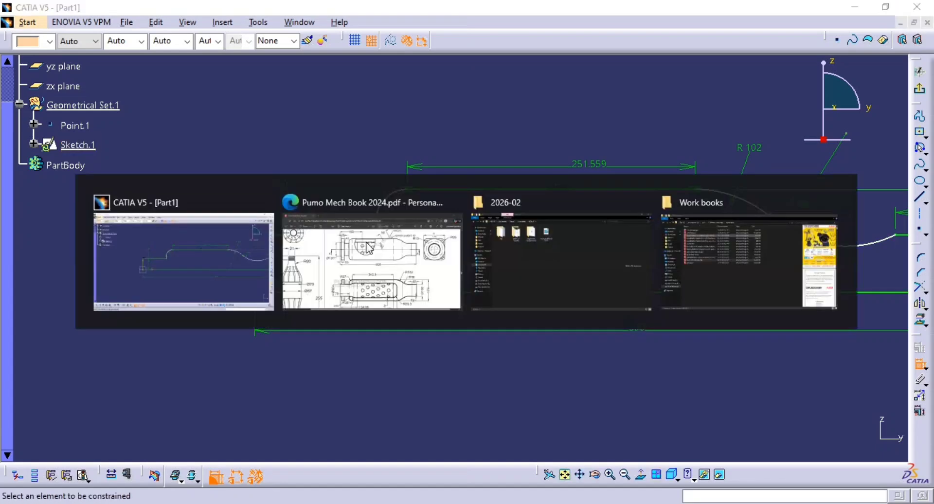
left_click(366, 247)
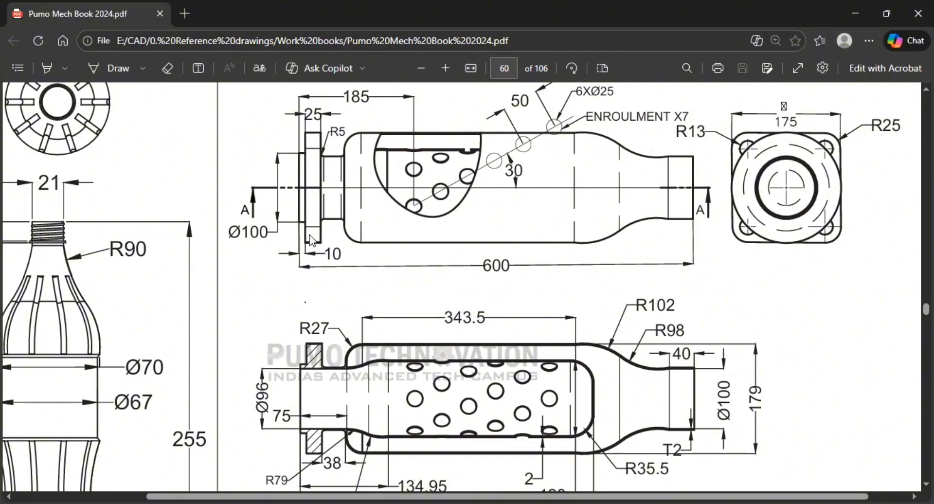
key("alt+Tab")
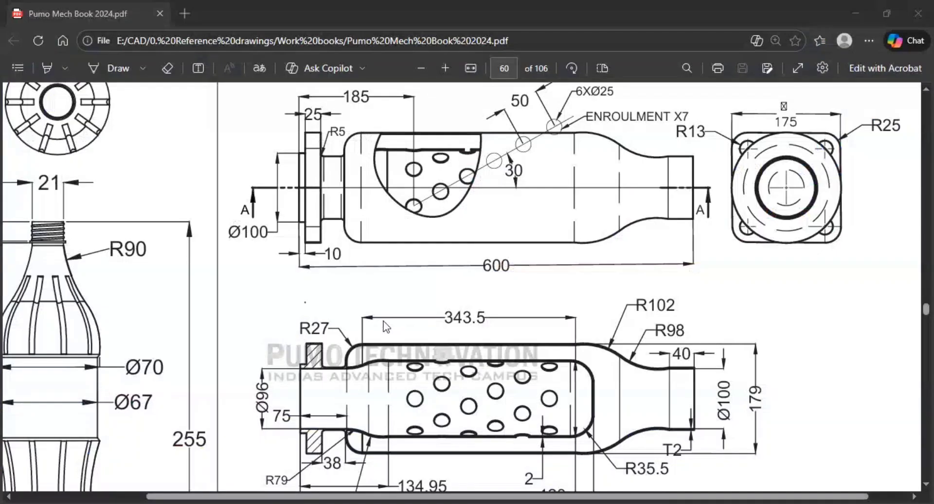
key("alt+Tab")
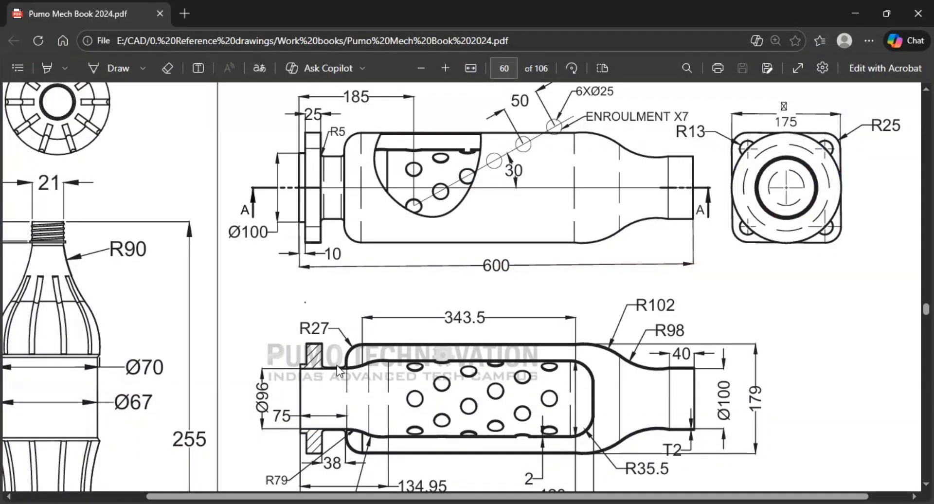
key("alt+Tab")
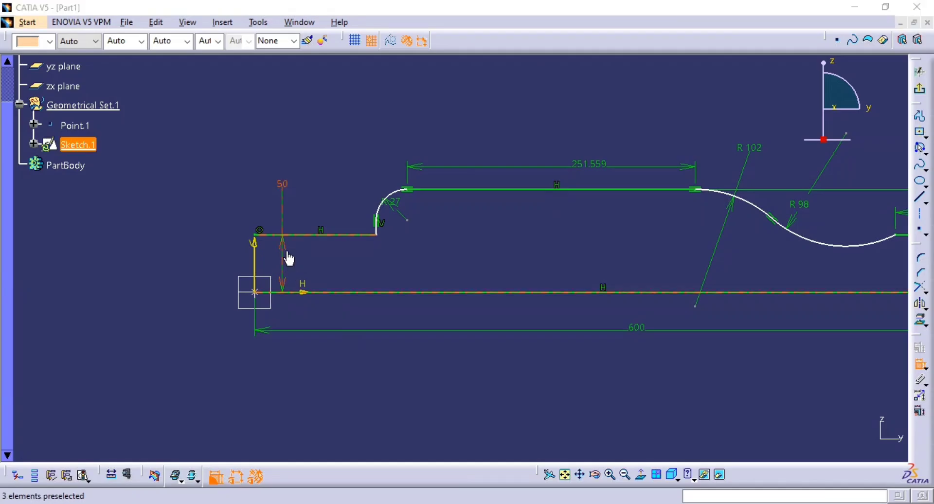
key("alt+Tab")
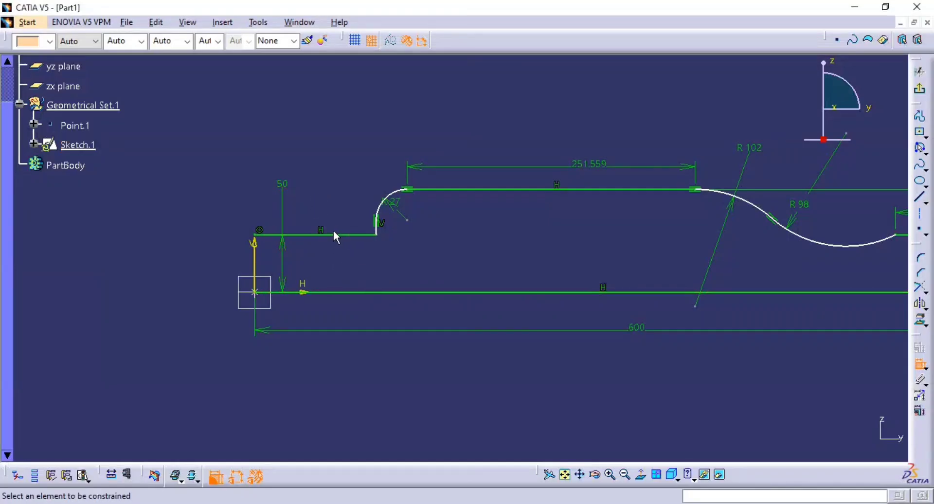
Dimension the length of the first horizontal line and set it to 73 mm, entered as the sum 10+25+38.
left_click(338, 234)
left_click(295, 124)
double_click(294, 124)
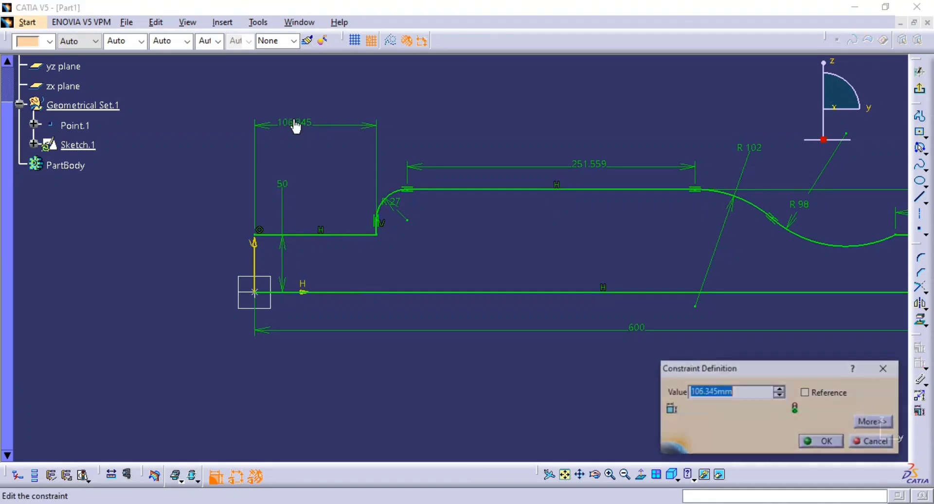
type("10+25+38")
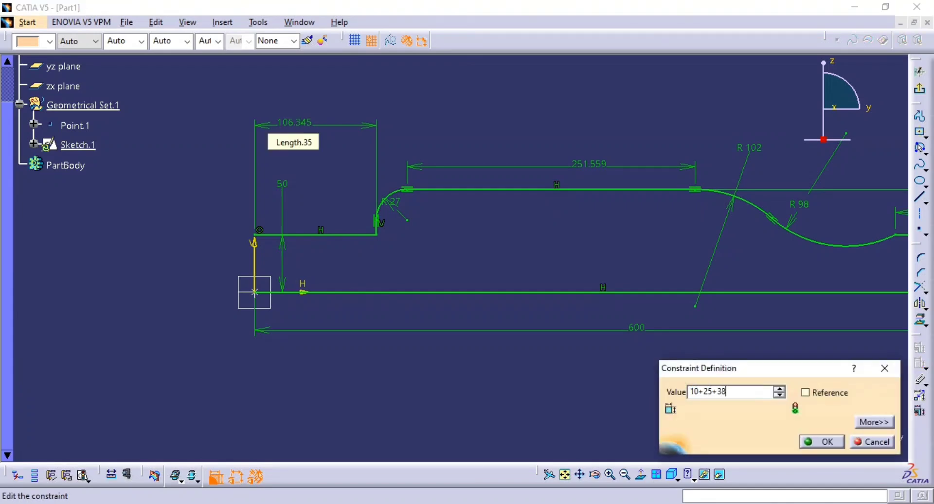
key("Return")
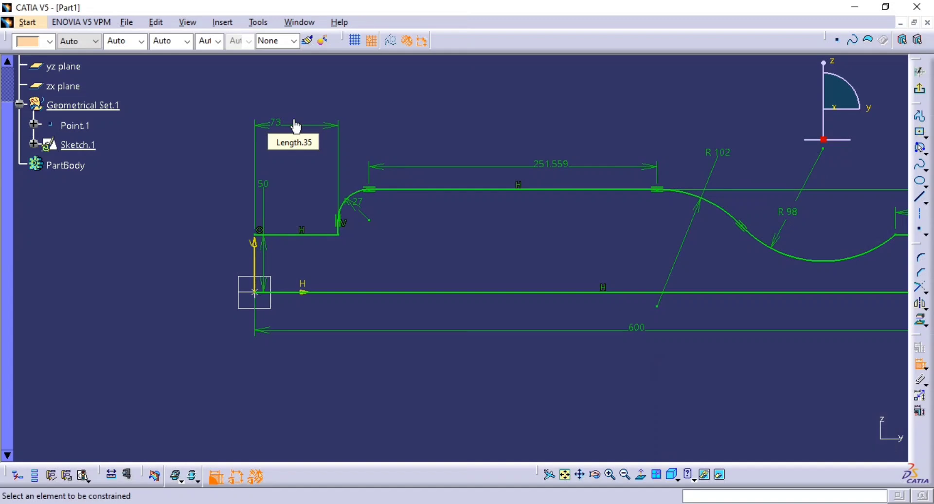
middle_click_drag(511, 161, 515, 204, "ctrl")
middle_click_drag(481, 187, 352, 195)
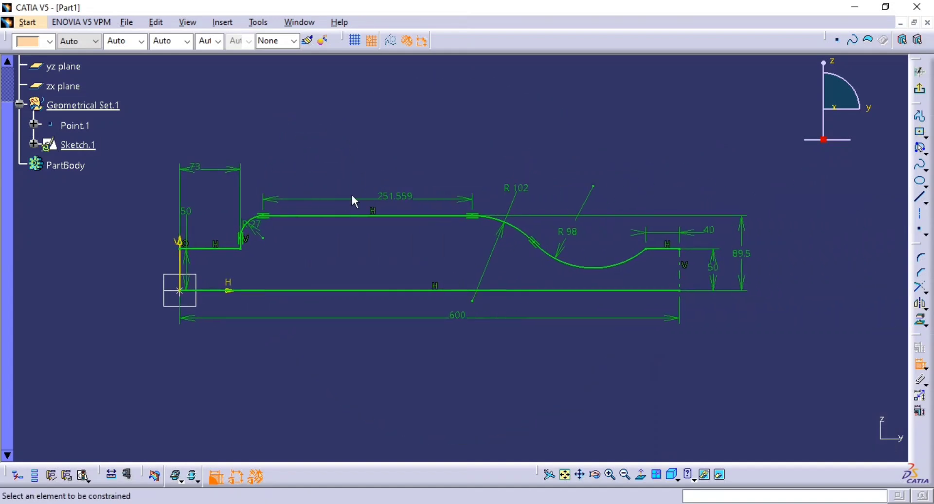
middle_click_drag(577, 244, 462, 215, "ctrl")
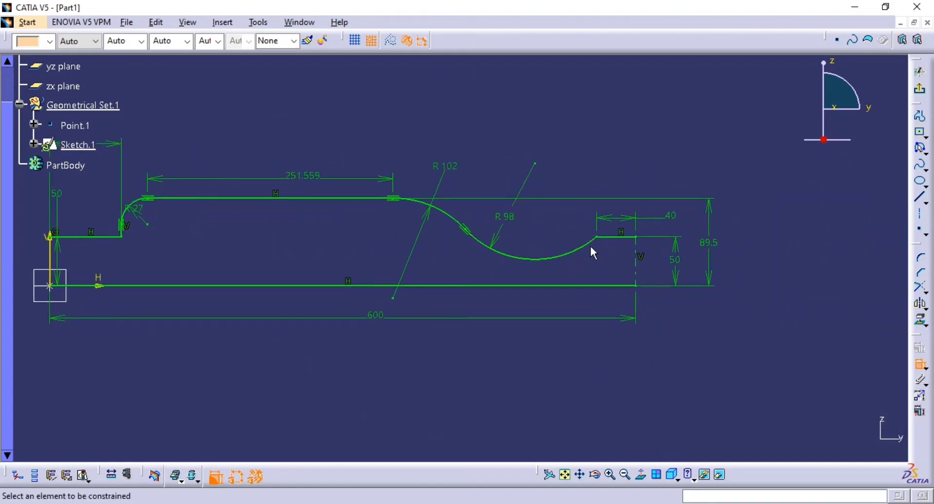
key("Escape")
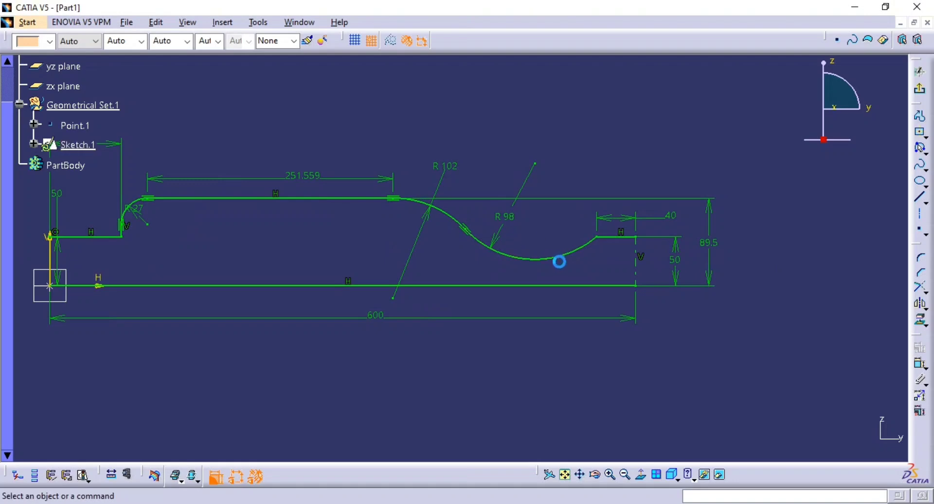
Set the length of the long upper line between its tangent arcs to 343.5 mm, as given in the PDF drawing.
mouse_move(558, 261)
middle_mouse_down("ctrl")
mouse_move(551, 250)
mouse_move(475, 236)
middle_mouse_up("ctrl")
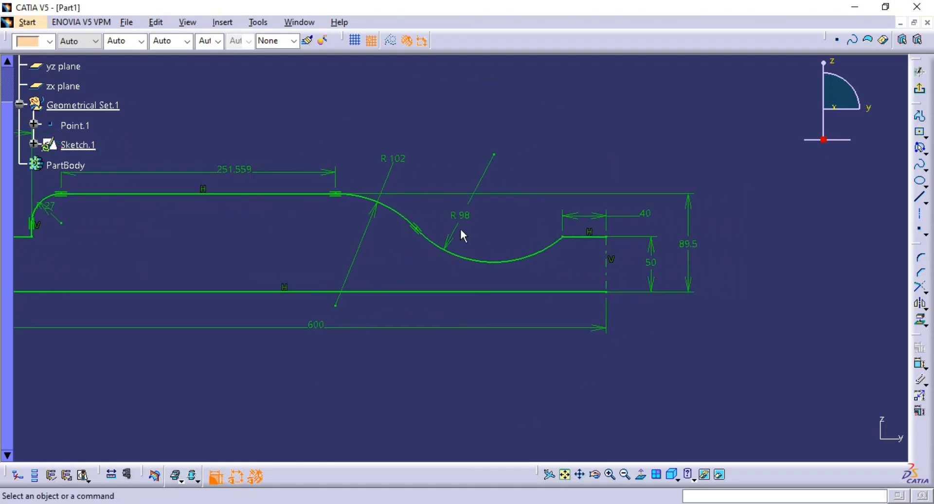
double_click(235, 170)
key("alt+Tab")
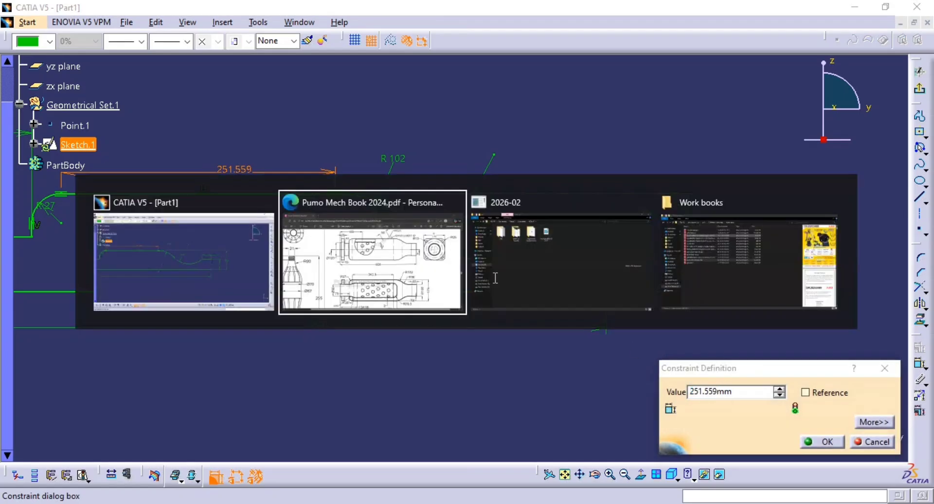
key("alt+Tab")
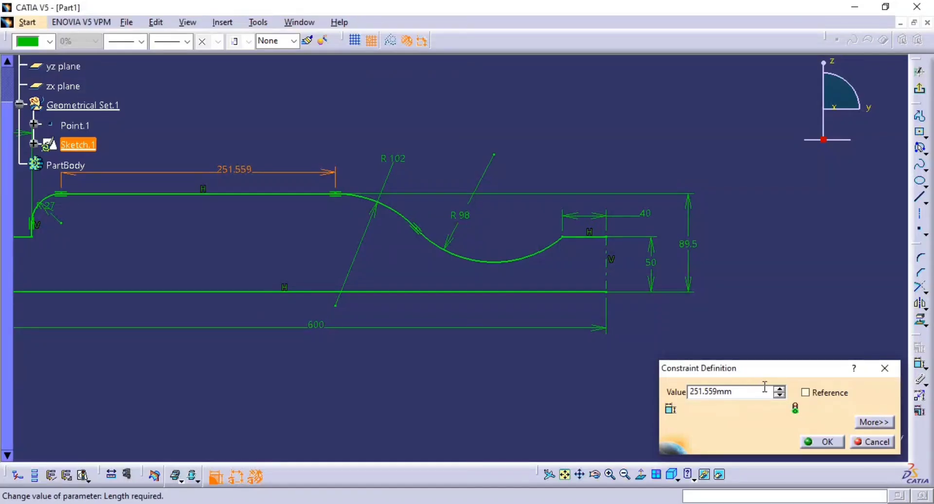
left_click_drag(771, 389, 603, 388)
type("2")
key("BackSpace")
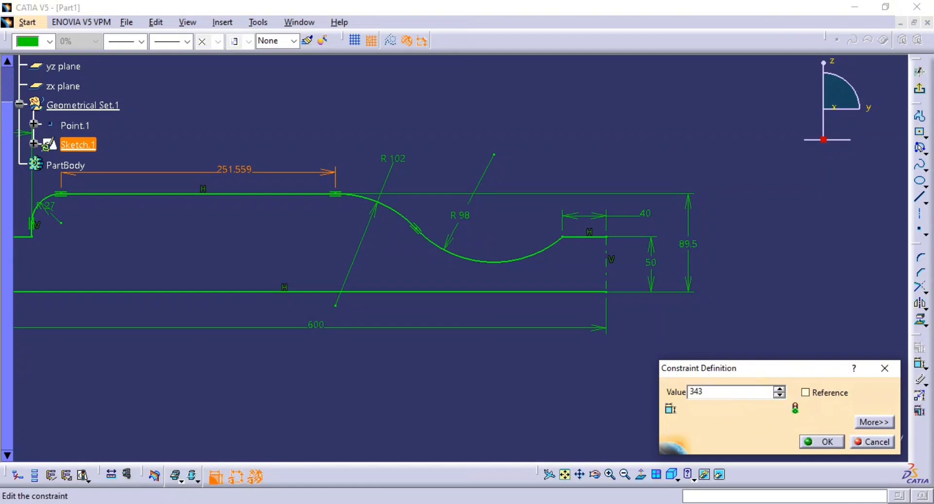
type("343.5")
key("Return")
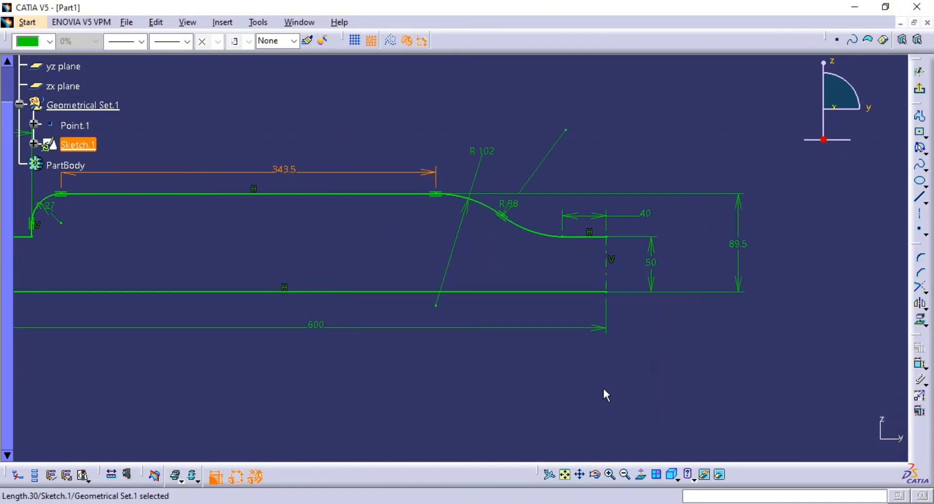
left_click(603, 388)
Check the solving status of the whole profile sketch, and close the status report.
middle_click_drag(589, 327, 594, 364)
middle_click_drag(593, 290, 590, 342)
mouse_move(581, 342)
middle_mouse_down()
mouse_move(729, 341)
mouse_move(605, 336)
mouse_move(608, 357)
middle_mouse_up()
mouse_move(614, 350)
middle_mouse_down()
mouse_move(699, 335)
mouse_move(657, 307)
middle_mouse_up()
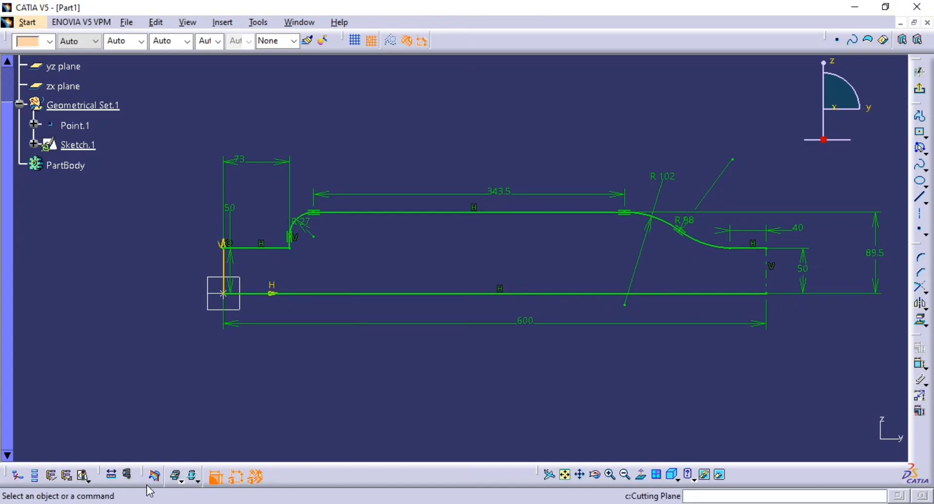
left_click(85, 478)
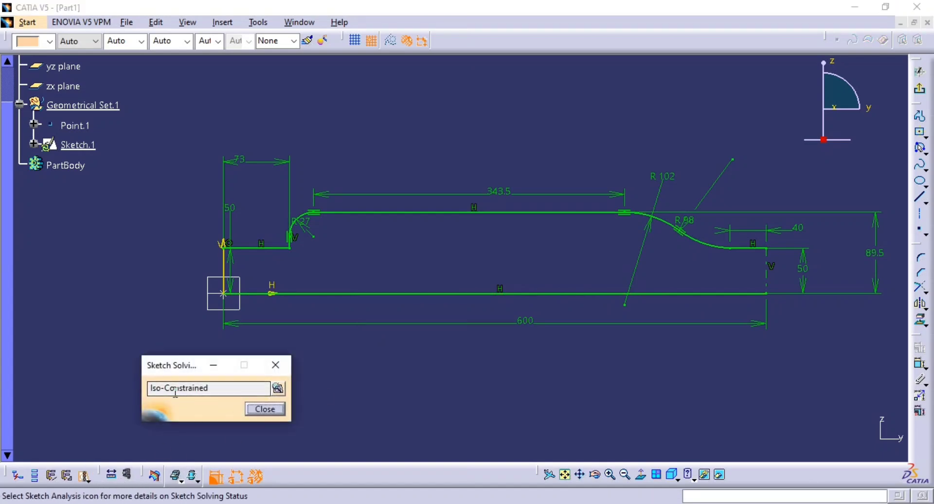
left_click(265, 409)
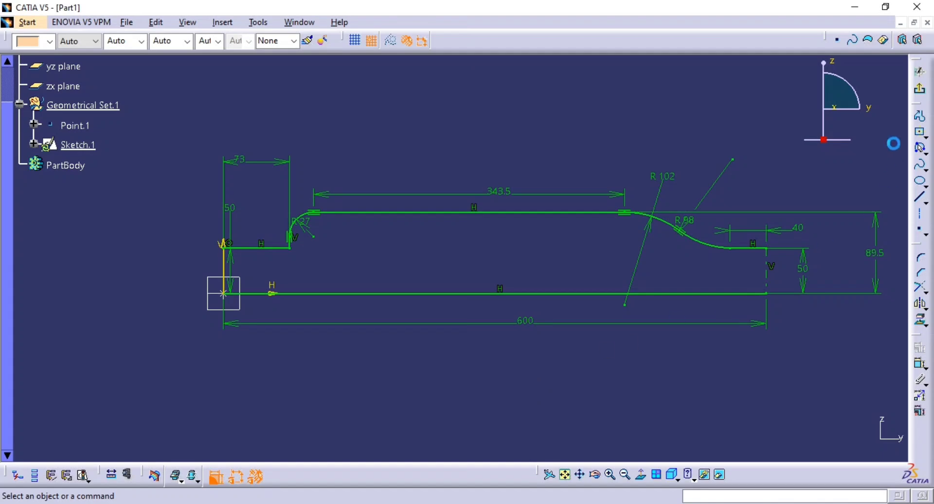
Exit the finished outer profile sketch and return to the 3D surface workspace.
left_click(919, 88)
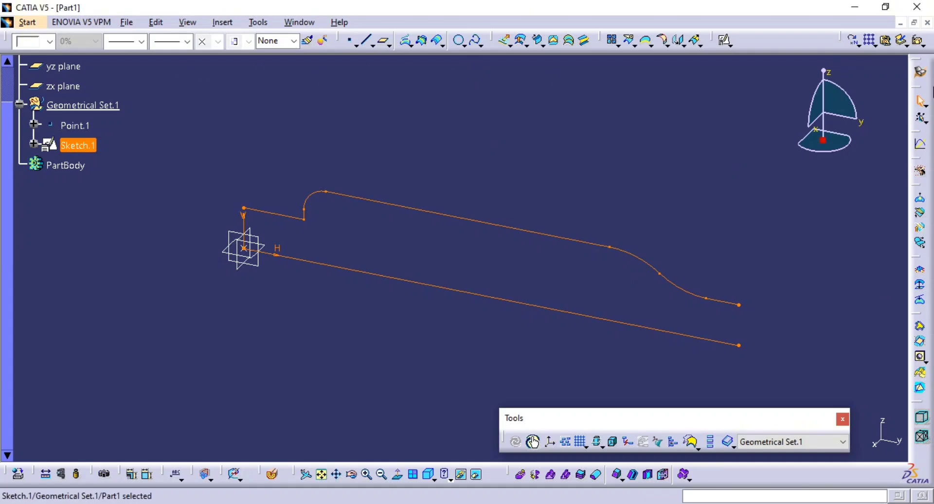
left_click(682, 288)
middle_click_drag(385, 241, 327, 252)
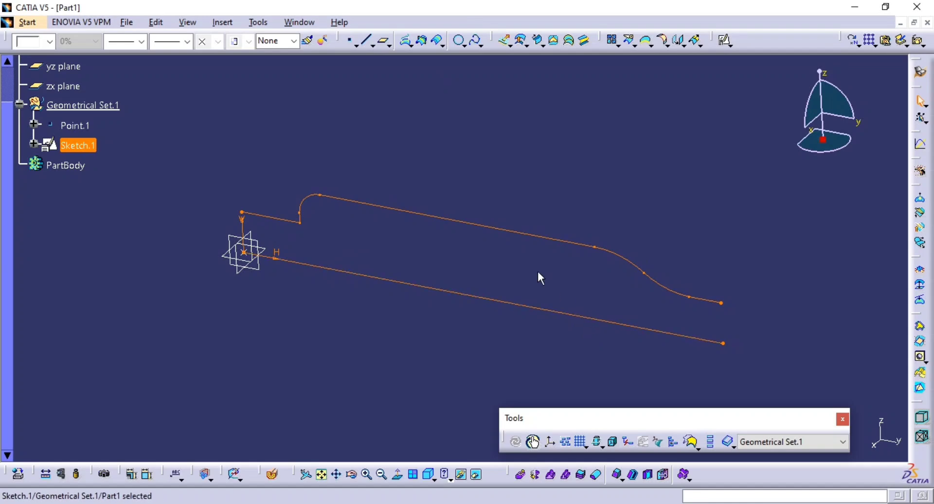
middle_click_drag(537, 250, 566, 249)
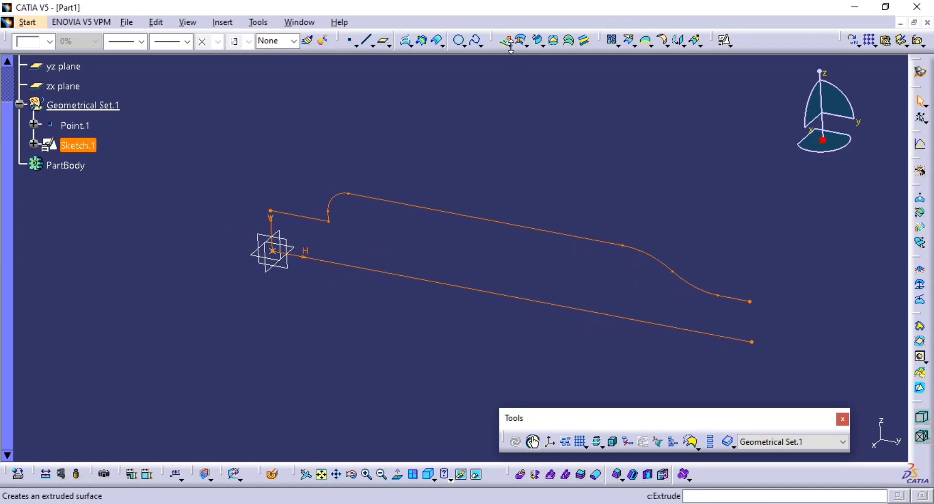
Start a revolution surface from Sketch.1 with the long horizontal centre line as revolution axis, and preview it.
left_click(525, 43)
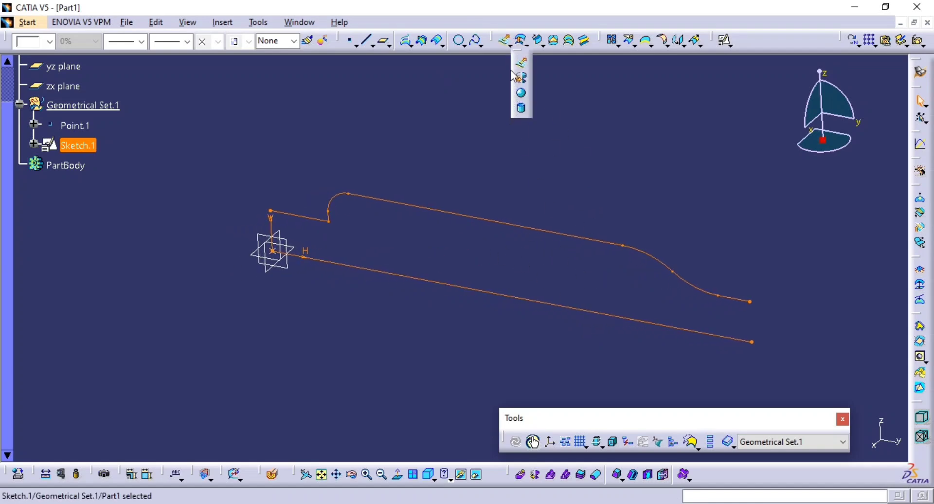
left_click(520, 77)
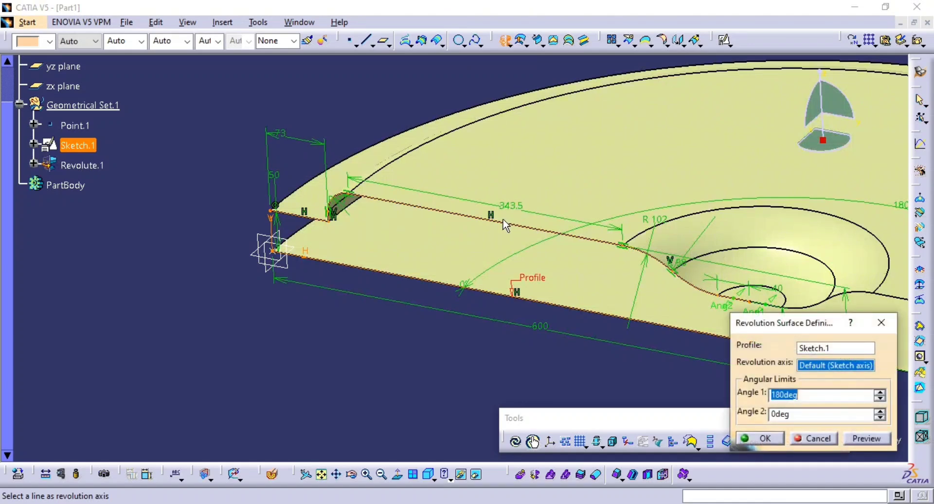
mouse_move(506, 224)
middle_mouse_down()
mouse_move(371, 179)
mouse_move(461, 192)
mouse_move(448, 234)
mouse_move(339, 240)
middle_mouse_up()
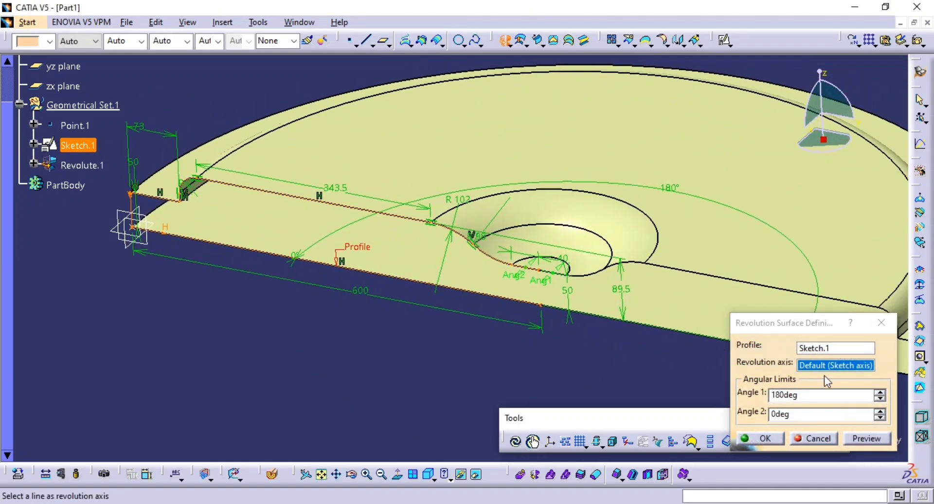
left_click(812, 366)
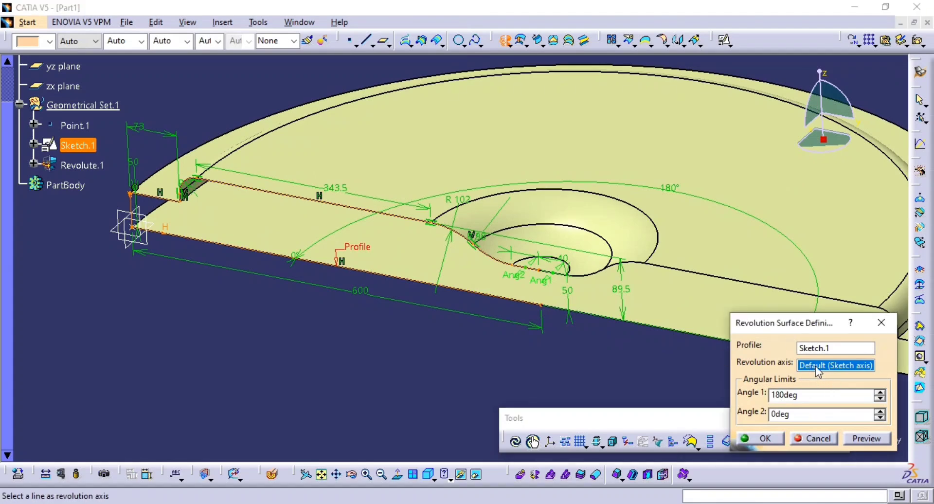
right_click(818, 370)
left_click(817, 367)
left_click(474, 293)
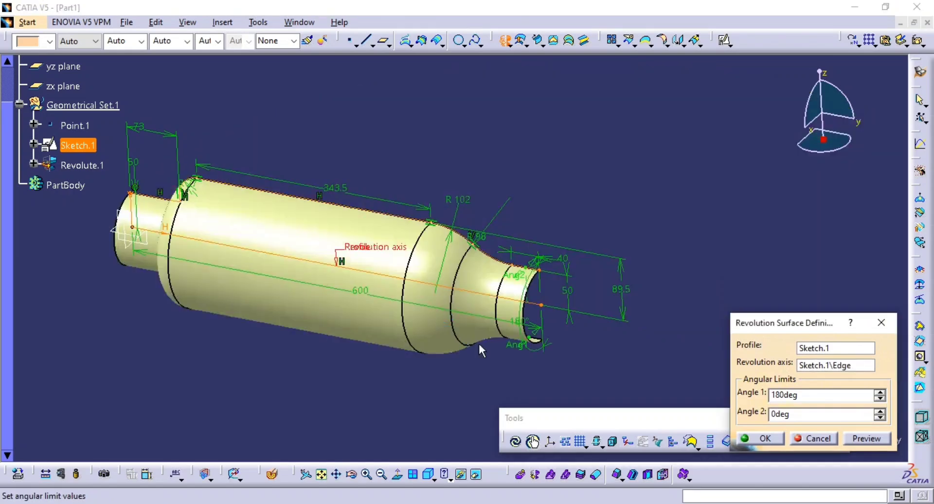
left_click(862, 438)
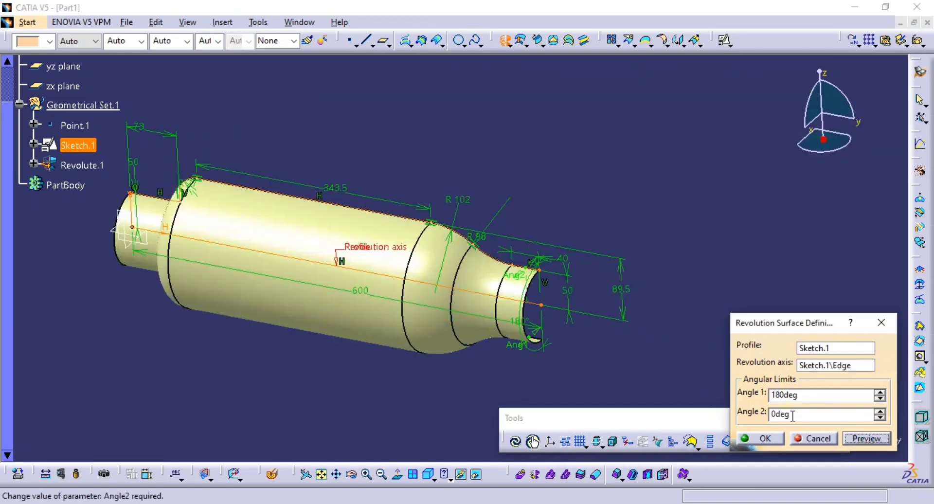
Set the first angular limit to a full revolution and create the revolved surface.
middle_click_drag(359, 273, 229, 231)
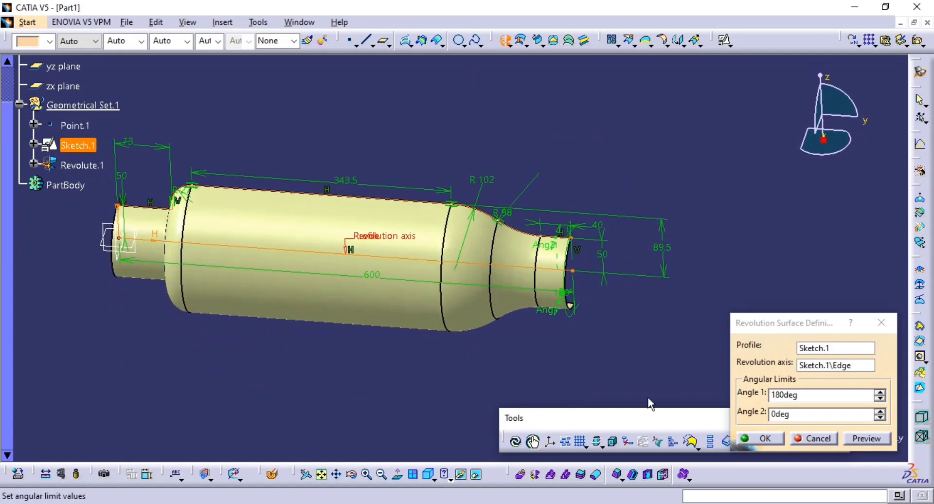
left_click(755, 391)
type("360")
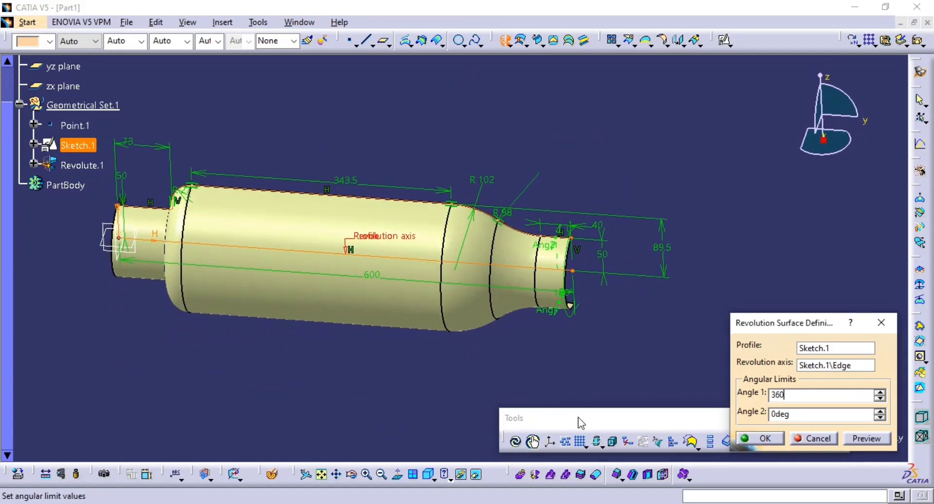
left_click(752, 439)
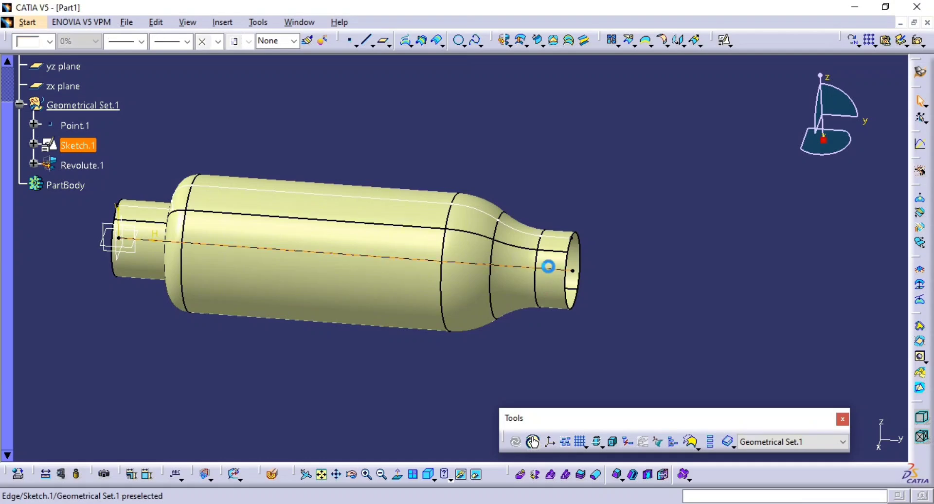
middle_click_drag(545, 270, 627, 226)
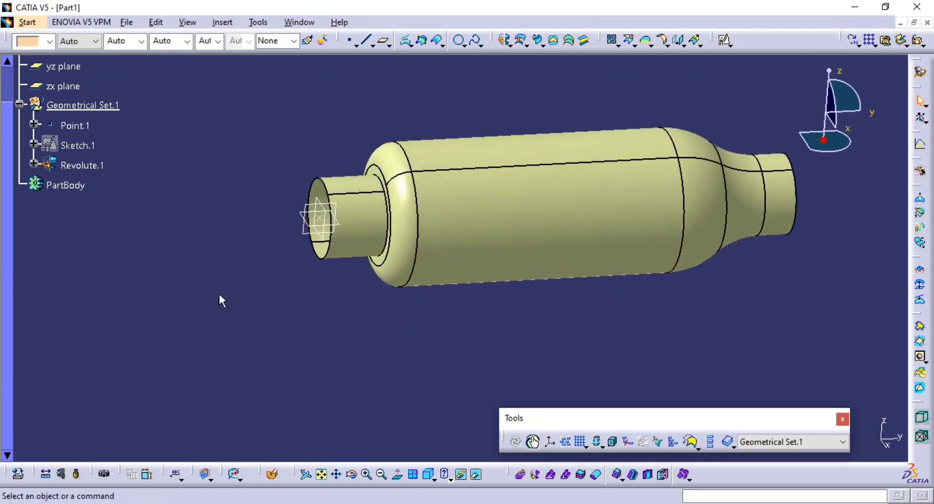
Rename the geometrical set holding the revolved surface as "Outer shell".
left_click(105, 111)
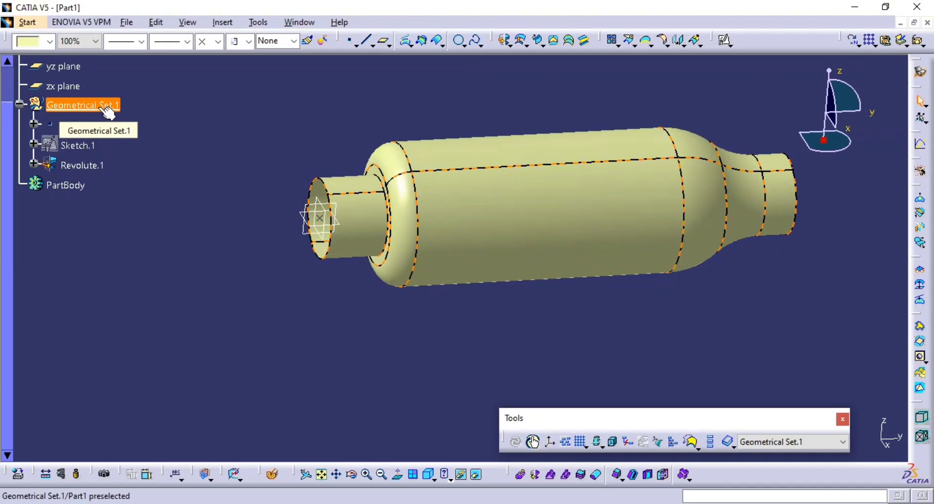
key("alt+Return")
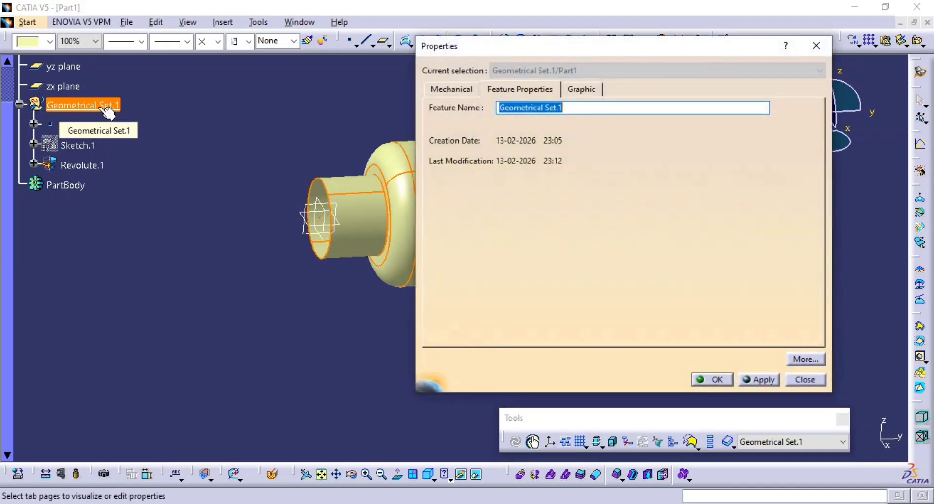
type("Outer sh")
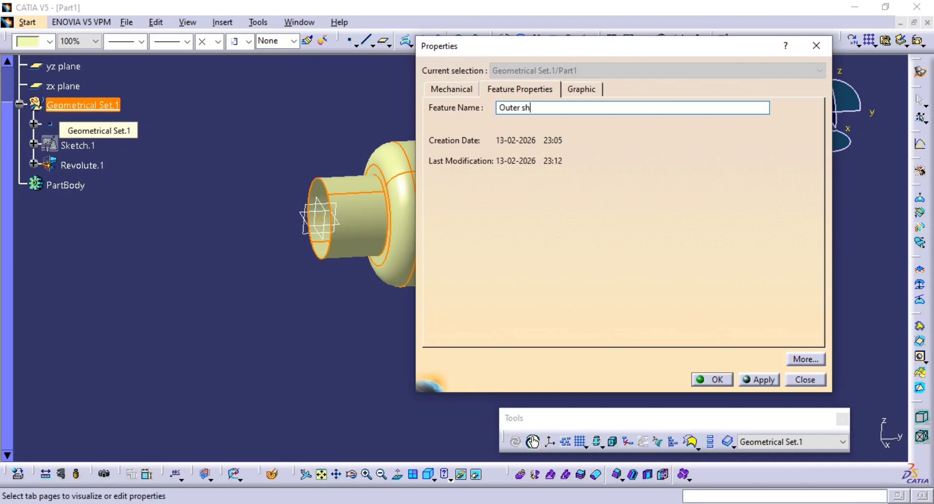
type("ell")
key("Return")
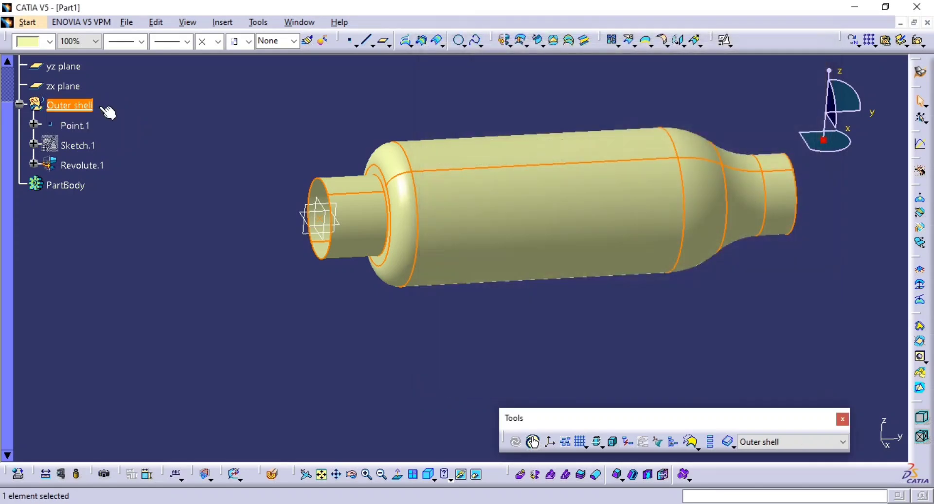
left_click(165, 157)
Compare the revolved outer shell with the canister views on page 60 of the PDF drawing.
key("alt+Tab")
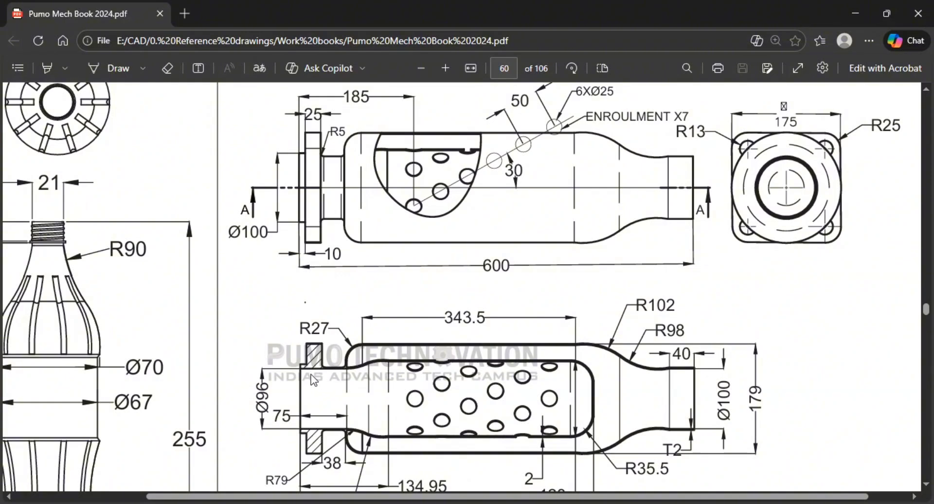
key("alt+Tab")
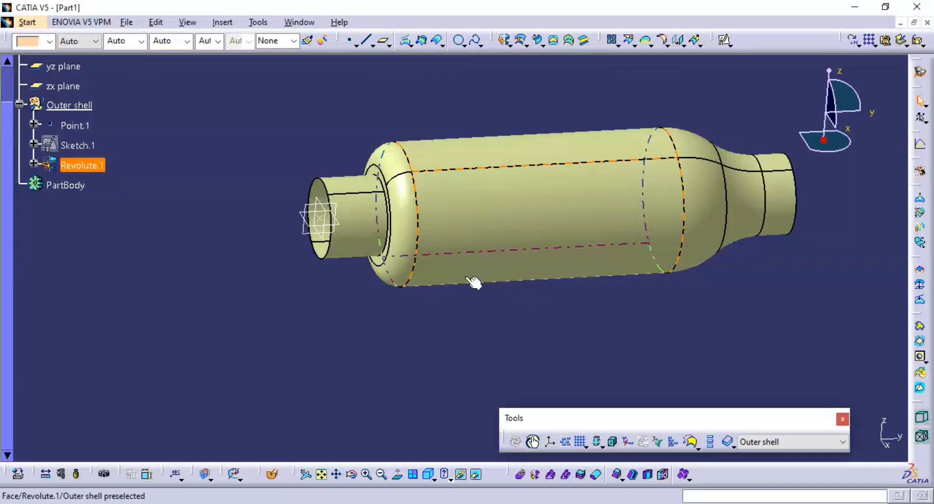
mouse_move(475, 277)
middle_mouse_down()
mouse_move(477, 295)
mouse_move(402, 261)
mouse_move(509, 264)
middle_mouse_up()
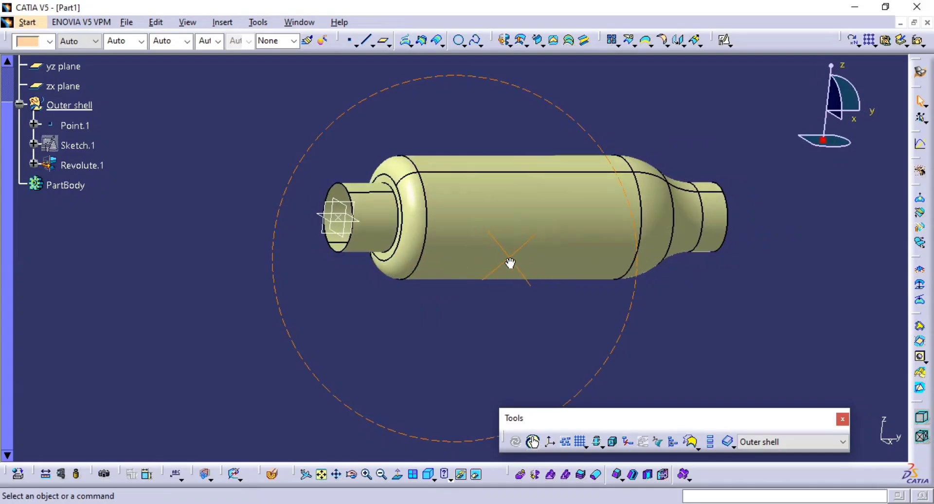
key("alt+Tab")
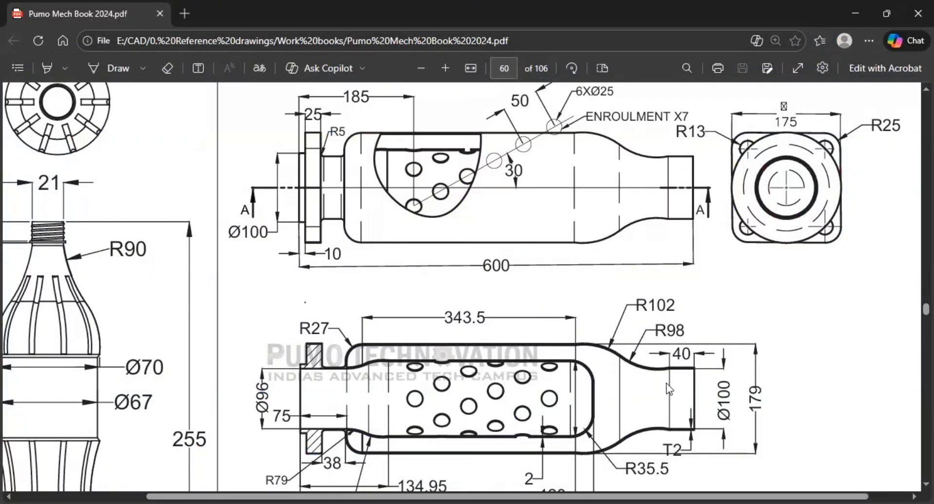
key("alt+Tab")
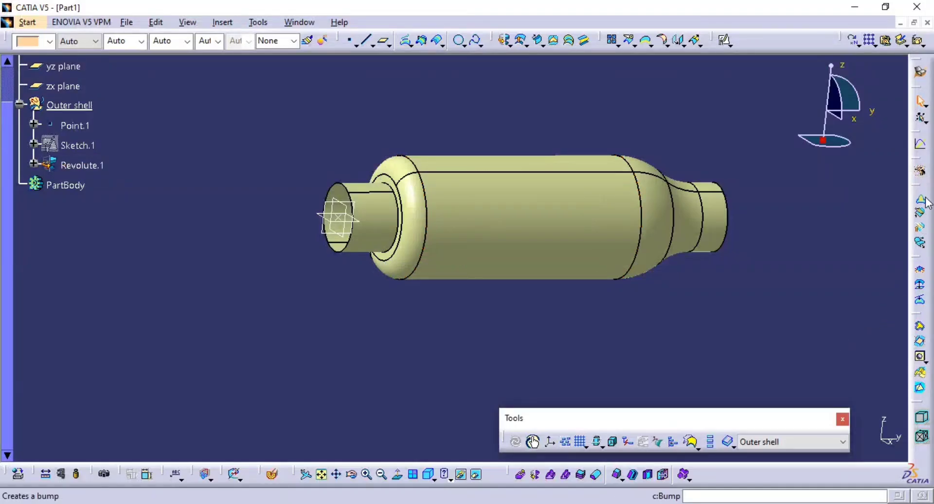
mouse_move(645, 249)
middle_mouse_down()
mouse_move(646, 259)
mouse_move(484, 253)
mouse_move(535, 247)
middle_mouse_up()
key("alt+Tab")
key("alt+Tab")
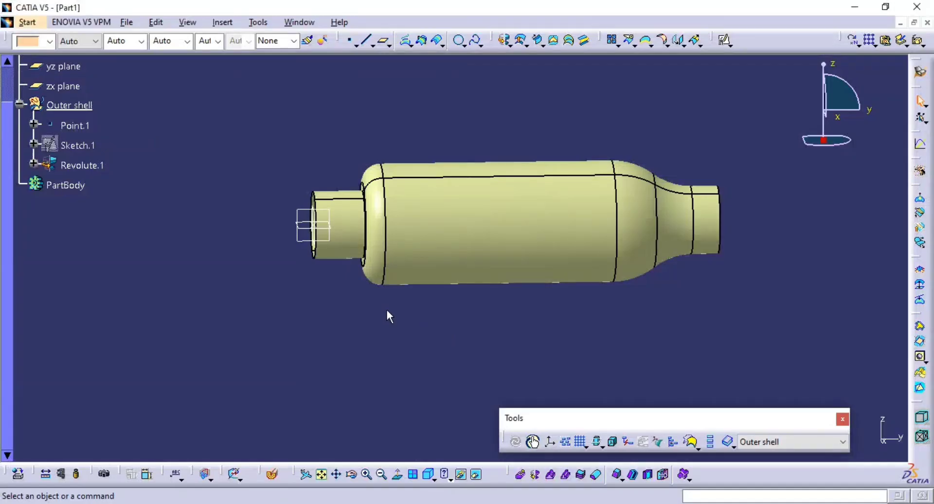
middle_click(329, 257)
Insert a new geometrical set named "Inner bottle" under Part1.
left_click(19, 104)
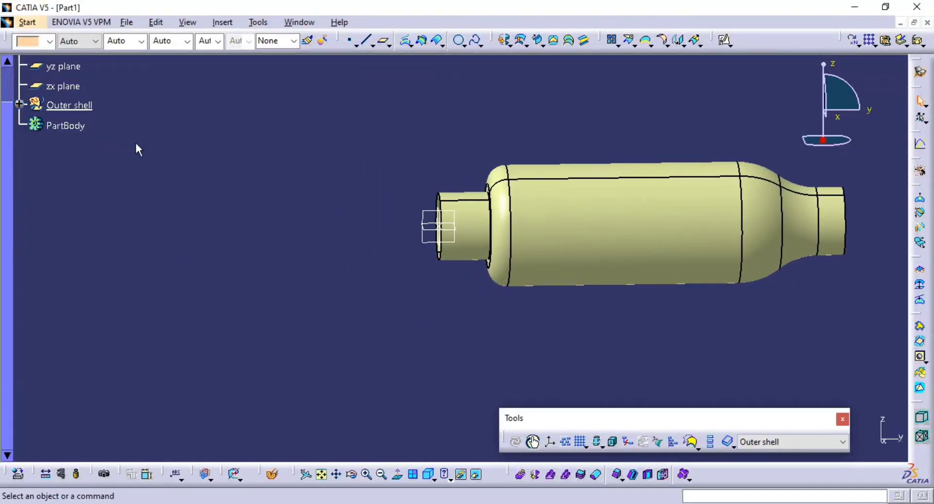
left_click(223, 22)
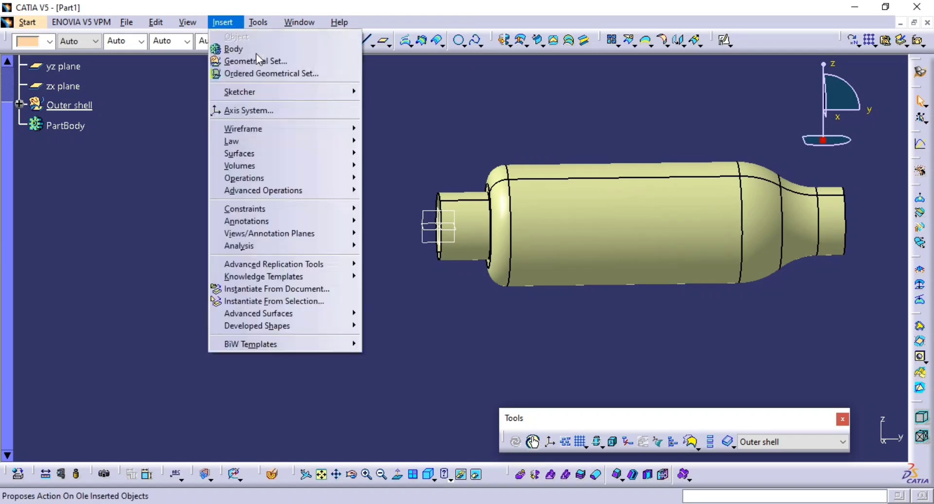
left_click(287, 61)
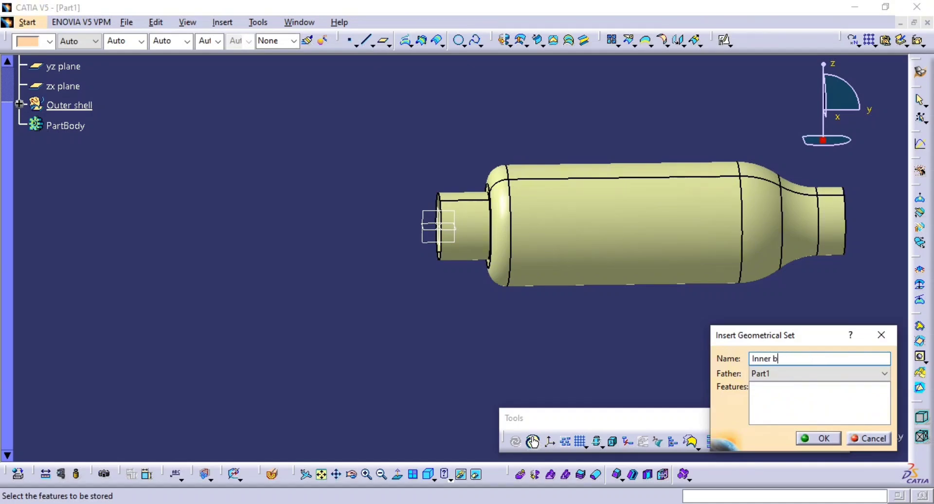
key("Return")
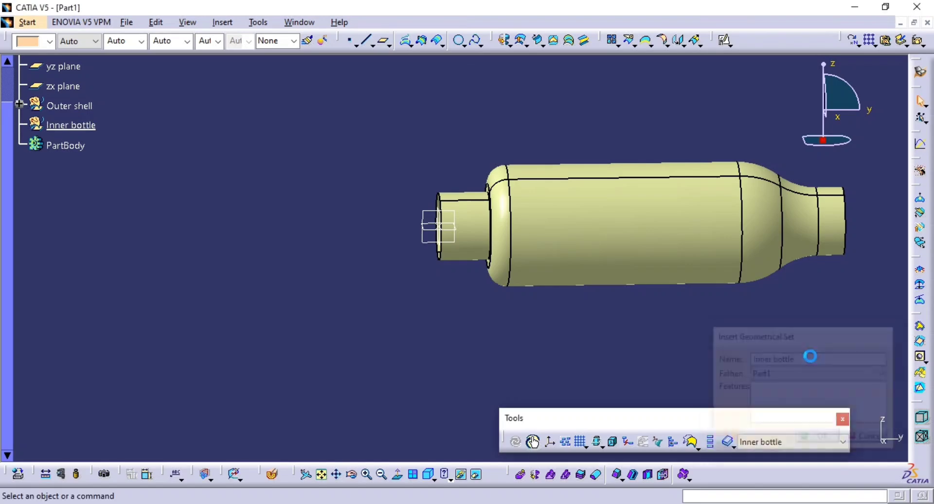
Check the inner bottle in the PDF drawing, and hide the Outer shell set in CATIA.
key("alt+Tab")
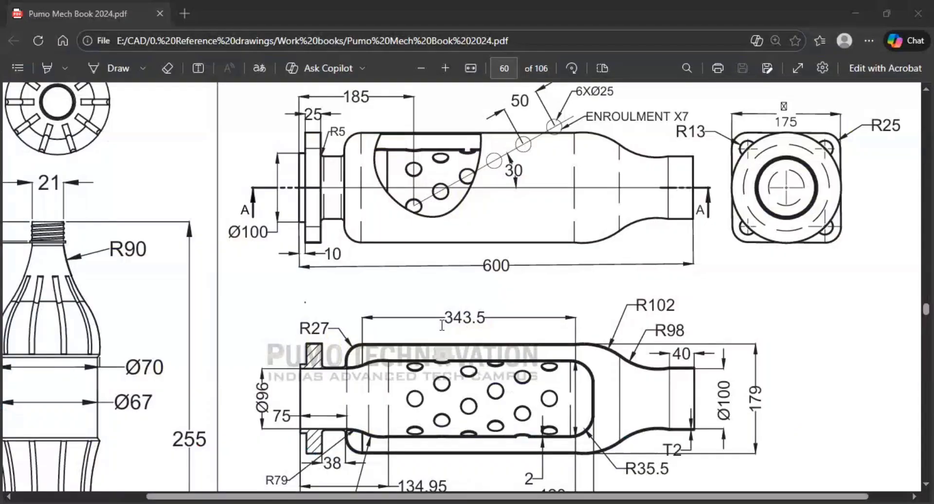
key("alt+Tab")
right_click(88, 108)
left_click(104, 167)
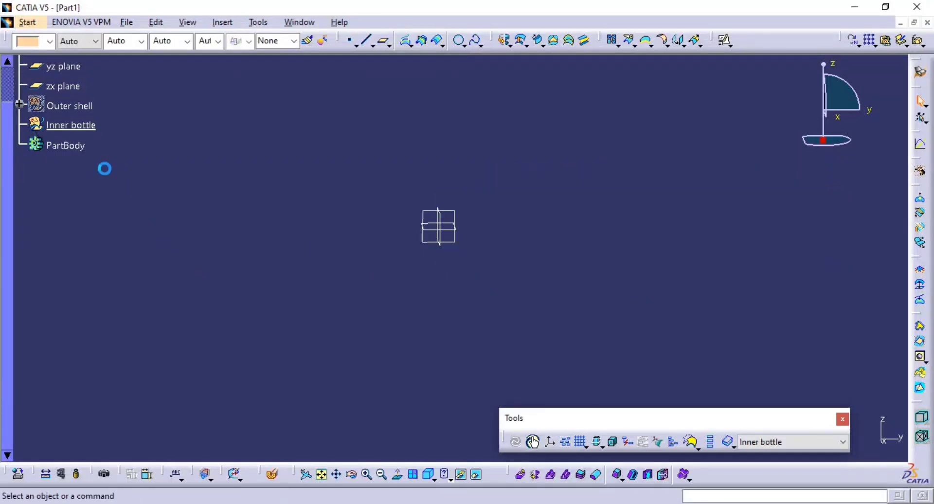
Show Point.1 of the hidden Outer shell set again and collapse that set in the tree.
middle_click_drag(415, 265, 411, 248)
middle_click_drag(356, 268, 359, 295)
middle_click_drag(441, 280, 475, 285)
left_click(19, 103)
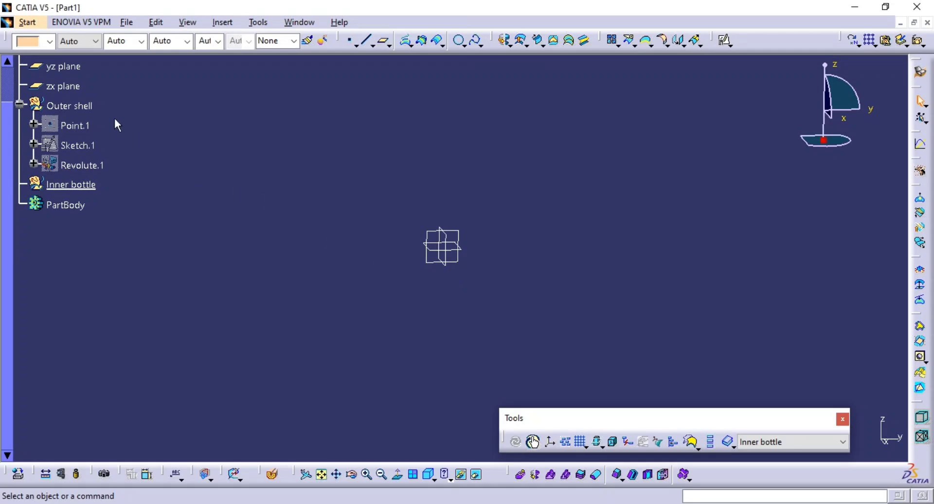
left_click(81, 125)
key("space")
middle_click_drag(491, 260, 519, 263)
middle_click(458, 263)
middle_click_drag(439, 246, 458, 268)
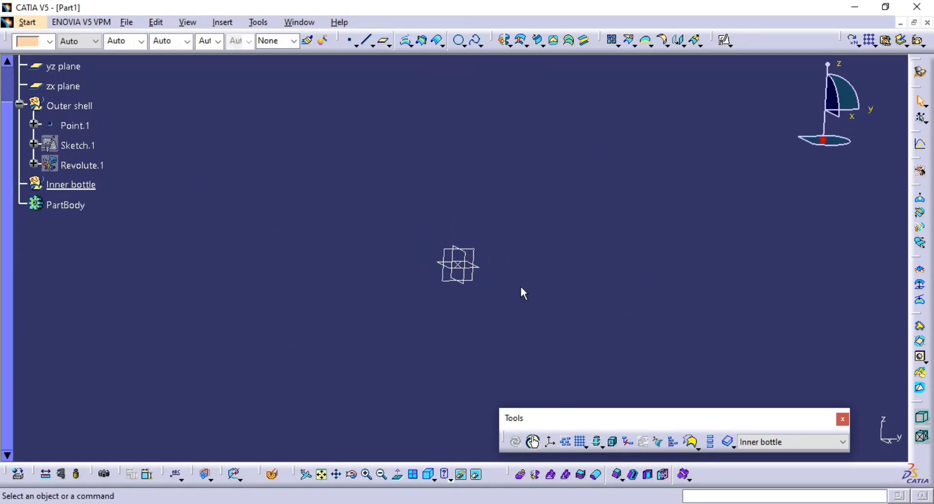
left_click(20, 103)
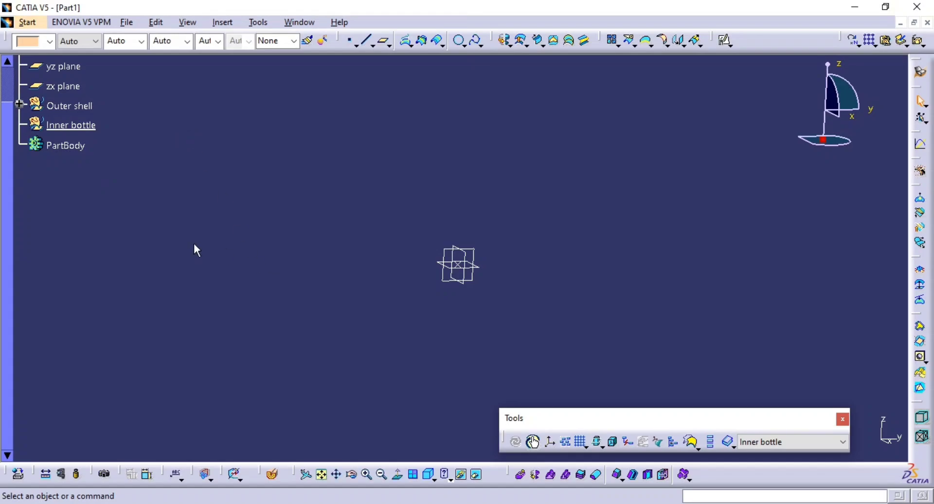
Start a positioned sketch on the yz plane for the inner bottle, with its origin projected from Point.1.
key("alt+Tab")
key("alt+Tab")
left_click(725, 40)
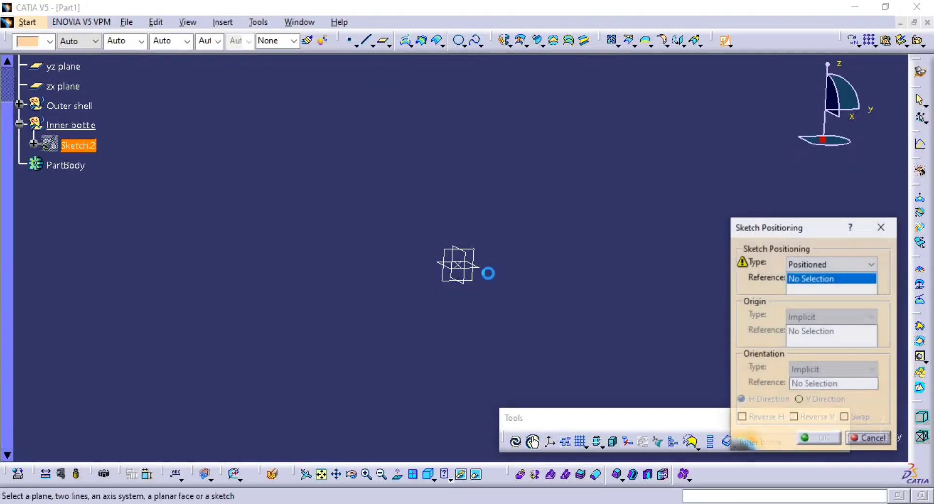
left_click(479, 283)
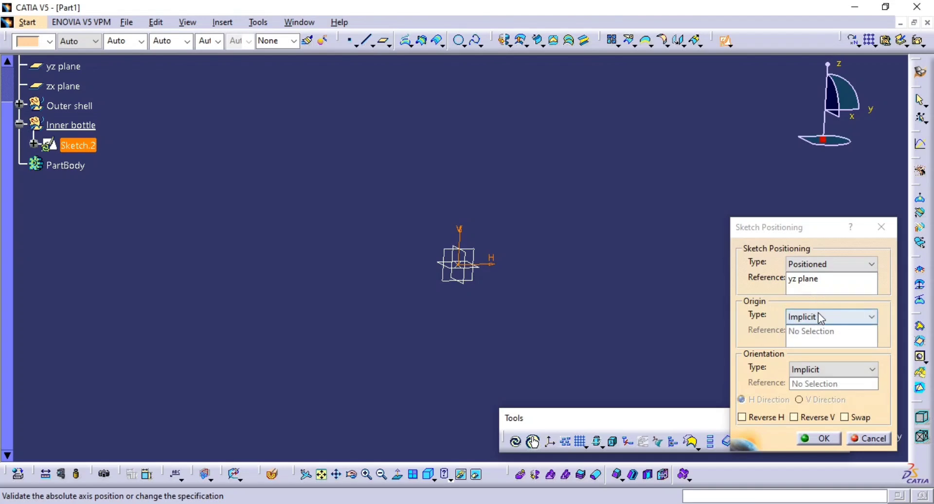
left_click(817, 317)
left_click(818, 348)
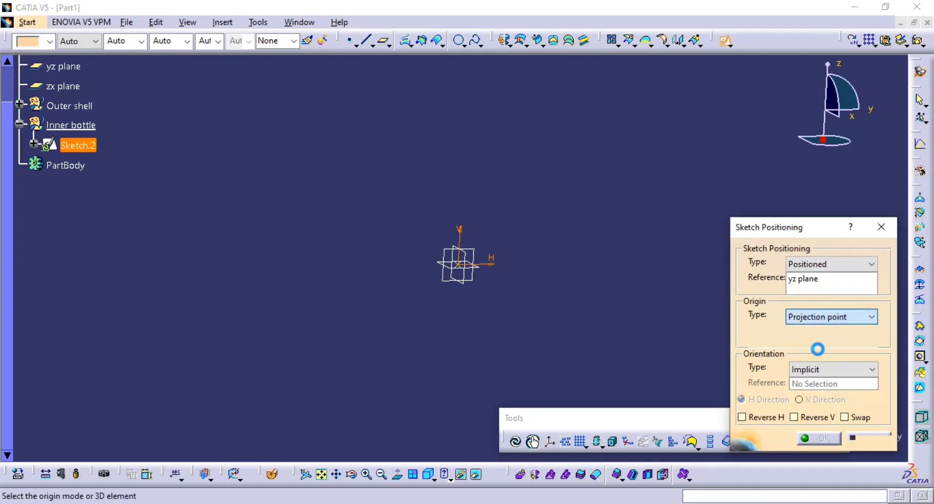
left_click(457, 264)
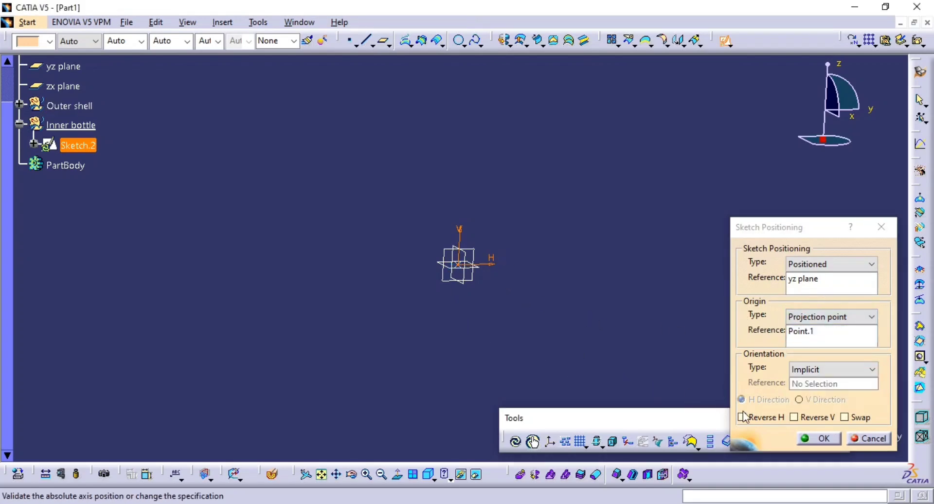
left_click(808, 438)
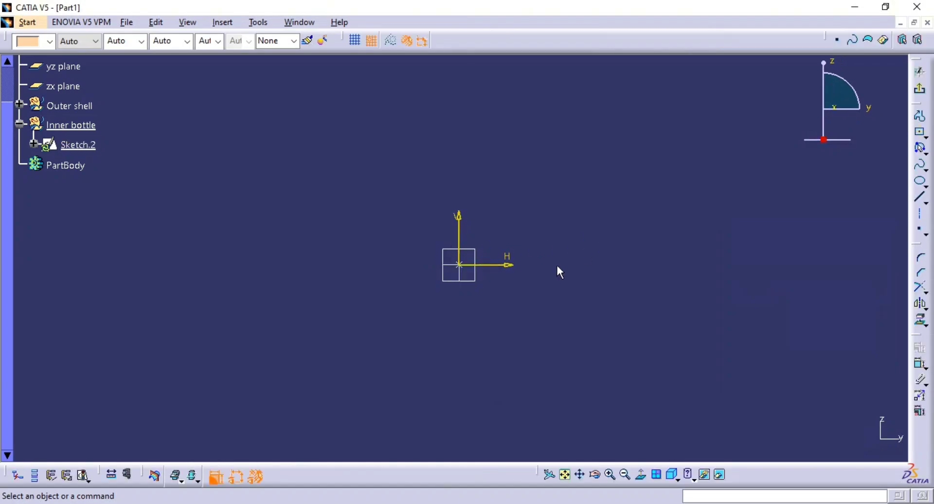
Check section A-A in the PDF drawing, and draw a horizontal line about 150 mm long from the sketch origin along H.
mouse_move(557, 266)
middle_mouse_down("ctrl")
mouse_move(558, 233)
mouse_move(481, 208)
middle_mouse_up("ctrl")
key("alt+Tab")
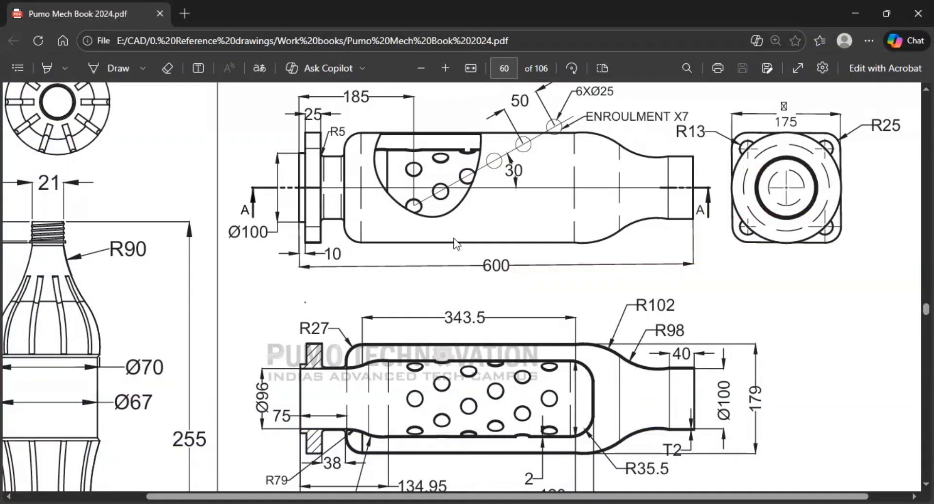
scroll(327, 414, "down", 3)
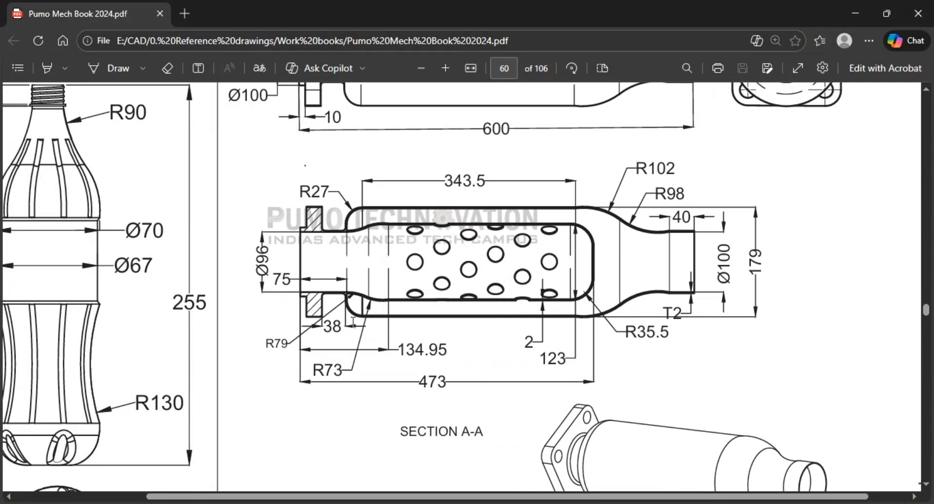
key("alt+Tab")
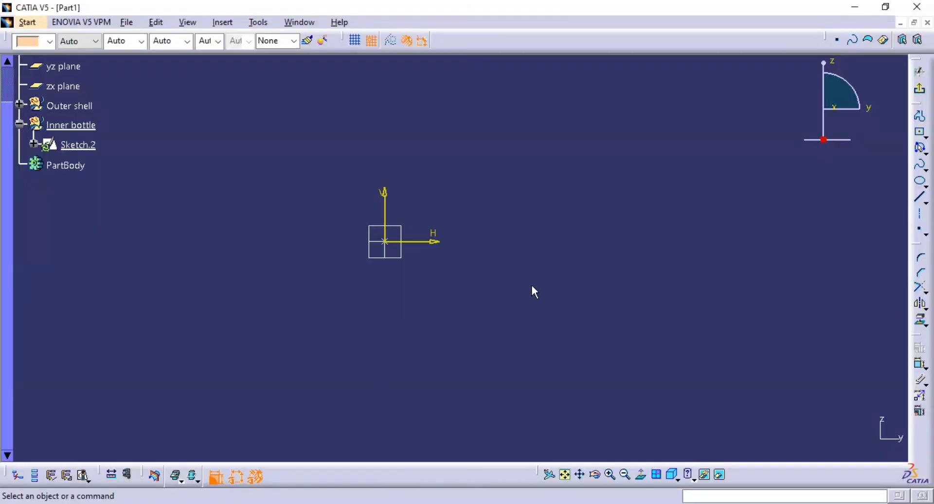
middle_click_drag(554, 245, 483, 276)
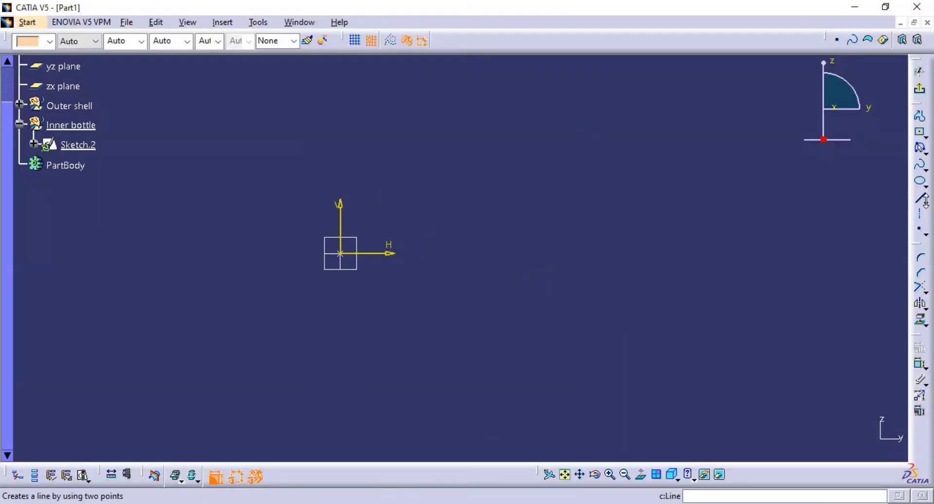
left_click(920, 199)
left_click(340, 253)
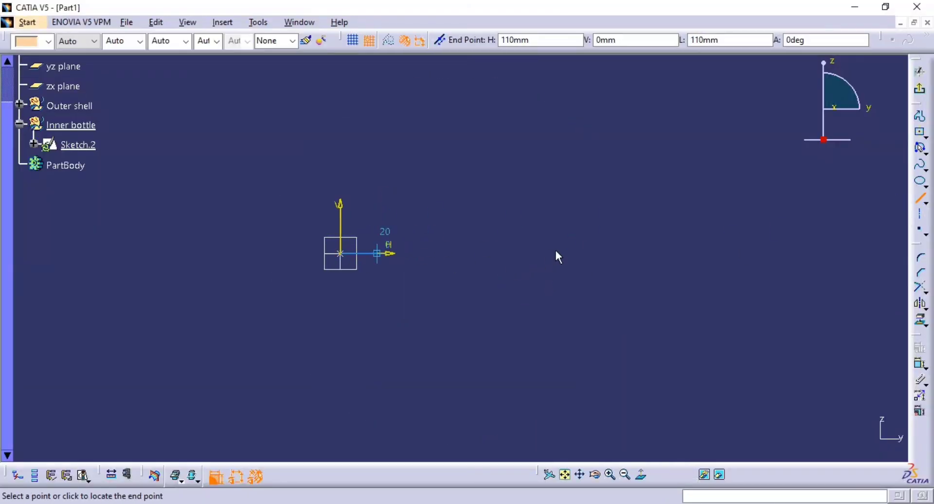
left_click(613, 253)
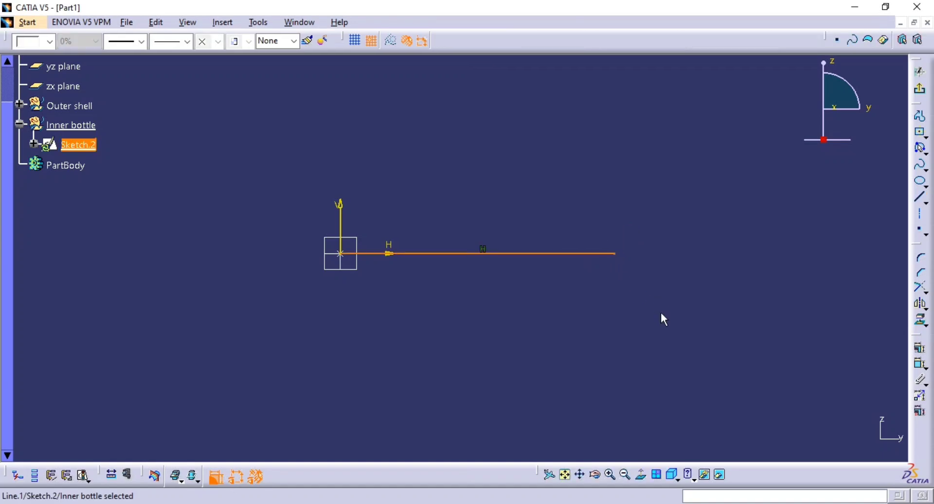
Dimension the horizontal base line and set its length to 473 mm, matching the overall inner bottle length in the PDF drawing.
left_click(919, 365)
left_click(917, 367)
key("alt+Tab")
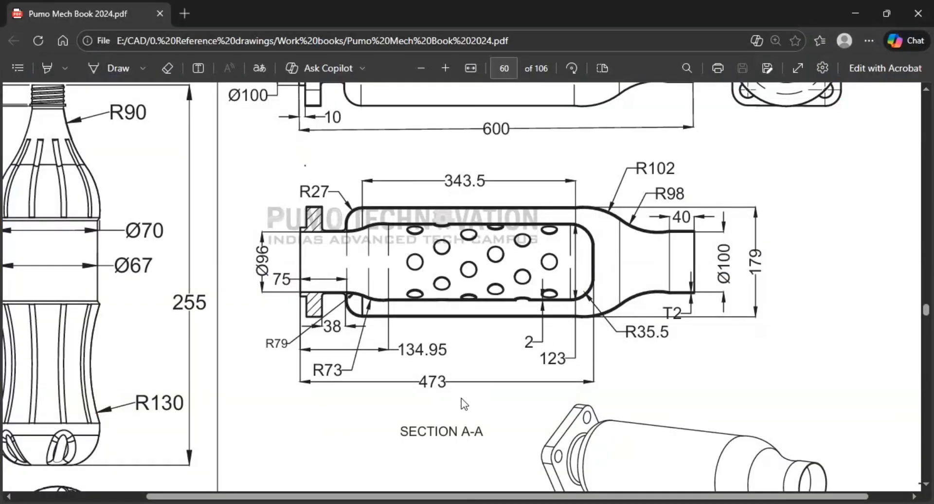
key("alt+Tab")
double_click(482, 312)
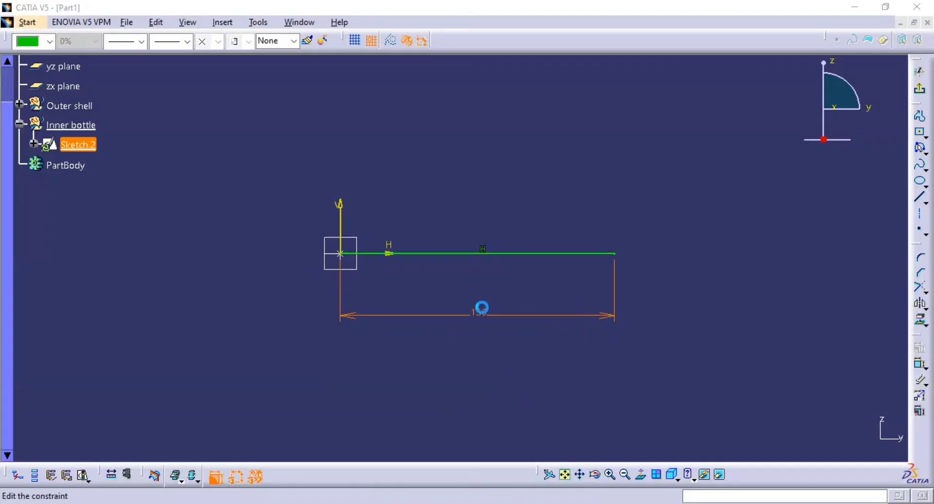
type("473")
key("Return")
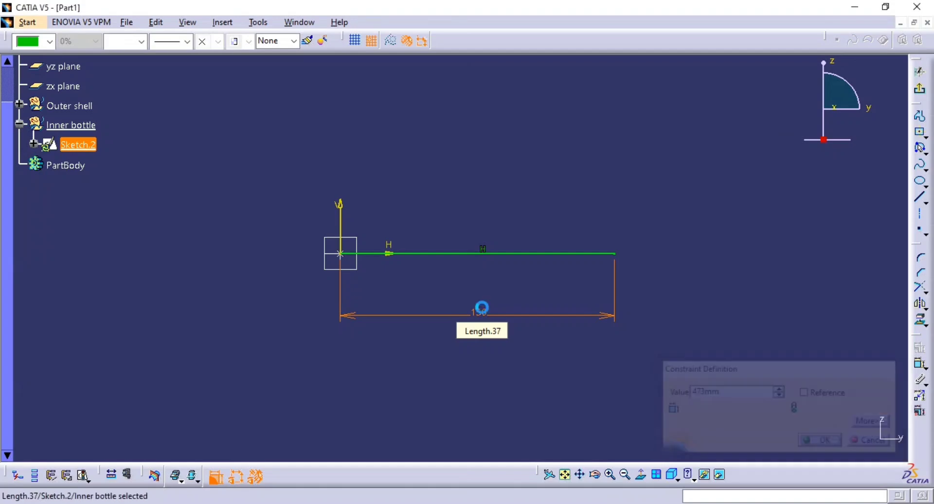
Draw a horizontal line about 353 mm long above the base line, from its far end back to H 120 mm at about V 70 mm.
mouse_move(563, 286)
middle_mouse_down("ctrl")
mouse_move(548, 405)
mouse_move(548, 278)
mouse_move(511, 236)
middle_mouse_up("ctrl")
middle_click_drag(506, 235, 413, 250)
key("alt+Tab")
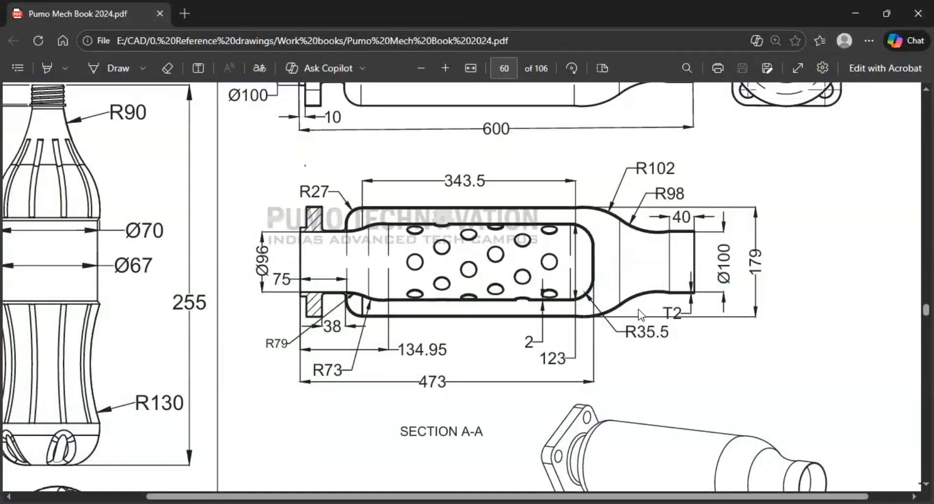
key("alt+Tab")
left_click(919, 199)
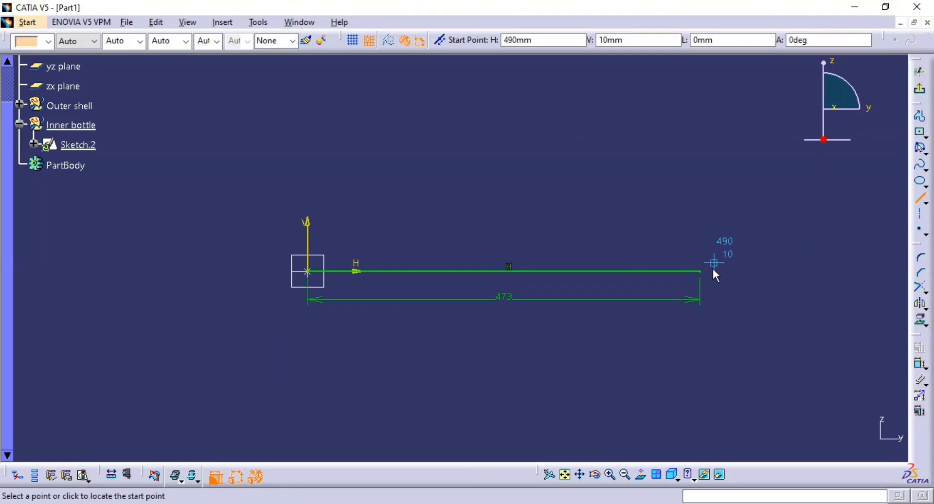
left_click(700, 213)
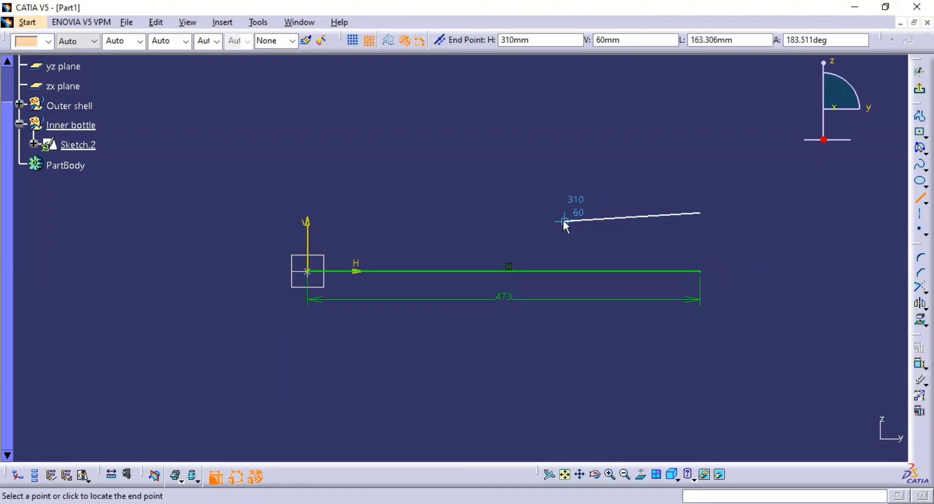
key("alt+Tab")
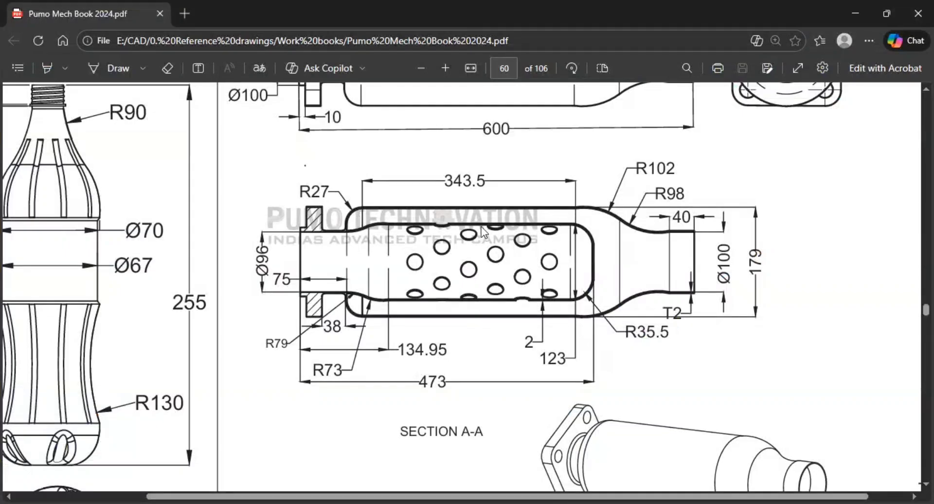
key("alt+Tab")
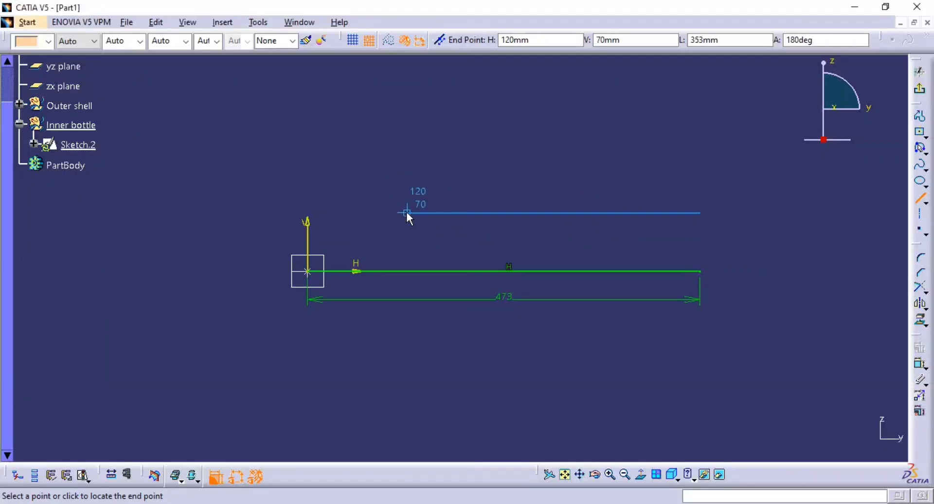
left_click(406, 212)
middle_click_drag(478, 222, 572, 256)
Draw the neck's horizontal line at about V 50 mm, from about H 70 mm back to the V axis.
key("alt+Tab")
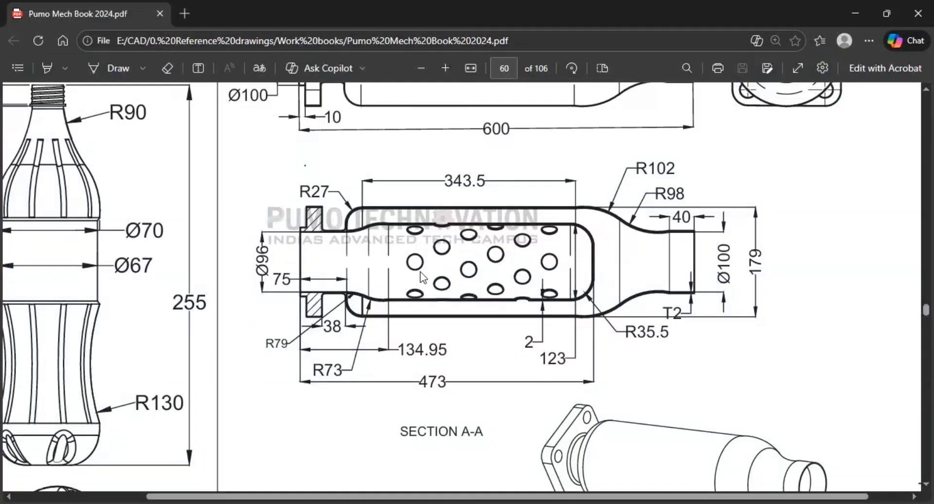
key("alt+Tab")
key("alt+Tab")
key("alt+Tab")
mouse_move(592, 302)
middle_mouse_down("ctrl")
mouse_move(596, 286)
mouse_move(575, 296)
middle_mouse_up("ctrl")
left_click(527, 158)
left_click(919, 197)
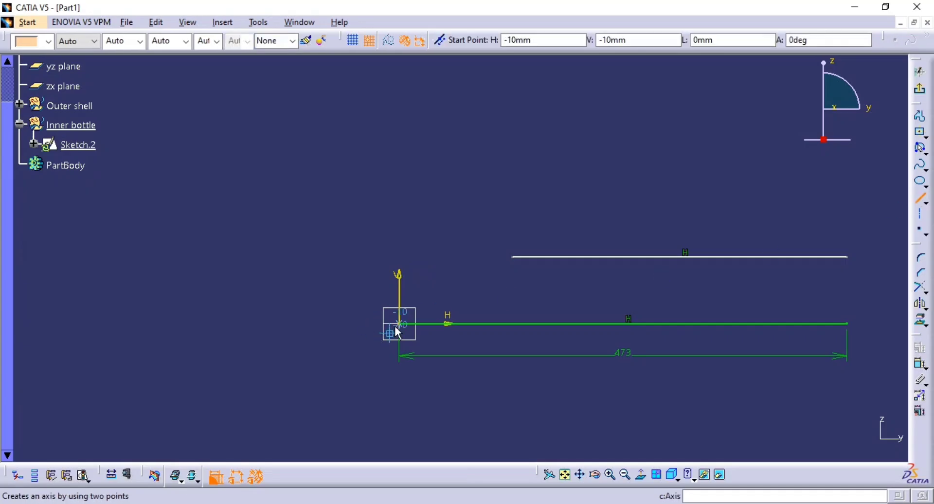
key("alt+Tab")
key("alt+Tab")
left_click(466, 276)
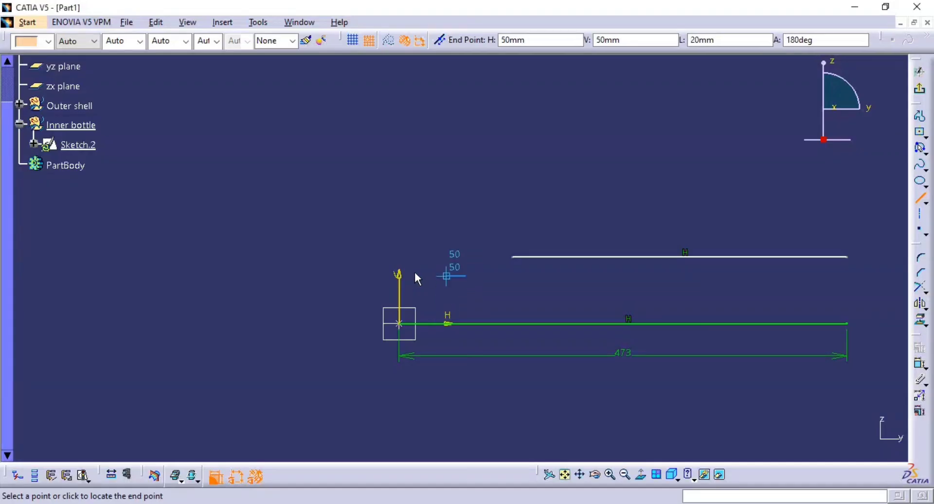
left_click(399, 275)
Shorten the upper horizontal line by moving its neck-side end farther away from the short neck line.
middle_click_drag(523, 285, 482, 237, "ctrl")
middle_click_drag(483, 238, 405, 236)
left_click(525, 301)
middle_click_drag(530, 311, 495, 261, "ctrl")
left_click_drag(461, 252, 582, 253)
left_click(600, 294)
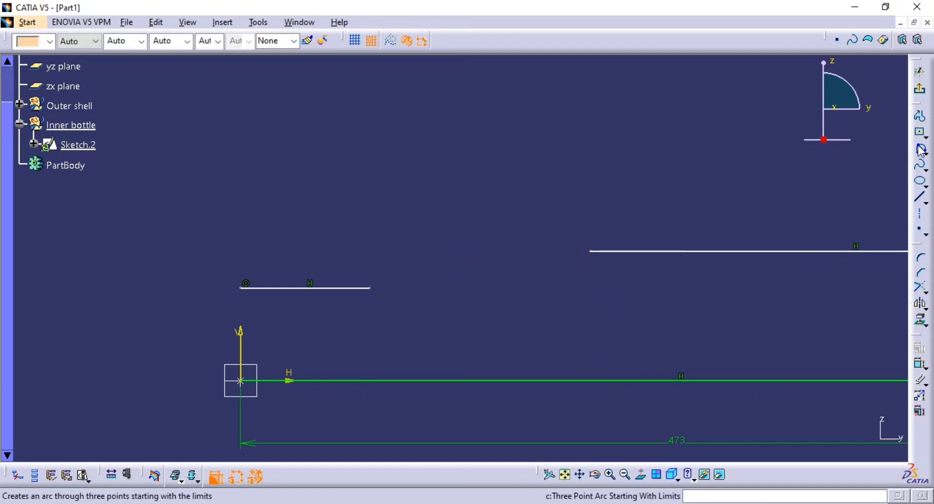
Draw two three-point arcs linking the upper line to the neck line, tangent to those lines and meeting at about H 140 mm, V 60 mm.
left_click(920, 150)
left_click(593, 256)
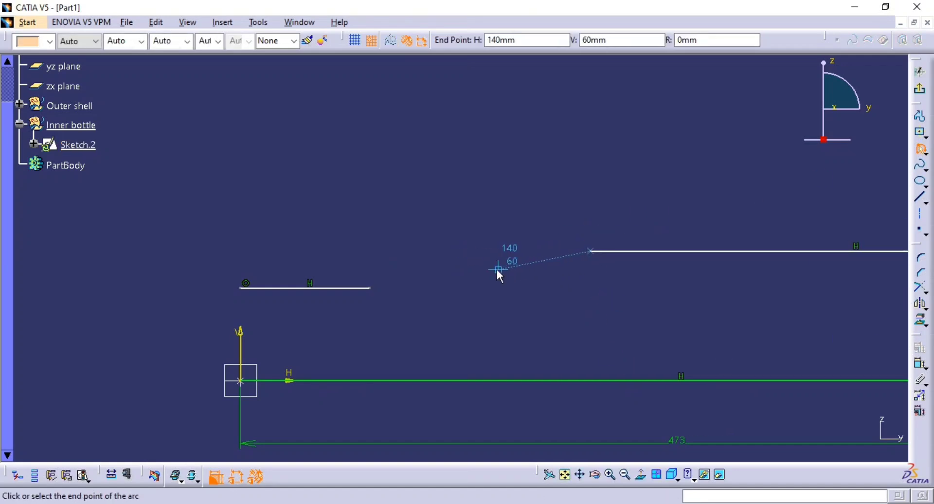
left_click(497, 269)
left_click(539, 258)
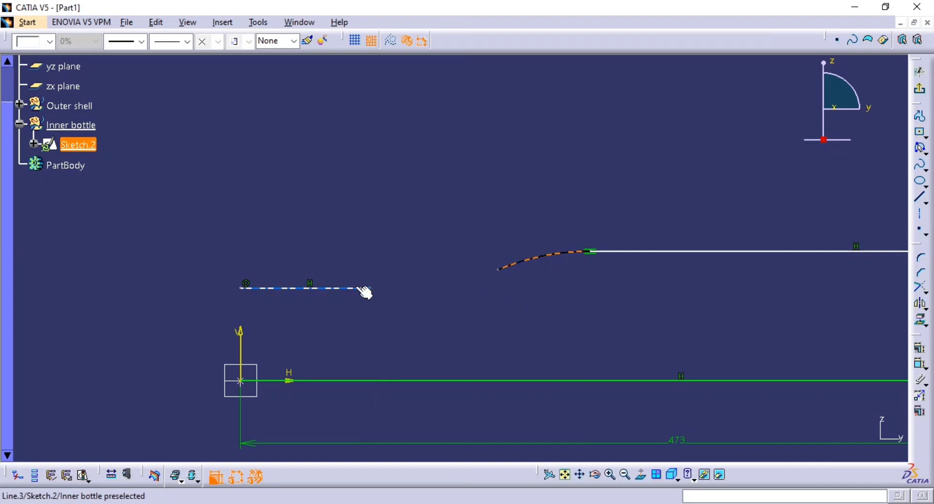
left_click(920, 150)
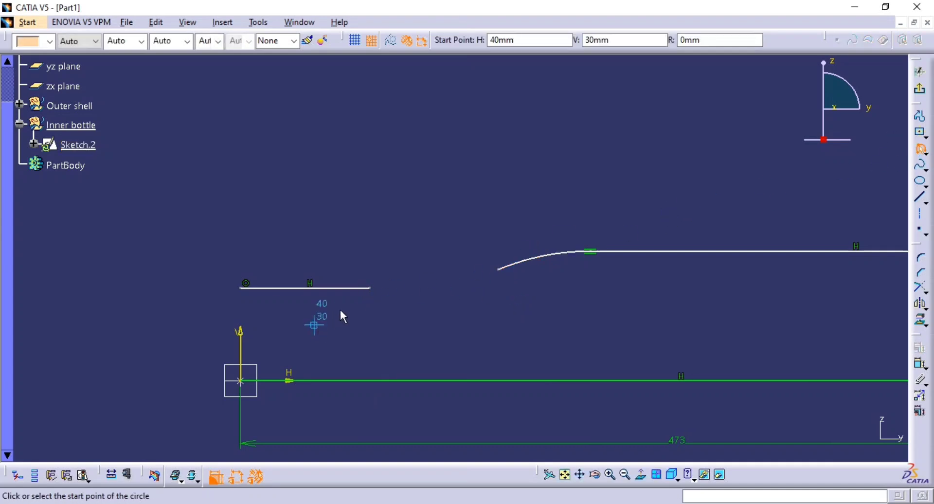
left_click(372, 295)
left_click(497, 270)
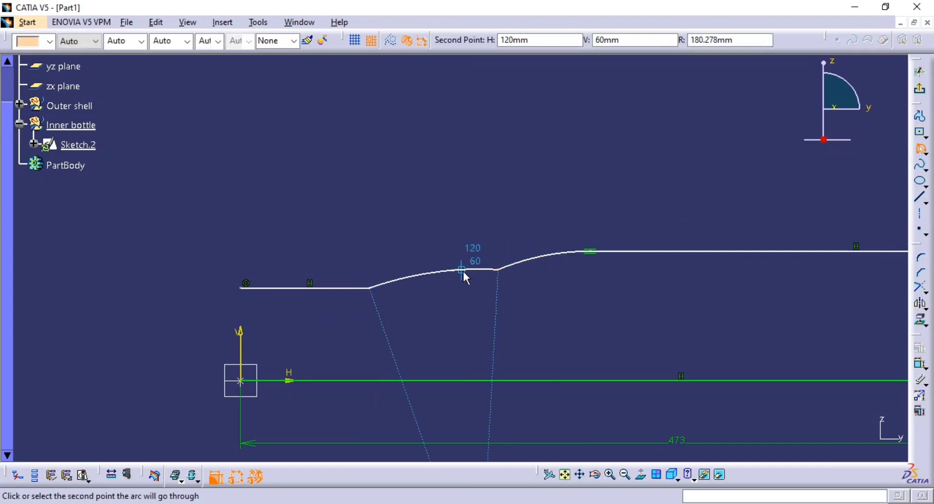
left_click(445, 282)
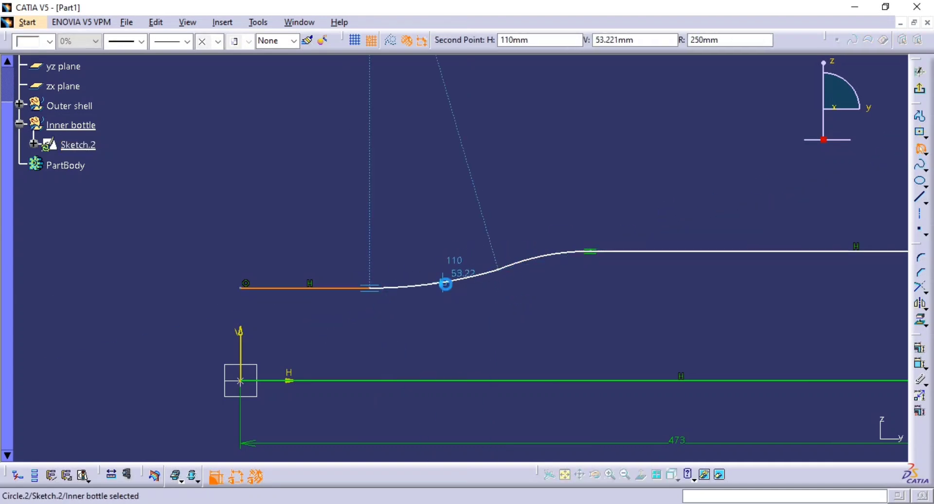
Add a tangency constraint between the two transition arcs.
left_click(918, 364)
left_click(519, 263)
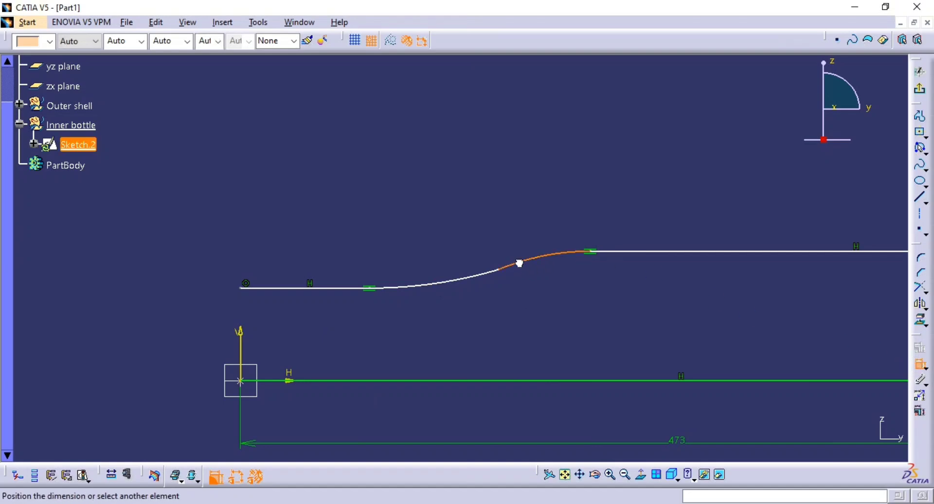
left_click(488, 278)
right_click(470, 244)
left_click(489, 339)
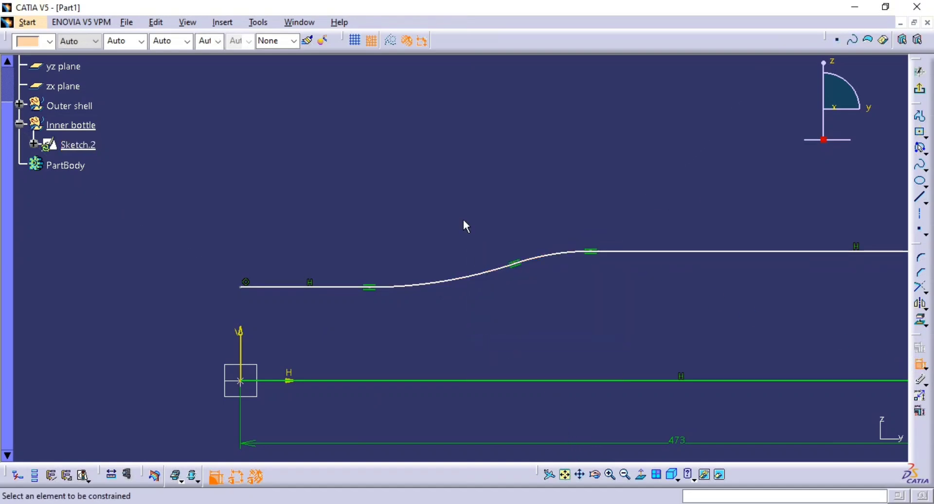
Check the section view in the reference drawing, then set the upper horizontal line's distance from the axis line to 123/2 (61.5 mm).
middle_click_drag(466, 226, 452, 265)
mouse_move(446, 271)
middle_mouse_down()
mouse_move(475, 223)
mouse_move(479, 283)
middle_mouse_up()
middle_click_drag(719, 288, 631, 297)
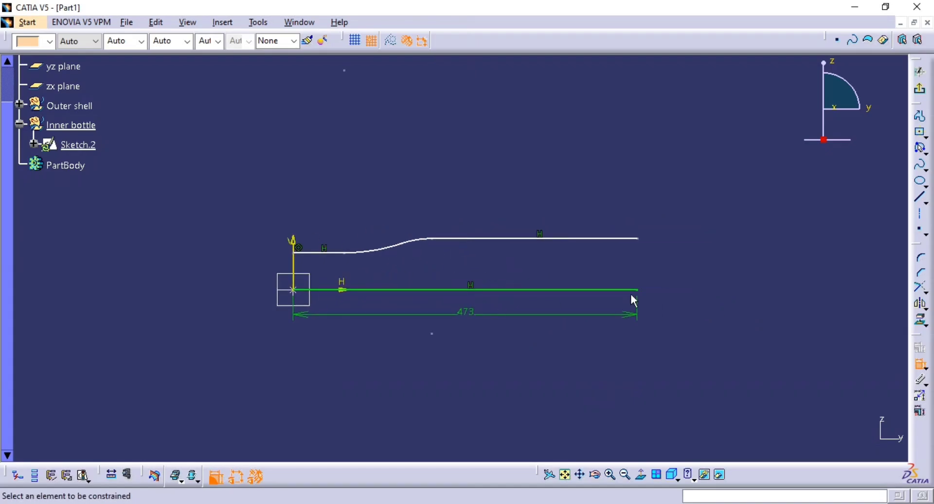
key("alt+Tab")
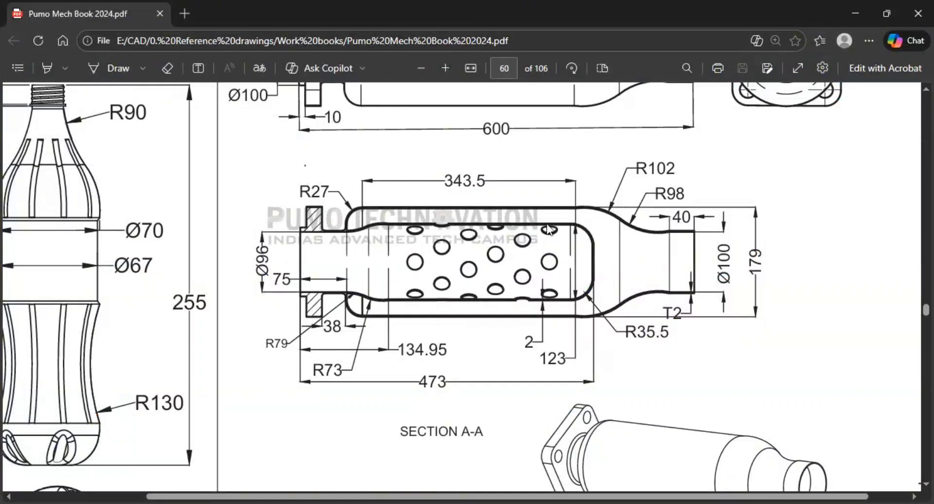
scroll(536, 265, "up", 3)
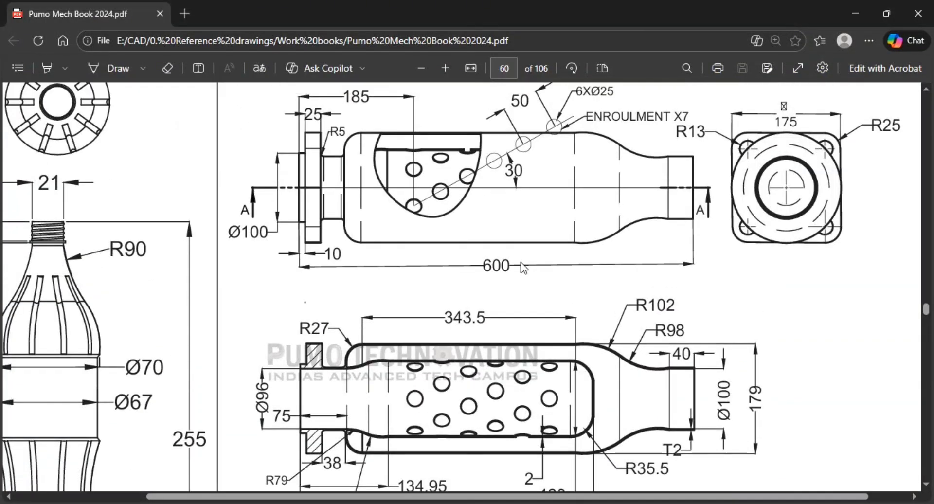
scroll(538, 351, "down", 2)
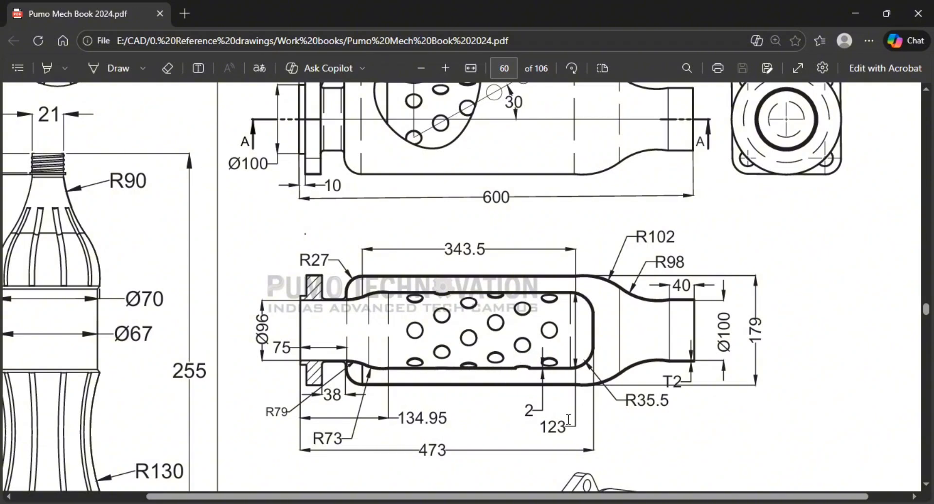
key("alt+Tab")
left_click(599, 239)
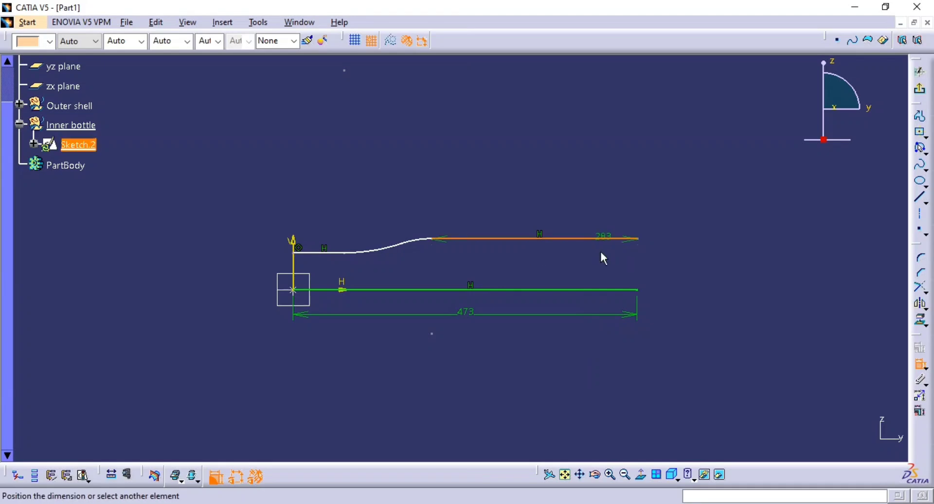
left_click(595, 291)
left_click(693, 275)
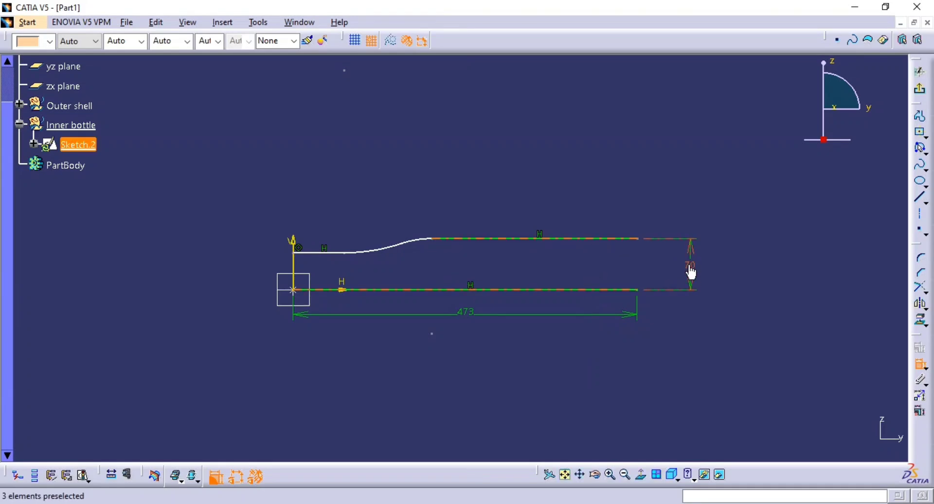
double_click(689, 266)
type("123/2")
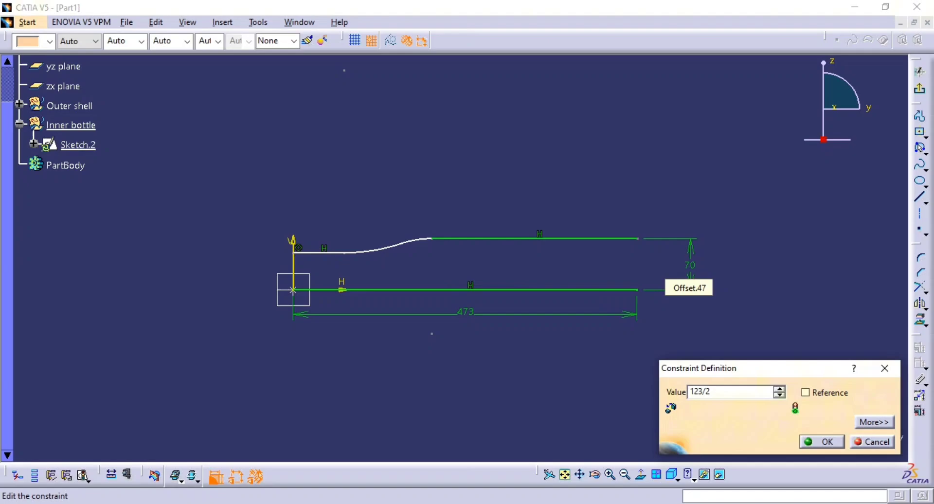
key("Return")
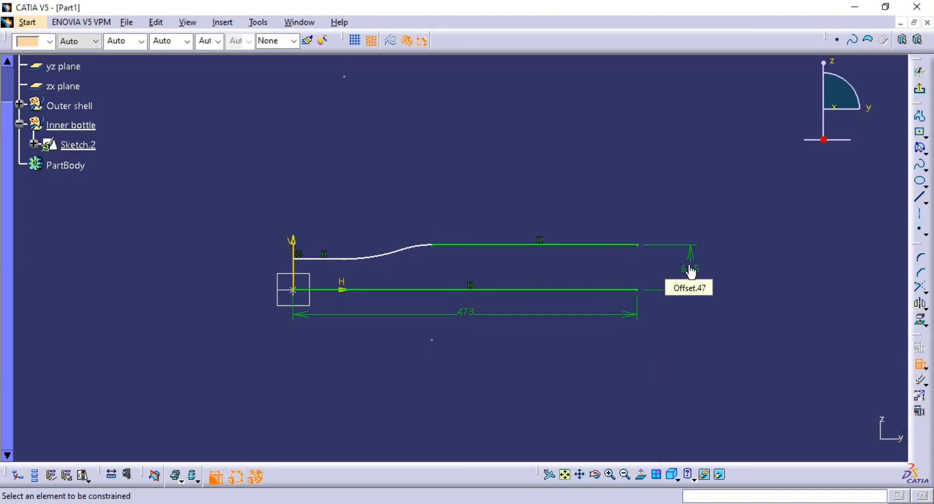
Draw a line from the far end of the upper line to the end of the axis line and constrain it vertical.
middle_click_drag(453, 258, 732, 188)
key("alt+Tab")
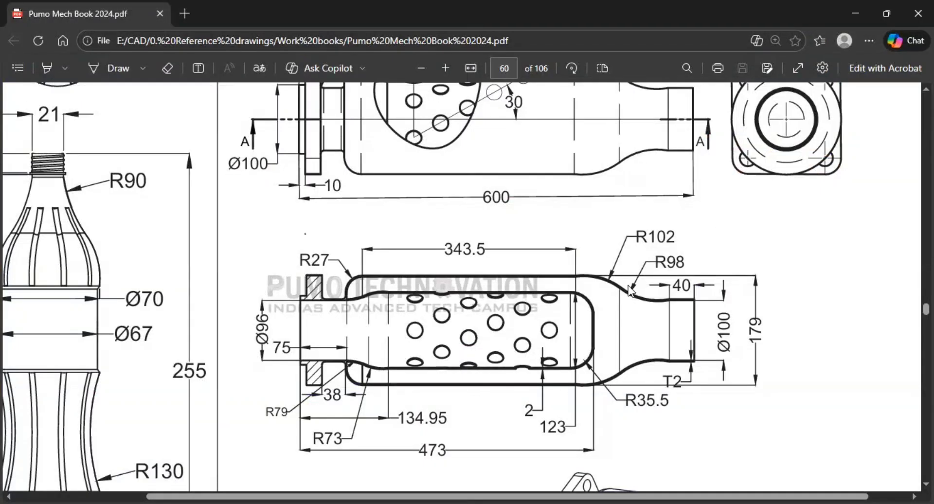
key("alt+Tab")
middle_click_drag(764, 243, 513, 236)
middle_click_drag(623, 233, 666, 238)
left_click(919, 197)
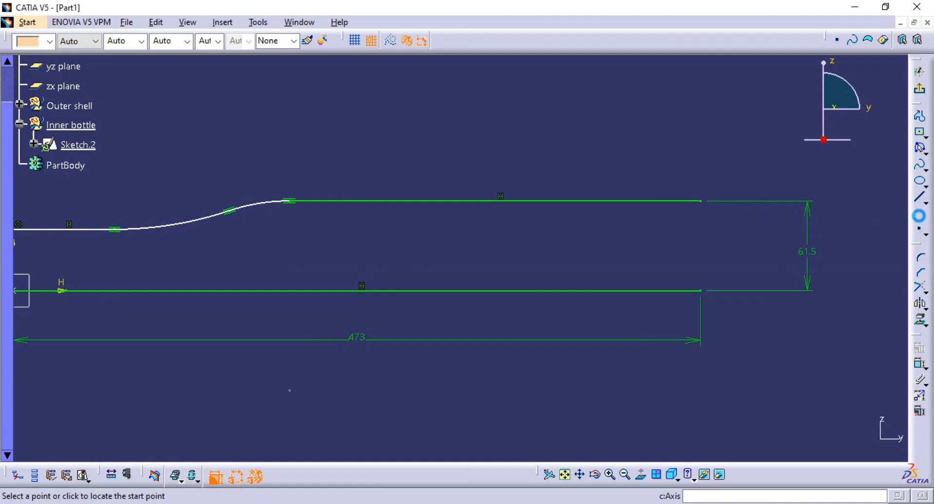
left_click(705, 209)
left_click(701, 291)
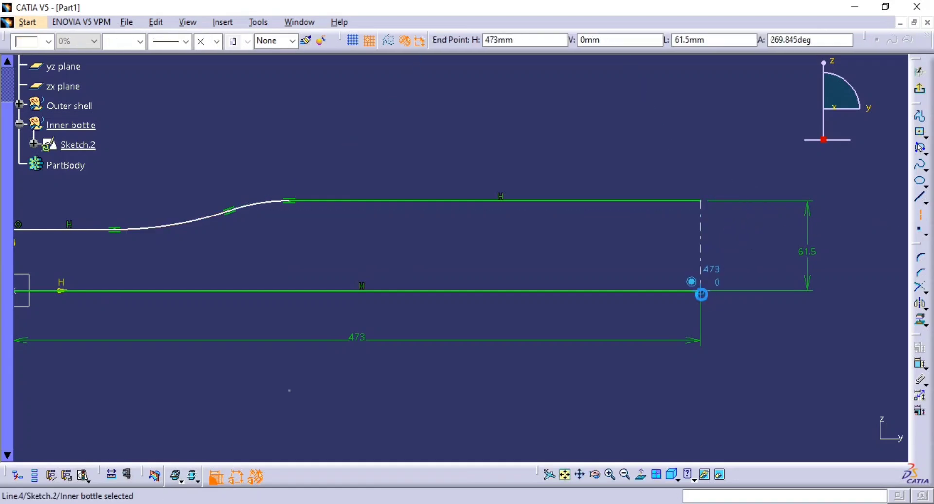
right_click(700, 232)
mouse_move(759, 378)
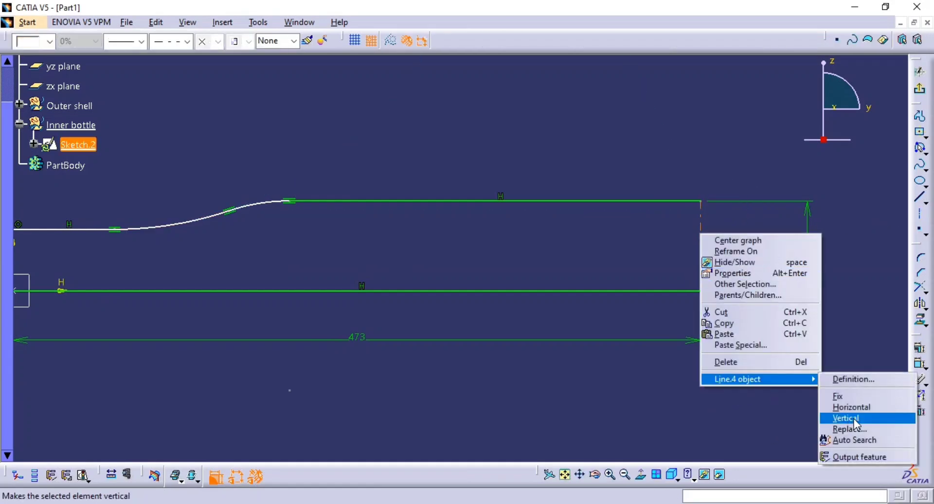
left_click(846, 415)
Dimension the short neck line's distance from the axis line and set it to 48 mm, half the 96 mm diameter.
mouse_move(348, 276)
middle_mouse_down()
mouse_move(668, 278)
mouse_move(688, 271)
middle_mouse_up()
left_click(671, 277)
left_click(919, 364)
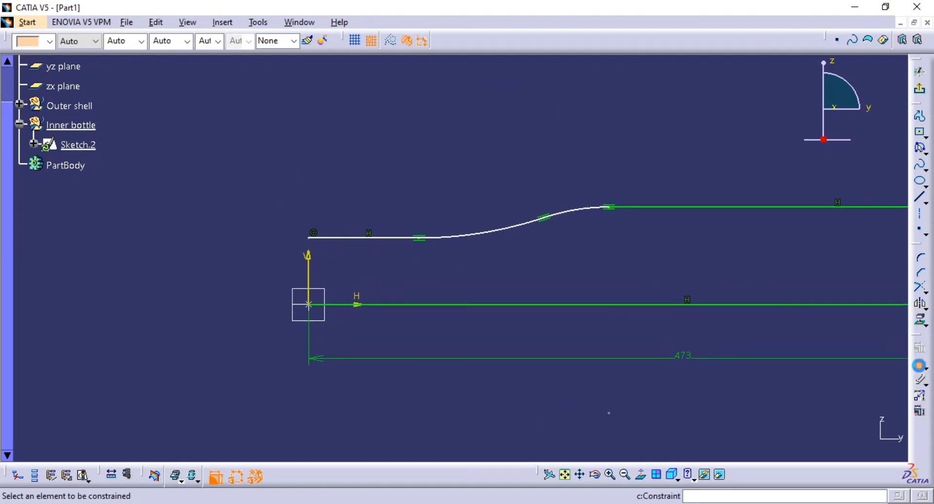
key("alt+Tab")
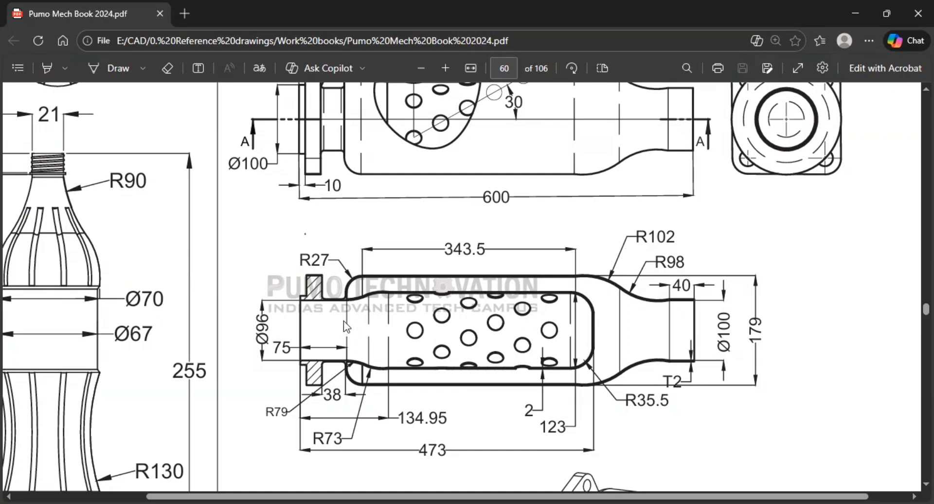
key("alt+Tab")
left_click(380, 238)
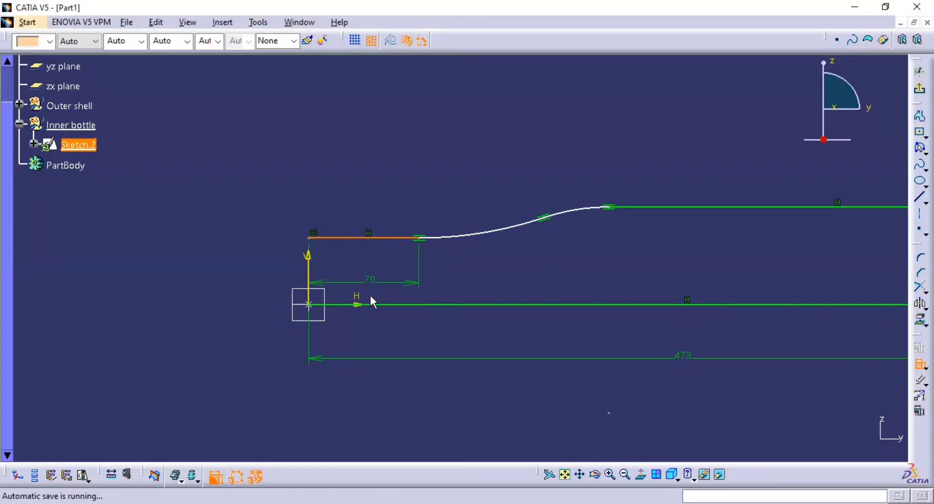
left_click(381, 304)
left_click(264, 211)
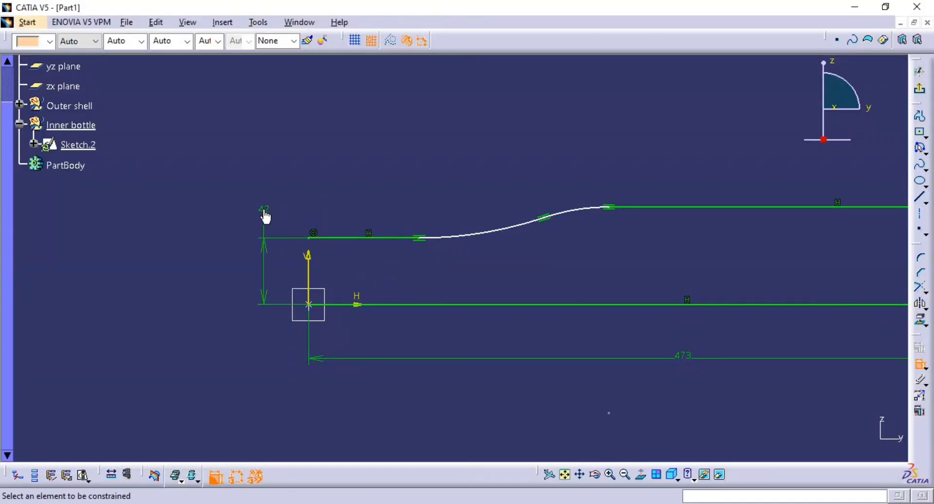
double_click(264, 212)
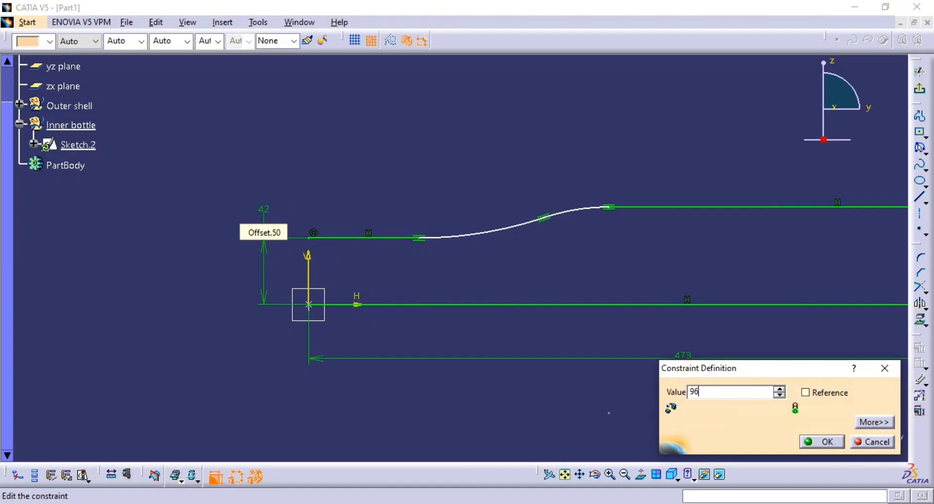
key("Return")
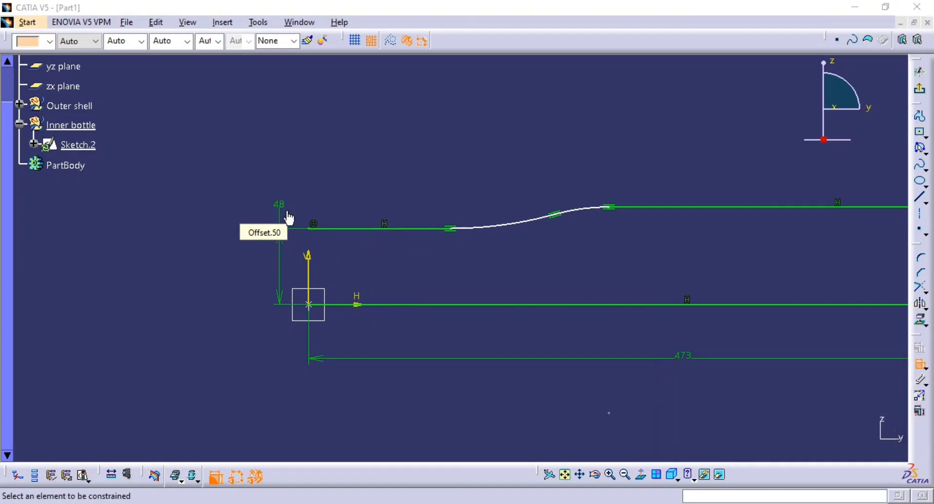
Dimension the radius of the transition arc next to the neck line and set it to 79 mm.
key("alt+Tab")
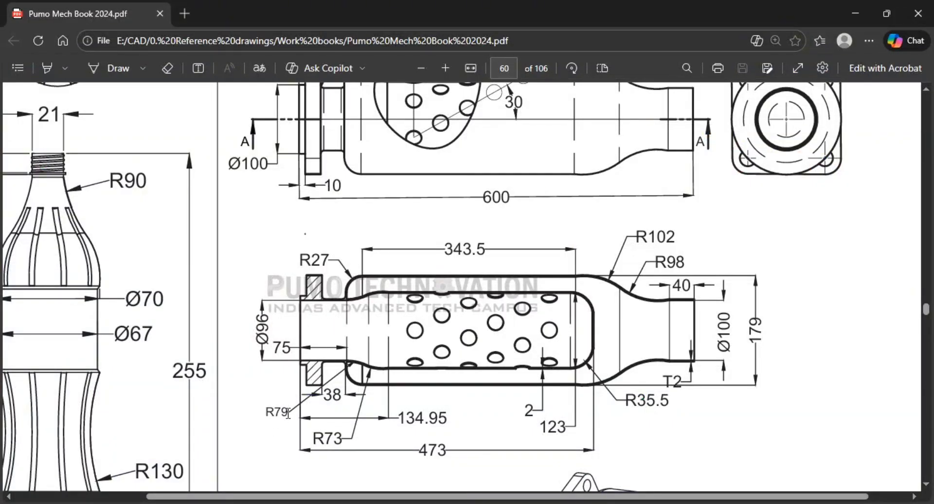
key("alt+Tab")
left_click(501, 224)
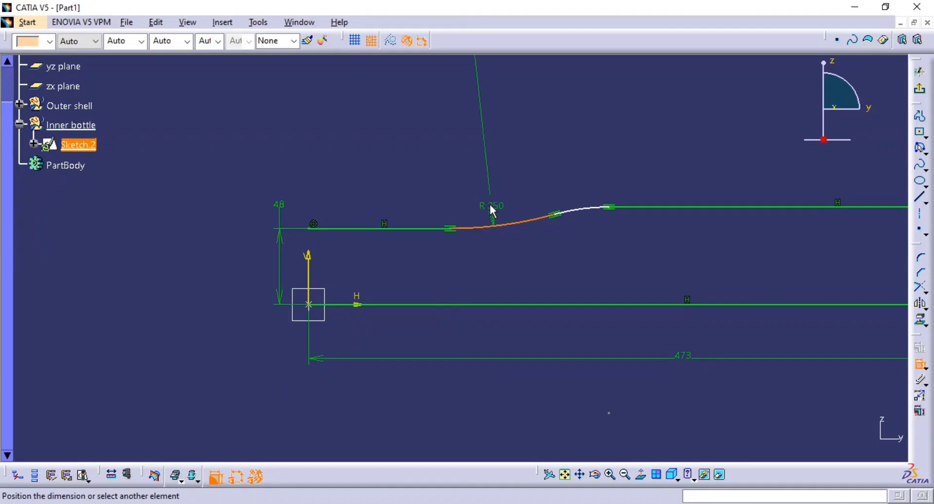
key("alt+Tab")
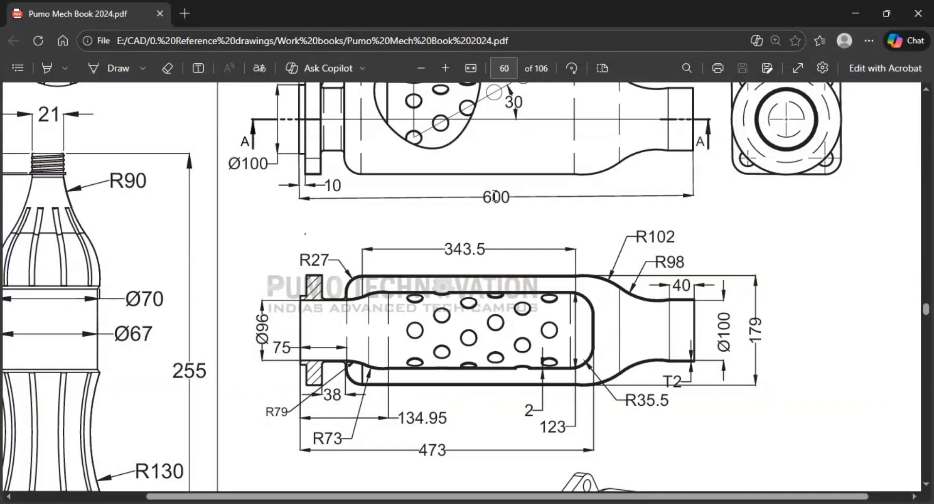
key("alt+Tab")
left_click(502, 185)
double_click(505, 190)
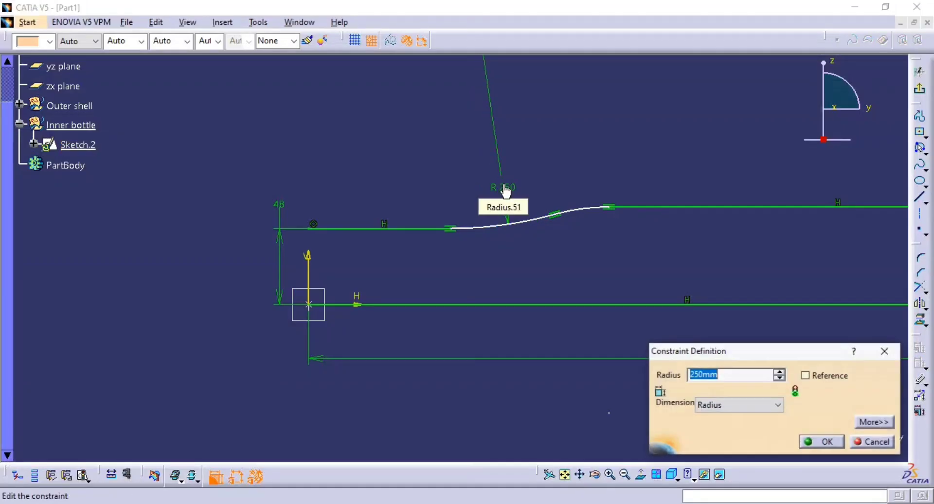
type("79")
key("Return")
Dimension the radius of the transition arc next to the upper horizontal line and set it to 73 mm.
left_click(573, 214)
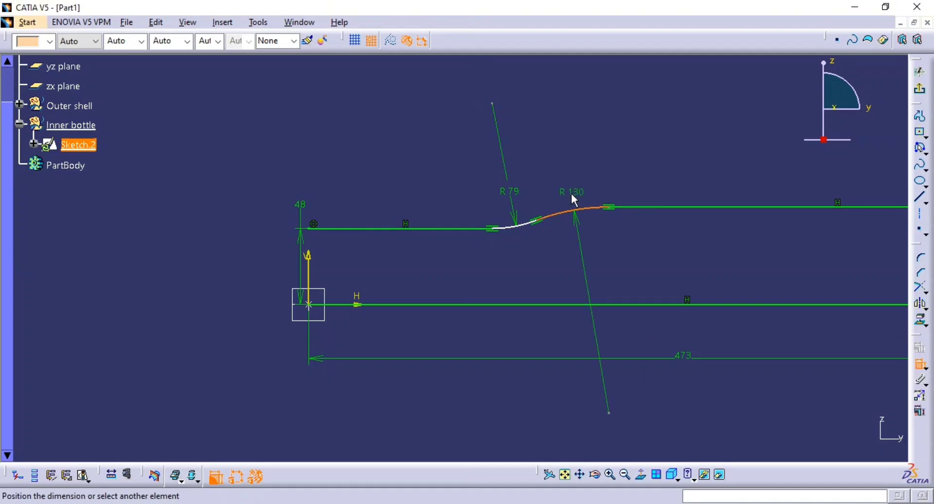
left_click(574, 199)
double_click(571, 192)
type("73")
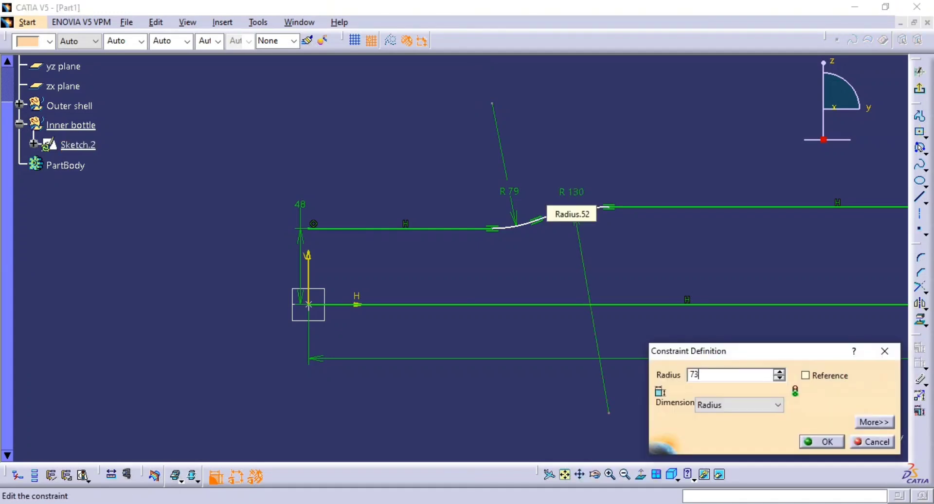
key("Return")
Dimension the distance from the V axis to the point where the transition meets the upper line and set it to 134.95 mm.
middle_click_drag(571, 244, 515, 249)
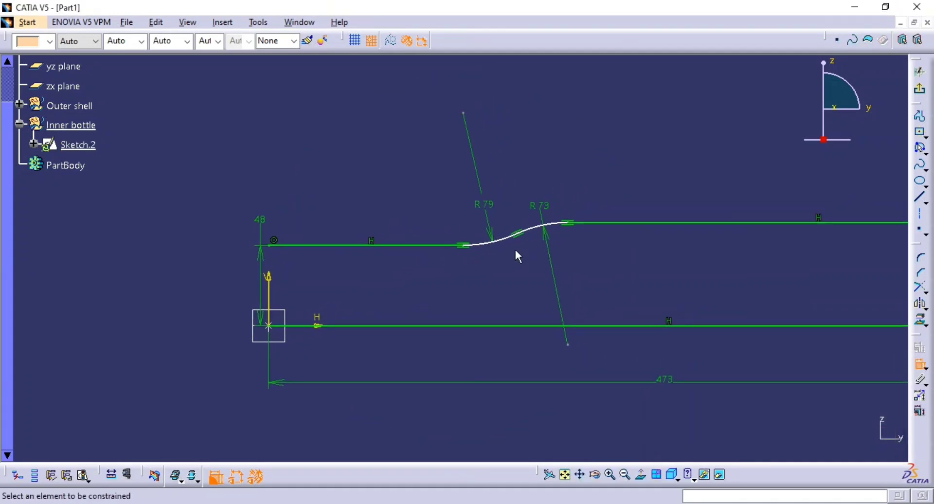
key("alt+Tab")
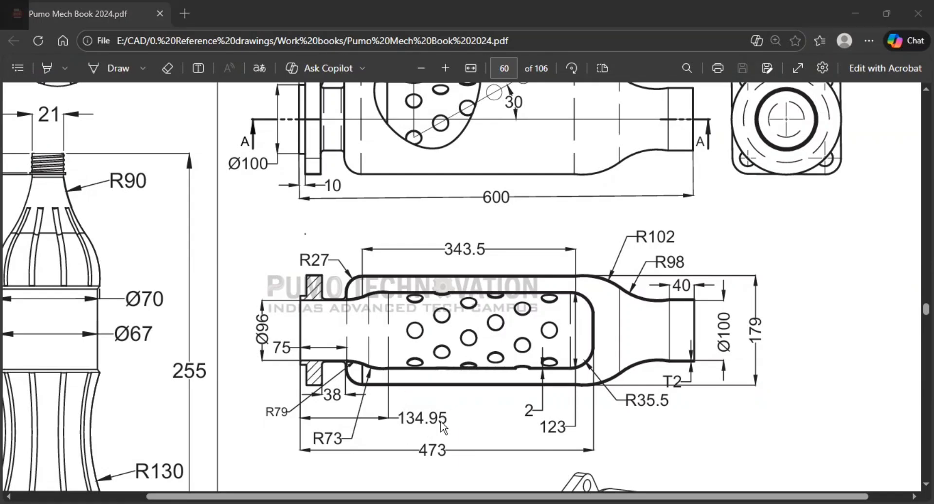
key("alt+Tab")
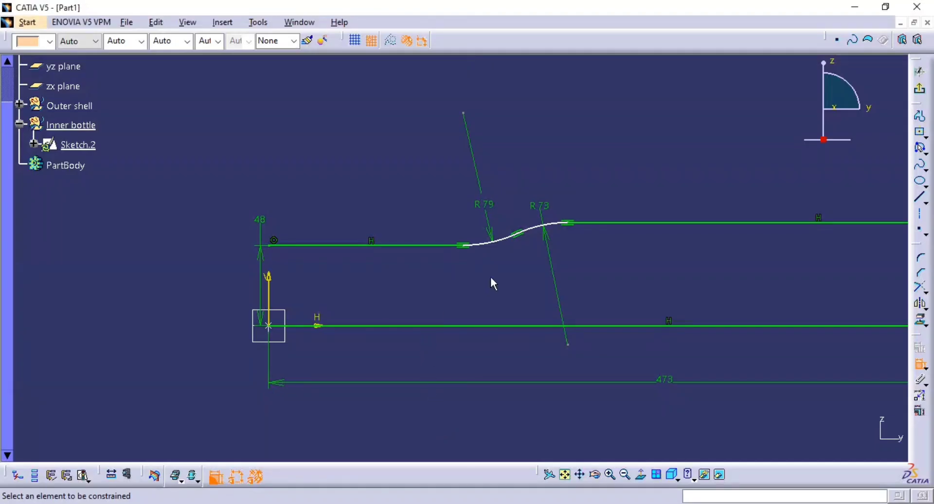
left_click(568, 223)
left_click(268, 317)
middle_click_drag(524, 149, 523, 220)
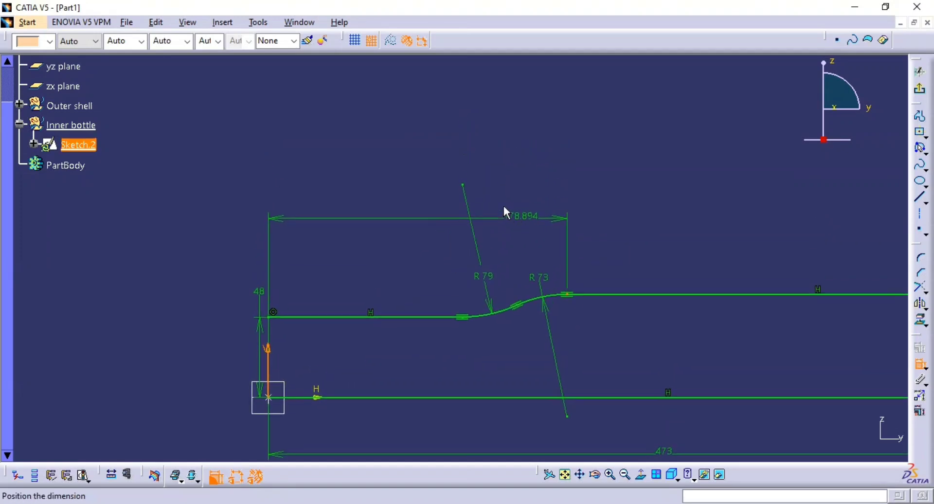
left_click(442, 127)
double_click(440, 126)
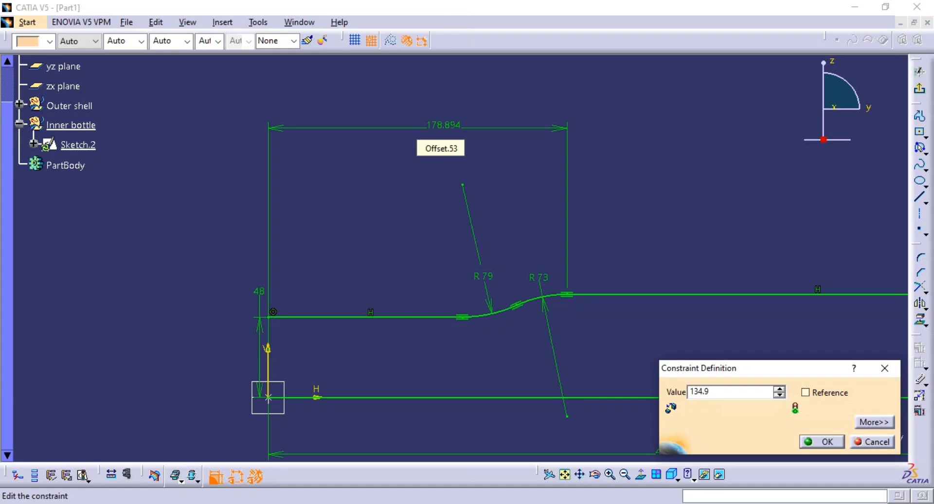
key("Return")
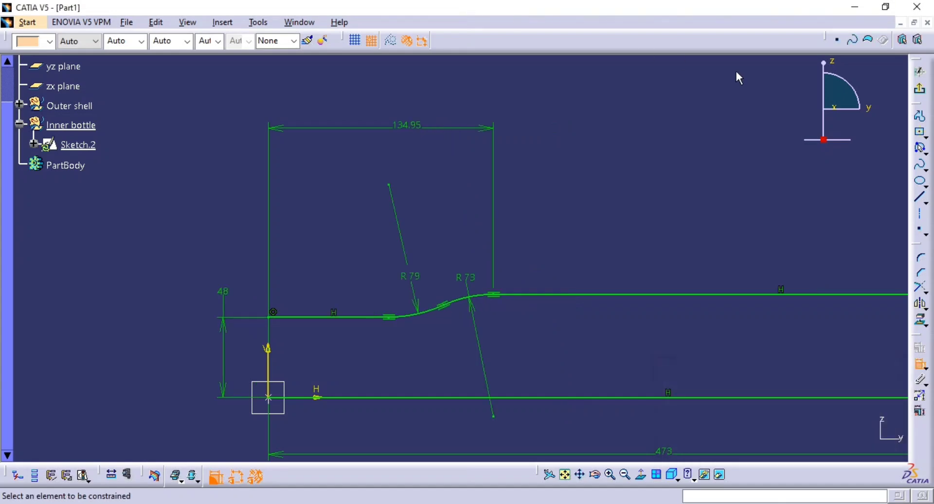
Compare the dimensioned profile and its closing end line with the inner bottle in the reference drawing.
scroll(725, 97, "down", 1)
mouse_move(688, 168)
middle_mouse_down()
mouse_move(682, 231)
mouse_move(619, 190)
middle_mouse_up()
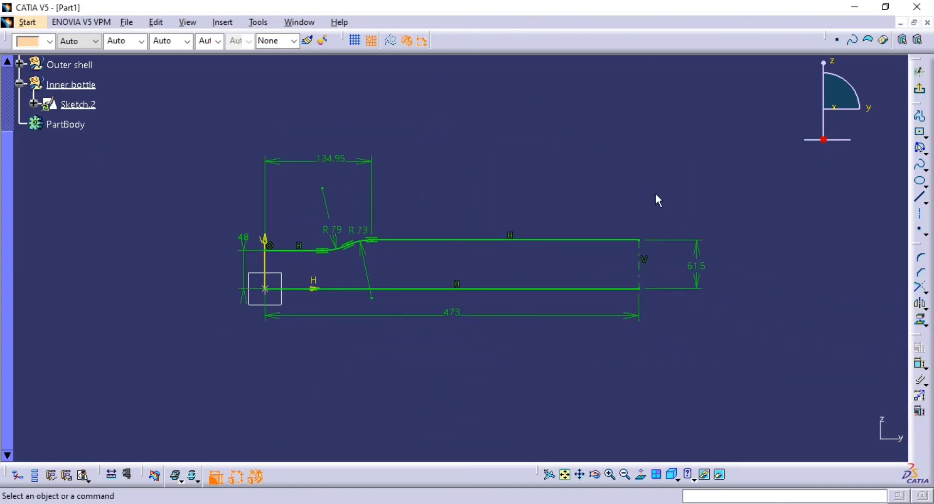
key("alt+Tab")
key("alt+Tab")
key("alt+Tab")
key("alt+Tab")
mouse_move(625, 316)
middle_mouse_down()
mouse_move(626, 290)
mouse_move(559, 266)
middle_mouse_up()
left_click(564, 272)
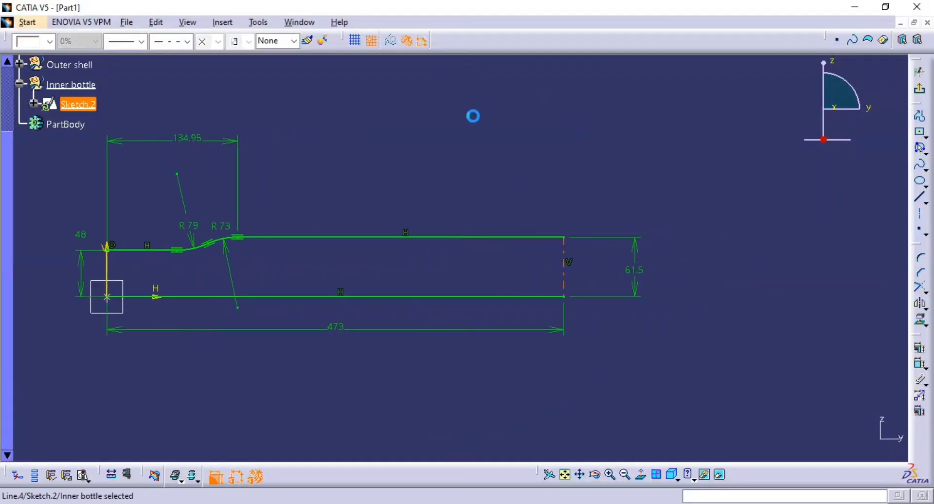
left_click(642, 177)
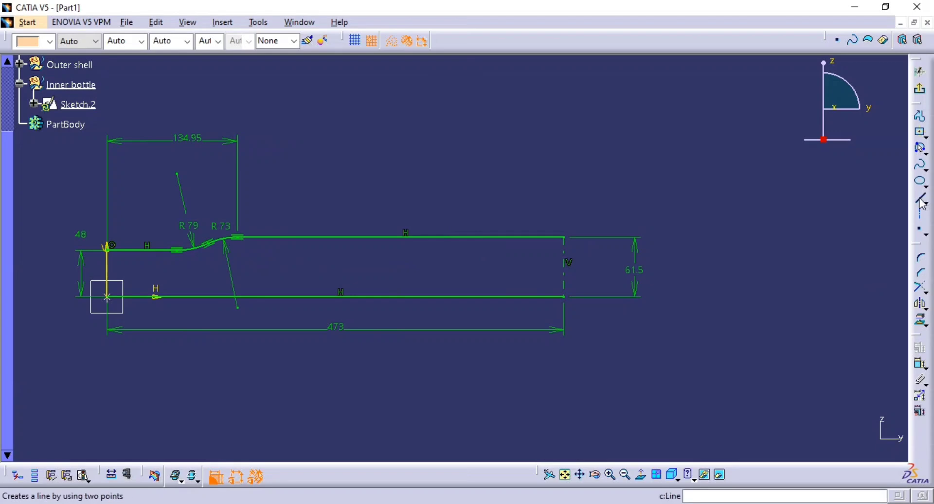
Draw a second 61.5 mm vertical line over the end line, from the upper line's end to the axis end, and select it.
left_click(919, 198)
left_click(564, 238)
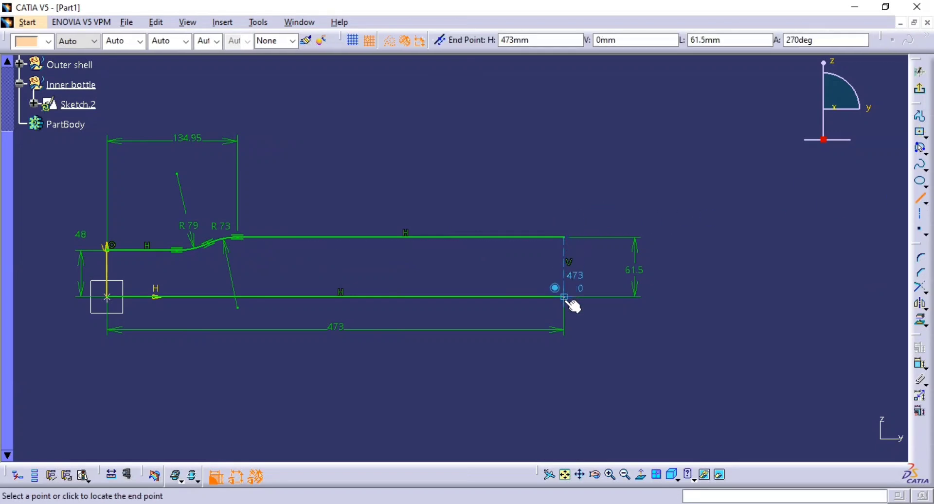
left_click(565, 297)
left_click(709, 273)
left_click(566, 276)
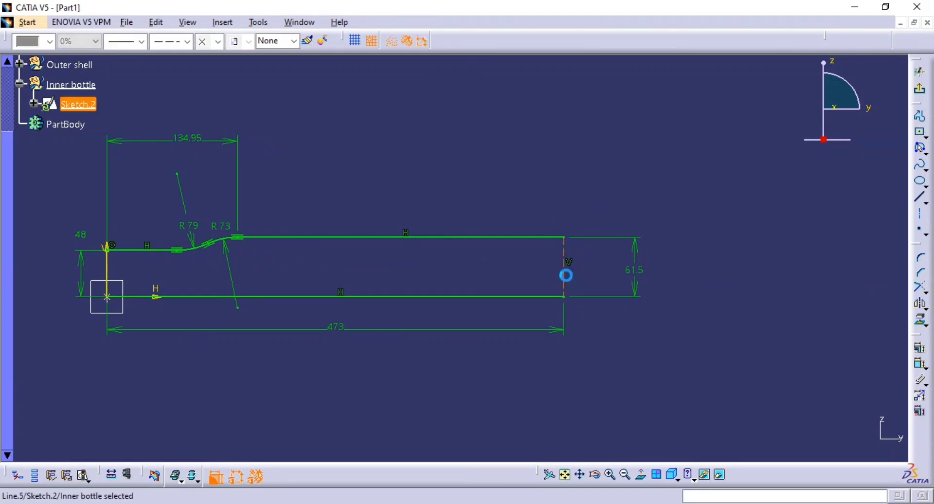
Convert the selected end line from construction to a standard line and add a corner between it and the upper horizontal line.
left_click(392, 40)
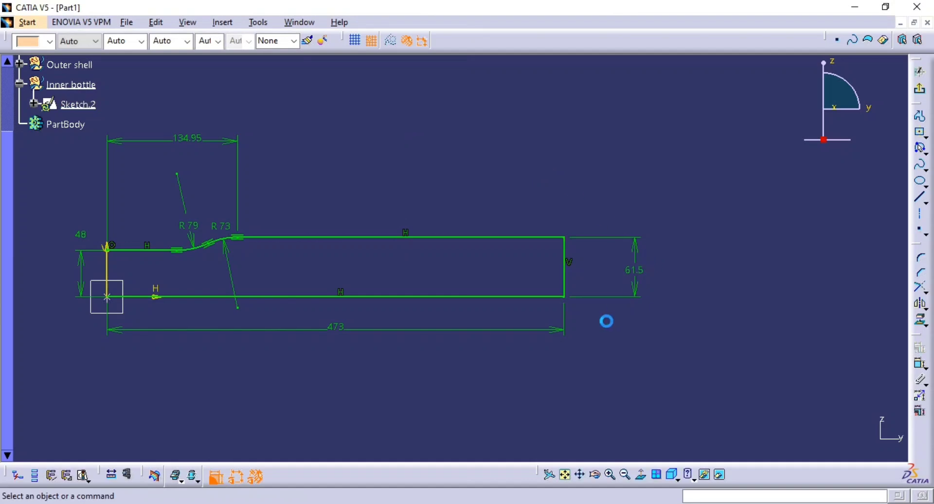
middle_click_drag(606, 321, 546, 254)
left_click(919, 257)
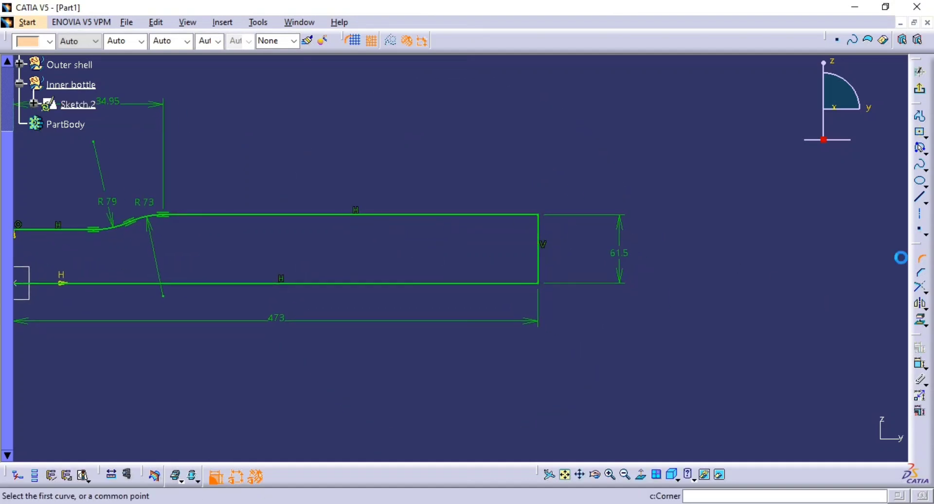
left_click(527, 214)
left_click(538, 237)
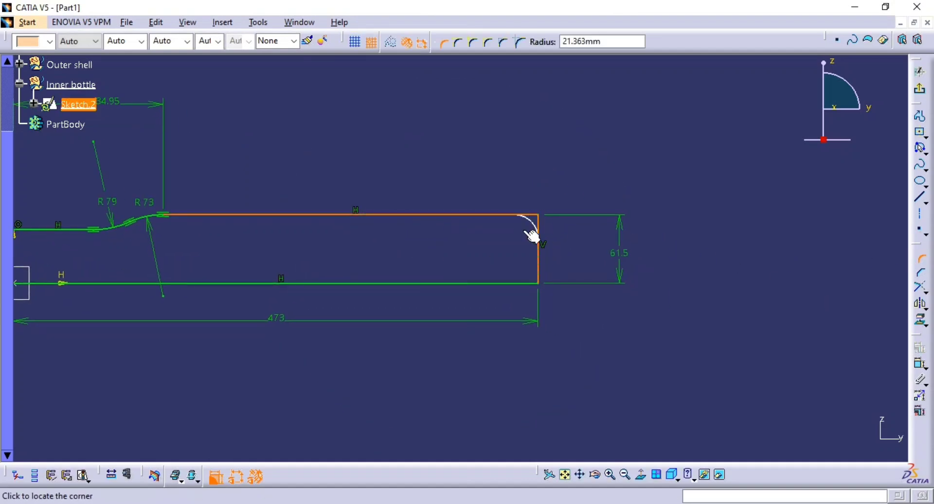
left_click(532, 237)
Set the end corner's radius to 35.5 mm, as given in the reference drawing.
key("alt+Tab")
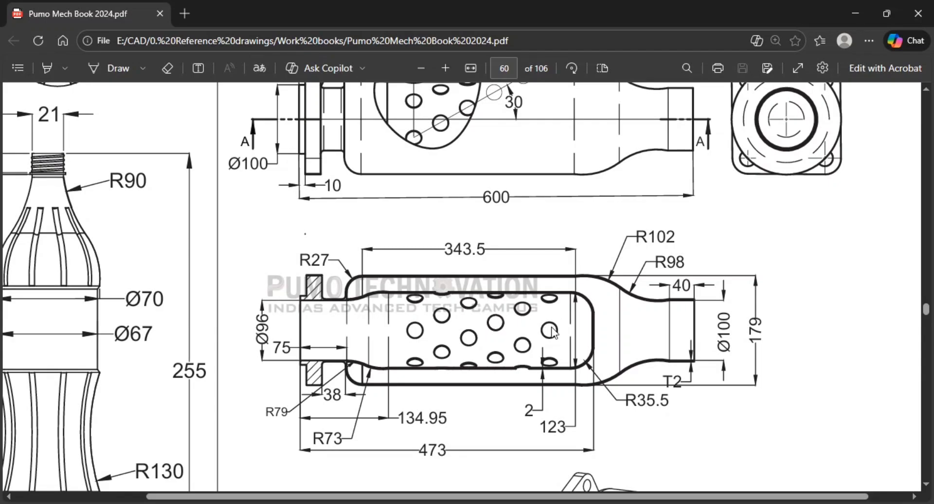
key("alt+Tab")
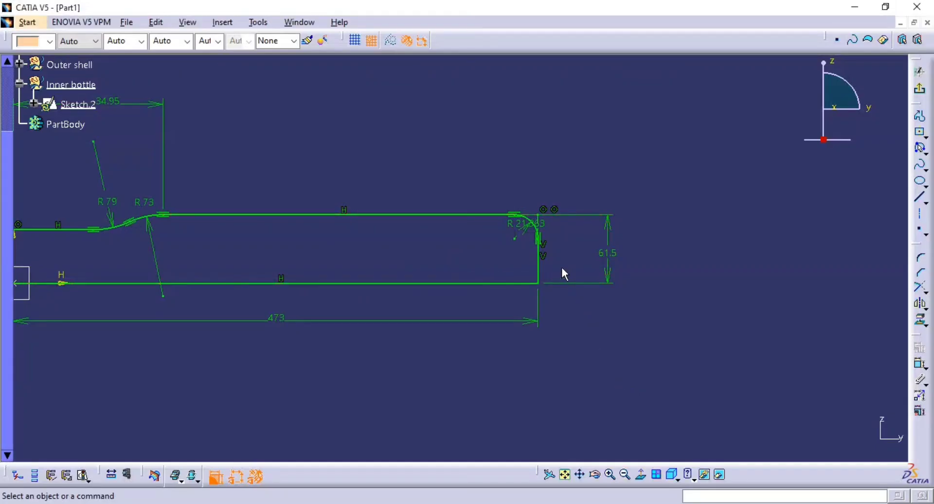
double_click(518, 224)
type("35.5")
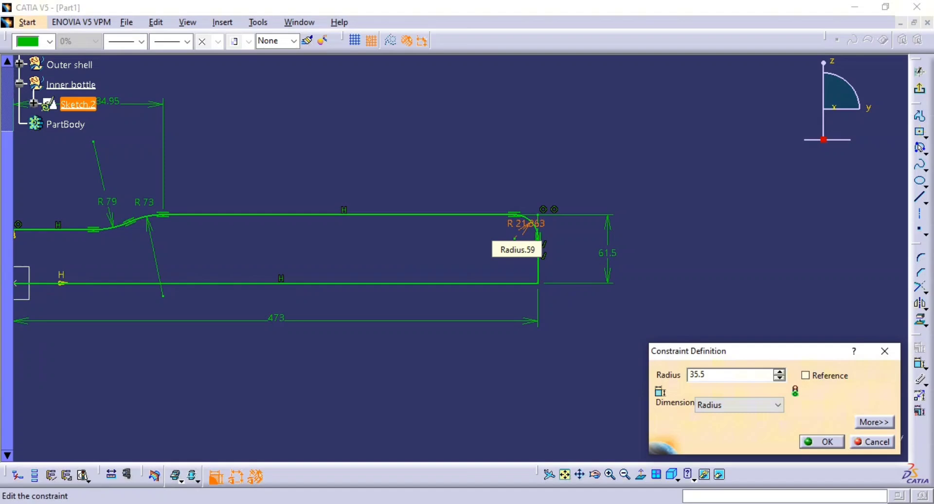
key("Return")
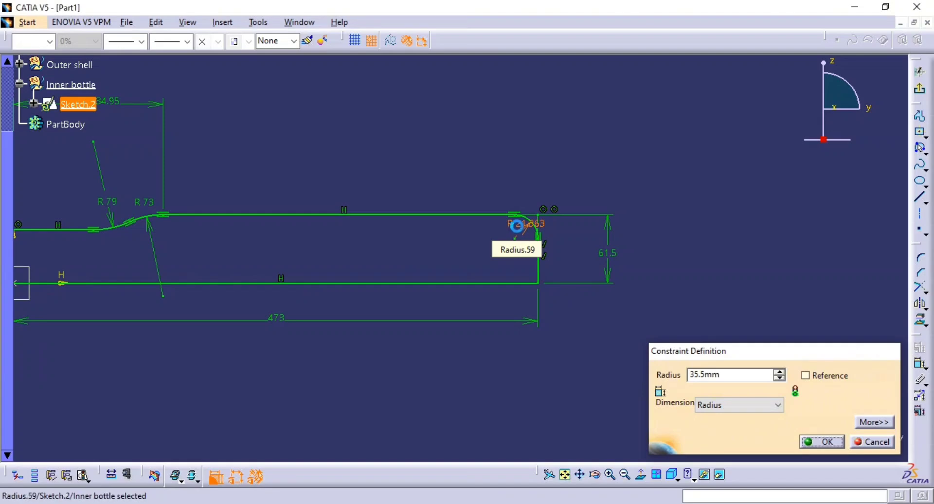
middle_click_drag(560, 262, 628, 261)
middle_click_drag(617, 296, 547, 322)
Check the inner bottle profile against the reference drawing and exit the sketch.
key("alt+Tab")
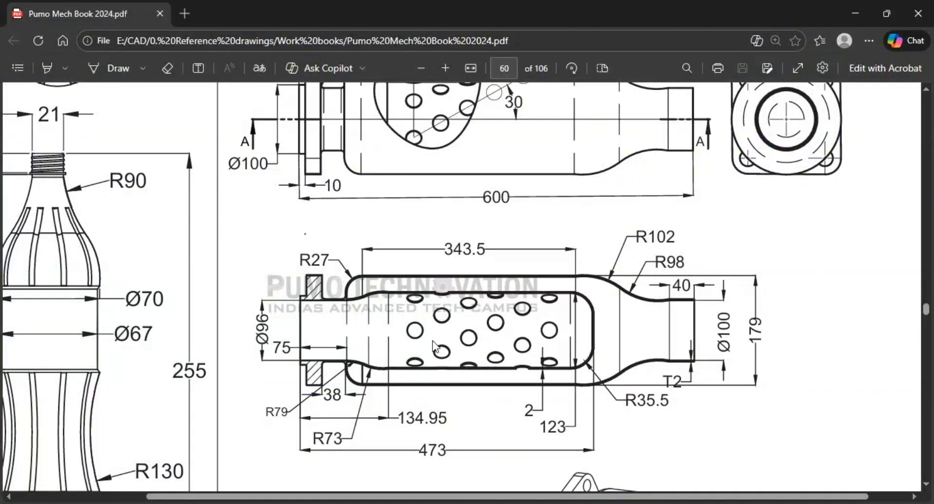
key("alt+Tab")
key("alt+Tab")
key("alt+Tab")
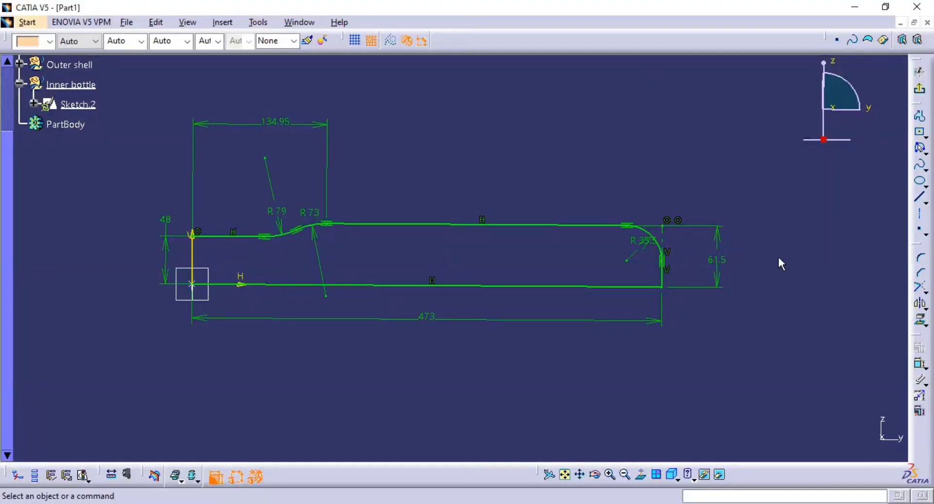
left_click(917, 95)
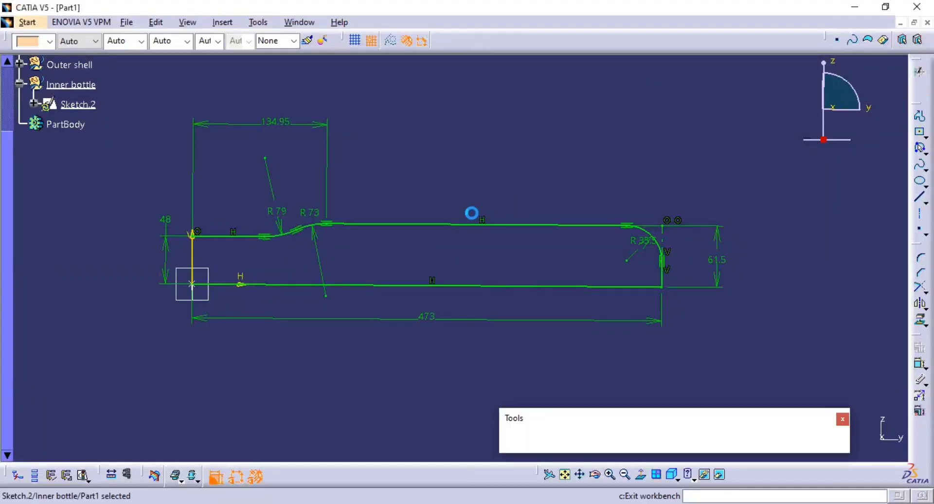
middle_click_drag(576, 251, 490, 336)
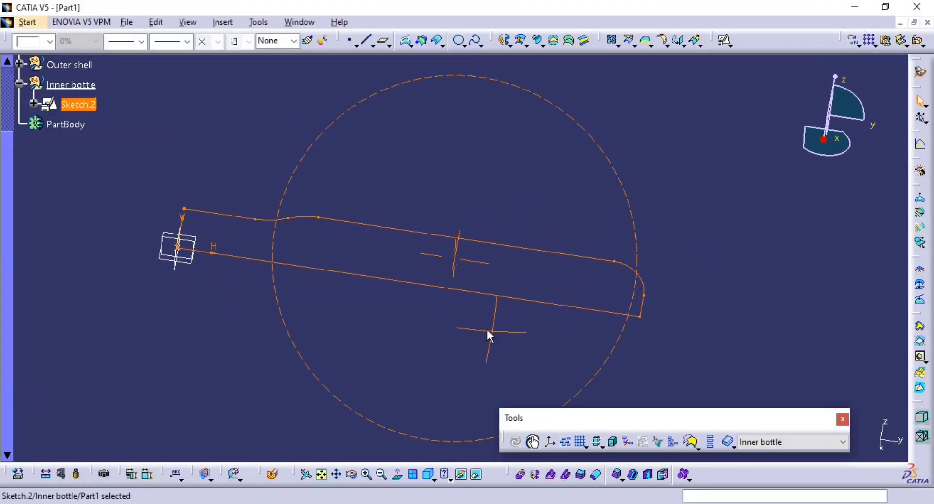
Revolve the inner bottle profile 360 degrees into a surface, using the sketch's lower horizontal line as the revolution axis.
left_click(504, 40)
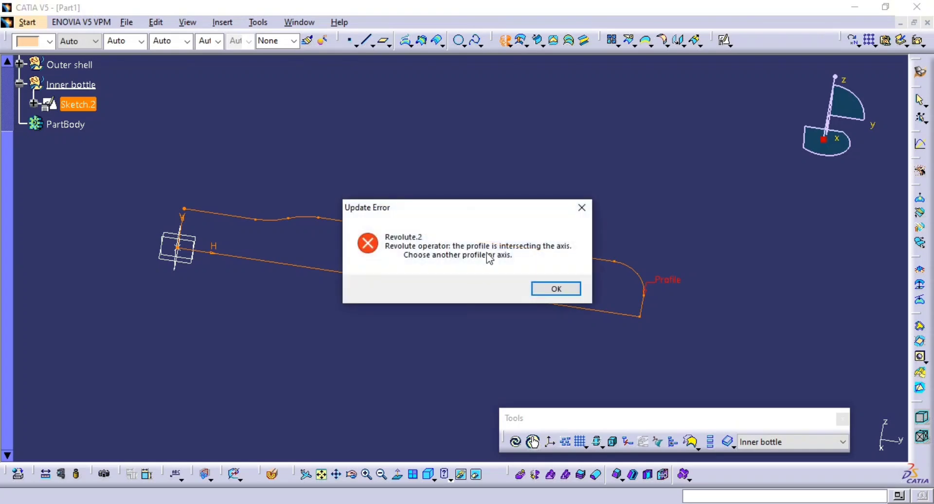
left_click(545, 290)
mouse_move(467, 273)
middle_mouse_down()
mouse_move(392, 296)
mouse_move(402, 266)
middle_mouse_up()
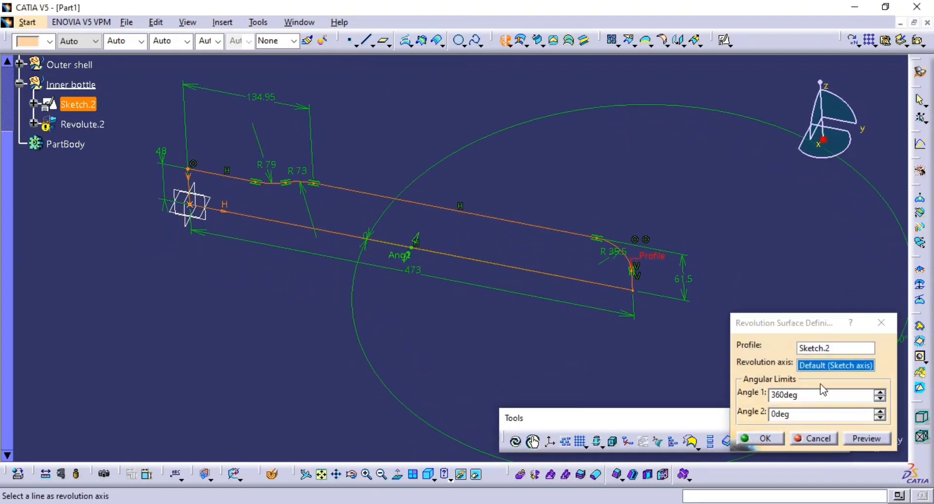
left_click(826, 360)
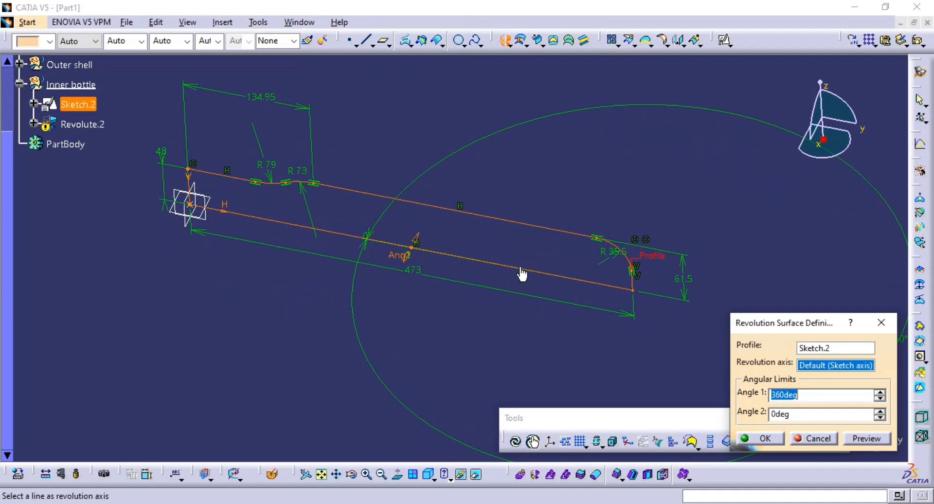
left_click(496, 270)
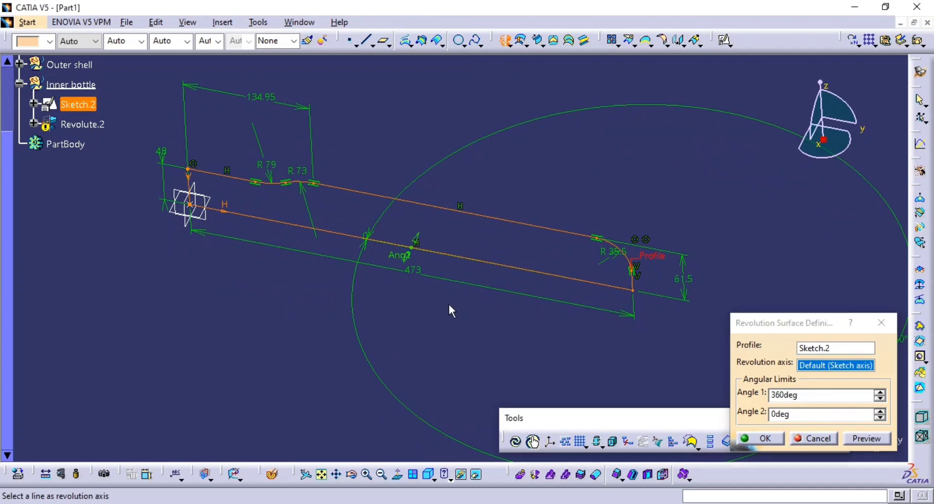
mouse_move(448, 305)
middle_mouse_down()
mouse_move(444, 311)
mouse_move(357, 234)
middle_mouse_up()
left_click(324, 230)
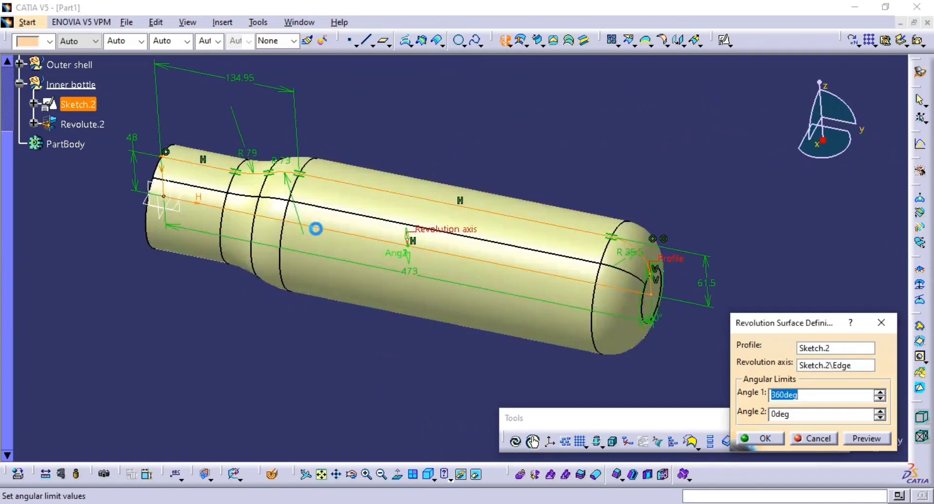
mouse_move(515, 321)
middle_mouse_down()
mouse_move(402, 317)
mouse_move(550, 260)
mouse_move(460, 281)
middle_mouse_up()
left_click(766, 440)
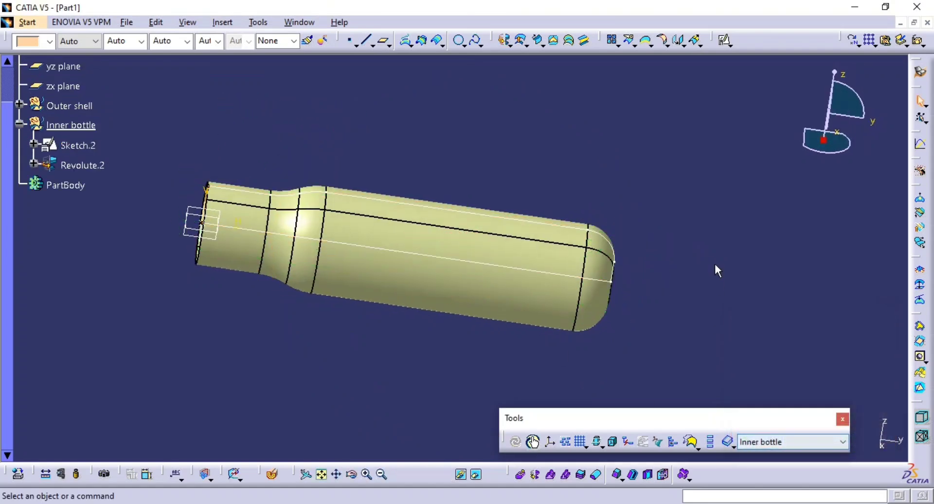
Hide the inner bottle's profile sketch.
mouse_move(715, 269)
middle_mouse_down()
mouse_move(688, 277)
mouse_move(600, 250)
mouse_move(637, 264)
mouse_move(579, 297)
mouse_move(454, 286)
mouse_move(516, 277)
middle_mouse_up()
left_click(591, 241)
key("ctrl+h")
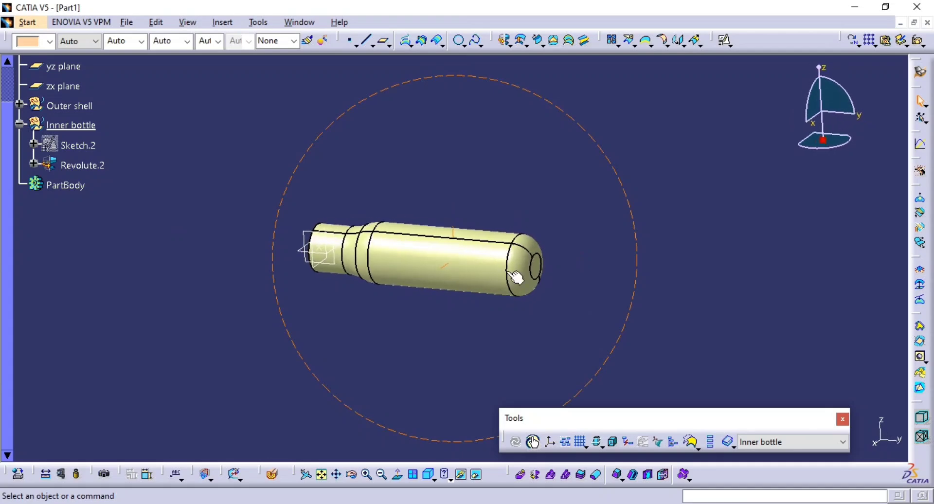
Expand the Outer shell set and show its revolved surface.
left_click(70, 106)
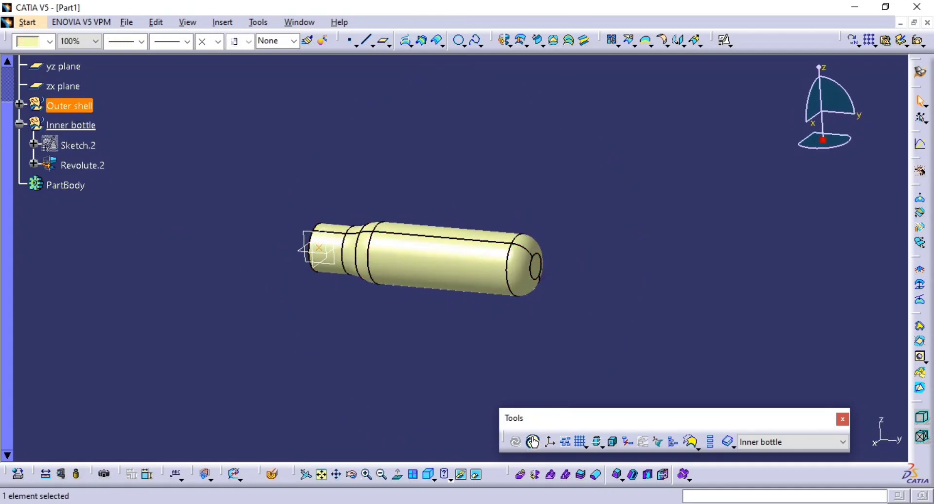
left_click(20, 105)
left_click(163, 123)
left_click(82, 168)
key("ctrl+h")
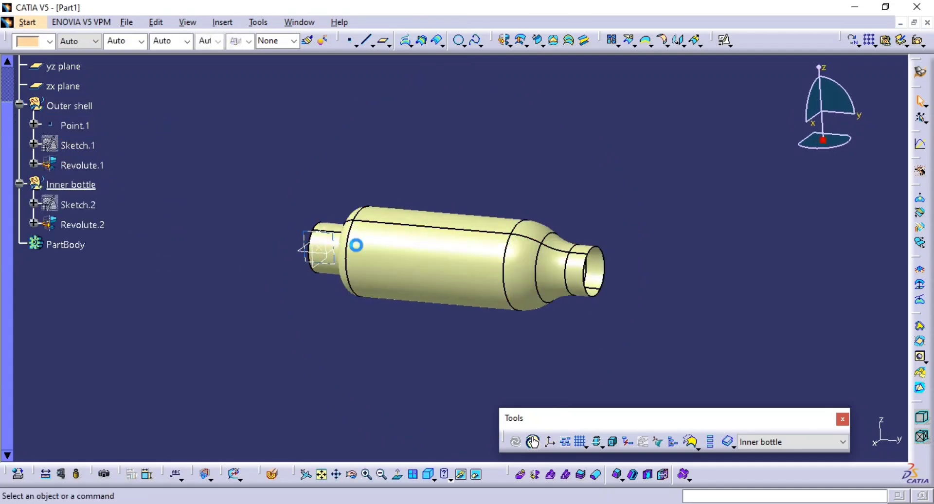
Cut the model lengthwise with a dynamic section to inspect the inner bottle inside the outer shell, and close the section.
middle_click_drag(389, 253, 408, 278)
middle_click_drag(392, 324, 397, 299)
middle_click_drag(402, 299, 403, 276)
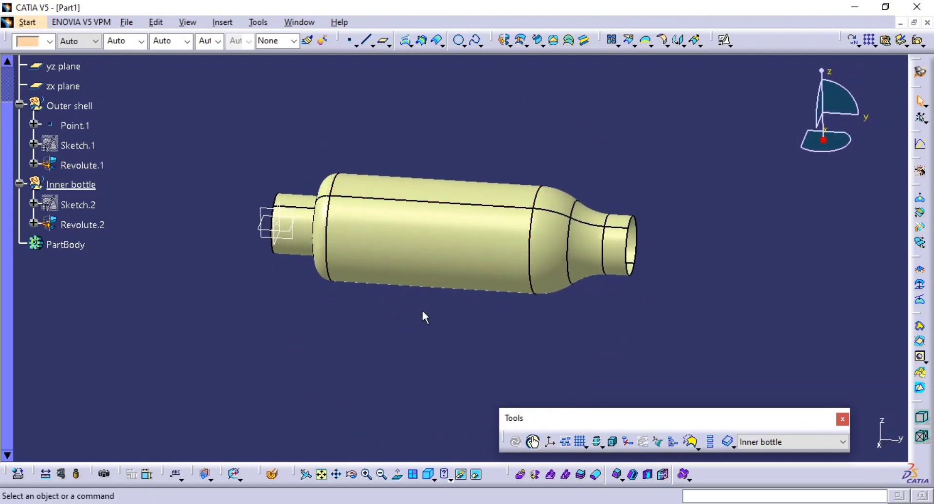
left_click(272, 474)
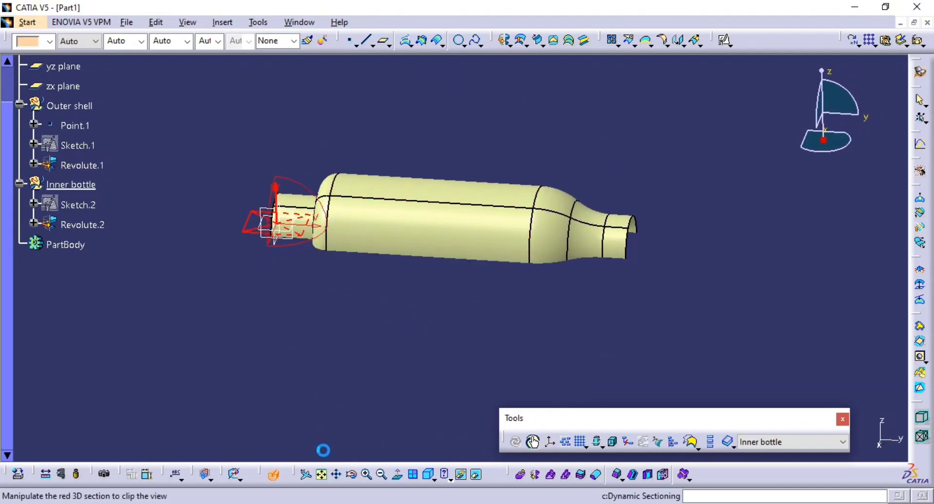
left_click(293, 210)
middle_click_drag(418, 292, 475, 348)
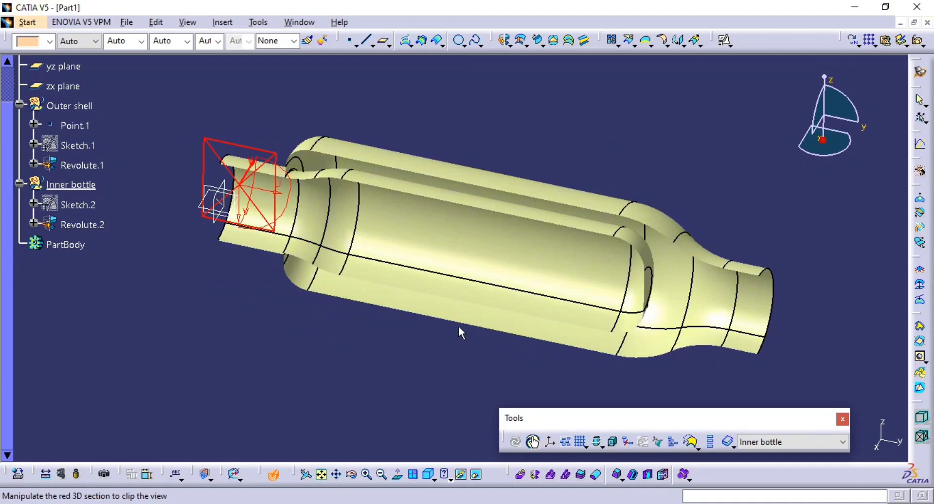
key("Escape")
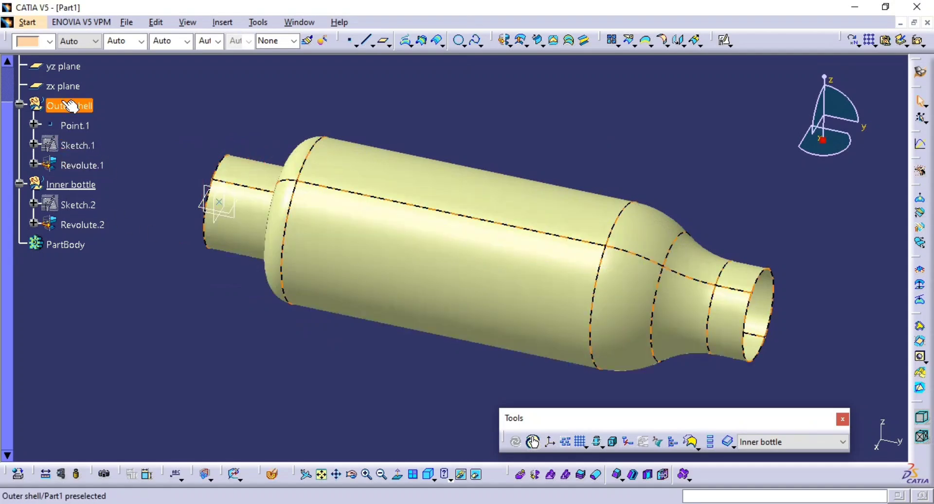
Hide the Outer shell geometrical set so only the inner bottle shows.
left_click(63, 109)
key("space")
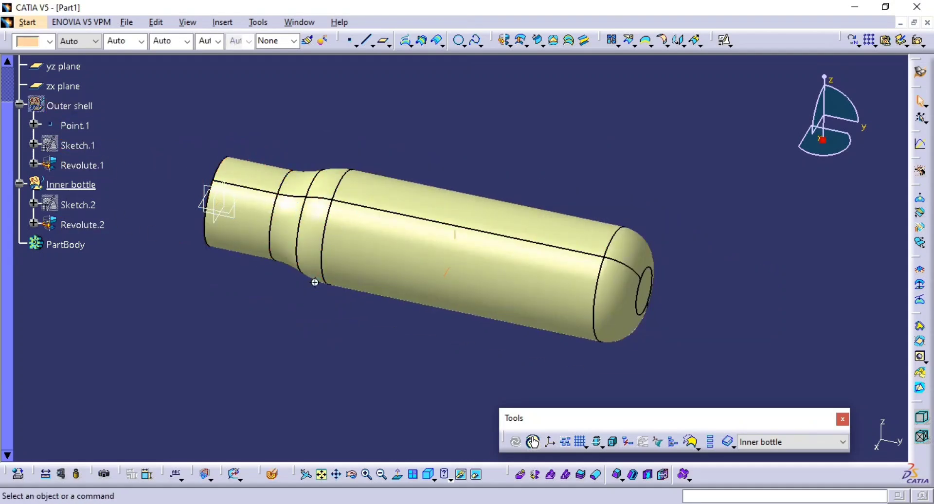
middle_click_drag(315, 280, 259, 294)
middle_click_drag(562, 260, 588, 221)
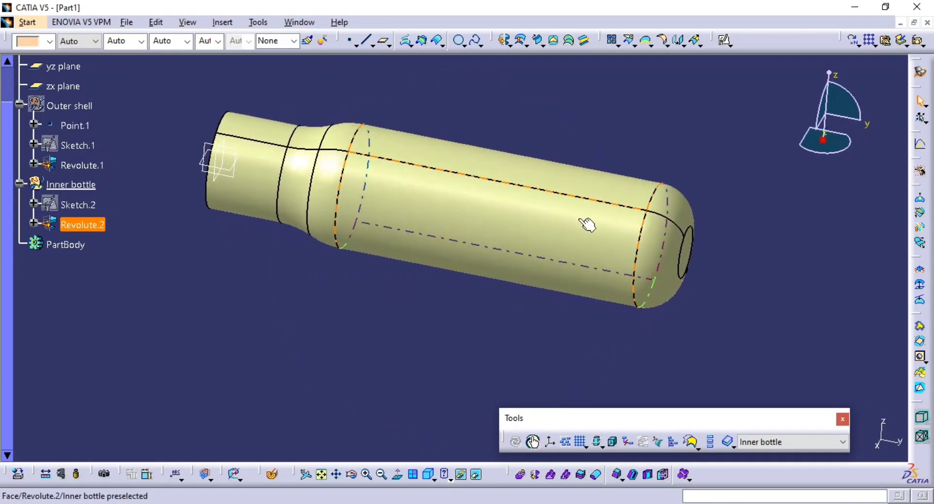
Examine the perforation pattern in the reference drawing, including its hole diameter, spacing and angle, and compare it with the inner bottle.
key("alt+Tab")
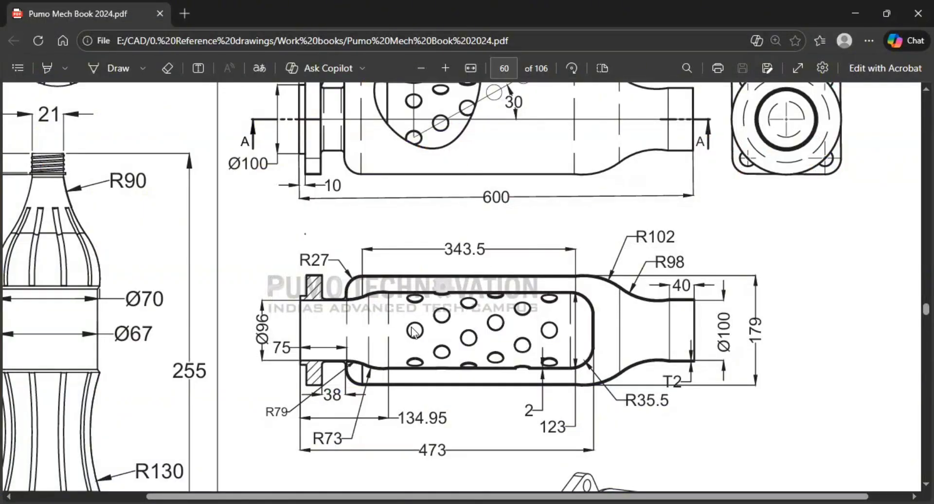
scroll(522, 318, "up", 3)
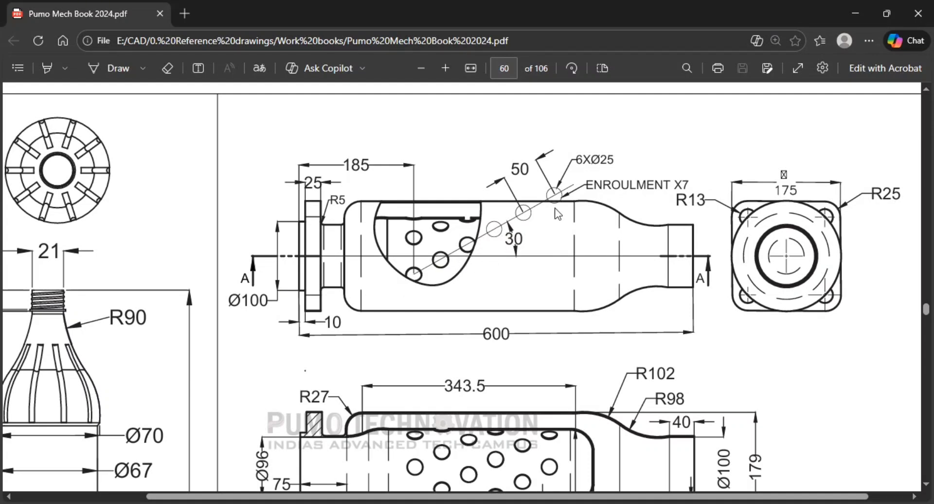
key("alt+Tab")
key("alt+Tab")
key("alt+Tab")
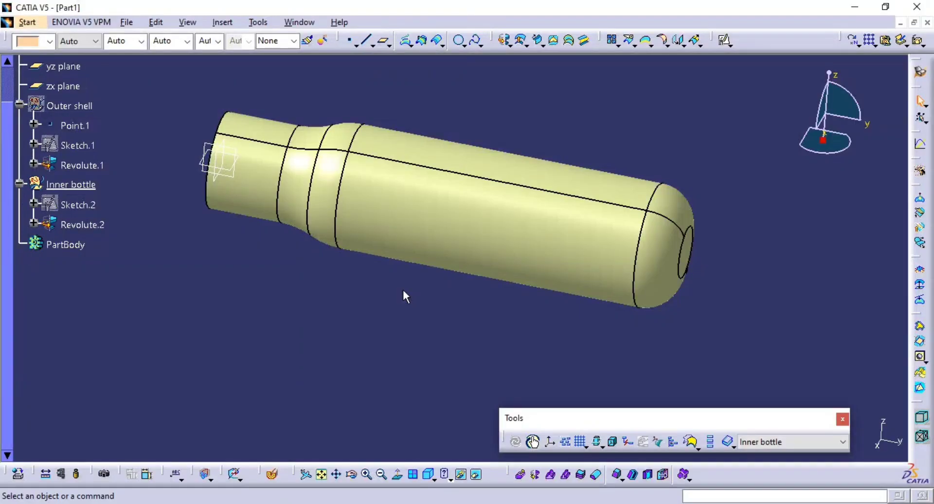
key("alt+Tab")
key("alt+Tab")
middle_click_drag(367, 292, 375, 292)
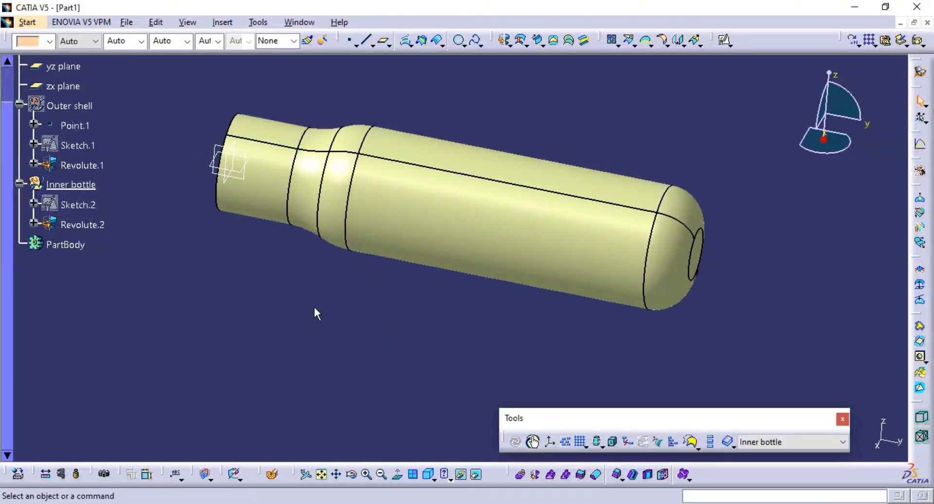
middle_click_drag(425, 100, 443, 140)
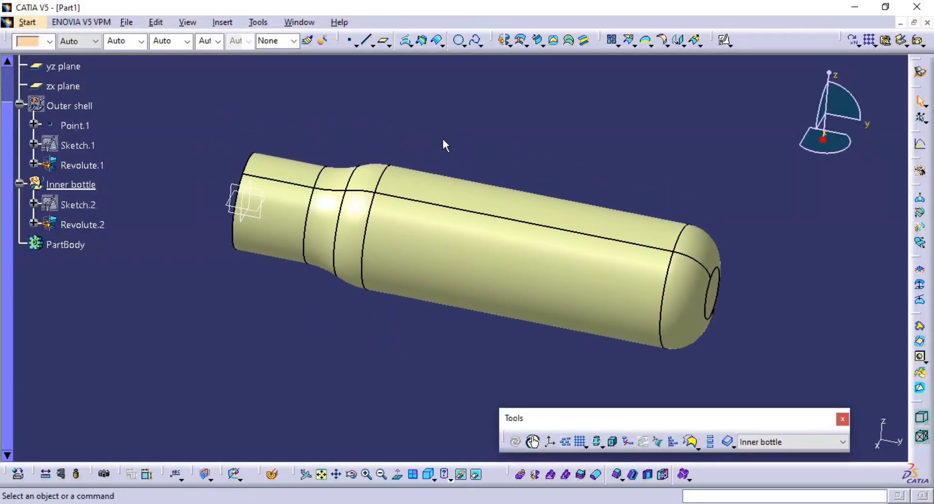
Create a positioned sketch on the yz plane in the Inner bottle set, with Point.1 as its projection point origin.
left_click(725, 40)
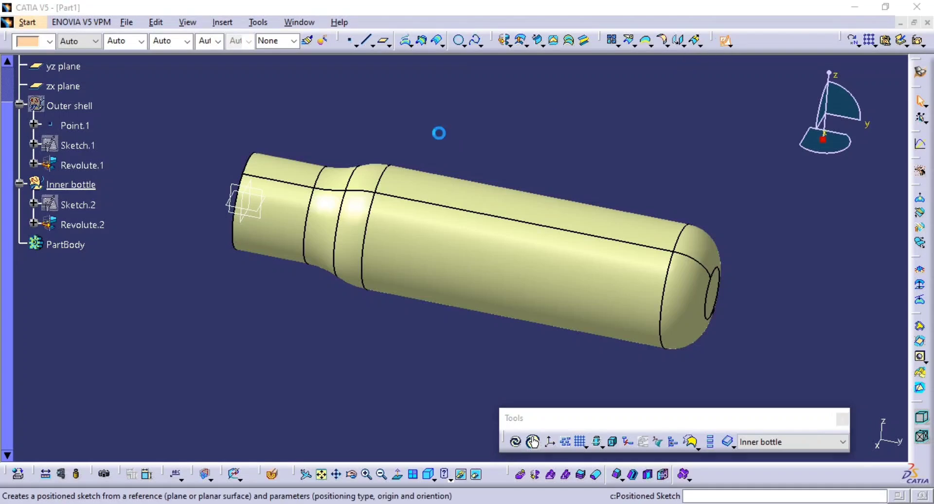
left_click(263, 216)
left_click(808, 317)
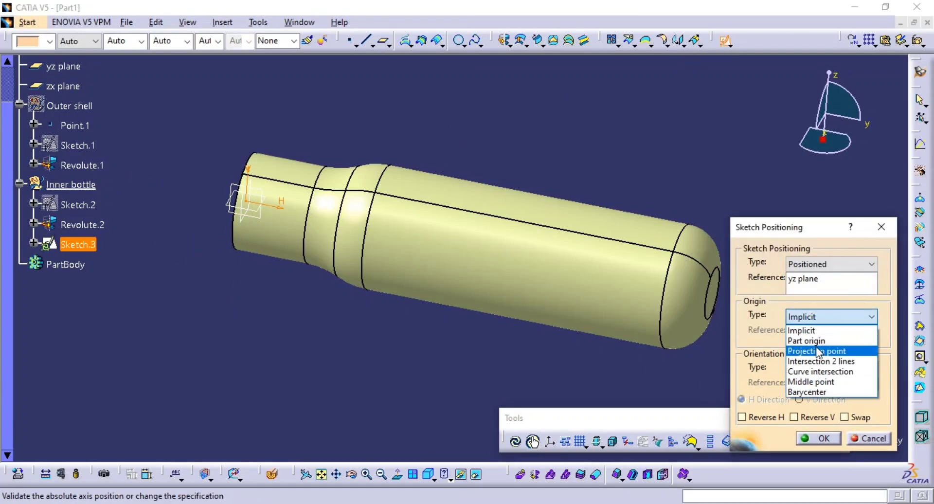
left_click(818, 350)
left_click(74, 125)
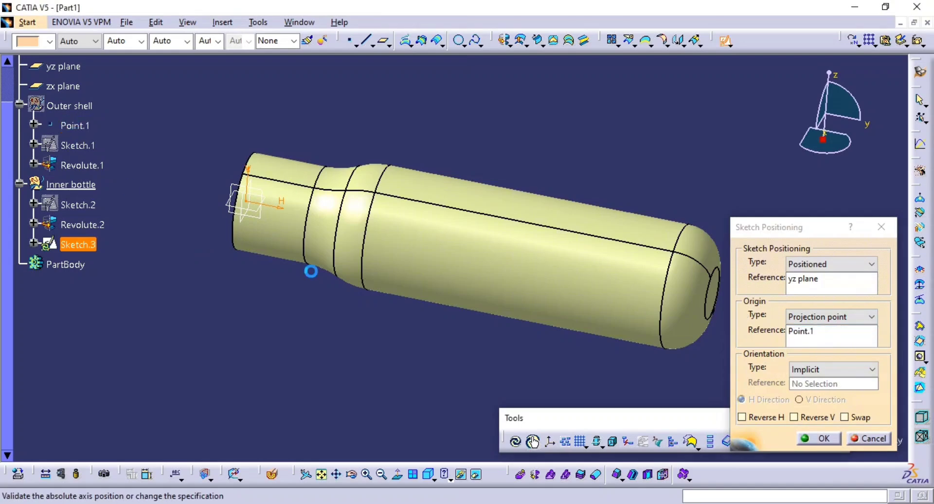
left_click(808, 439)
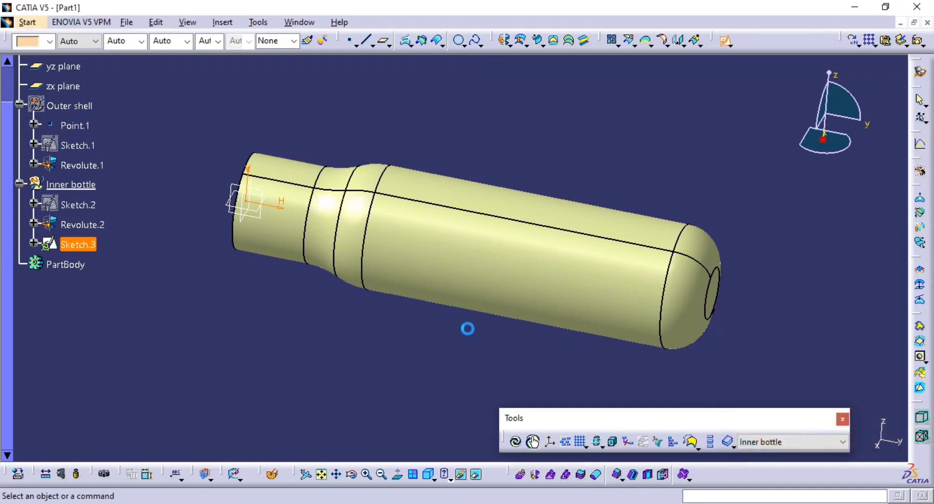
middle_click_drag(466, 327, 453, 287)
middle_click_drag(452, 286, 401, 251)
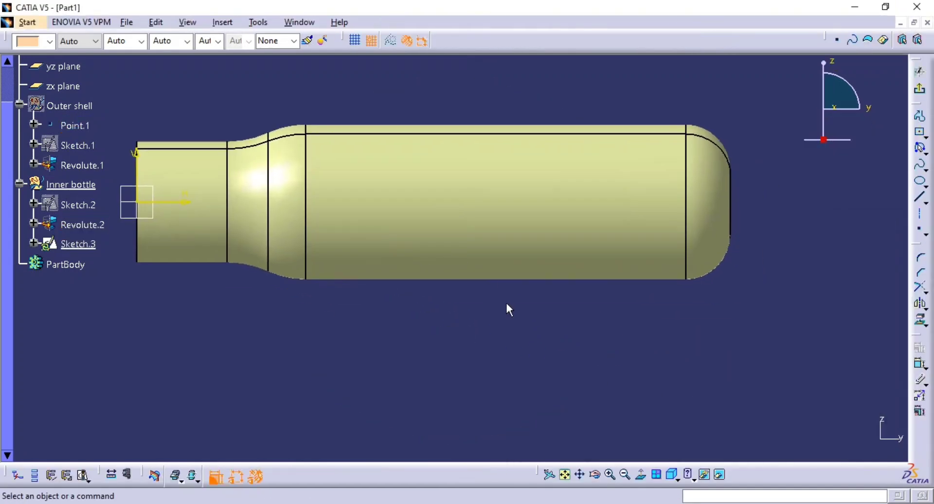
Consult the reference drawing for the starting position of the angled row of holes.
key("alt+Tab")
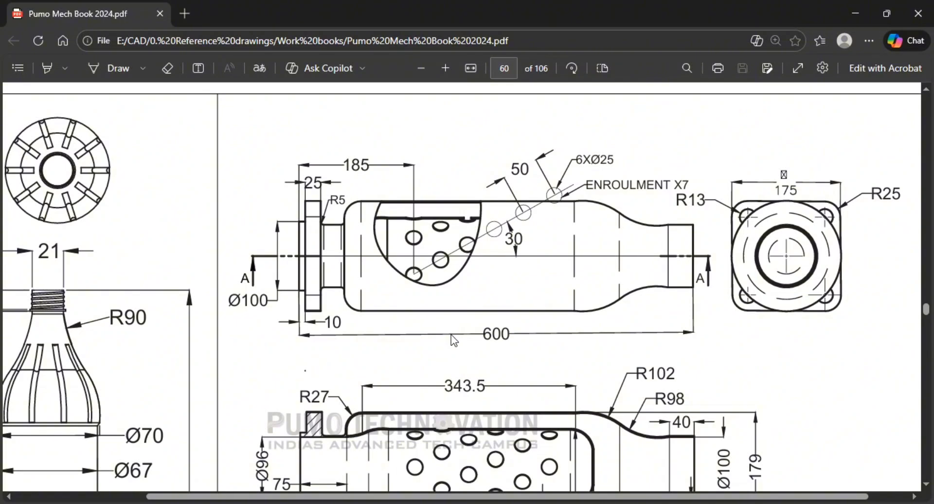
scroll(453, 339, "down", 1)
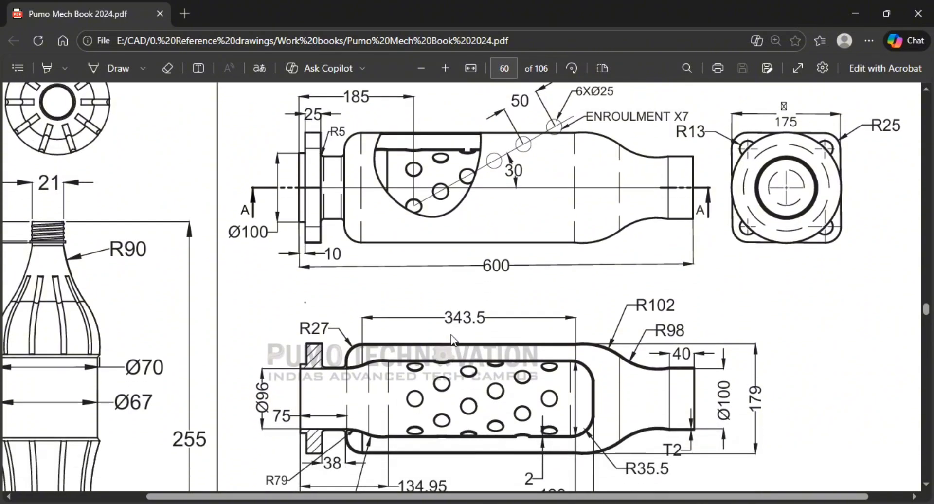
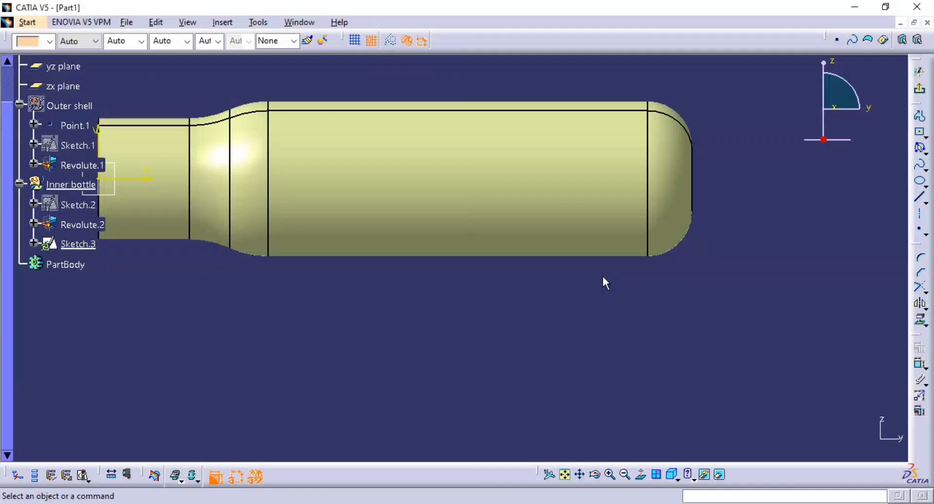
Draw a slanted axis line rising from the bottle body's lower left area to beyond its upper right edge.
middle_click_drag(832, 282, 813, 302)
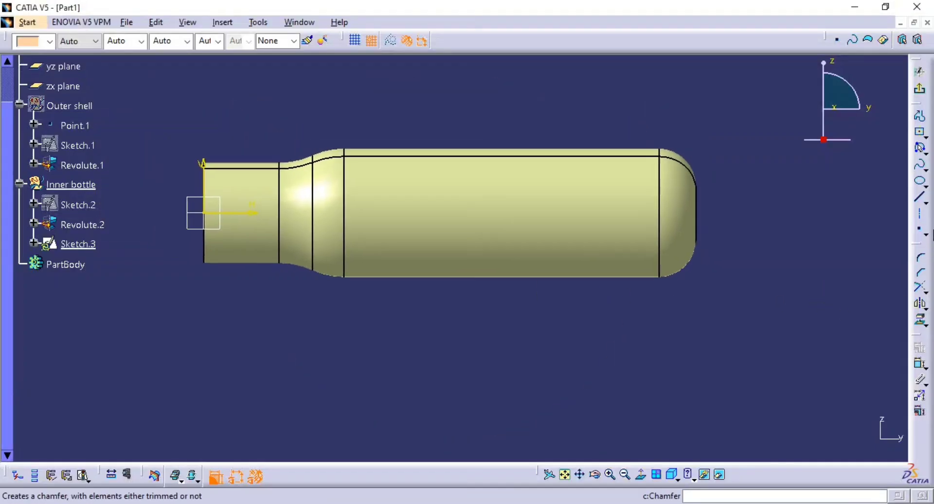
left_click(921, 216)
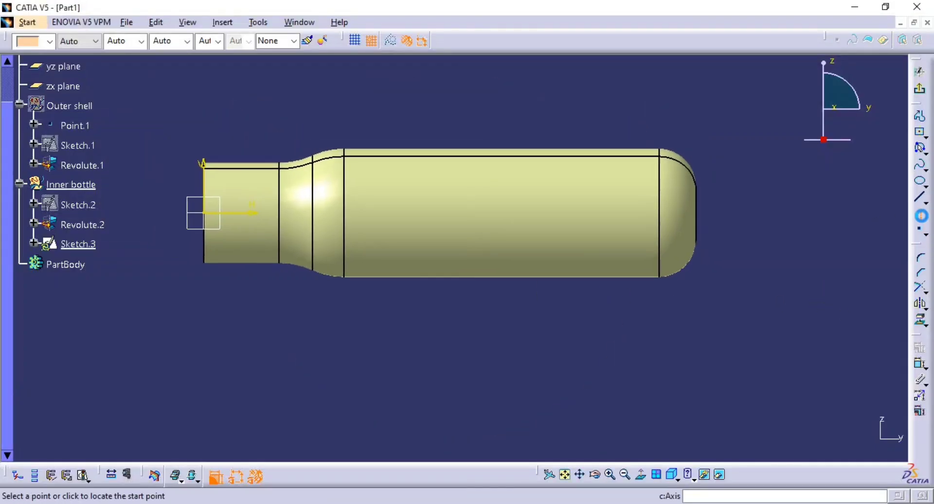
left_click(661, 118)
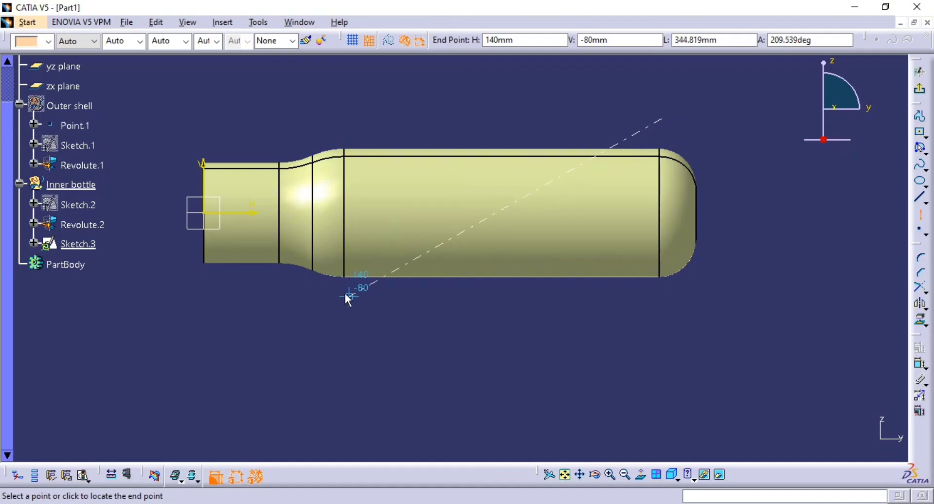
left_click(394, 243)
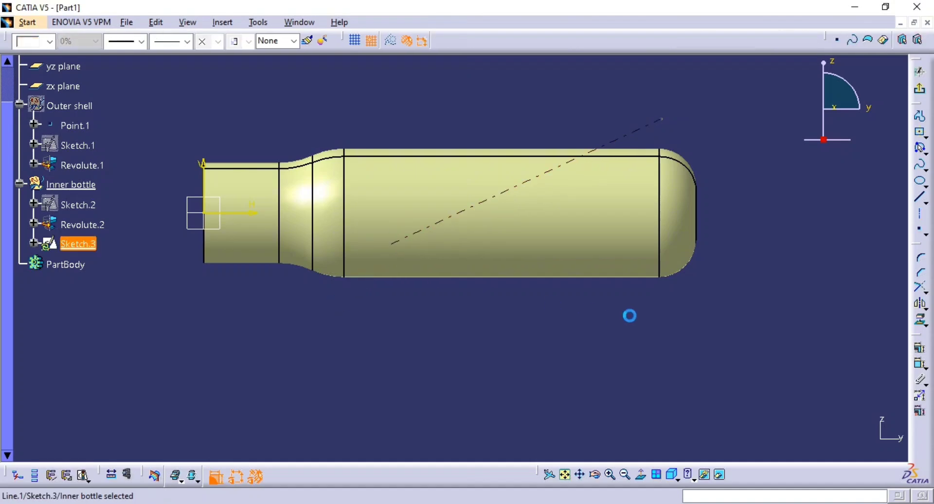
left_click(731, 333)
Constrain the angle between the slanted axis line and the bottle's central axis to 30°.
mouse_move(730, 331)
middle_mouse_down()
mouse_move(719, 326)
mouse_move(723, 313)
mouse_move(759, 369)
middle_mouse_up()
left_click(918, 365)
left_click(585, 250)
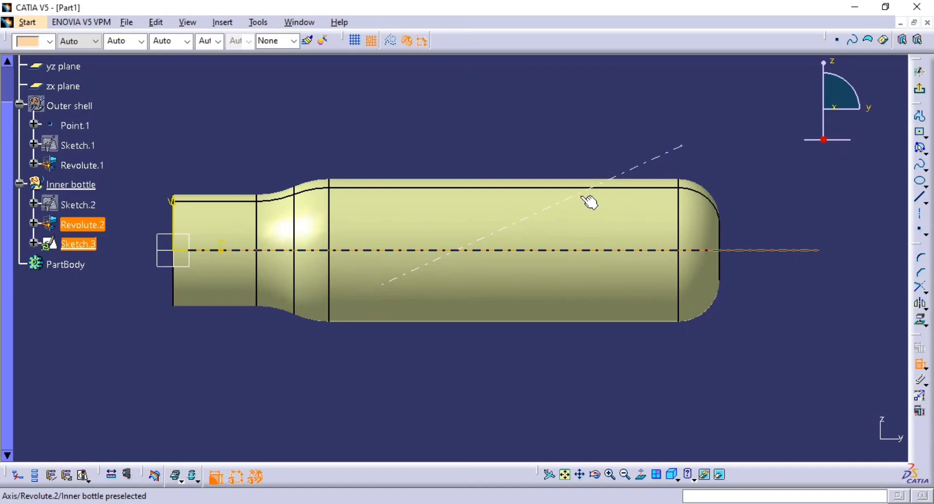
left_click(589, 200)
left_click(727, 178)
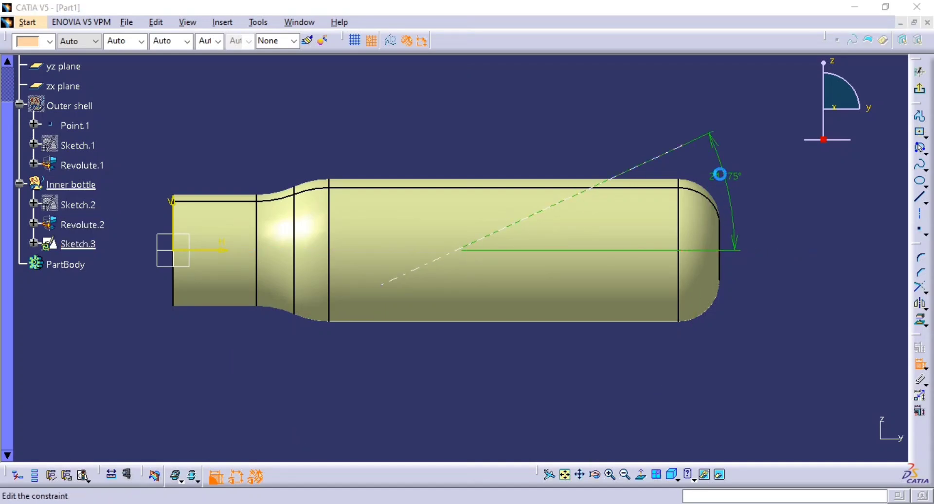
double_click(719, 174)
type("30")
key("Return")
Set the horizontal distance from the bottle's open end edge to the lower endpoint of the slanted line to 185 mm.
middle_click_drag(667, 254, 626, 287)
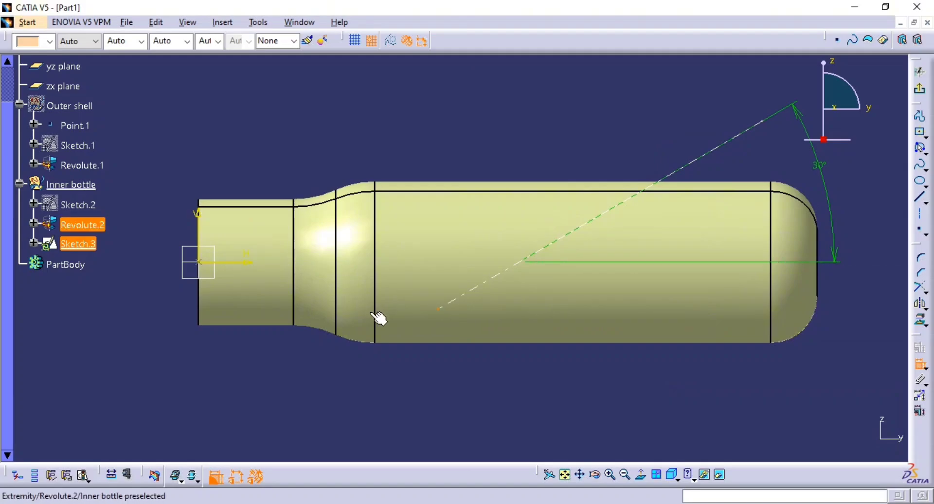
key("alt+Tab")
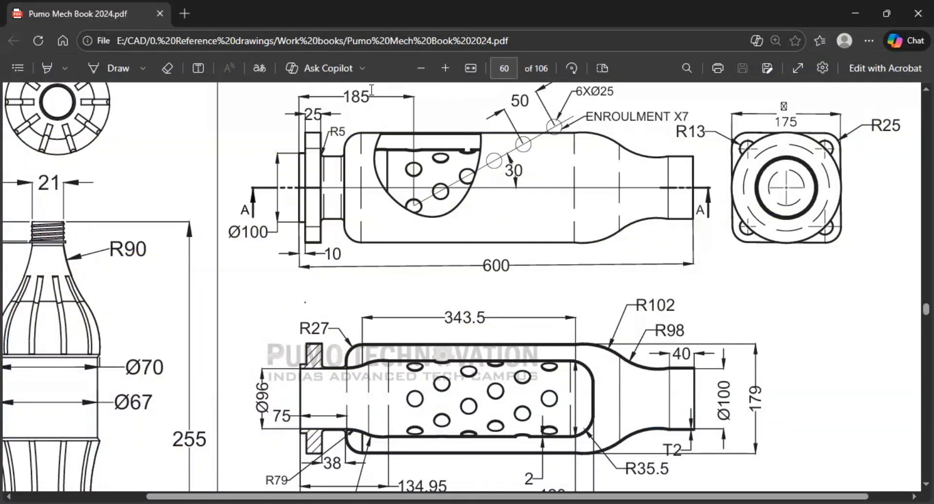
key("alt+Tab")
key("alt+Tab")
key("alt+Tab")
left_click(203, 292)
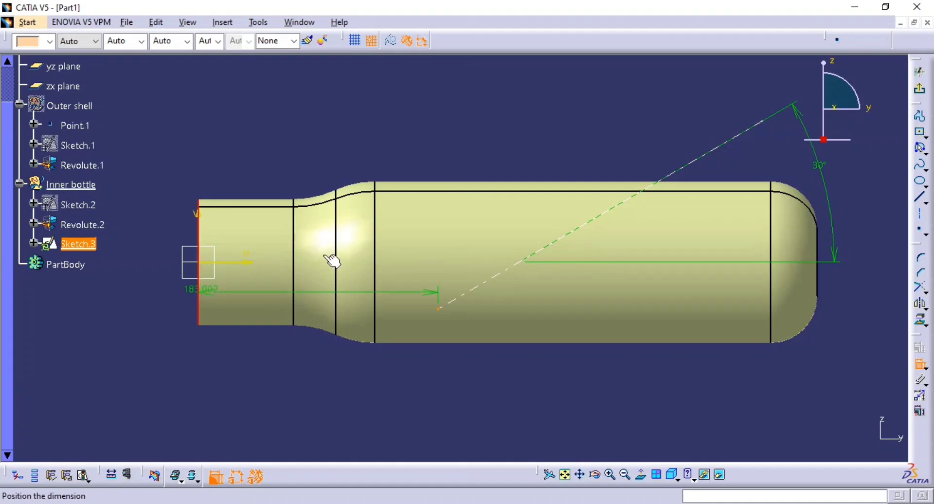
left_click(348, 189)
double_click(348, 189)
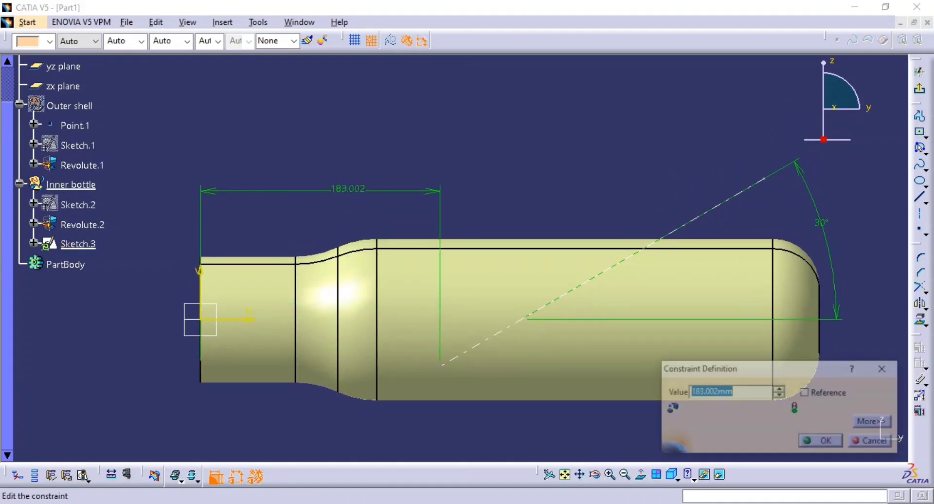
type("185")
key("Return")
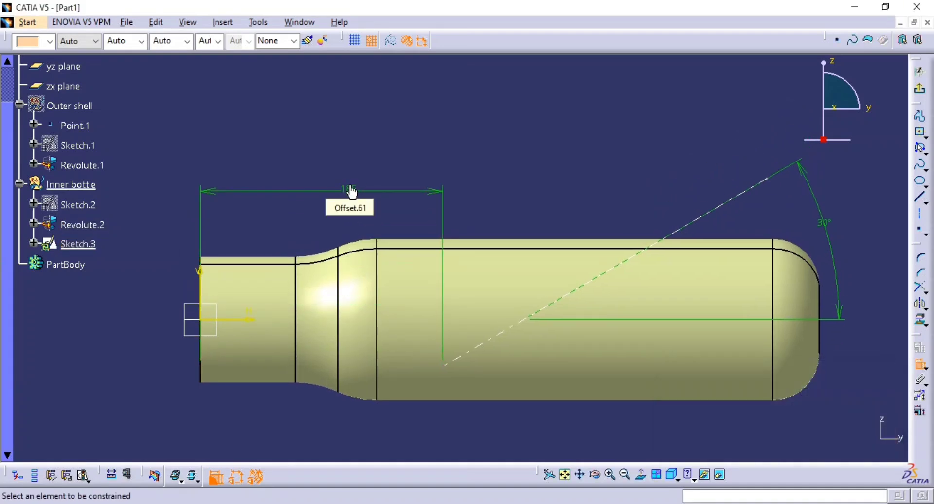
Set the vertical distance between the slanted line's lower endpoint and the bottle's central axis to 35 mm.
key("alt+Tab")
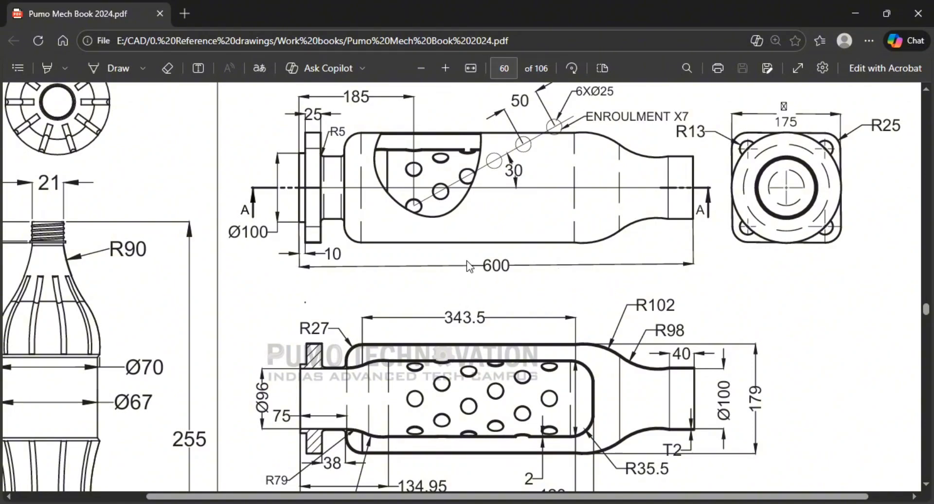
key("alt+Tab")
middle_click(466, 304)
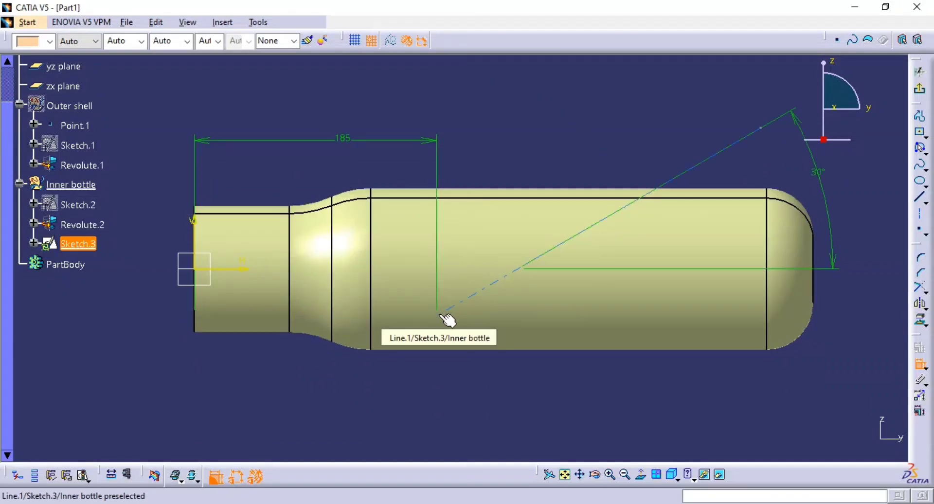
key("alt+Tab")
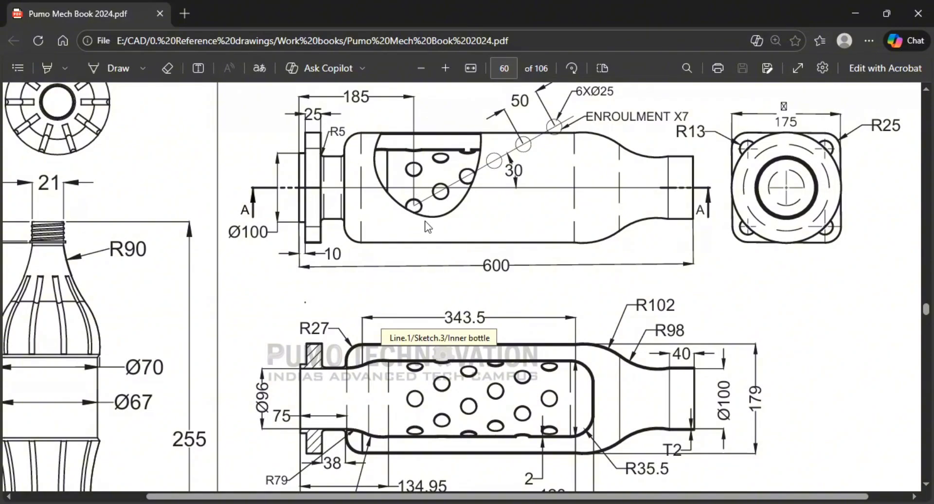
key("alt+Tab")
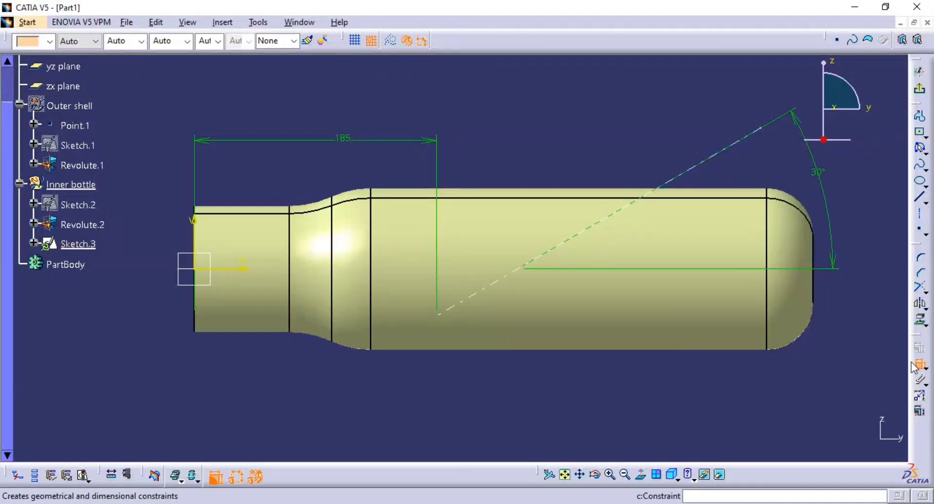
left_click(444, 318)
left_click(417, 269)
left_click(391, 395)
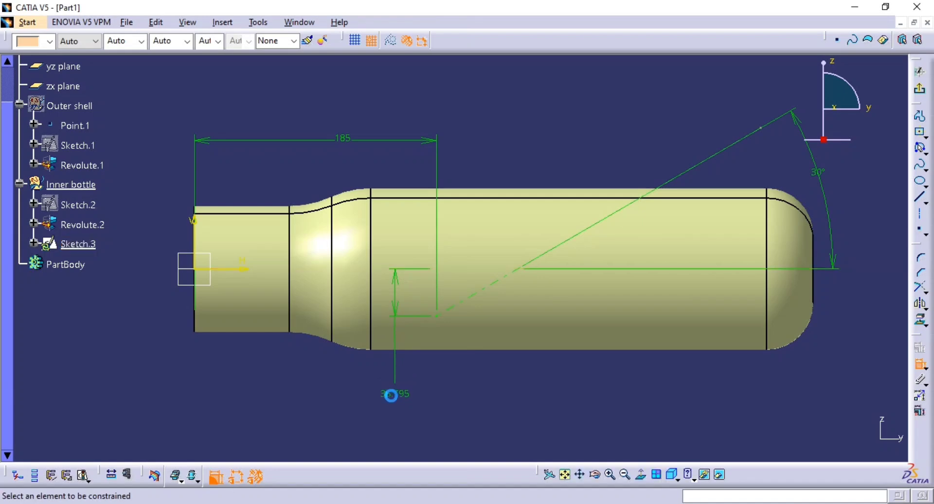
double_click(389, 396)
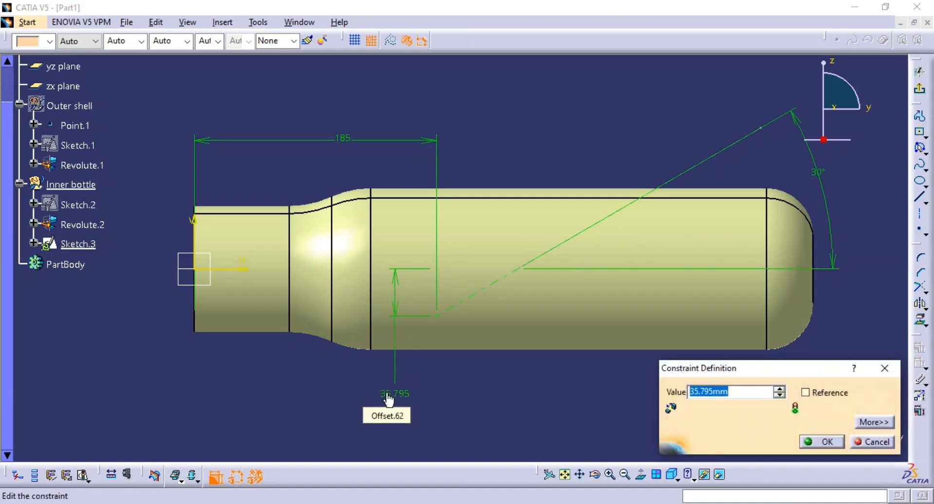
type("35")
key("Return")
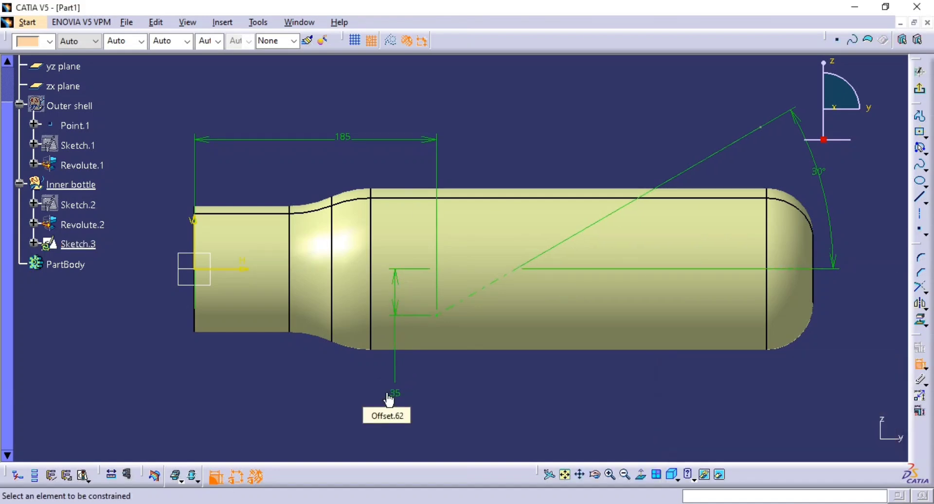
Draw a circle about 32 mm in diameter centred on the lower endpoint of the slanted line.
left_click(924, 155)
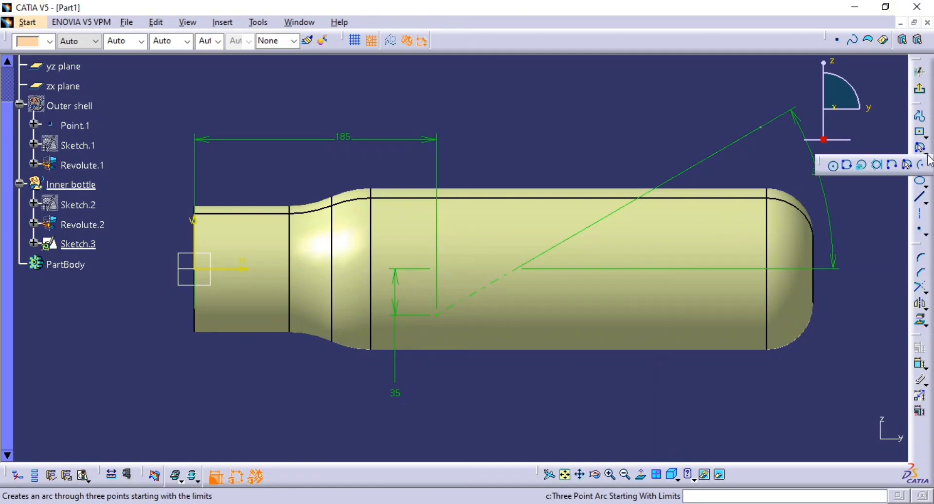
left_click(830, 164)
mouse_move(578, 345)
middle_mouse_down("ctrl")
mouse_move(584, 292)
mouse_move(559, 236)
middle_mouse_up("ctrl")
left_click(640, 475)
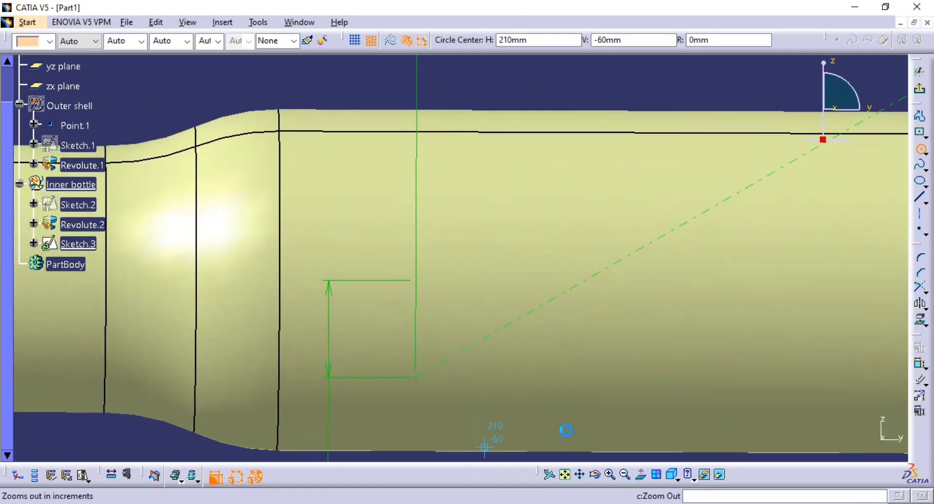
left_click(416, 377)
left_click(454, 364)
middle_click_drag(491, 369, 501, 408, "ctrl")
middle_click_drag(501, 408, 477, 306)
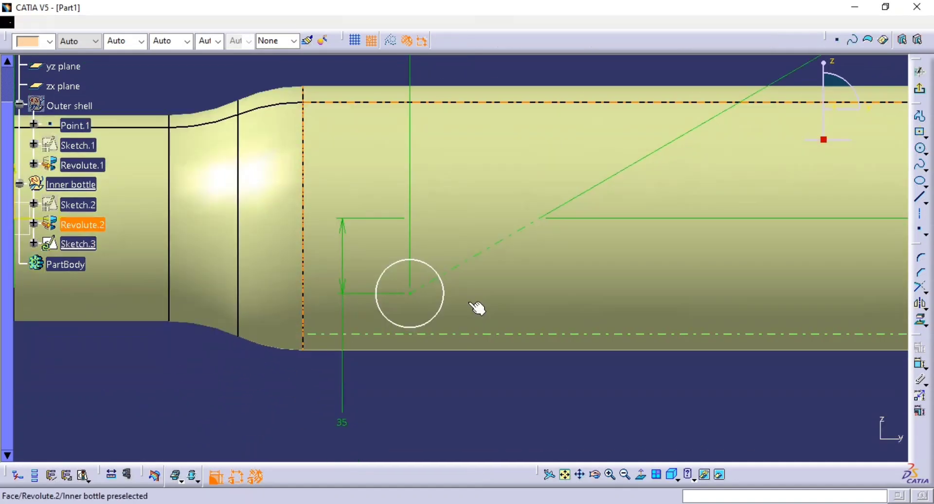
Check the hole size in the reference drawing and constrain the circle's diameter to 25 mm.
key("alt+Tab")
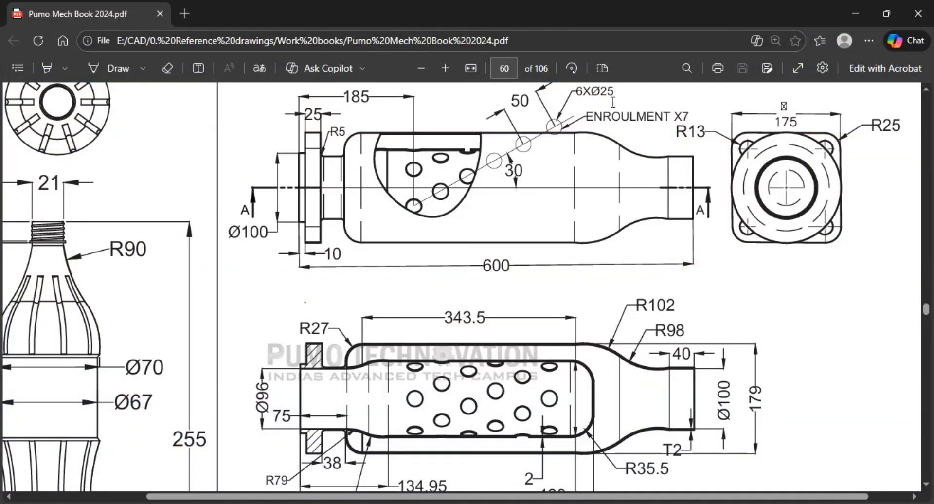
key("alt+Tab")
left_click(919, 365)
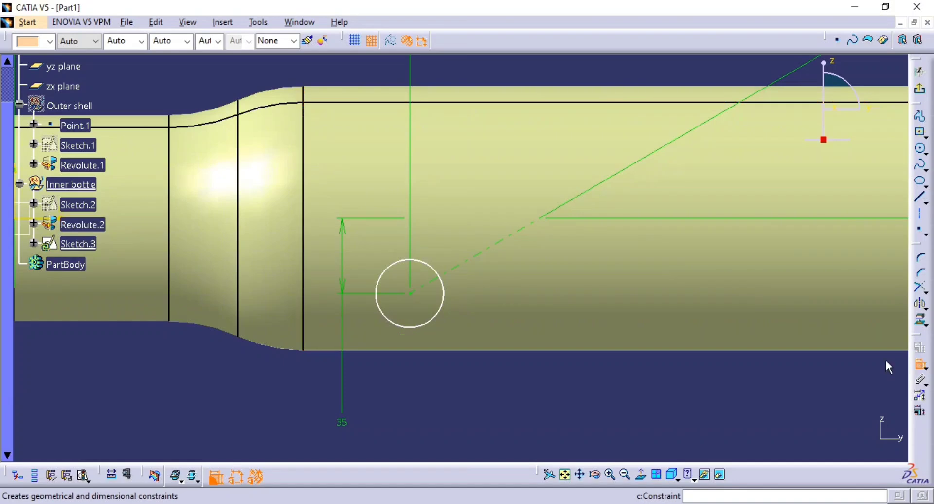
left_click(441, 315)
left_click(413, 395)
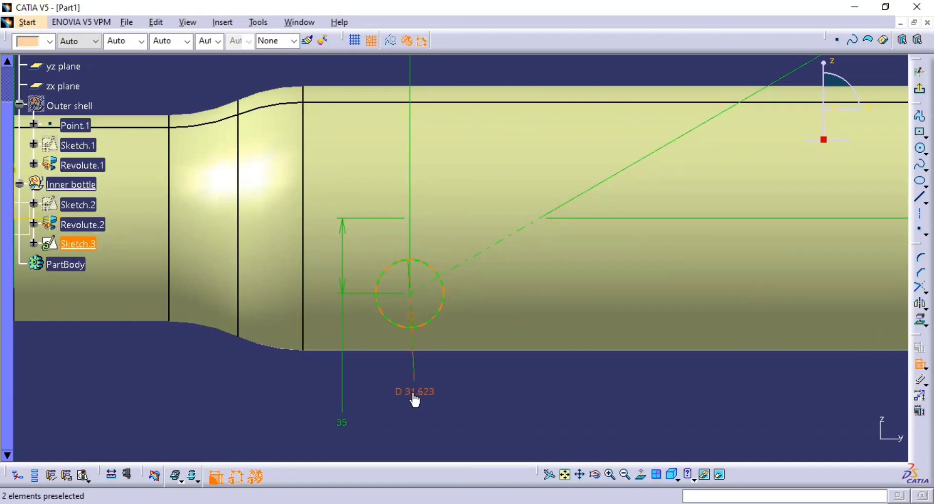
double_click(411, 390)
type("25")
key("Return")
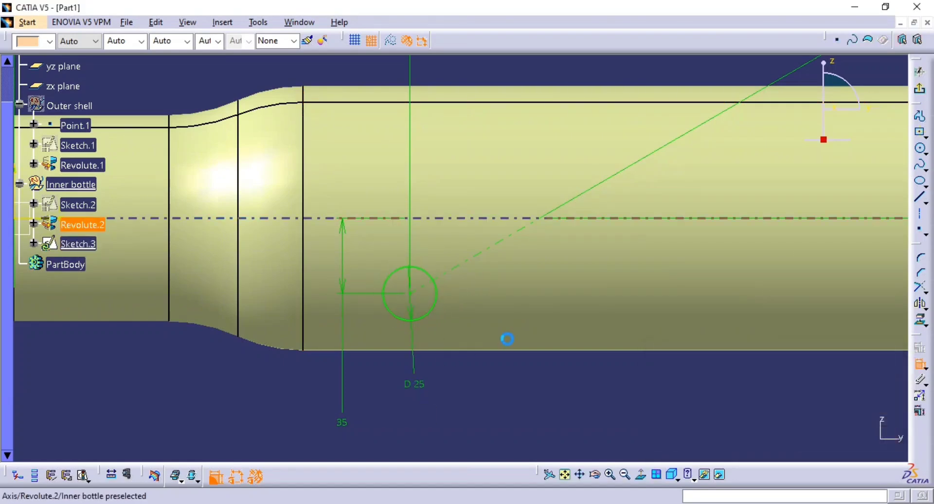
Examine the number and spacing of the holes along the angled row in the reference drawing.
middle_click_drag(506, 338, 503, 380, "ctrl")
mouse_move(474, 356)
middle_mouse_down()
mouse_move(410, 377)
mouse_move(377, 375)
mouse_move(448, 351)
mouse_move(437, 367)
middle_mouse_up()
key("alt+Tab")
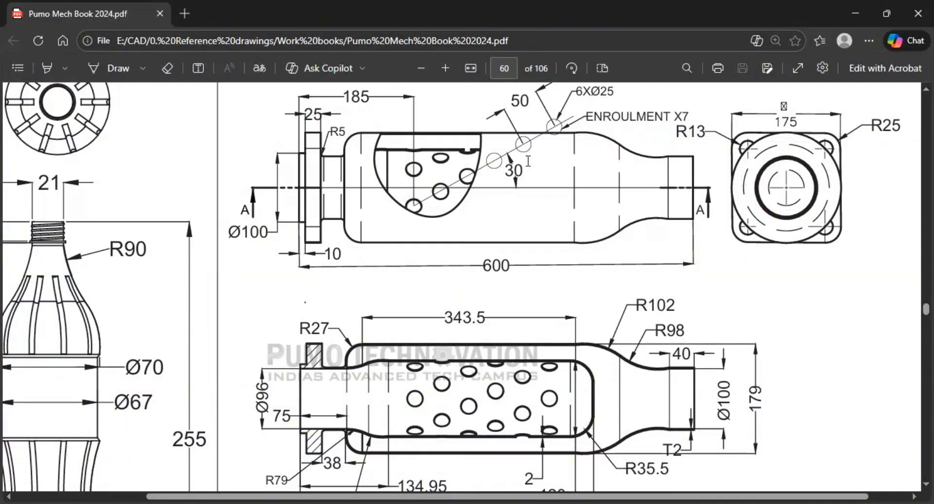
scroll(494, 242, "up", 3)
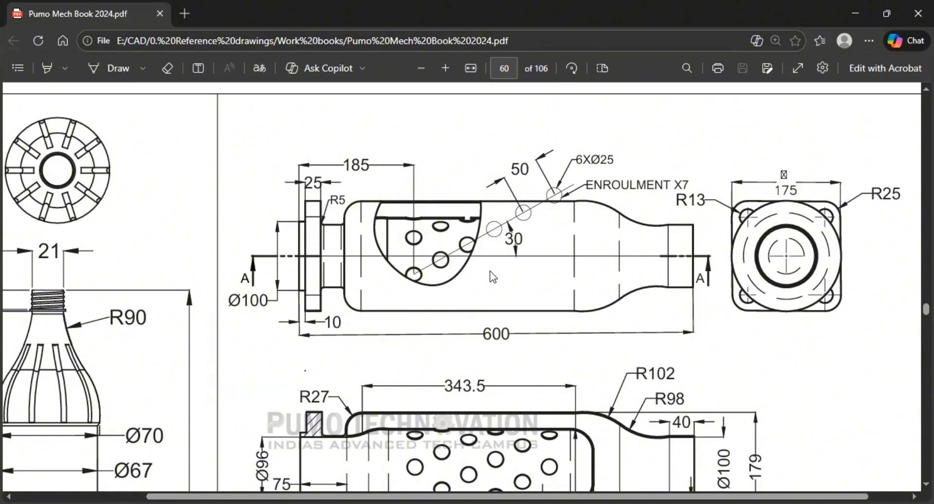
scroll(491, 275, "down", 3)
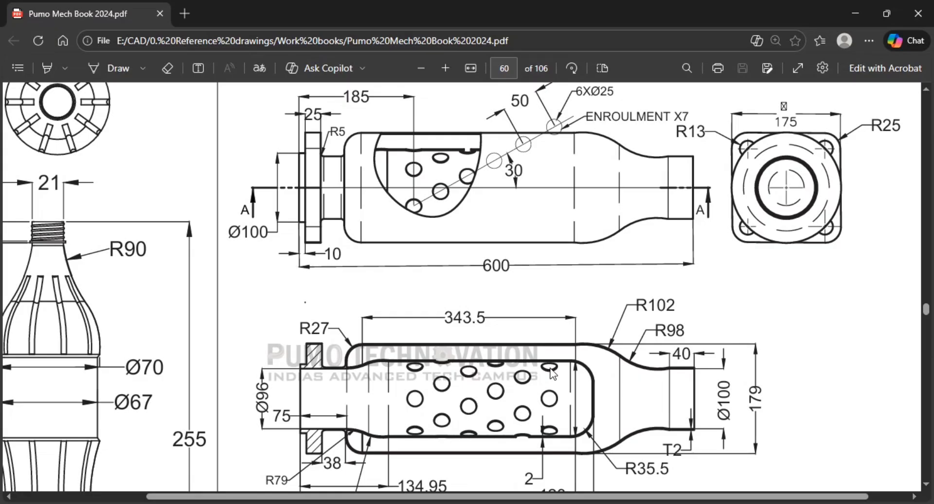
key("alt+Tab")
middle_click_drag(713, 377, 716, 342)
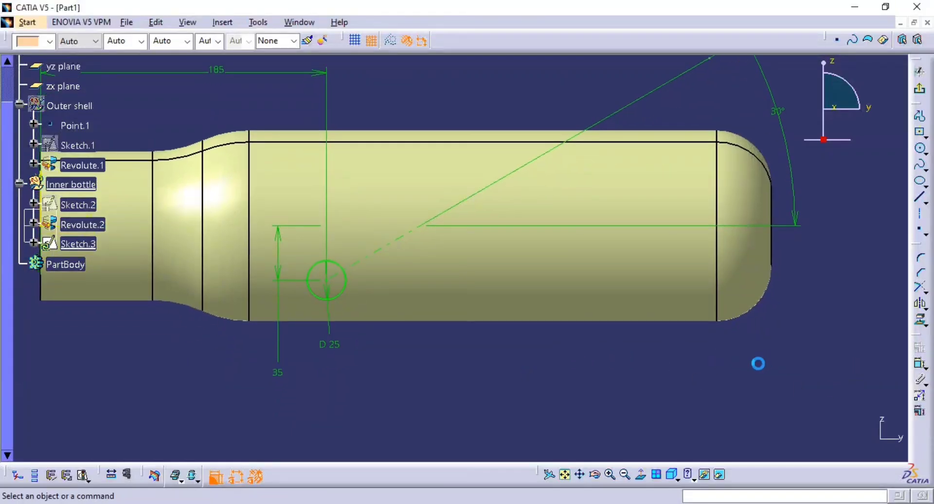
middle_click_drag(758, 364, 773, 393)
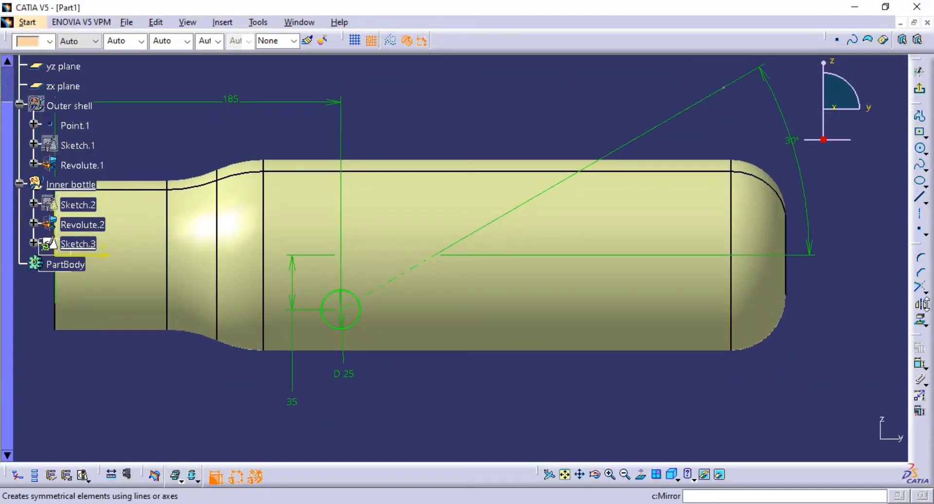
left_click(925, 290)
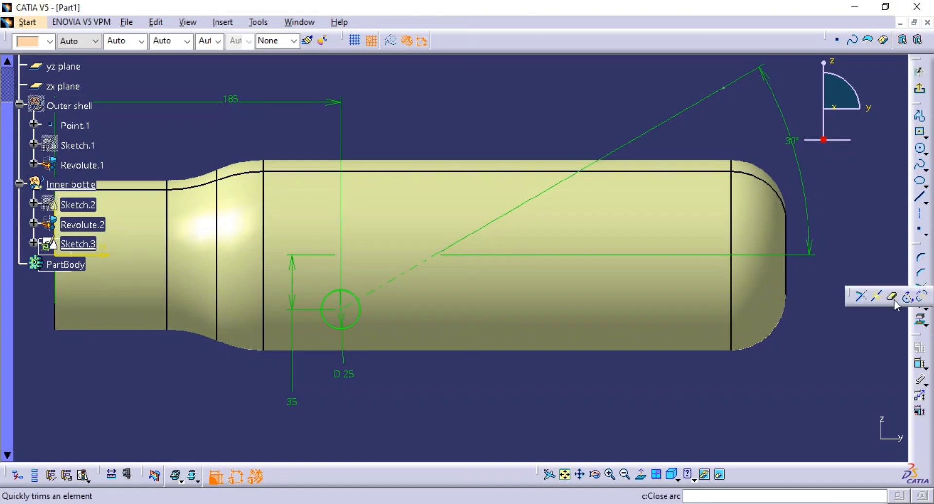
left_click(925, 304)
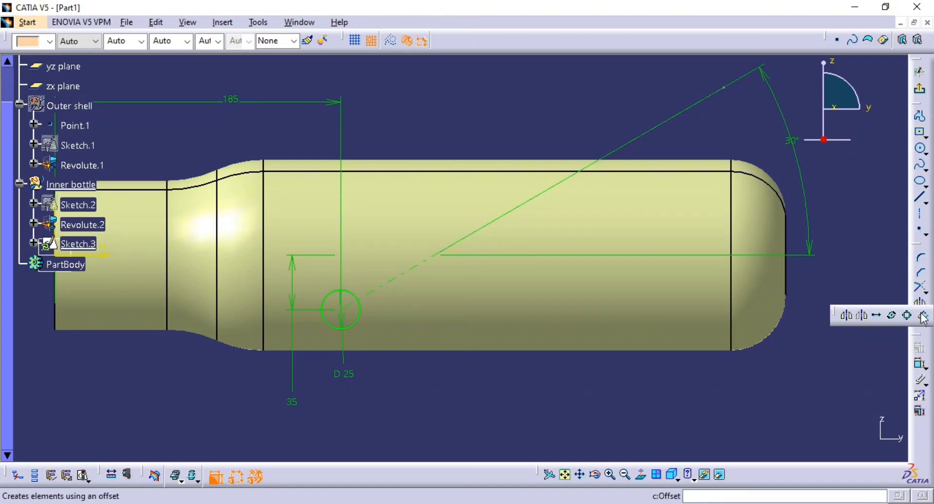
left_click(877, 316)
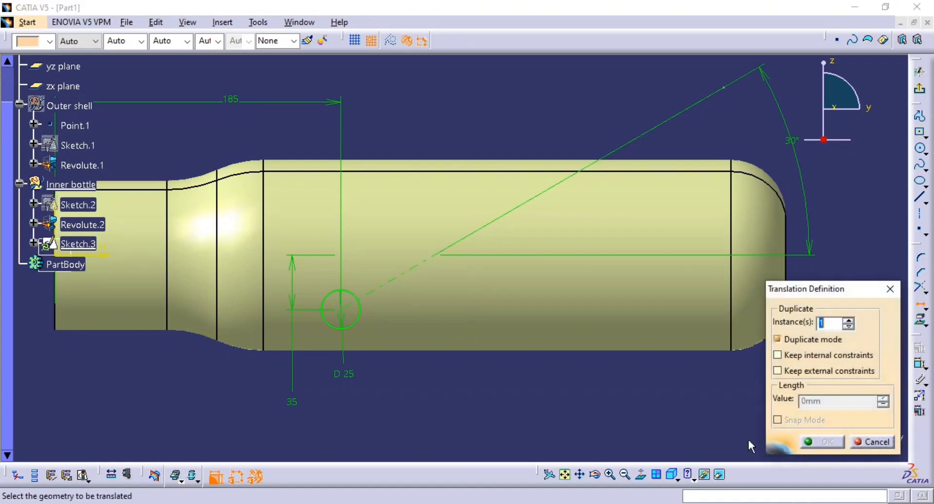
middle_click_drag(694, 358, 640, 363)
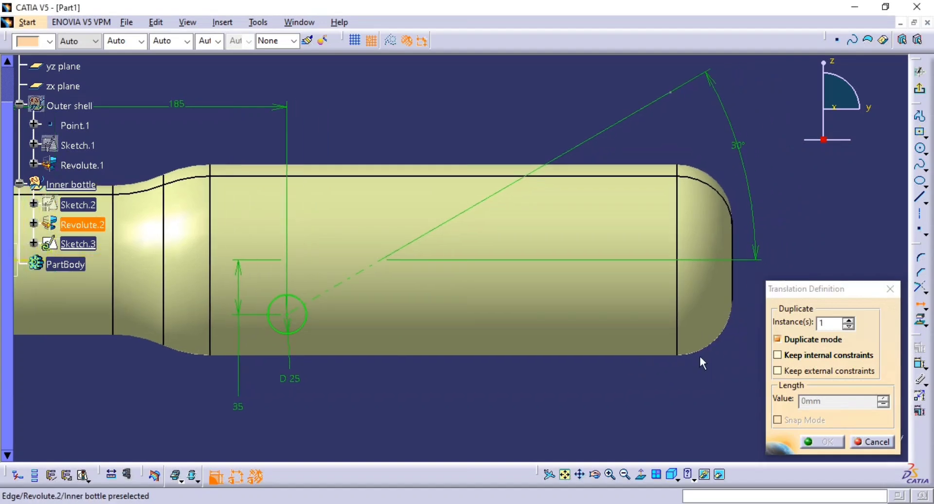
double_click(834, 324)
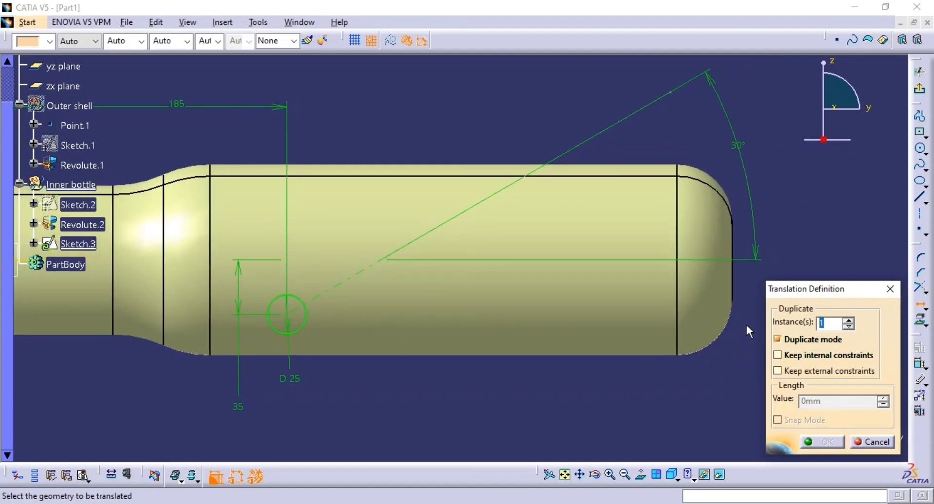
type("6")
key("Escape")
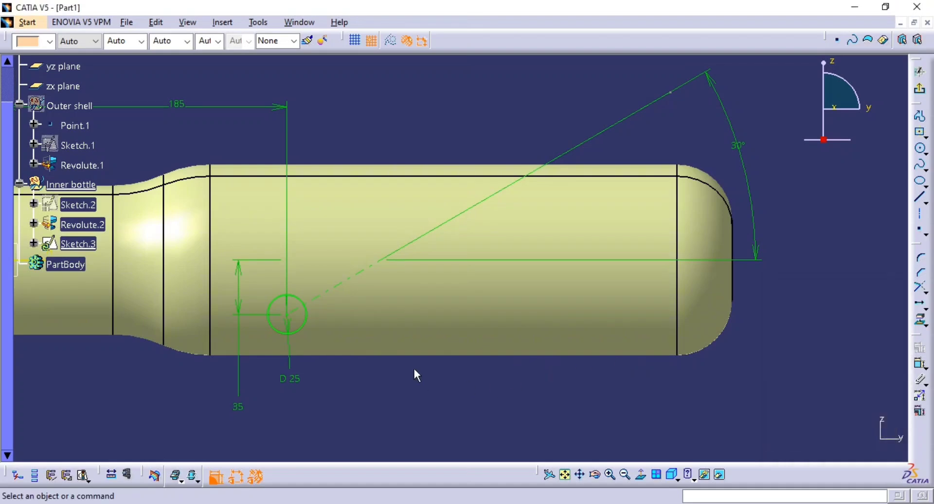
Try to duplicate the 25 mm circle six times along the slanted line by translation, about 110 mm from its centre per copy.
left_click(307, 322)
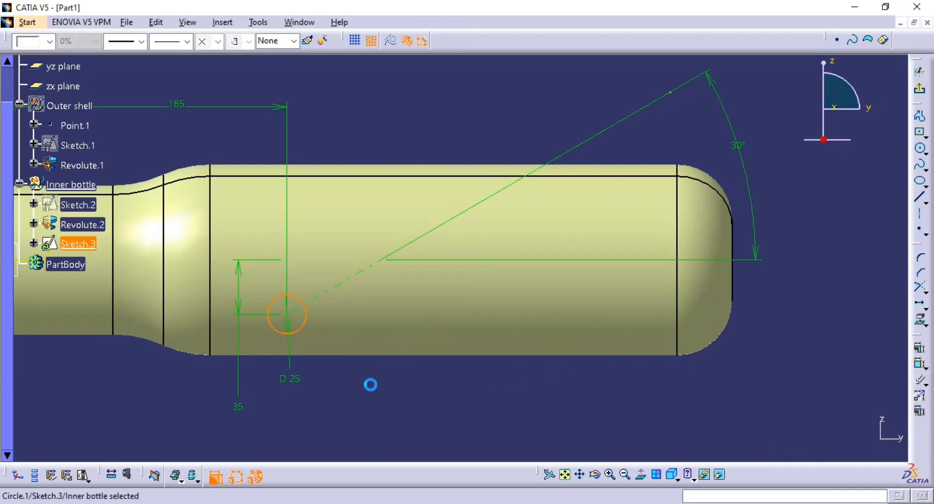
left_click(919, 304)
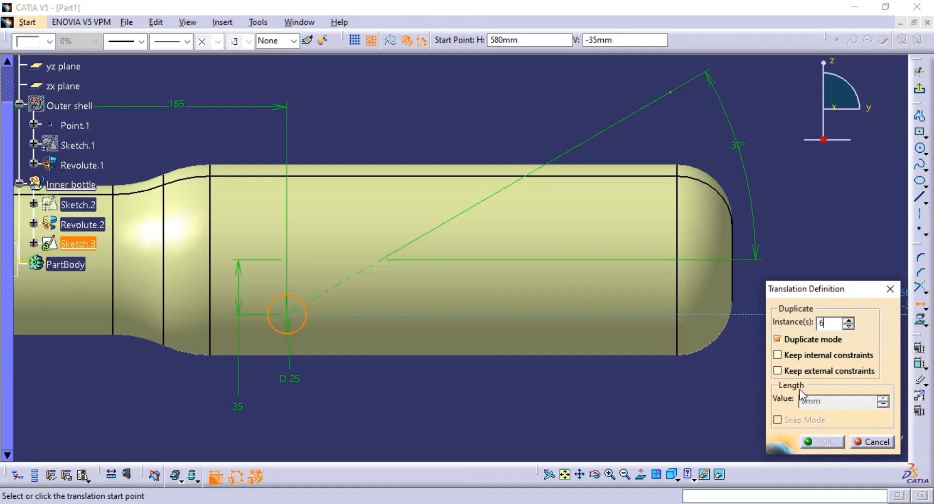
left_click(291, 315)
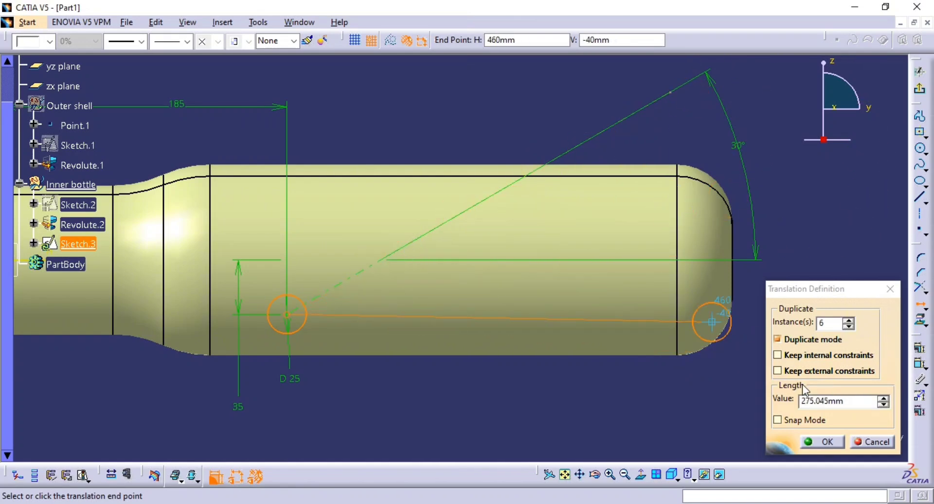
left_click(859, 405)
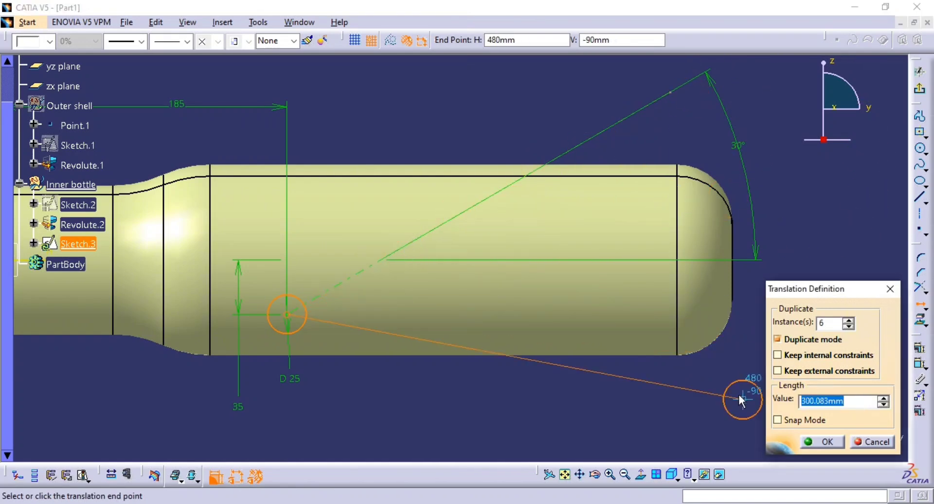
key("alt+Tab")
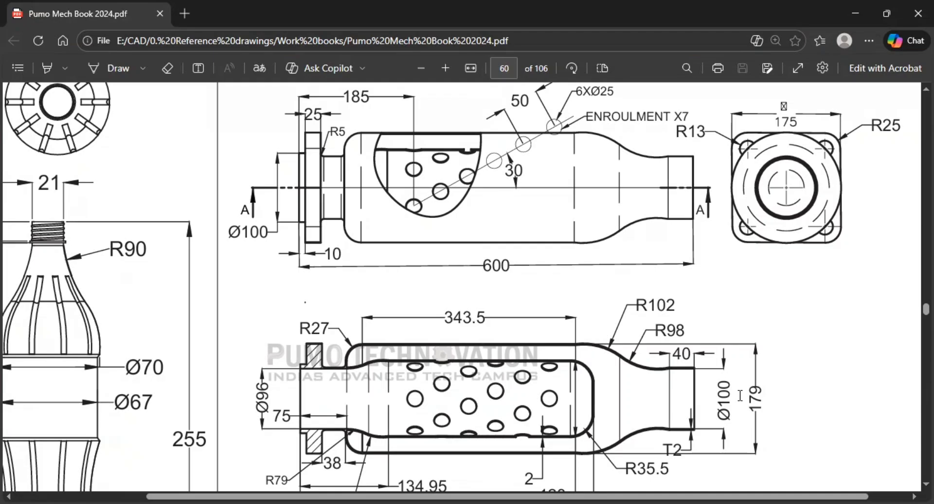
key("alt+Tab")
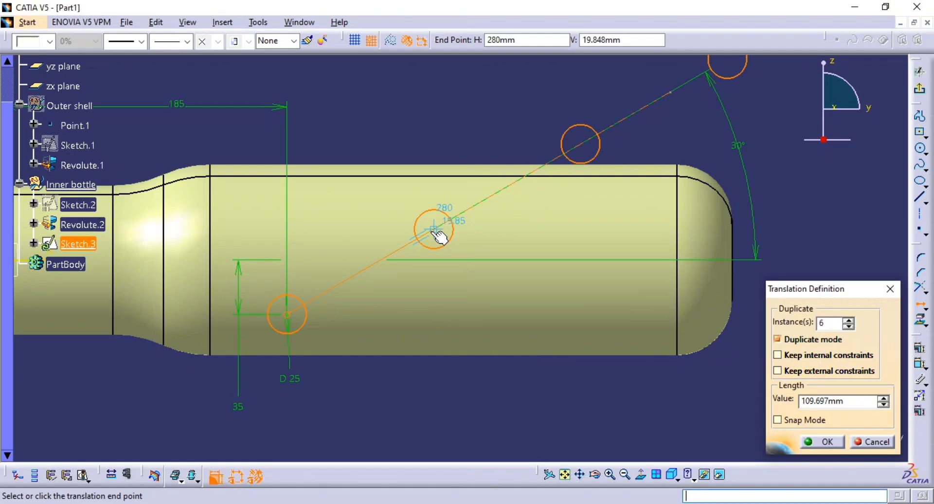
left_click(445, 228)
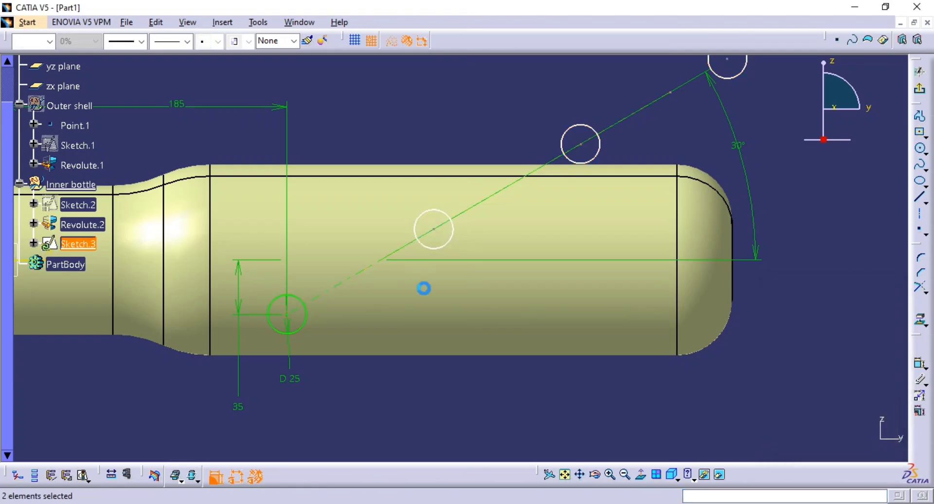
Undo the translation that copied the circle along the slanted line.
middle_click_drag(553, 298, 554, 370)
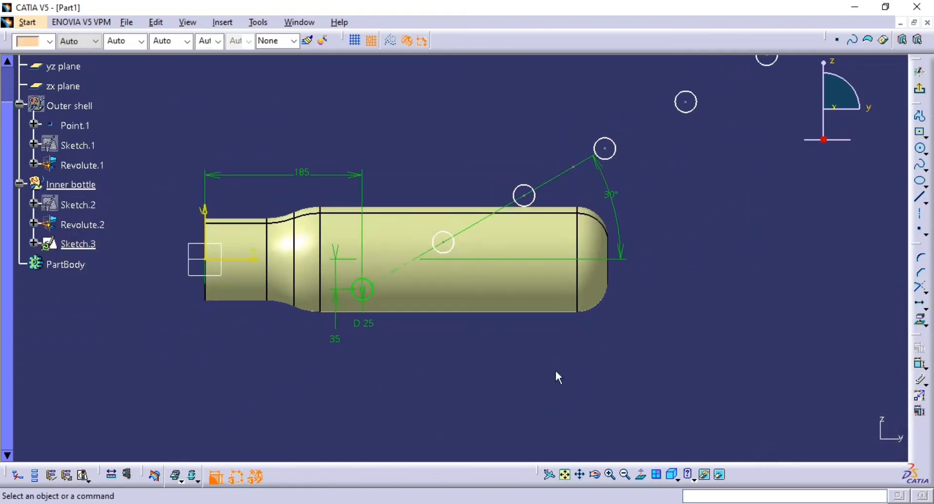
scroll(585, 312, "up", 2)
scroll(580, 299, "down", 1)
middle_click_drag(565, 285, 538, 316)
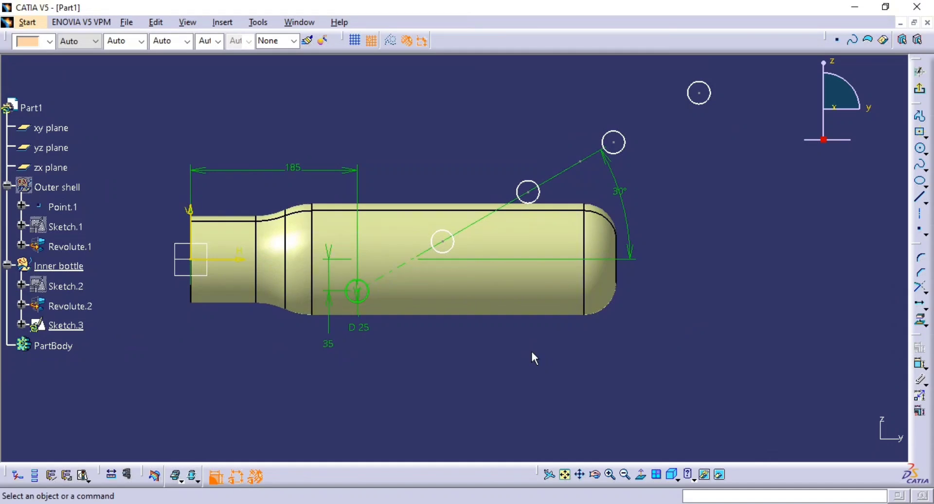
key("ctrl+z")
mouse_move(530, 351)
middle_mouse_down()
mouse_move(529, 336)
mouse_move(530, 350)
middle_mouse_up()
left_click(564, 356)
Translate the 25 mm circle from its centre along the slanted line, creating six duplicates at 50 mm spacing with Snap Mode enabled.
left_click(351, 303)
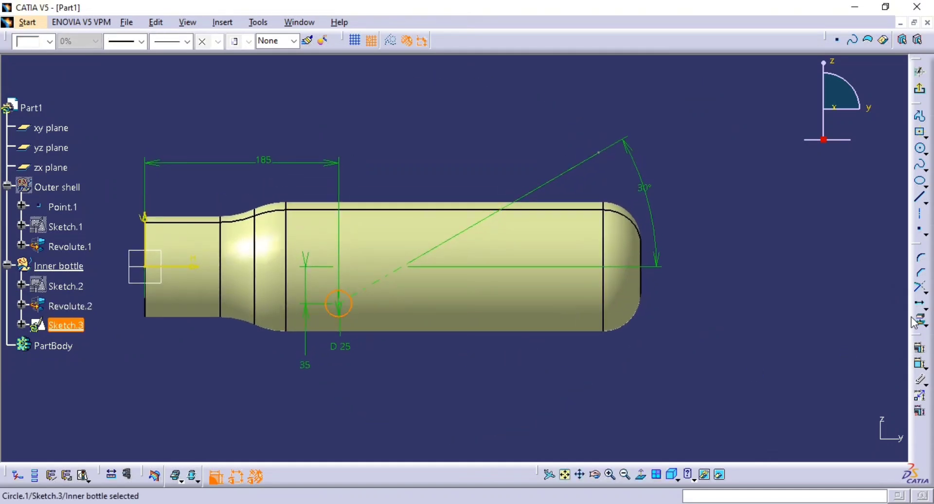
left_click(919, 303)
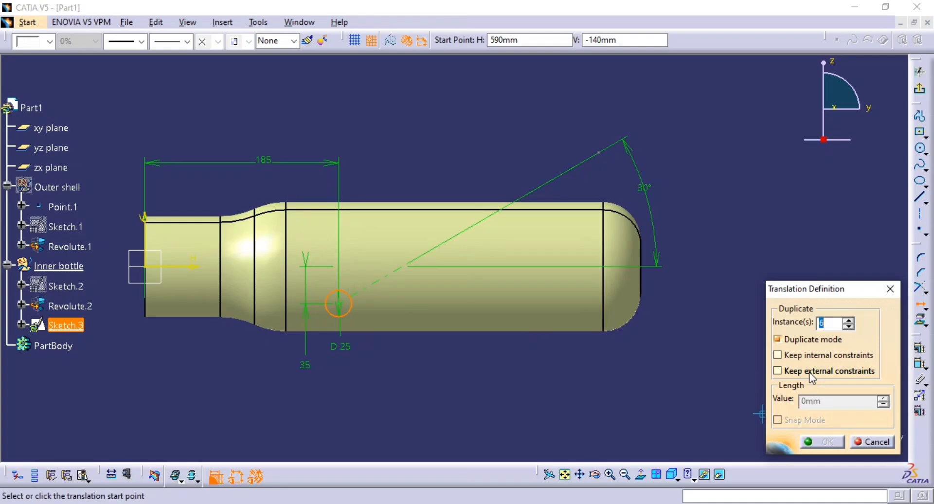
left_click(343, 308)
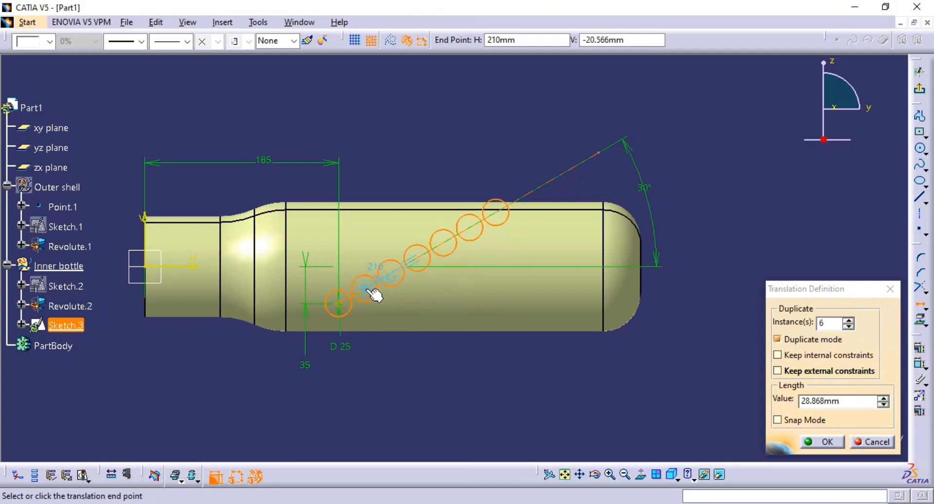
key("Tab")
key("Tab")
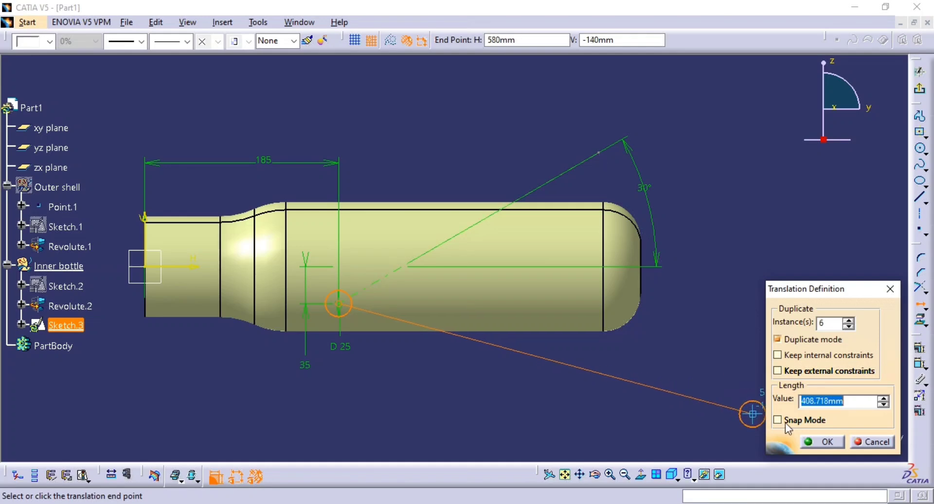
type("50")
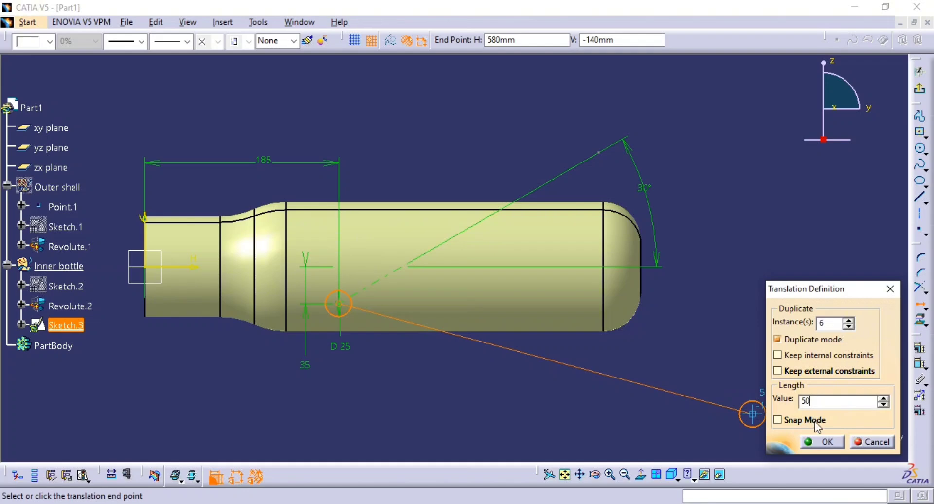
left_click(812, 419)
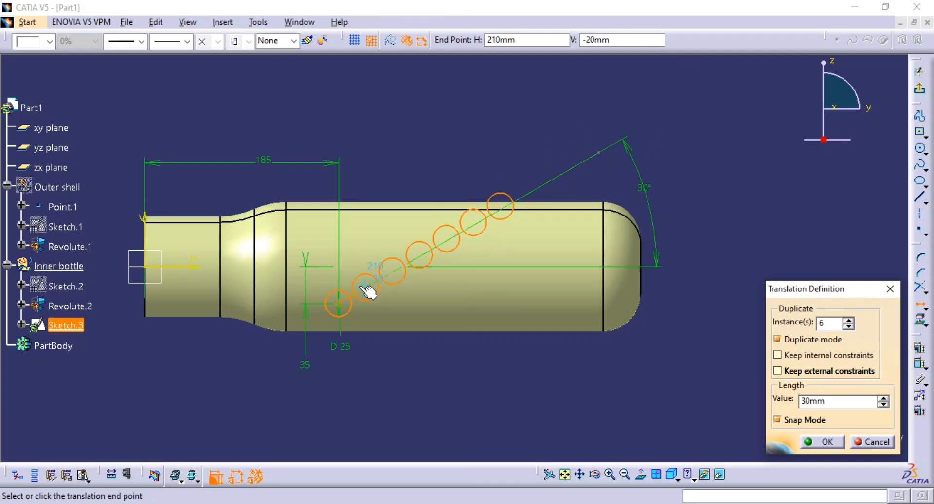
middle_click_drag(348, 293, 343, 201)
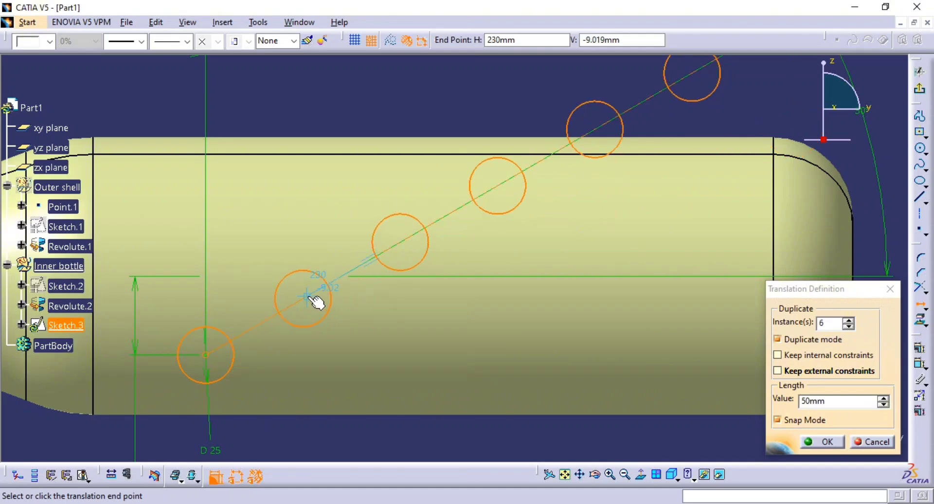
left_click(307, 296)
middle_click_drag(407, 304, 441, 320)
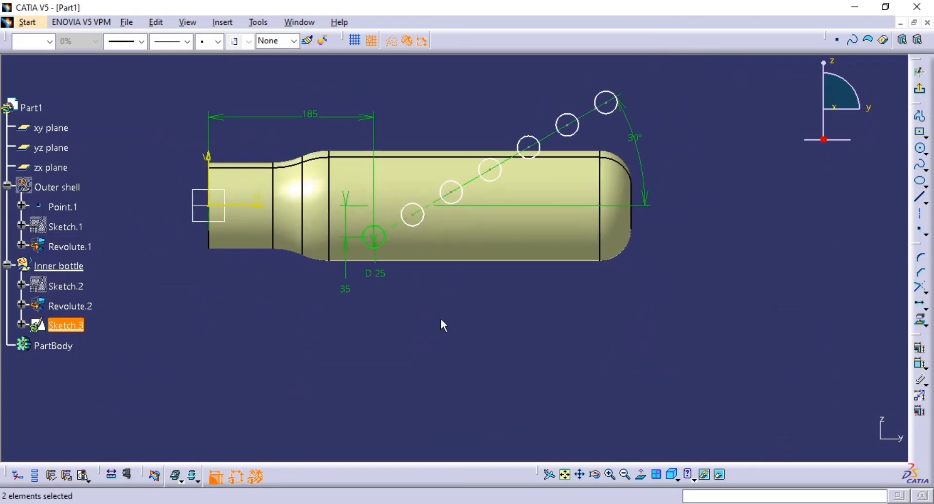
Exit the sketch containing the angled row of circles.
left_click(442, 325)
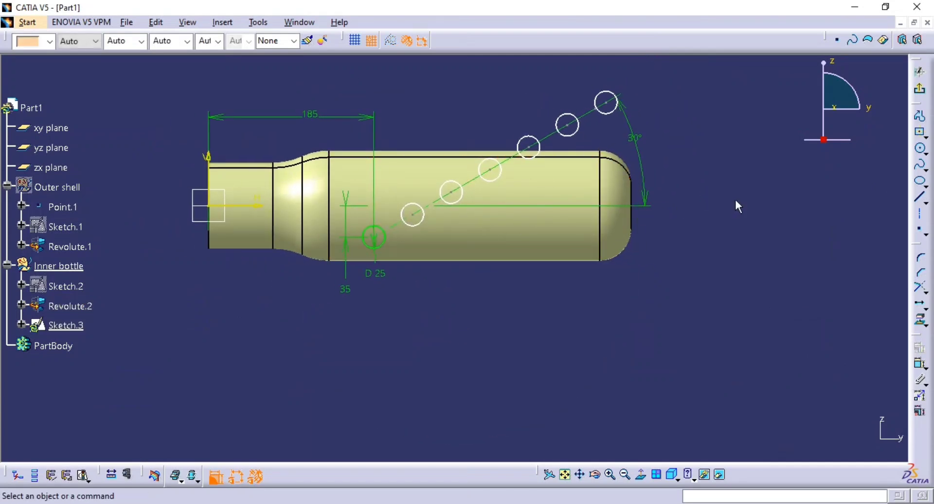
left_click(918, 89)
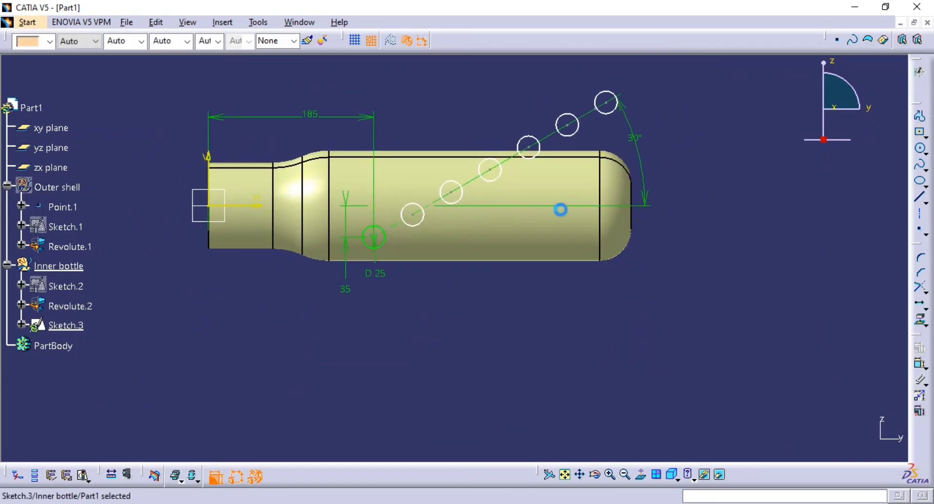
mouse_move(462, 258)
middle_mouse_down()
mouse_move(475, 214)
mouse_move(450, 242)
mouse_move(327, 256)
mouse_move(275, 277)
mouse_move(391, 257)
mouse_move(390, 286)
mouse_move(433, 238)
mouse_move(477, 235)
mouse_move(488, 201)
mouse_move(594, 264)
mouse_move(535, 350)
middle_mouse_up()
Try a Normal projection of the circle-row sketch onto the inner bottle surface Revolute.2 with Nearest solution enabled.
left_click(405, 40)
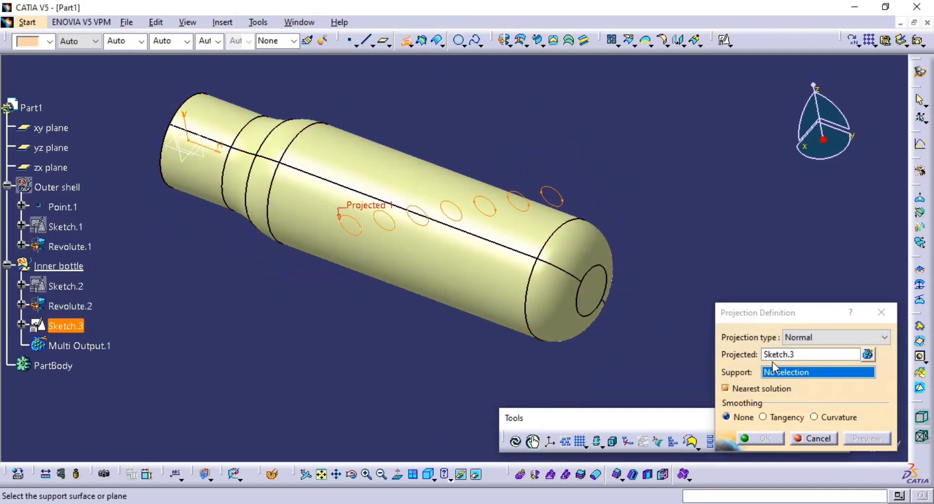
left_click(479, 290)
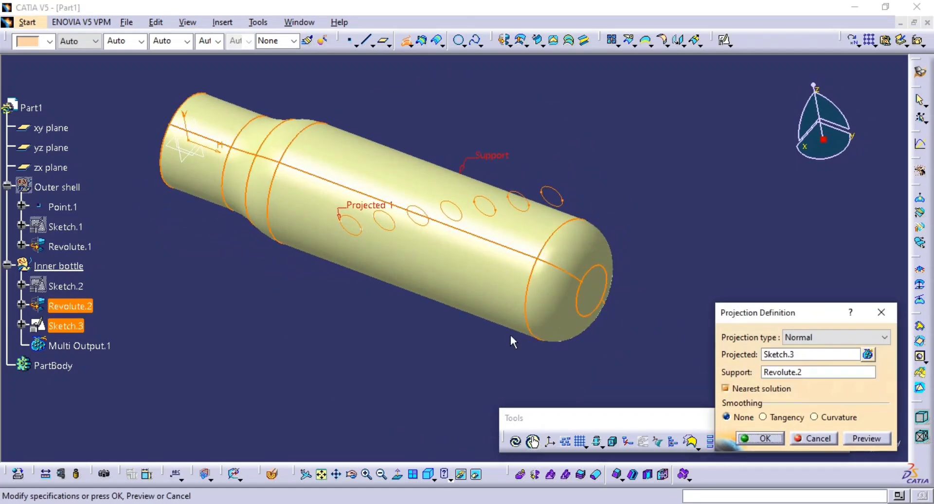
left_click(870, 439)
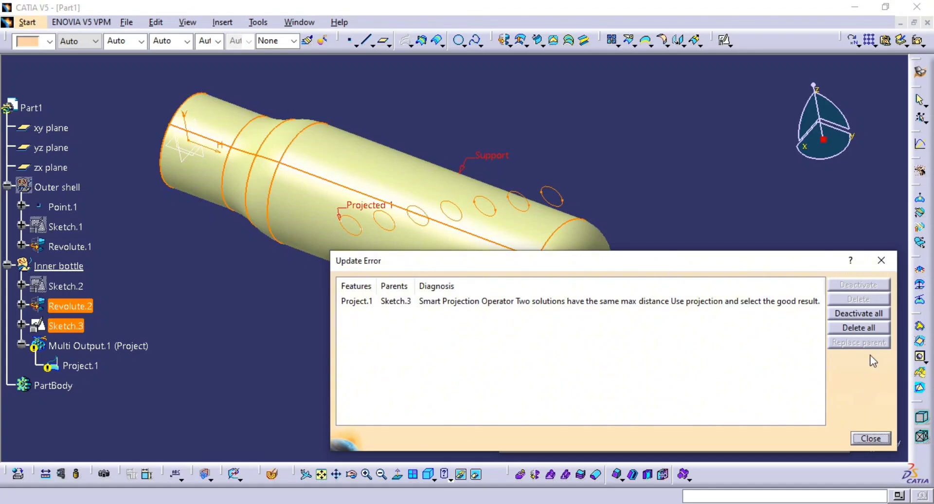
left_click(871, 438)
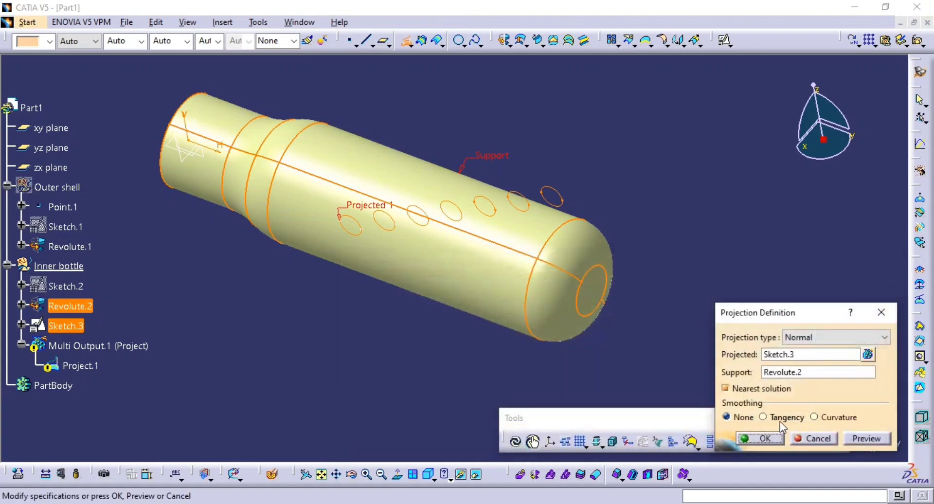
Retry projecting the circle sketch onto the inner bottle with Nearest solution disabled, and cancel the projection.
left_click(748, 389)
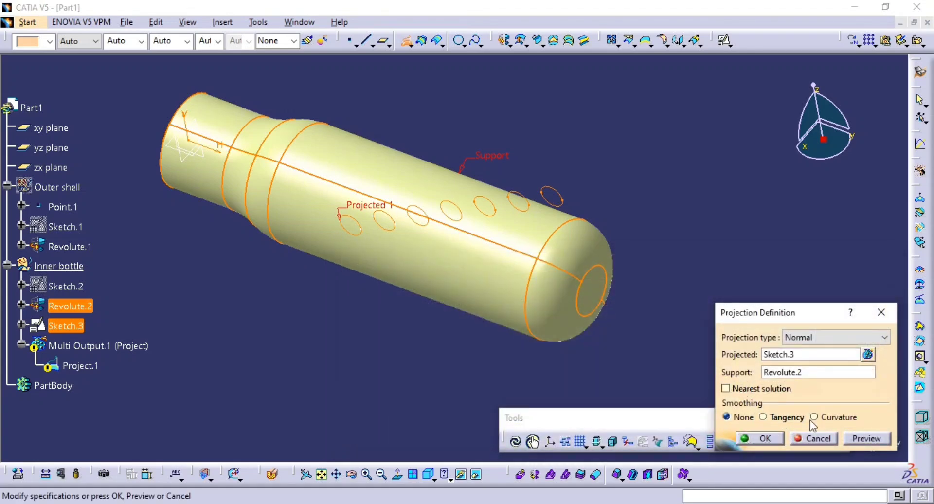
left_click(870, 439)
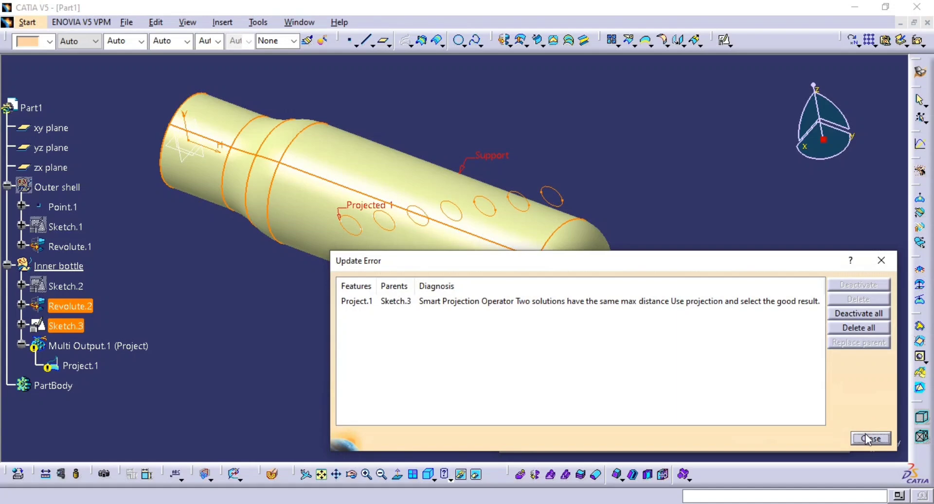
left_click(866, 437)
middle_click_drag(613, 349, 642, 341)
left_click(813, 438)
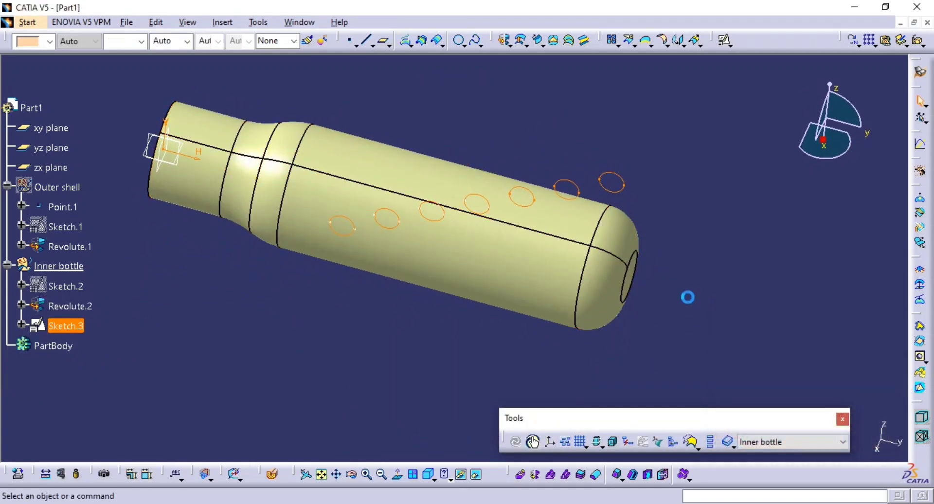
Reopen the circle-row sketch, delete the uppermost circle at the far end of the slanted line, and exit the sketch.
left_click(619, 191)
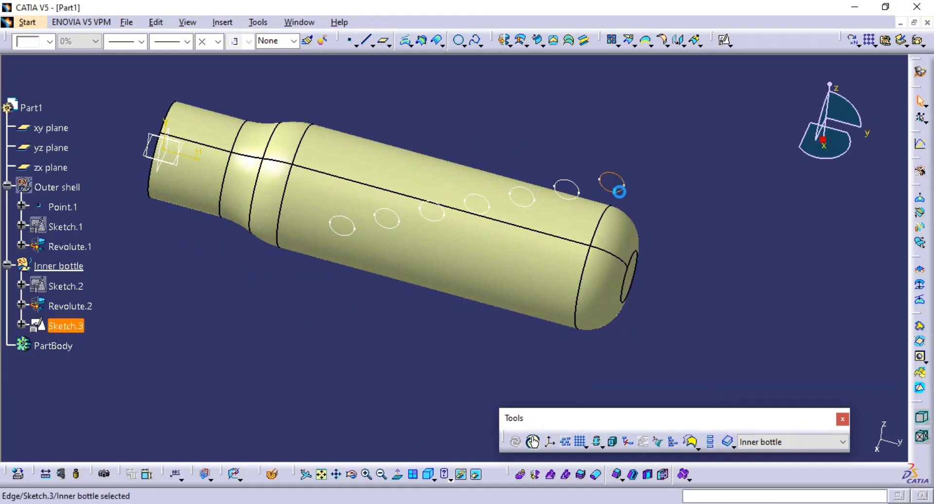
double_click(619, 191)
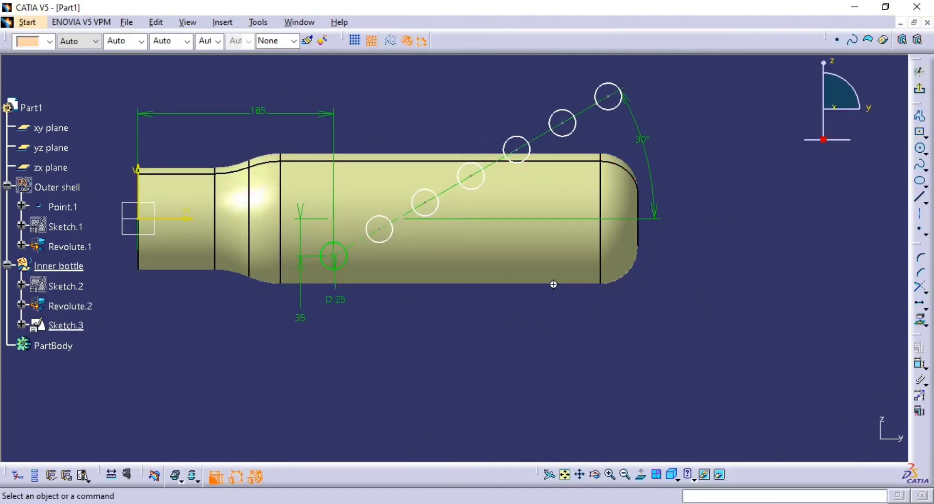
middle_click_drag(553, 284, 616, 233)
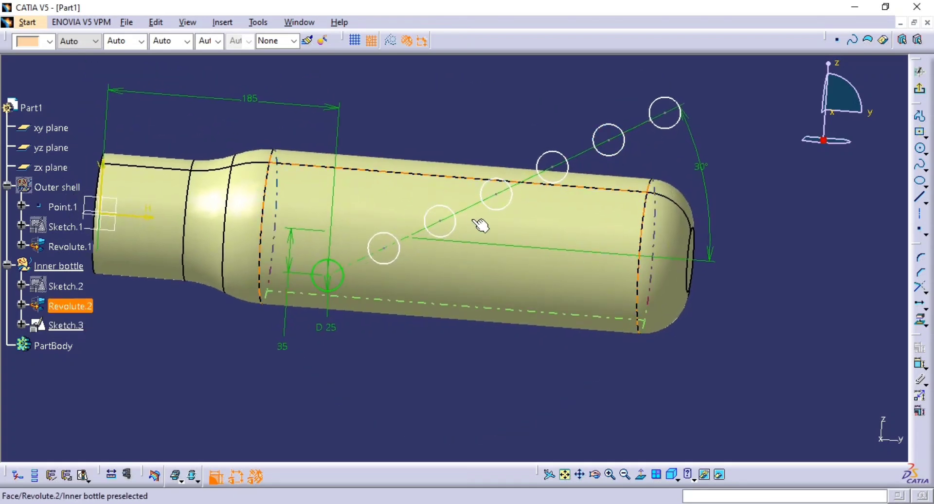
mouse_move(510, 210)
middle_mouse_down()
mouse_move(569, 208)
mouse_move(590, 192)
middle_mouse_up()
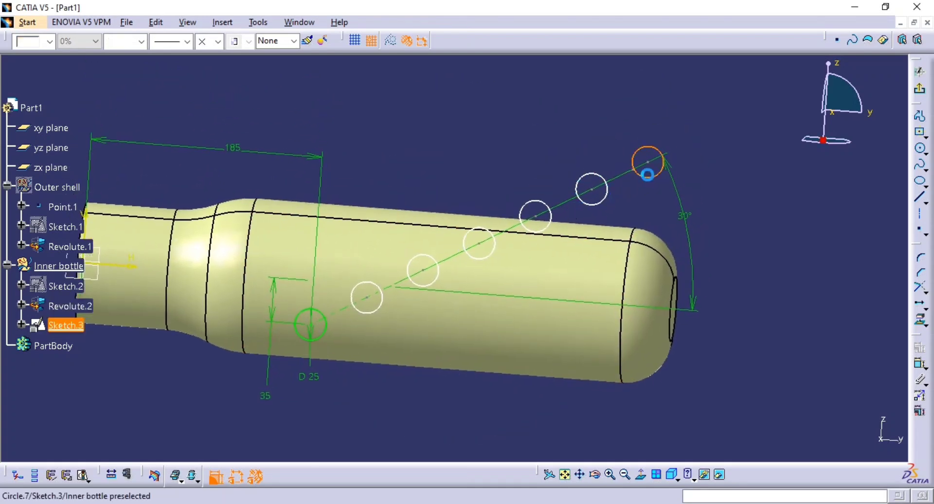
left_click(654, 178)
key("Delete")
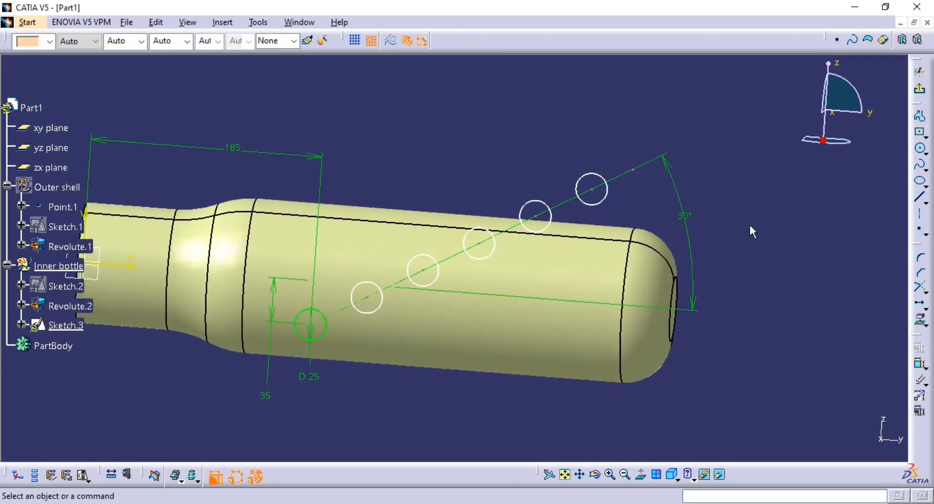
left_click(919, 89)
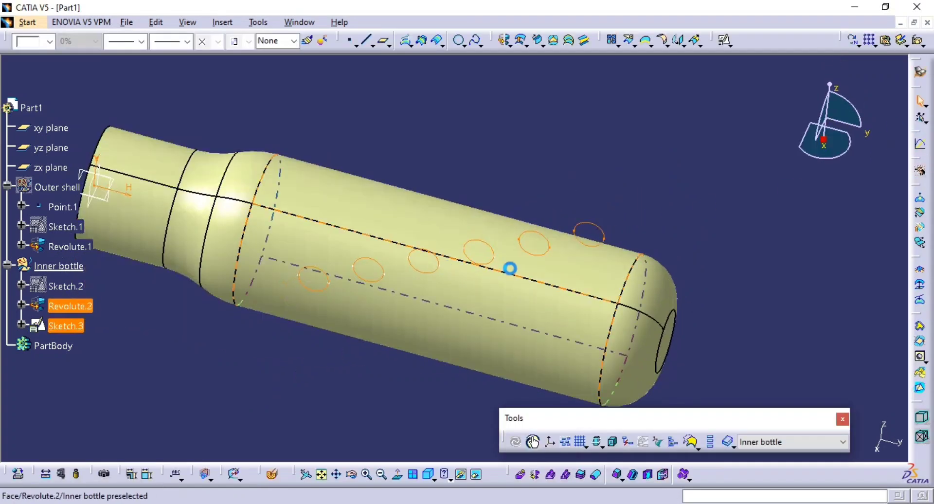
Try a Normal projection of the shortened circle row in Sketch.3 onto Revolute.2, previewing it with Nearest solution enabled.
middle_click_drag(510, 268, 516, 291)
left_click(405, 40)
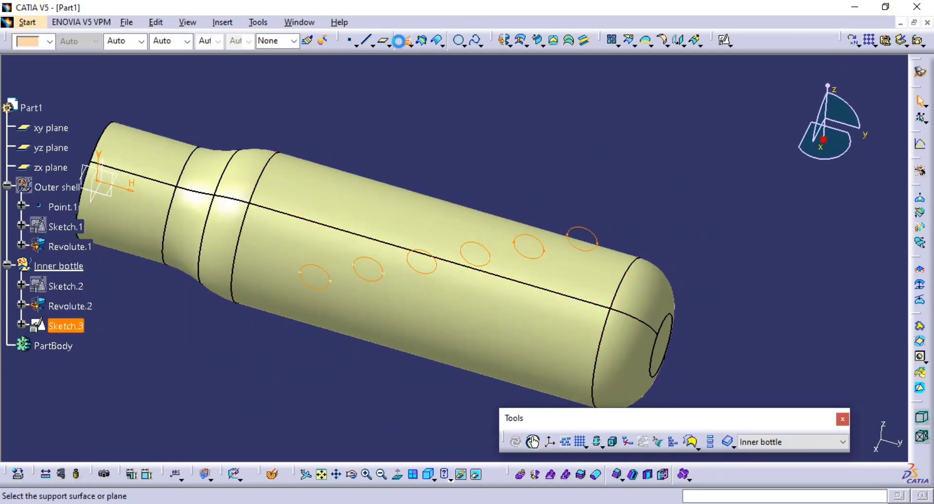
left_click(472, 345)
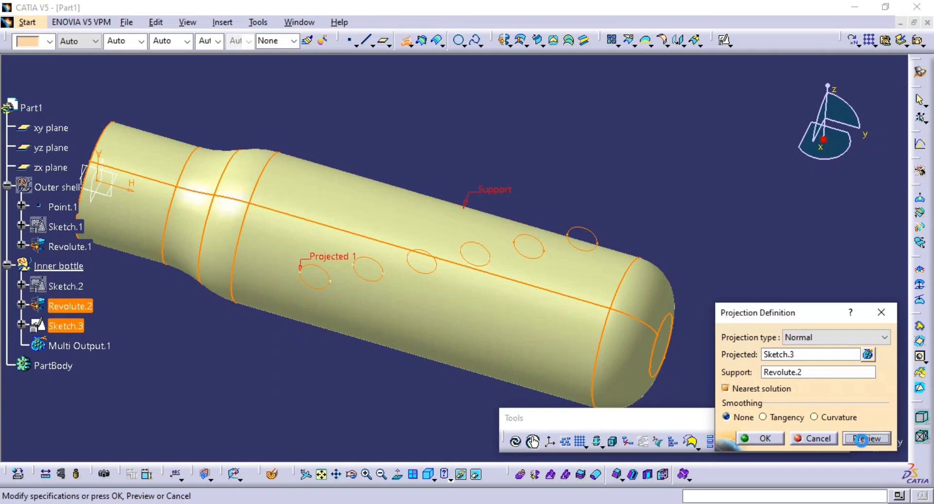
left_click(760, 436)
left_click(863, 437)
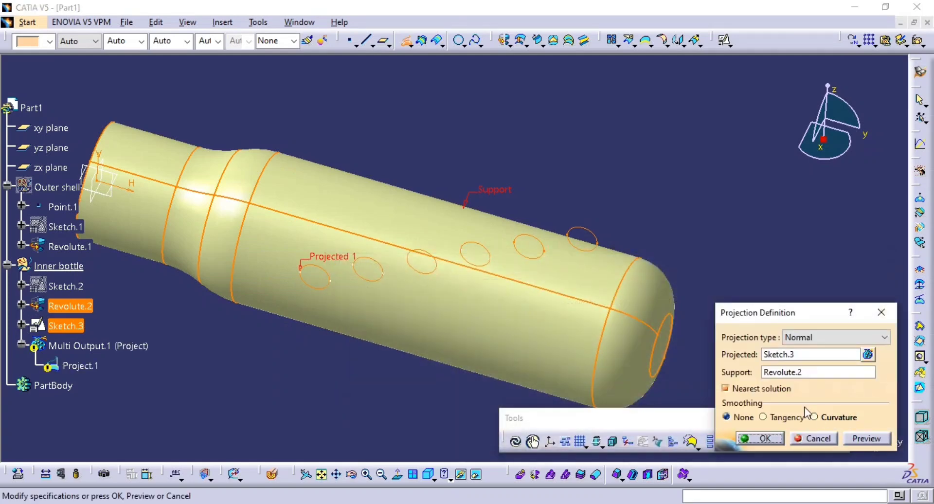
left_click(761, 389)
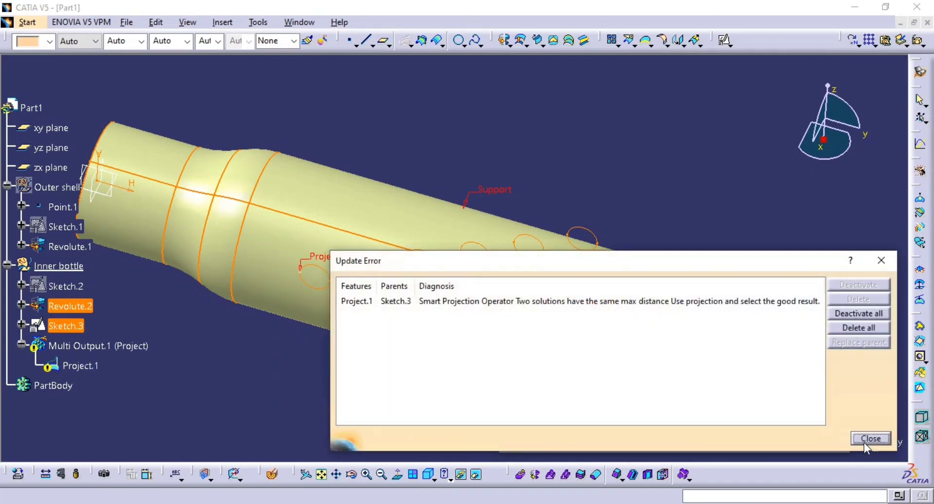
left_click(866, 439)
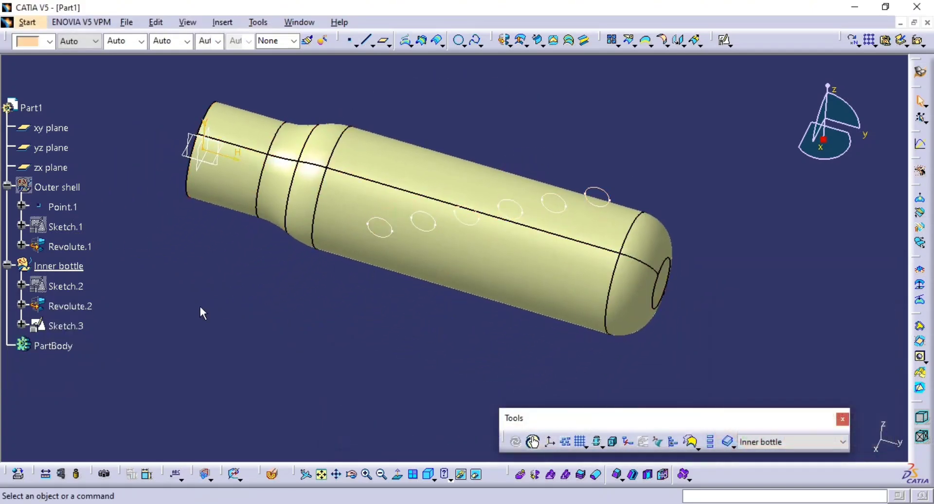
Edit Sketch.3 to set the first circle's vertical offset from the axis to 40 mm, and exit the sketch.
left_click(62, 325)
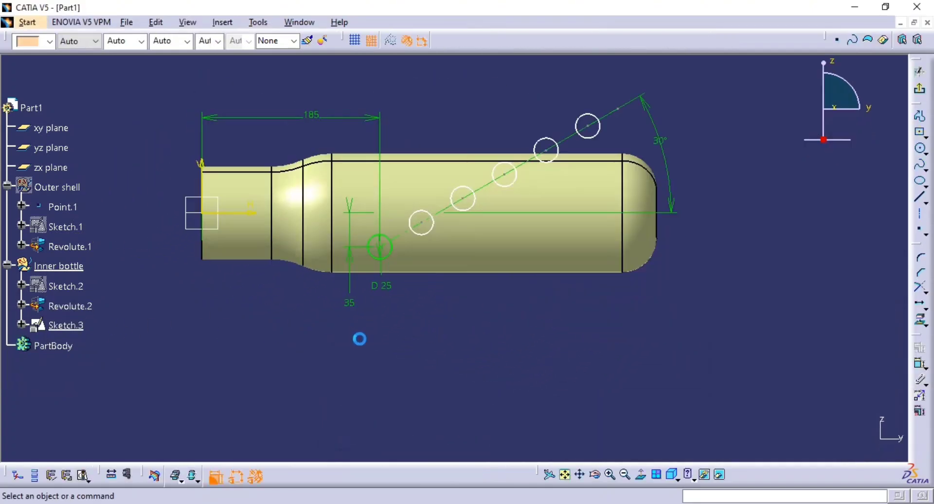
double_click(386, 297)
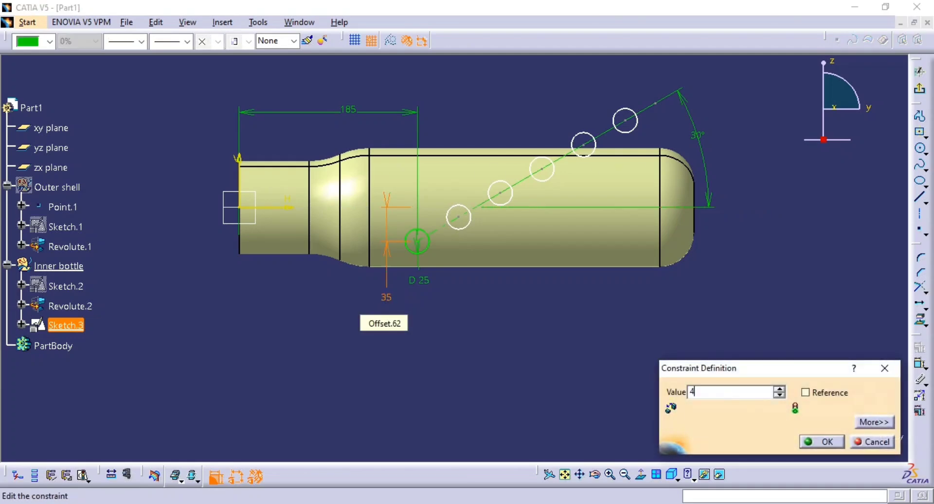
key("Return")
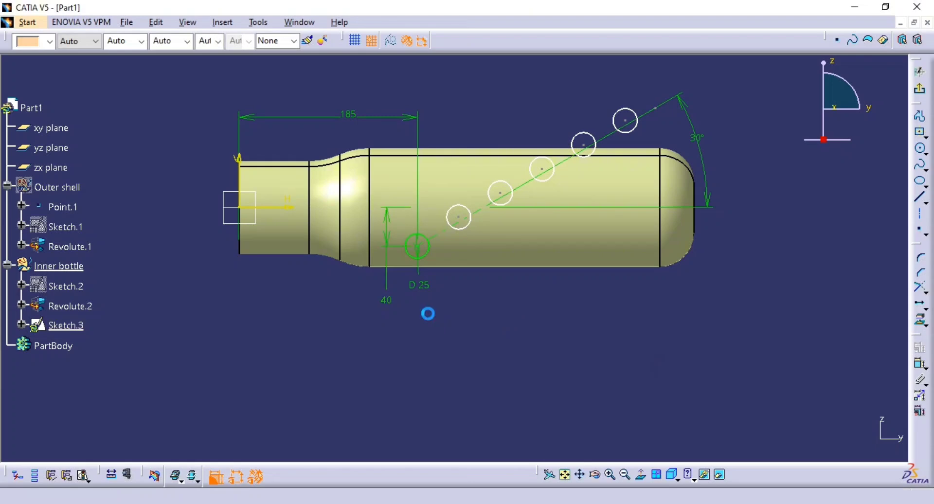
left_click(919, 88)
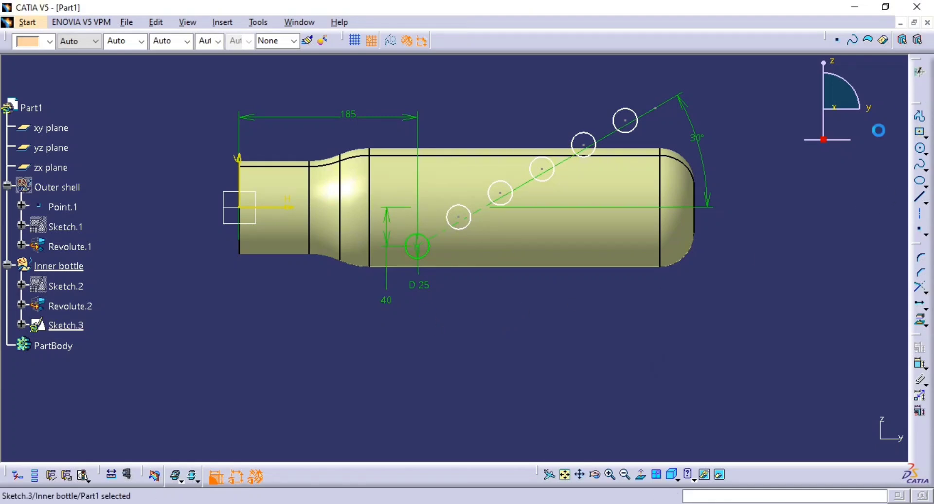
Switch to the reference PDF to compare the angled hole row with page 60, and return to the CATIA model.
mouse_move(593, 256)
middle_mouse_down()
mouse_move(629, 197)
mouse_move(486, 235)
mouse_move(530, 228)
middle_mouse_up()
key("alt+Tab")
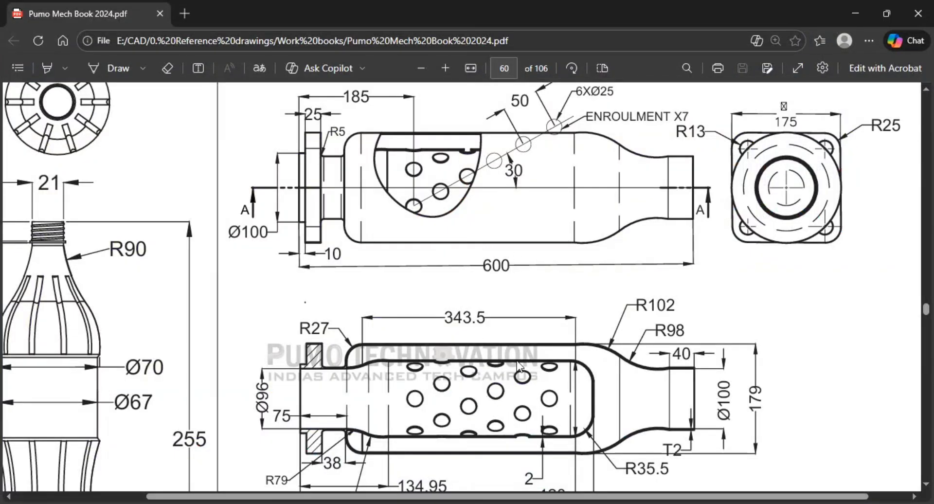
key("alt+Tab")
mouse_move(494, 306)
middle_mouse_down()
mouse_move(519, 214)
mouse_move(521, 257)
middle_mouse_up()
key("alt+Tab")
key("alt+Tab")
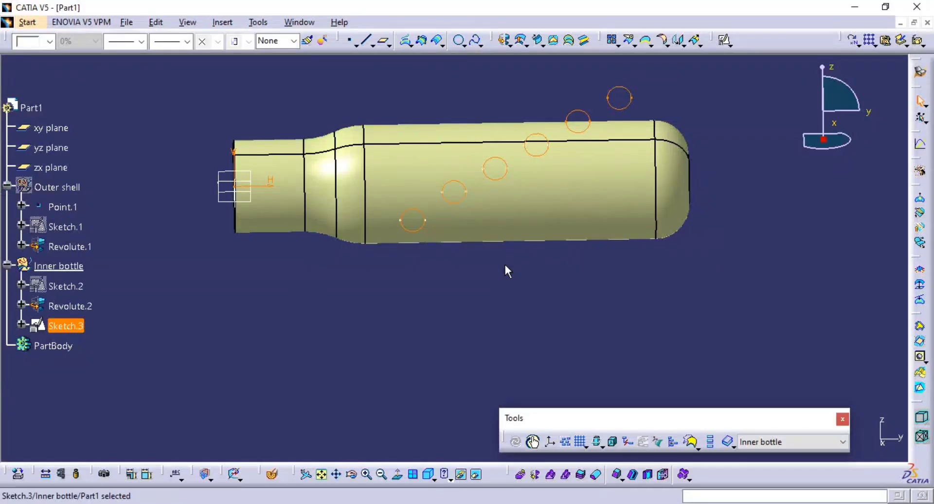
Create a reference plane offset 165 mm from the yz plane, out in front of the inner bottle.
middle_click_drag(446, 273, 339, 327)
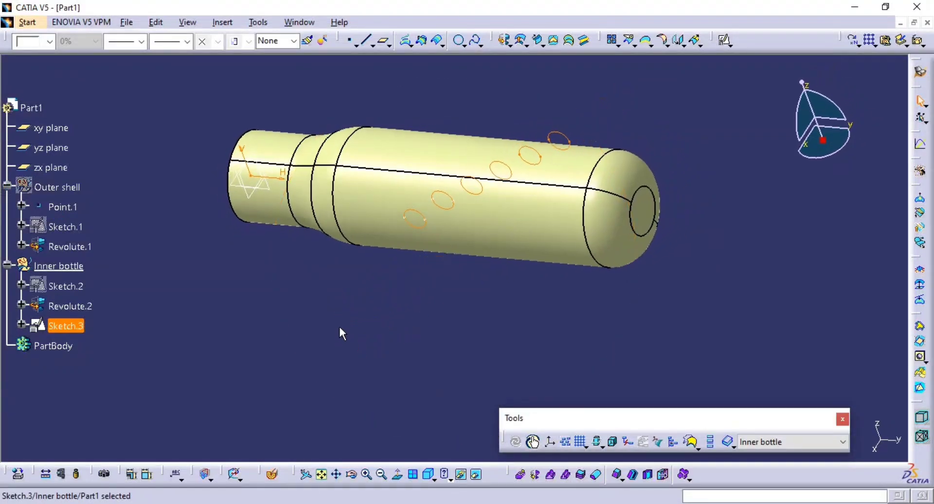
middle_click_drag(302, 297, 576, 224)
middle_click(575, 194)
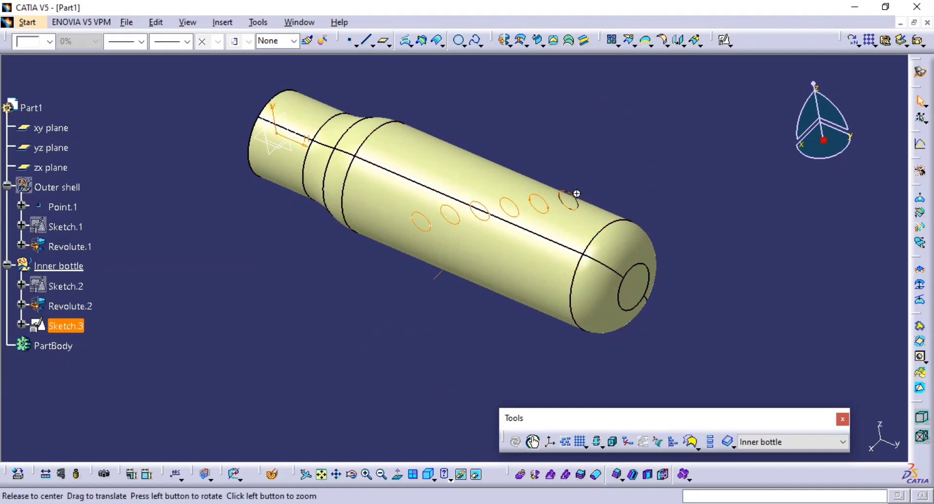
left_click(380, 42)
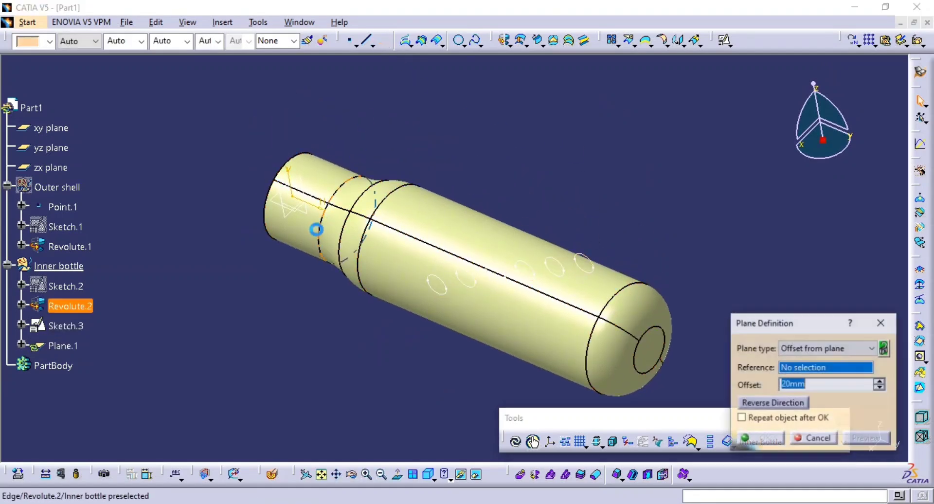
left_click(305, 222)
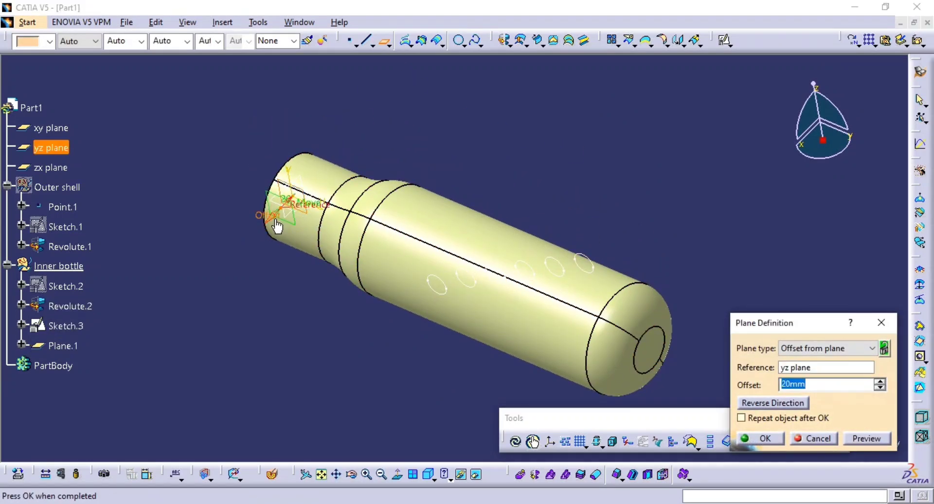
left_click_drag(276, 226, 220, 300)
middle_click_drag(292, 280, 355, 197)
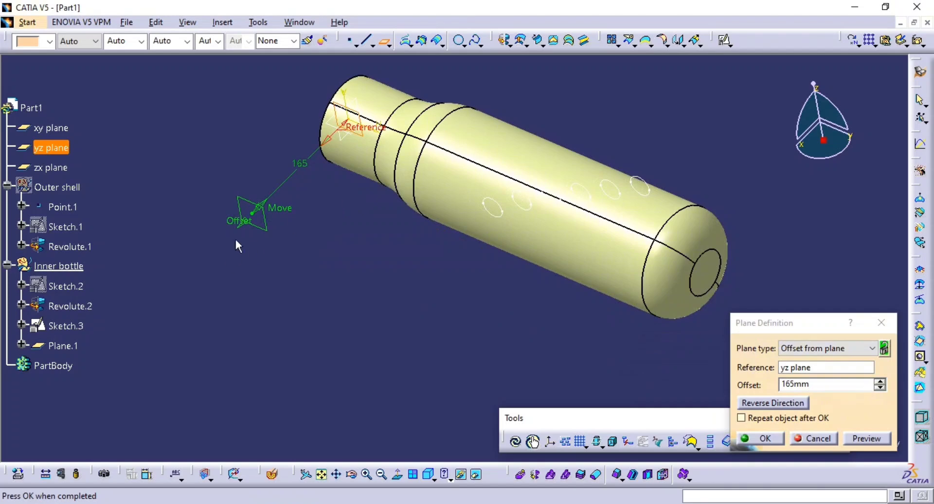
left_click(756, 439)
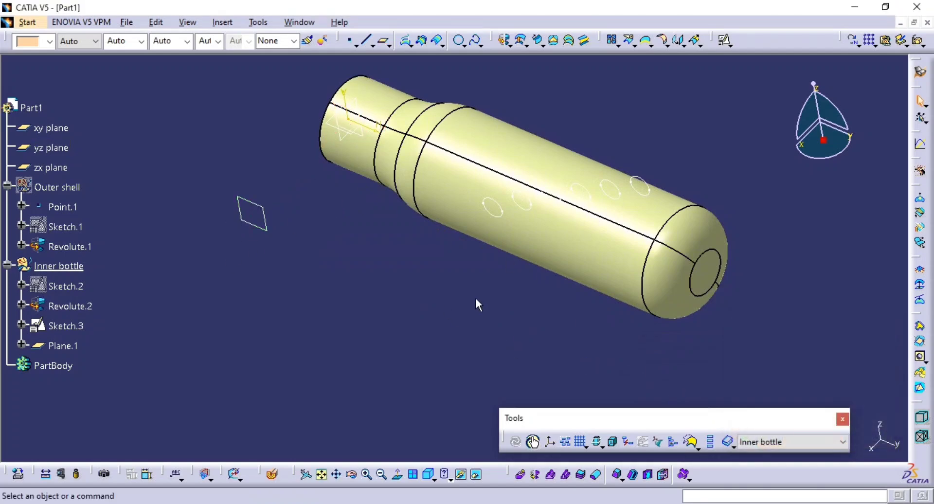
Change the support of Sketch.3 from the yz plane to the new offset plane Plane.1, with Move geometry enabled.
left_click(68, 326)
right_click(71, 327)
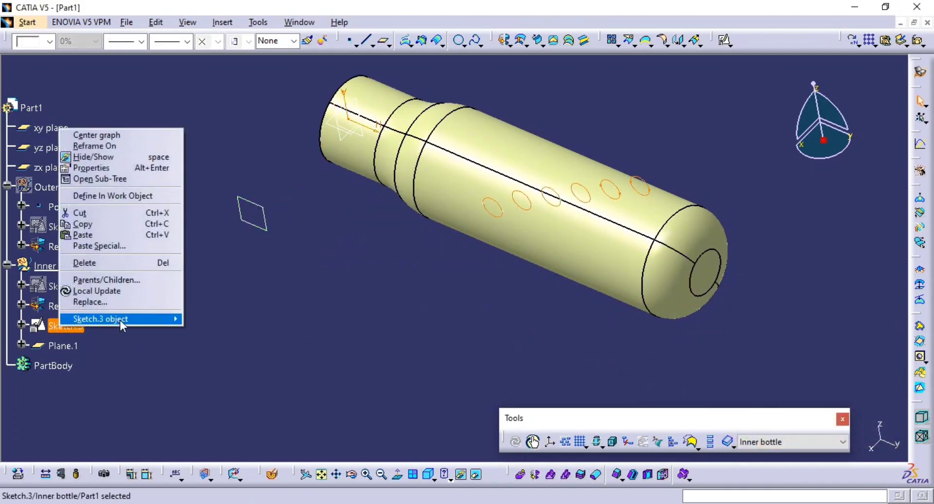
mouse_move(121, 320)
left_click(258, 334)
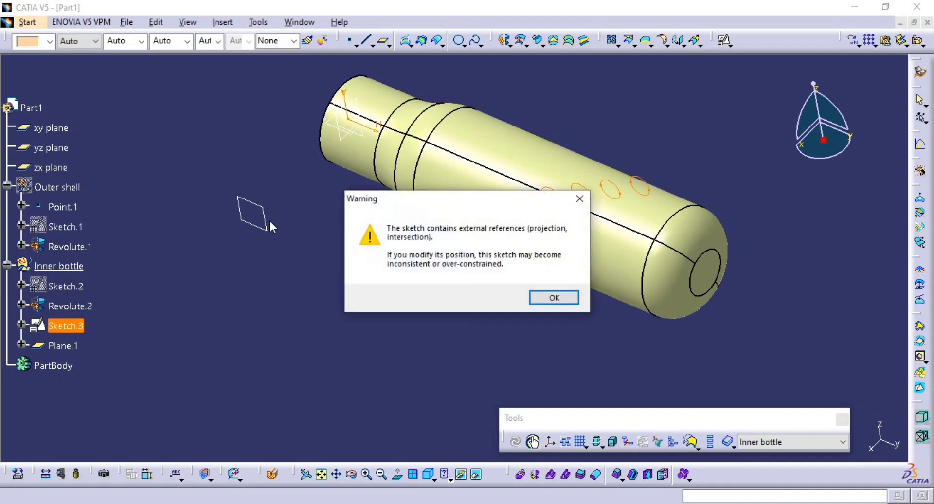
left_click(552, 298)
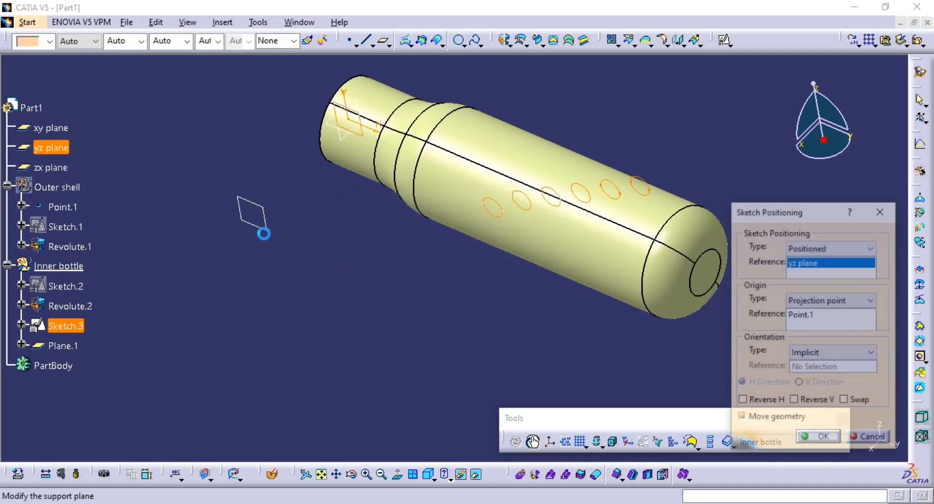
left_click(266, 226)
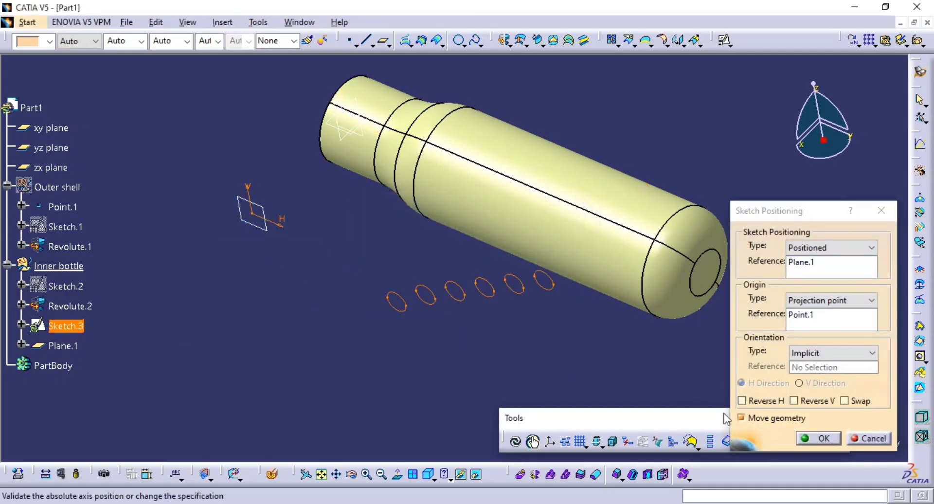
left_click(817, 439)
Preview a Normal projection of the repositioned Sketch.3 onto Revolute.2 with Nearest solution enabled and smoothing set to None.
mouse_move(480, 328)
middle_mouse_down()
mouse_move(417, 298)
mouse_move(477, 316)
mouse_move(503, 289)
middle_mouse_up()
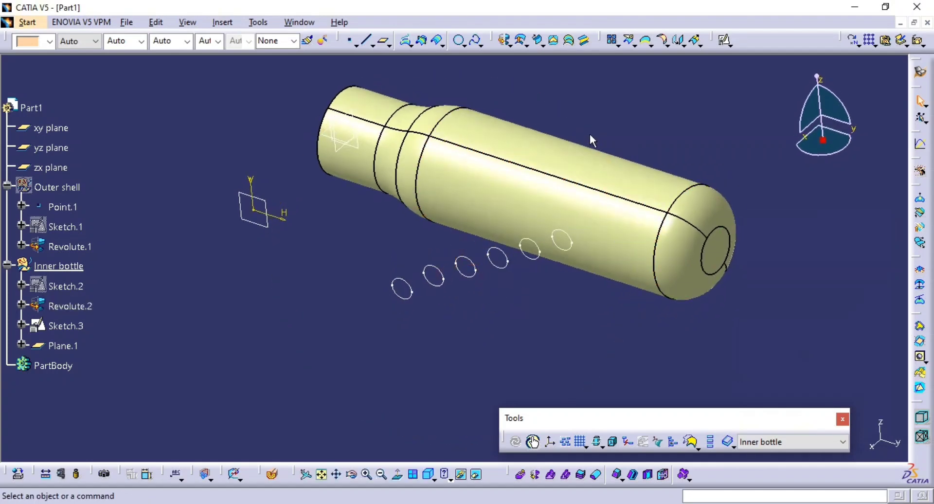
left_click(406, 41)
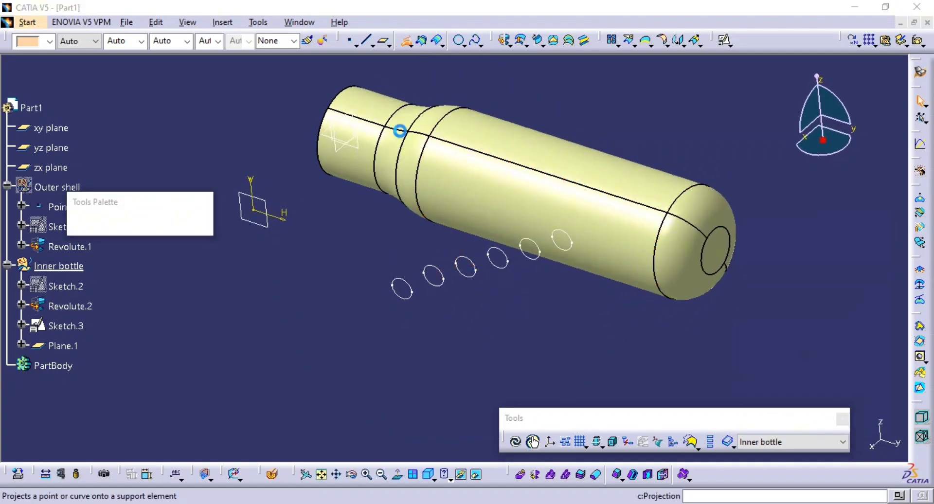
left_click(449, 291)
left_click(606, 254)
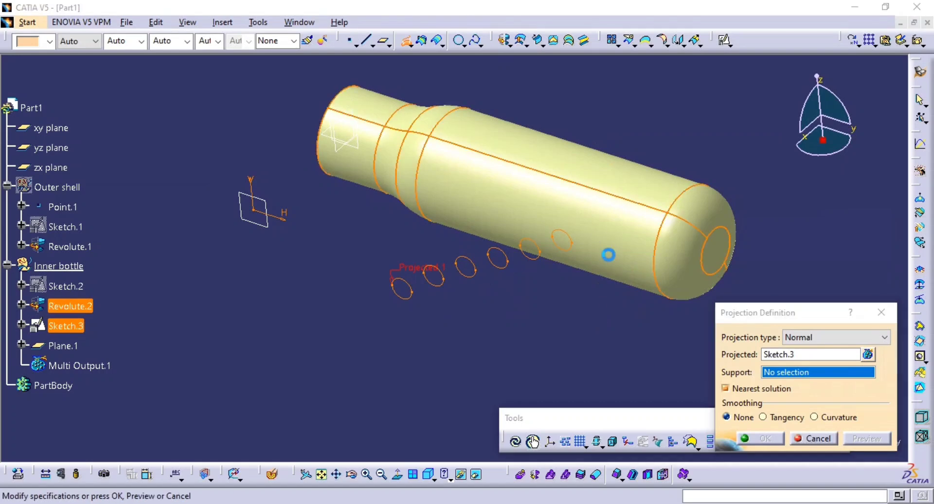
left_click(858, 437)
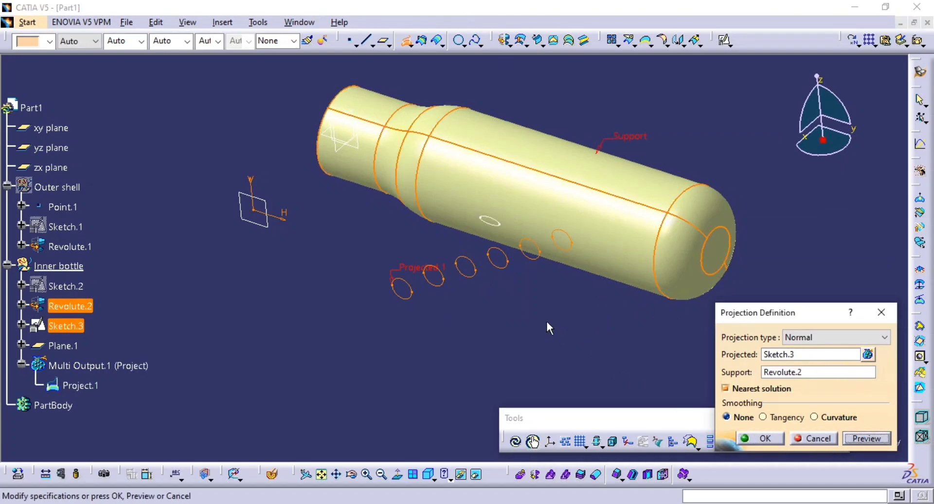
middle_click_drag(548, 327, 581, 305)
Disable Nearest solution and preview all the projected circles on the inner bottle.
left_click(744, 392)
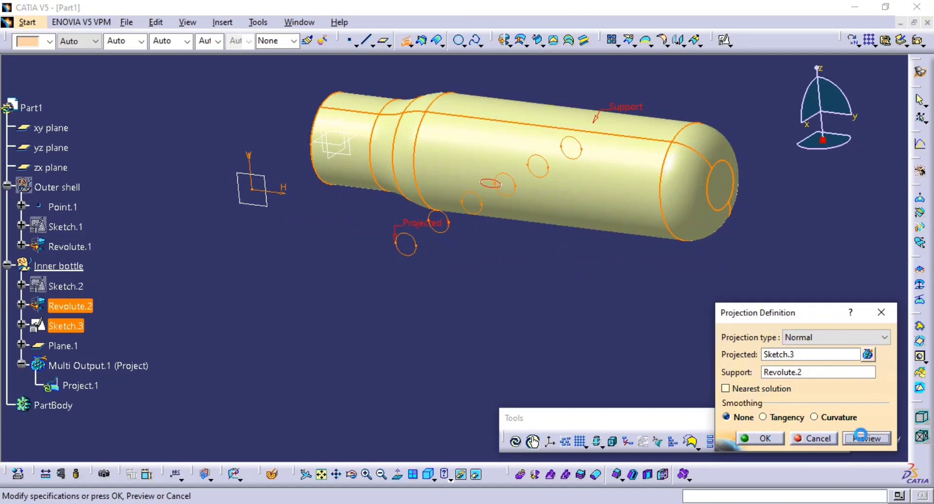
middle_click_drag(651, 348, 559, 302)
left_click(738, 404)
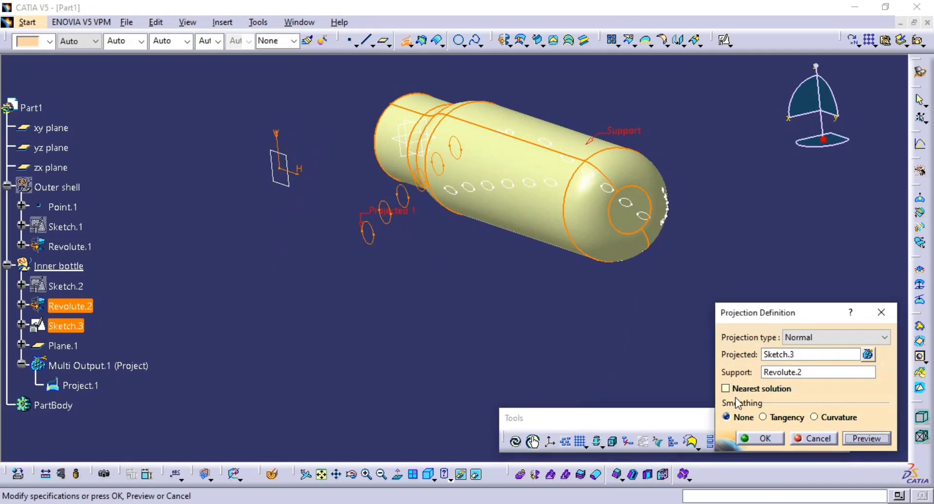
Try Nearest solution and Curvature smoothing on the projection of the Sketch.3 circles onto Revolute.2, and discard the projection.
left_click(754, 392)
middle_click_drag(444, 252, 553, 283)
left_click(889, 440)
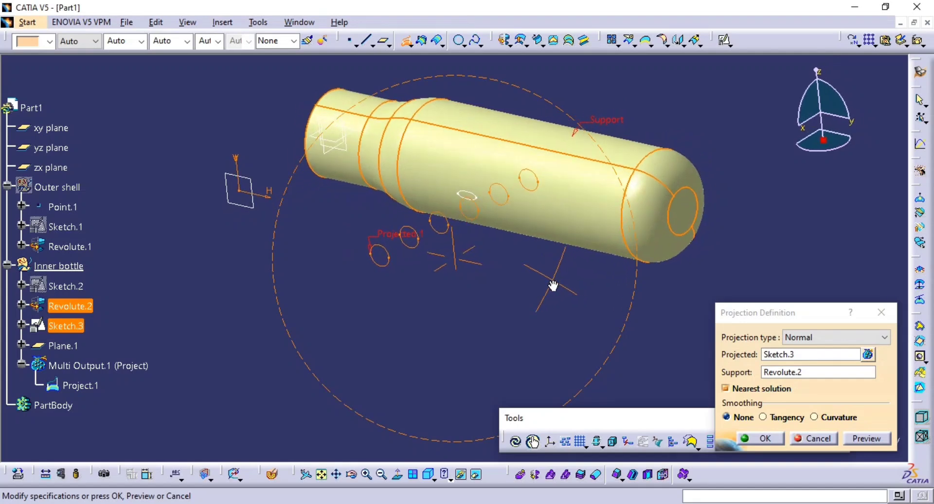
left_click(815, 417)
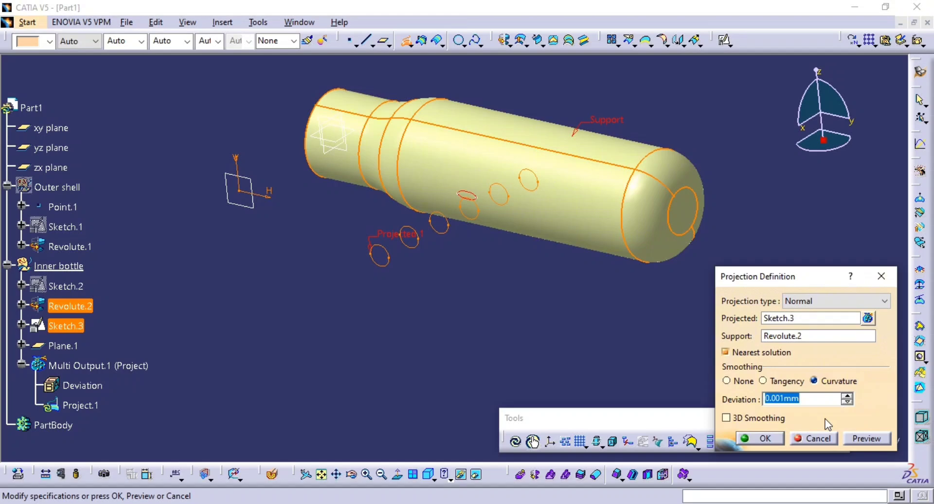
left_click(815, 438)
mouse_move(579, 260)
middle_mouse_down()
mouse_move(458, 275)
mouse_move(577, 252)
middle_mouse_up()
Examine the angled hole row in the page 60 drawing and compare it with the circles in front of the inner bottle.
key("alt+Tab")
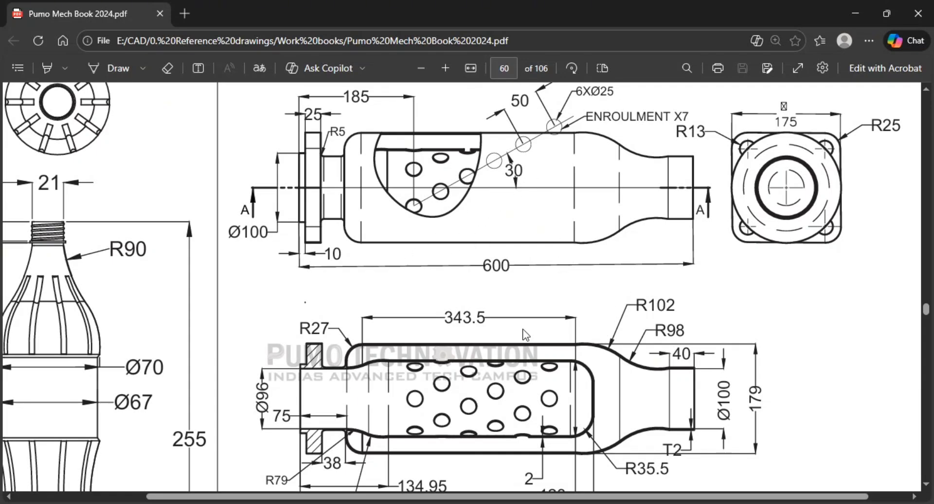
key("alt+Tab")
key("alt+Tab")
key("alt+Tab")
mouse_move(494, 252)
middle_mouse_down()
mouse_move(438, 252)
mouse_move(370, 276)
mouse_move(431, 276)
middle_mouse_up()
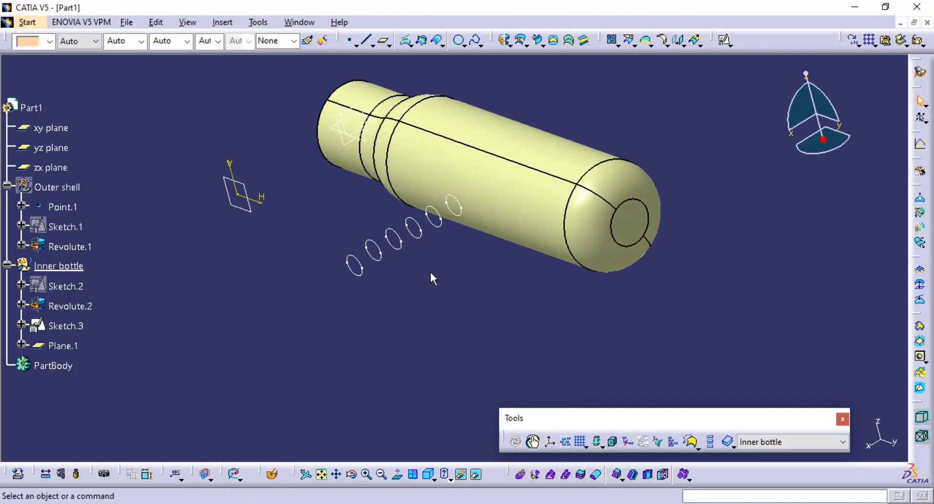
middle_click_drag(275, 263, 287, 258)
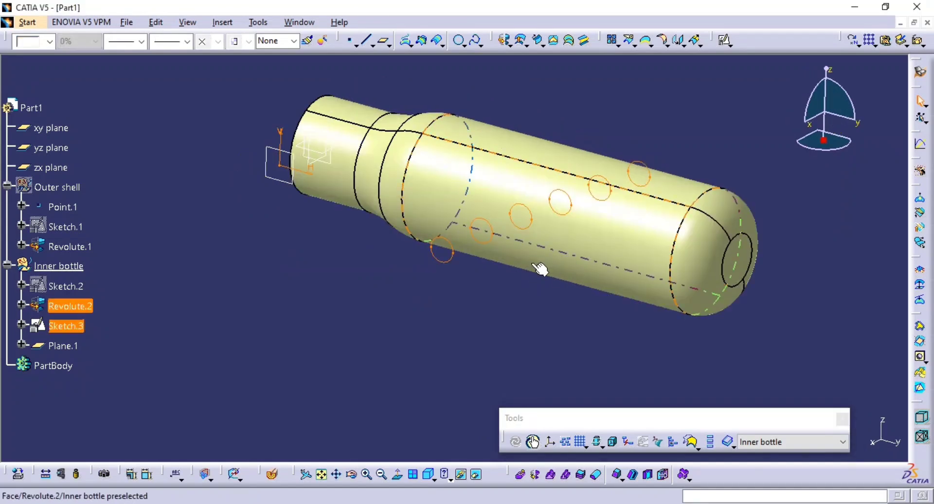
mouse_move(541, 268)
middle_mouse_down()
mouse_move(513, 274)
mouse_move(494, 261)
mouse_move(476, 279)
middle_mouse_up()
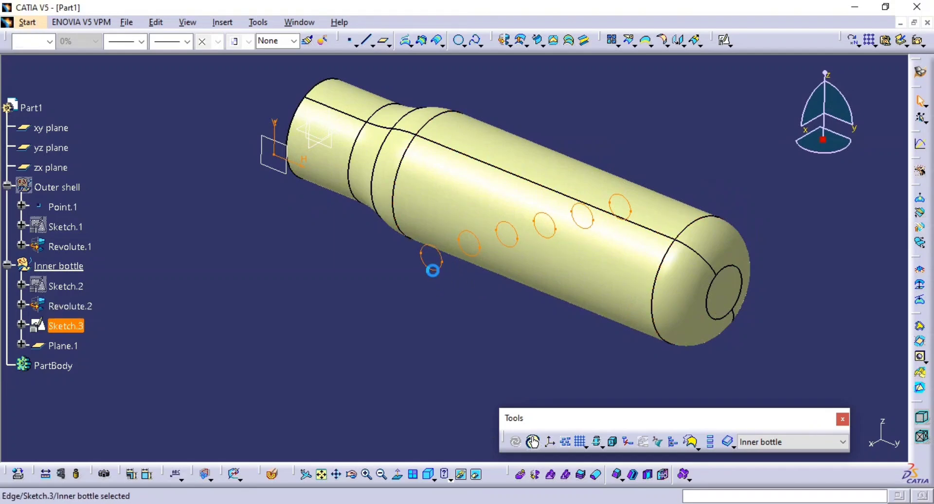
Open Sketch.3 for editing and convert the centre points of the six circles to standard elements.
double_click(433, 271)
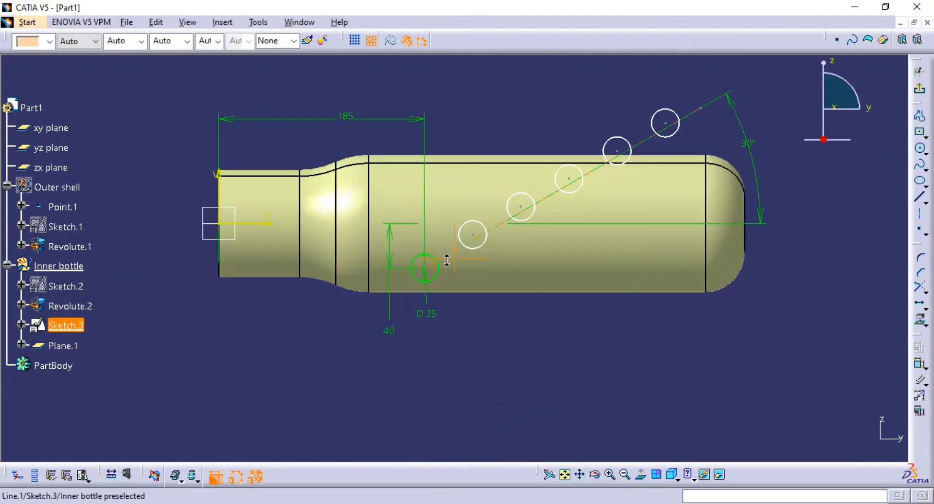
middle_click_drag(446, 261, 438, 302, "ctrl")
mouse_move(622, 123)
left_mouse_down()
mouse_move(590, 198)
mouse_move(435, 322)
left_mouse_up()
left_click(626, 119)
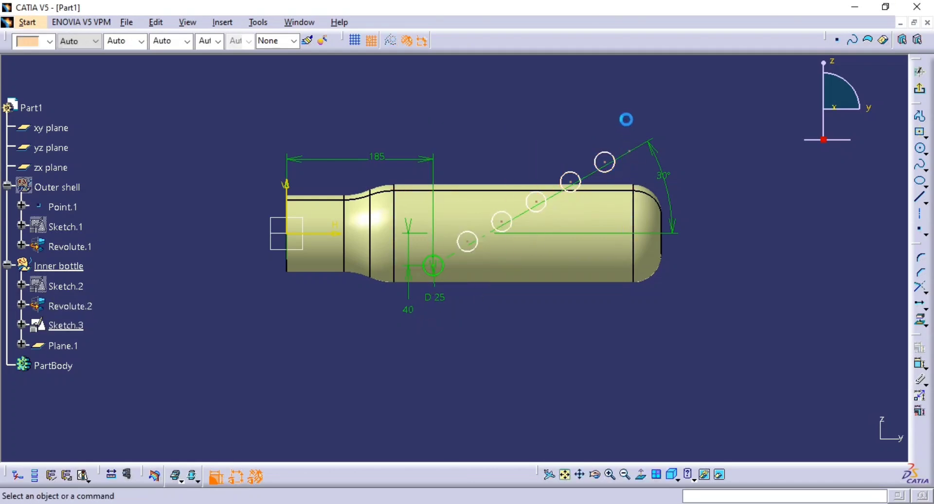
mouse_move(626, 119)
left_mouse_down()
mouse_move(502, 283)
mouse_move(411, 344)
left_mouse_up()
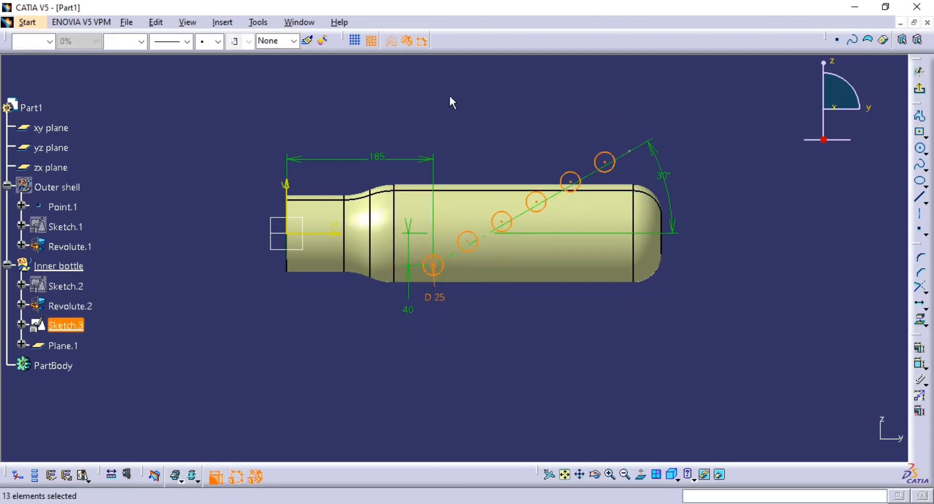
left_click(778, 217)
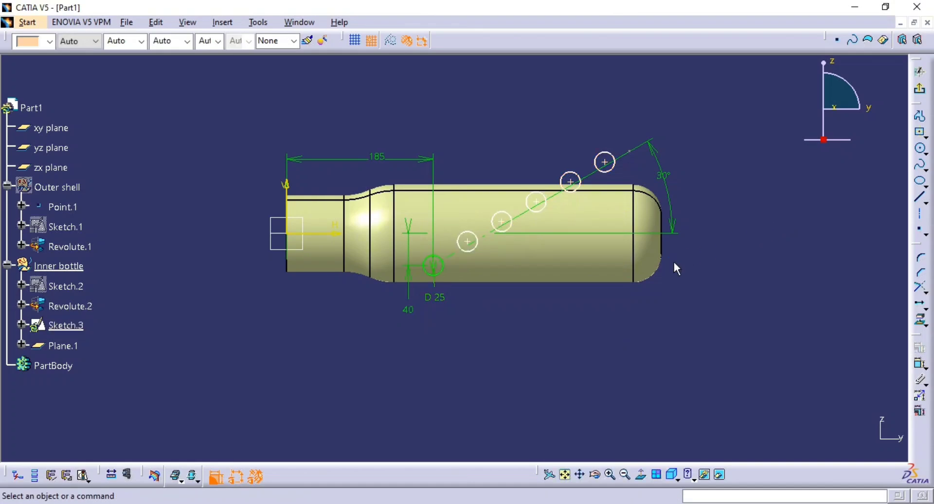
Convert all six circles in Sketch.3 to construction elements and exit the sketch.
middle_click_drag(675, 268, 645, 166)
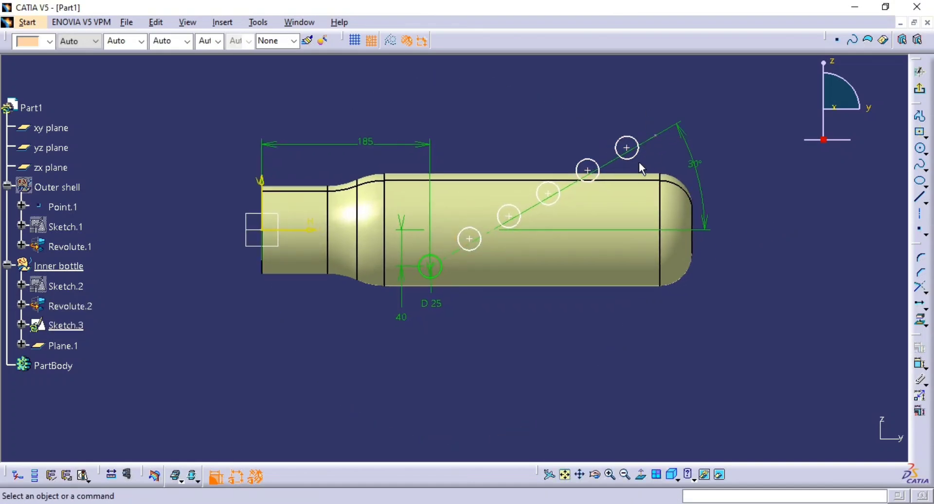
left_click(635, 156)
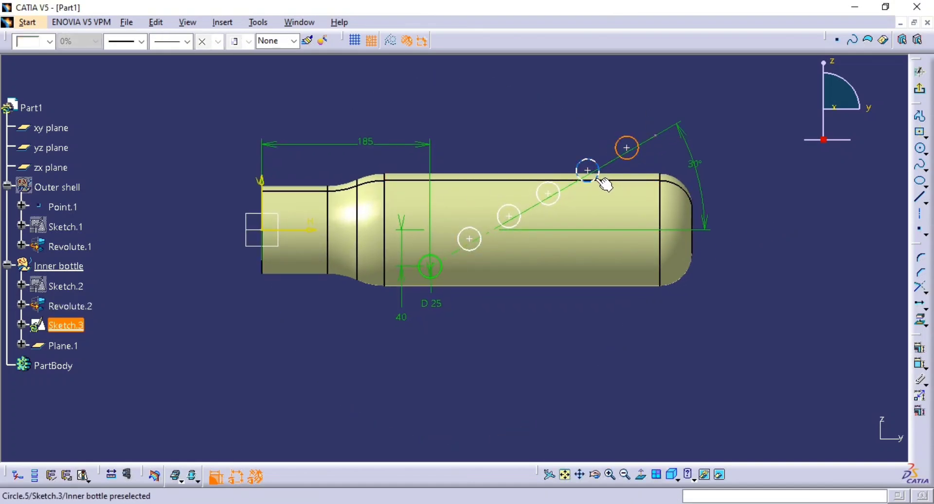
left_click(556, 201, "ctrl")
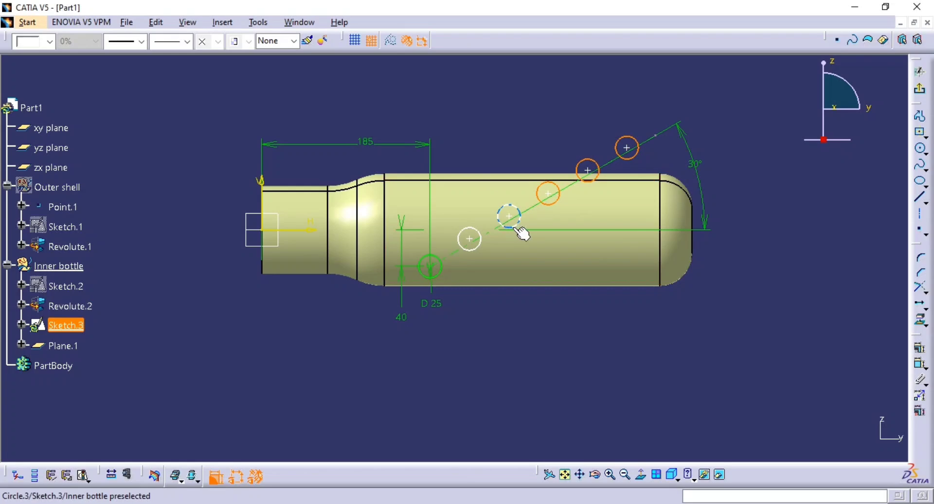
left_click(475, 249, "ctrl")
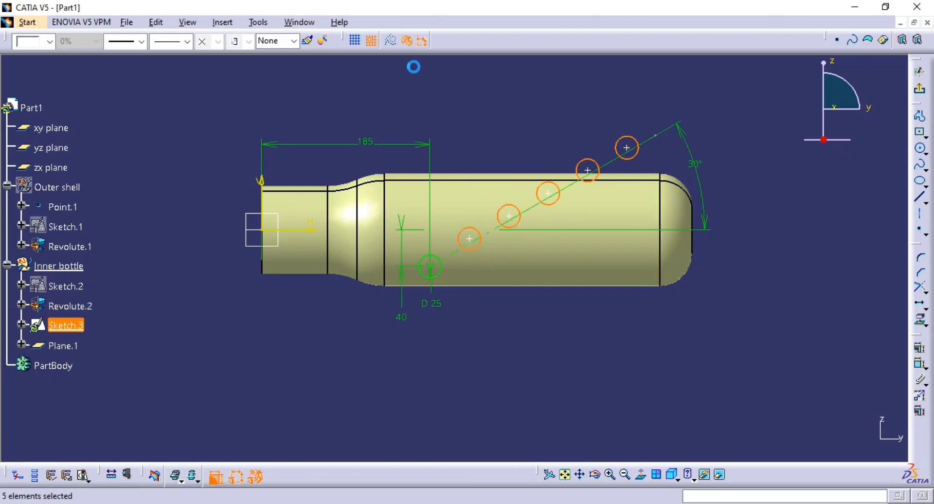
left_click(441, 276, "ctrl")
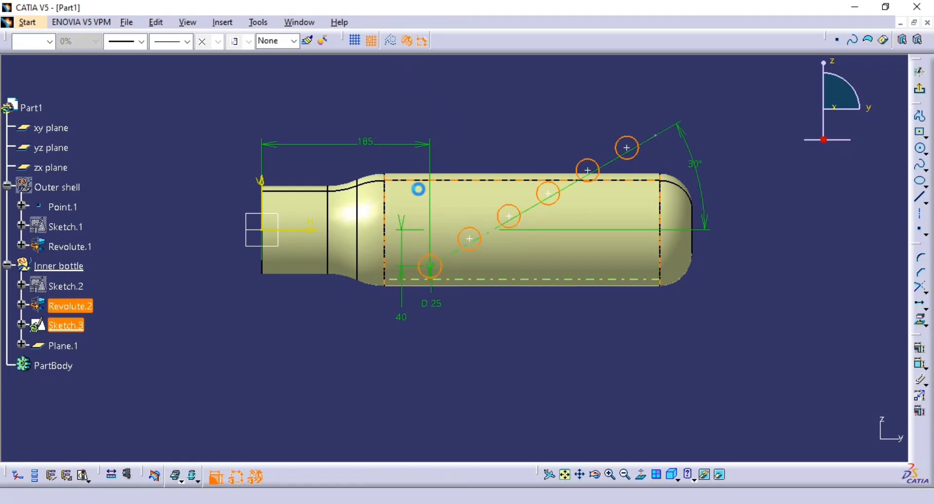
left_click(394, 42)
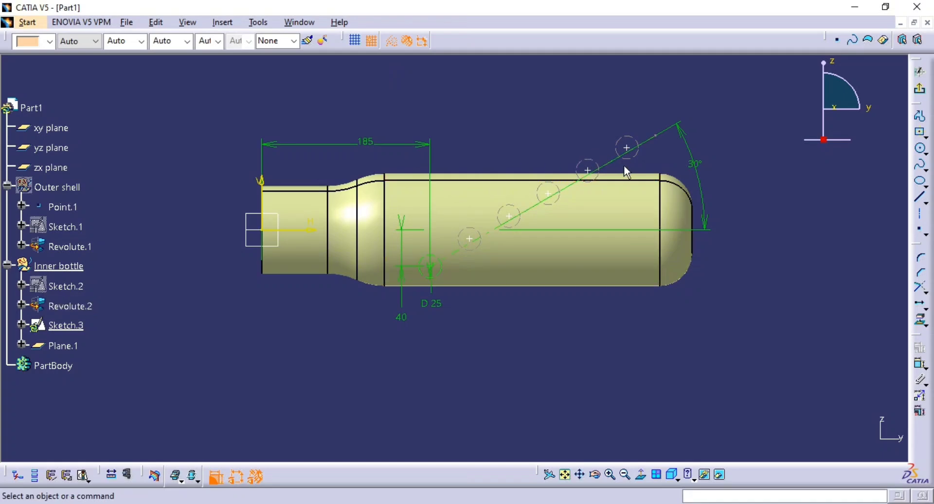
middle_click_drag(510, 292, 514, 281)
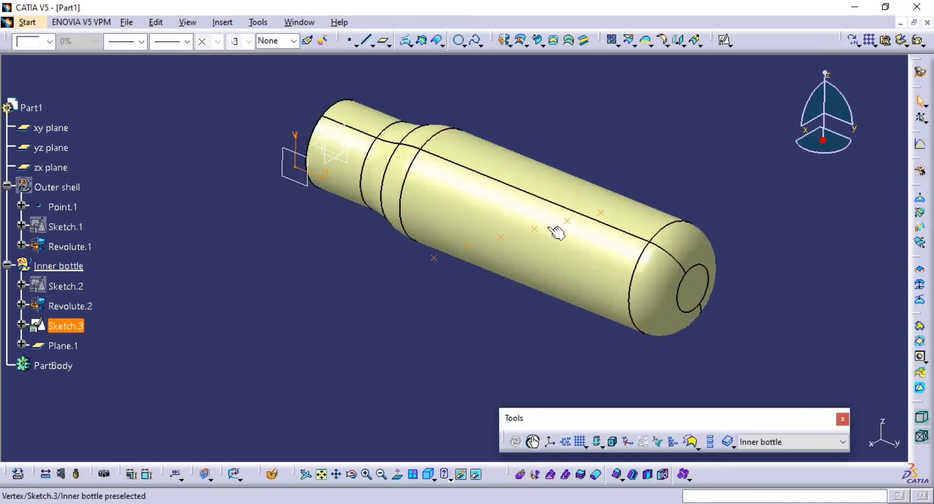
Project the Sketch.3 points onto Revolute.2 with a Normal projection, Nearest solution disabled and smoothing set to None.
left_click(409, 42)
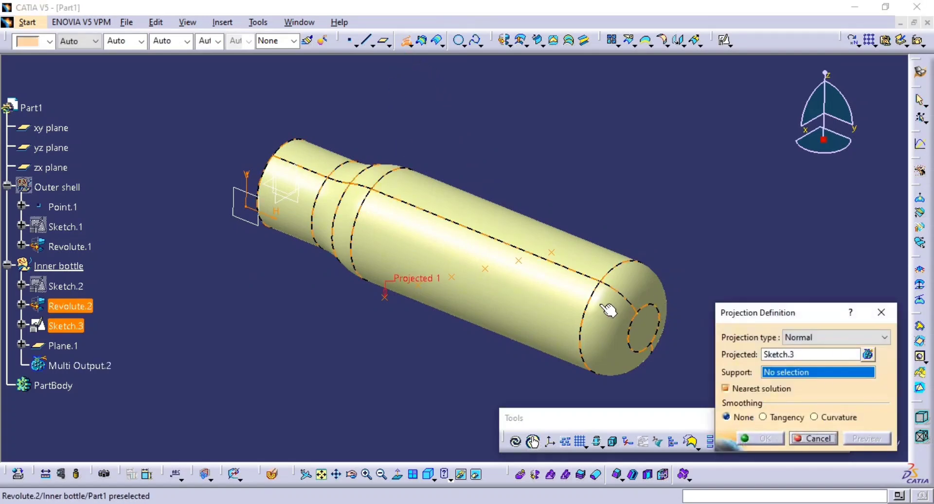
middle_click_drag(608, 309, 513, 291)
left_click(437, 322)
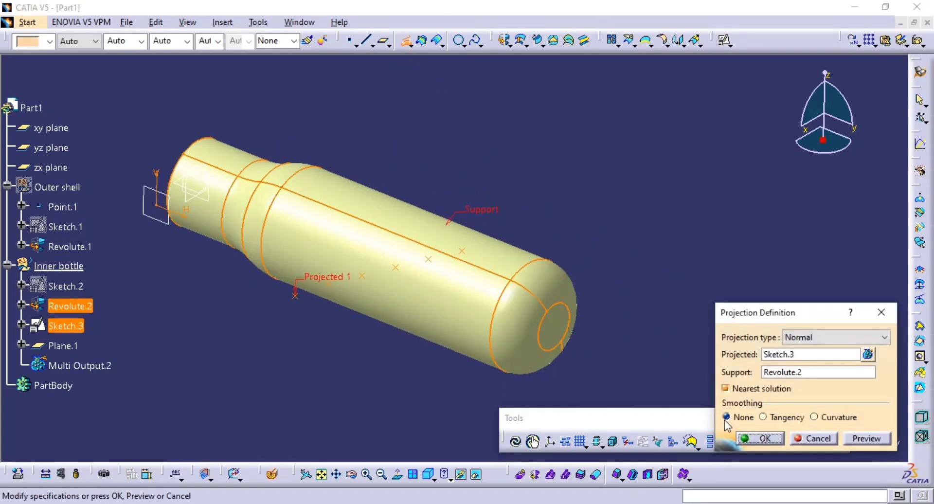
left_click(857, 436)
middle_click_drag(330, 321, 358, 360)
left_click(737, 388)
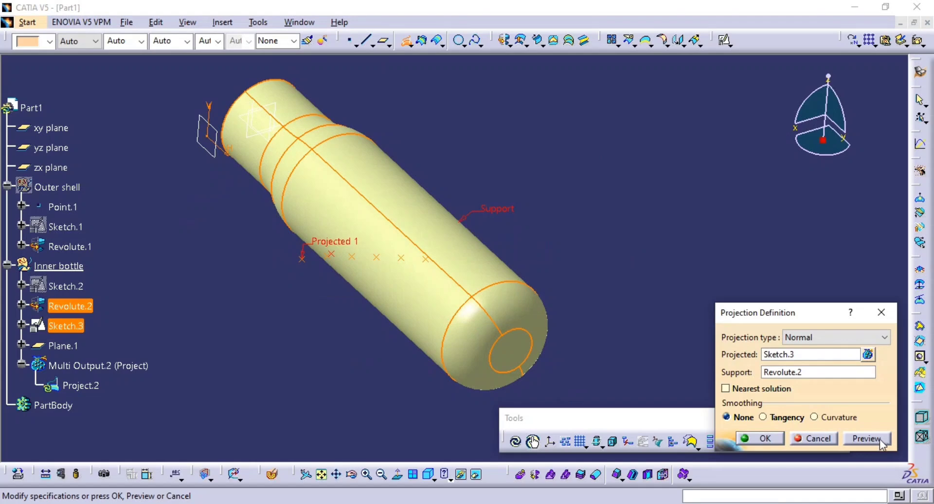
middle_click_drag(432, 314, 485, 299)
left_click(762, 439)
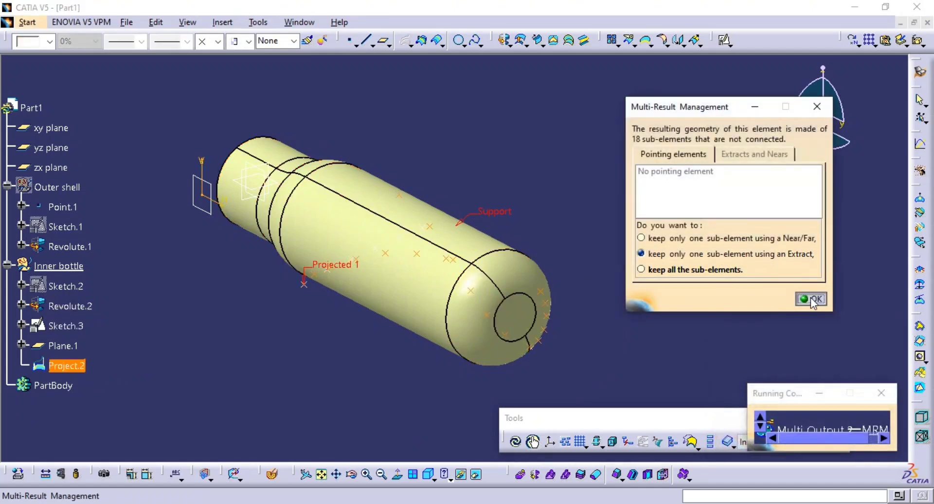
Keep only one sub-element of the projection by extracting a single projected point with Point continuity.
left_click(811, 299)
middle_click_drag(427, 309, 400, 368)
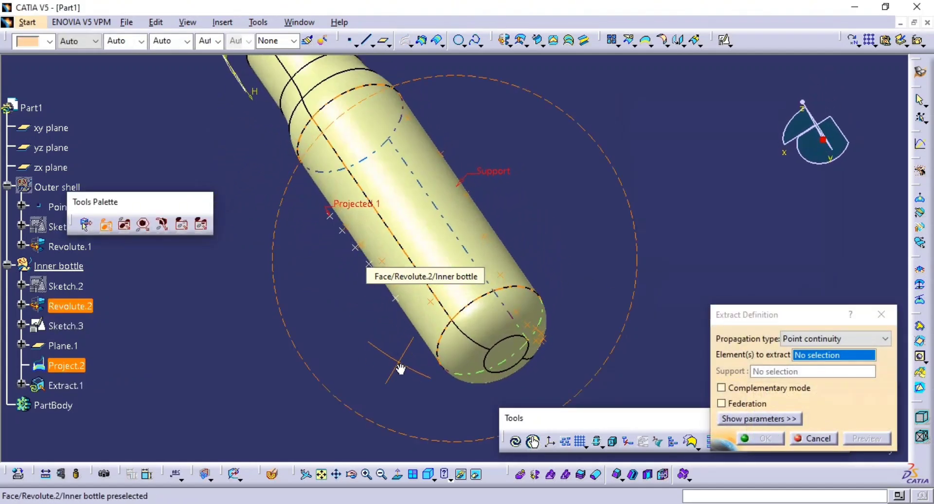
middle_click_drag(277, 281, 273, 234)
middle_click_drag(425, 304, 383, 329)
left_click_drag(312, 170, 444, 342)
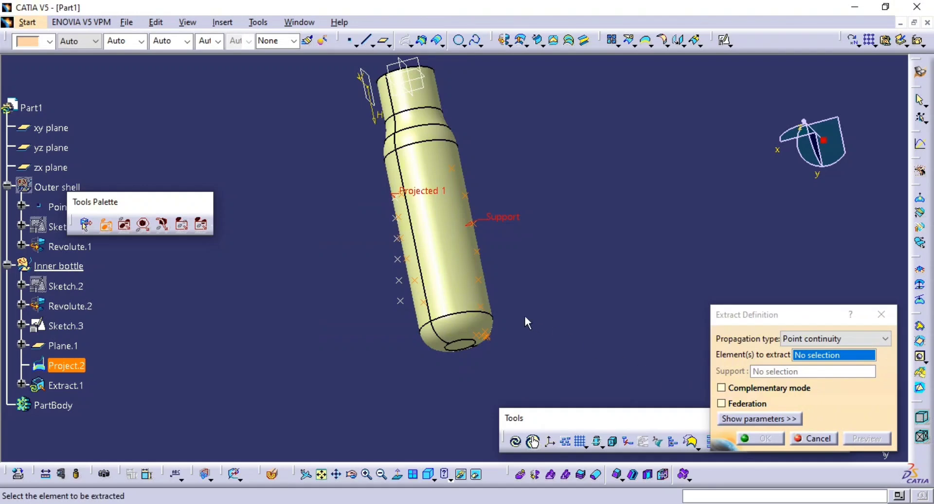
middle_click_drag(451, 308, 424, 278)
left_click(429, 306)
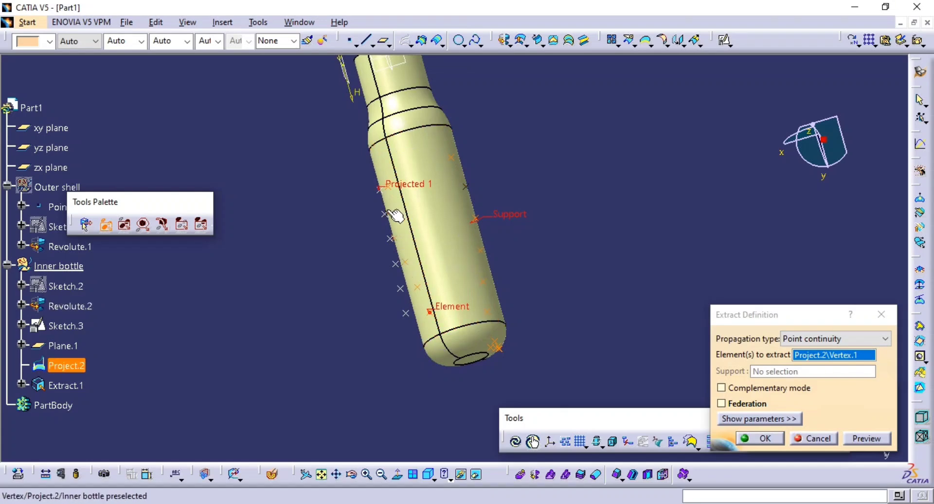
middle_click_drag(403, 244, 483, 235)
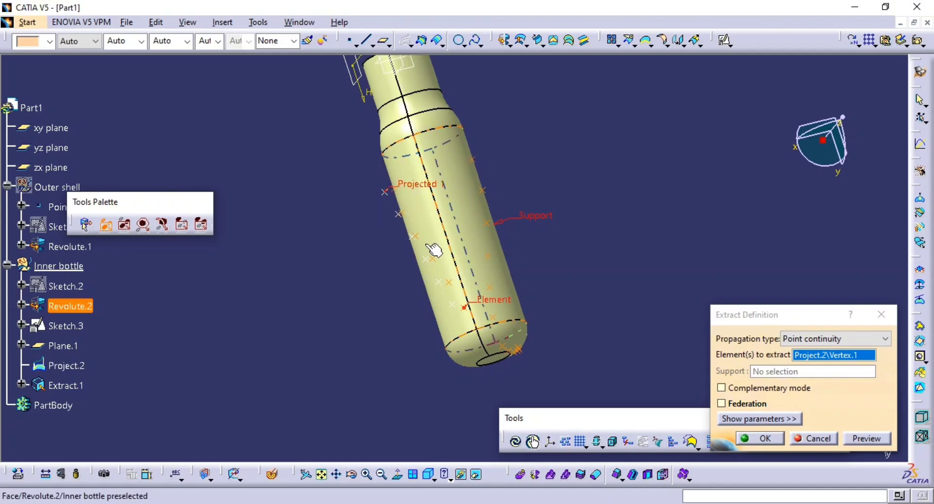
middle_click_drag(433, 248, 559, 165)
middle_click_drag(438, 223, 414, 249)
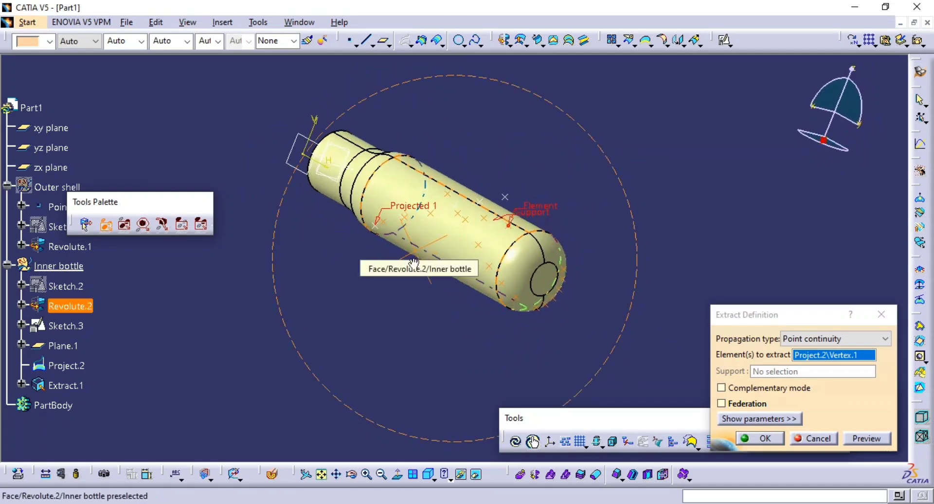
left_click(762, 438)
middle_click_drag(617, 277, 504, 328)
middle_click_drag(474, 253, 535, 214)
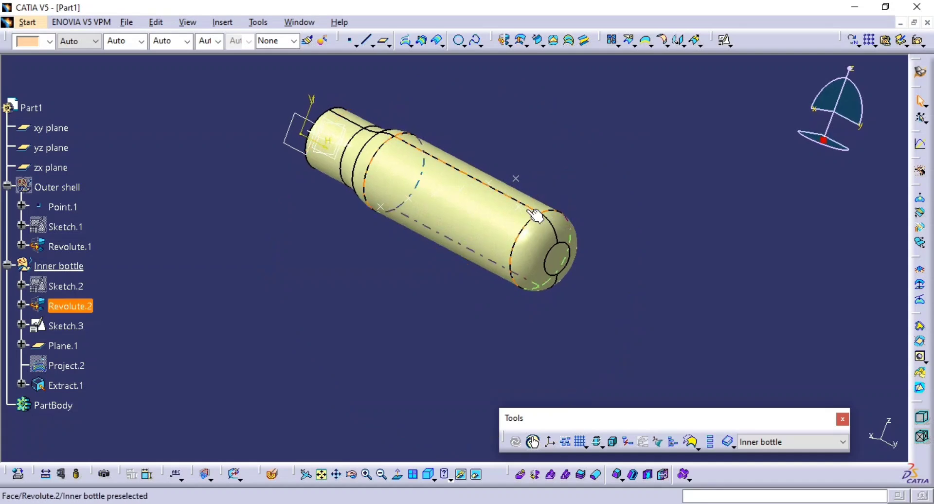
Edit Extract.1 to use a face of Revolute.2 as the element to extract, in place of the projected vertex.
double_click(519, 205)
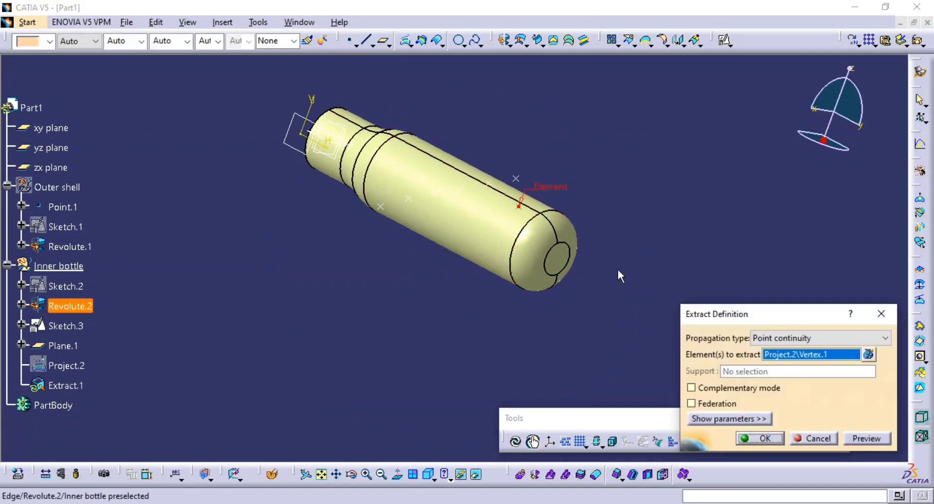
left_click(868, 354)
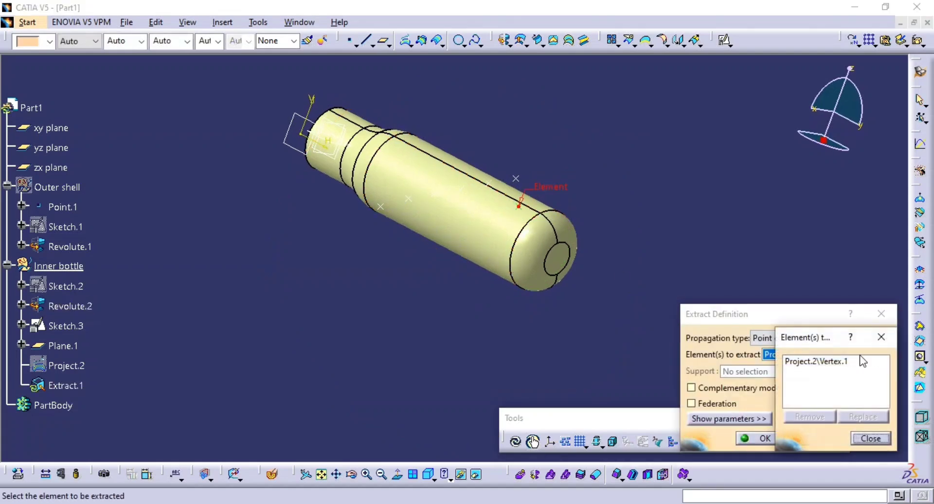
left_click(525, 209)
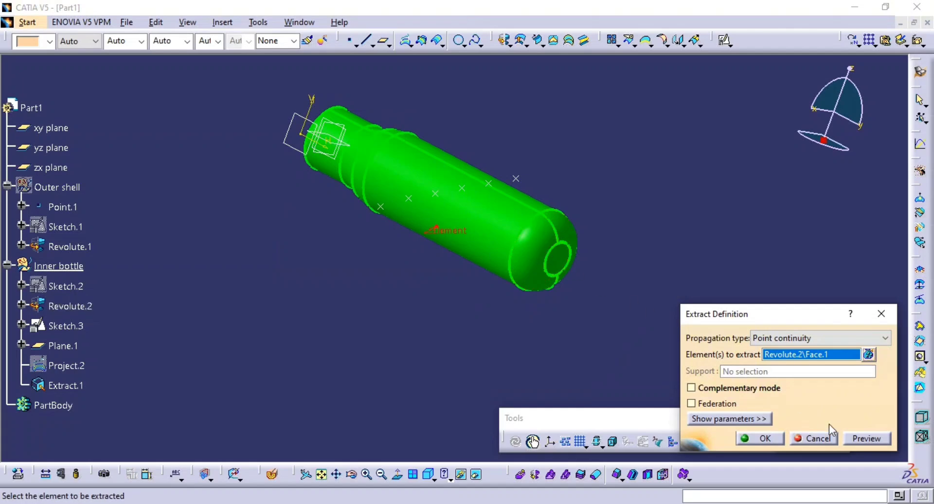
left_click(764, 439)
middle_click_drag(579, 267, 403, 354)
left_click(403, 354)
Show the hidden Project.2 again, and delete both Extract.1 and Project.2 from the Inner bottle set.
left_click(66, 384)
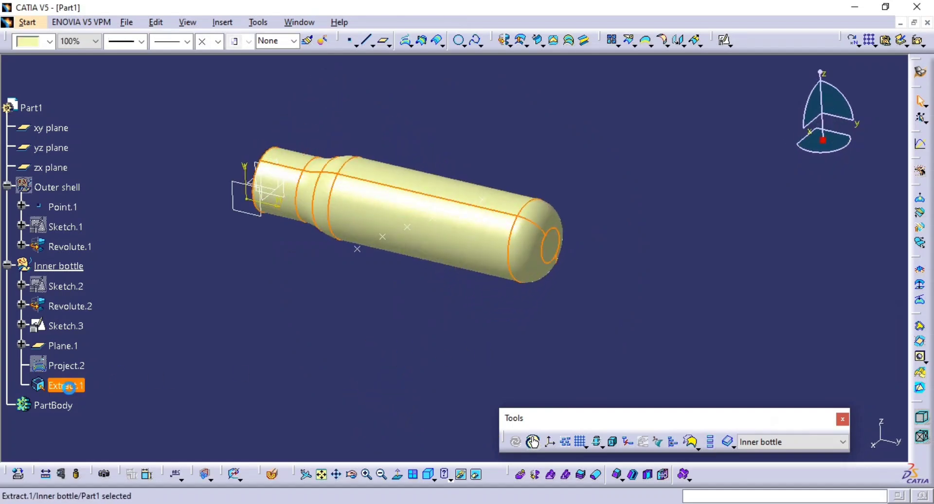
double_click(70, 366)
middle_click_drag(382, 323, 355, 357)
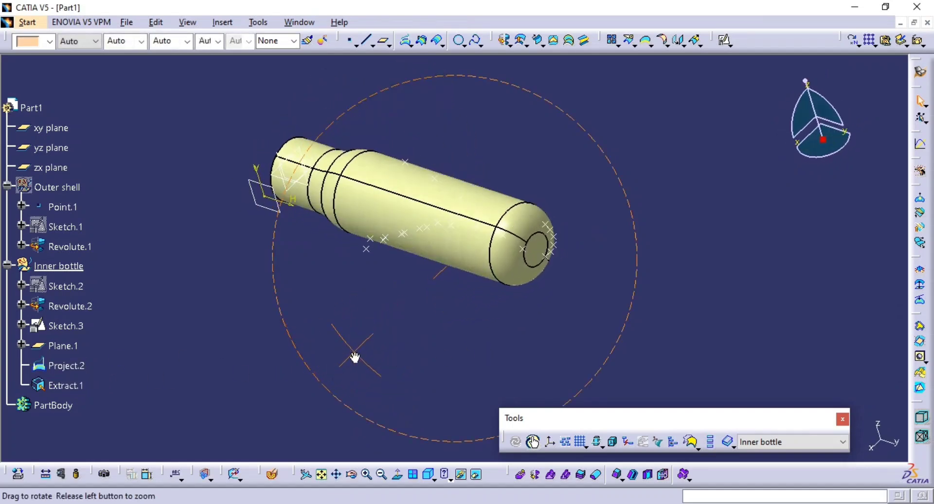
left_click(68, 385)
key("Delete")
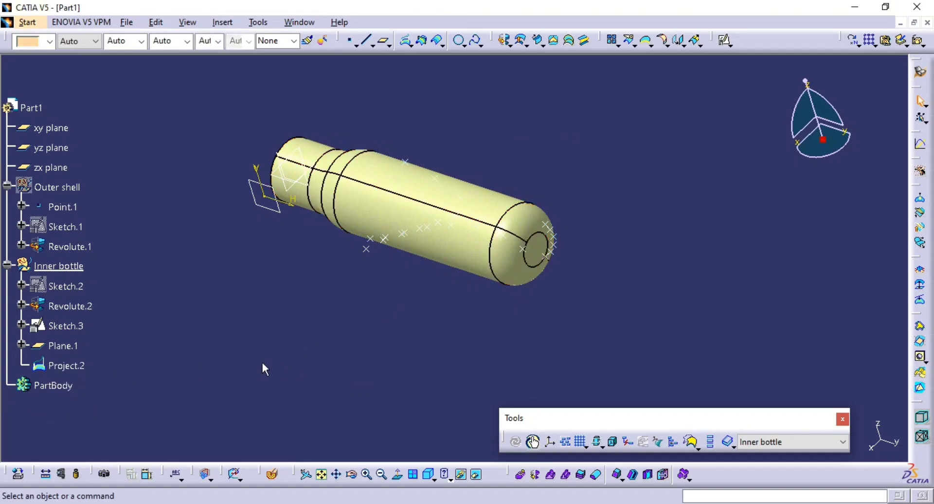
left_click(63, 365)
key("Delete")
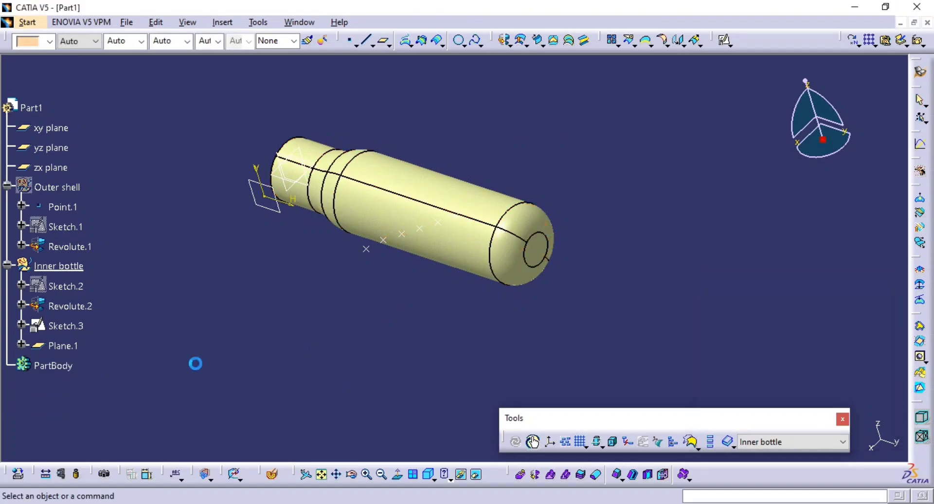
middle_click_drag(195, 364, 498, 248)
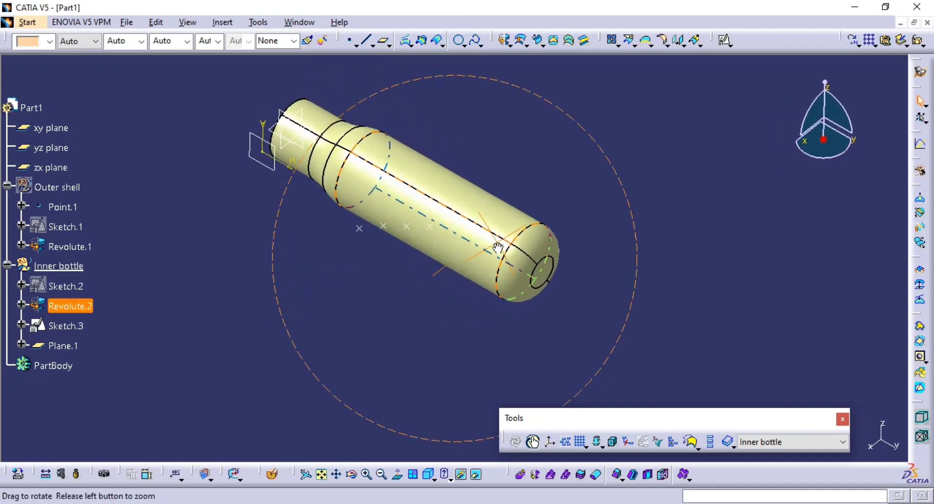
Set up a Normal projection of a single middle vertex of Sketch.3 onto Revolute.2 and preview it.
left_click(405, 41)
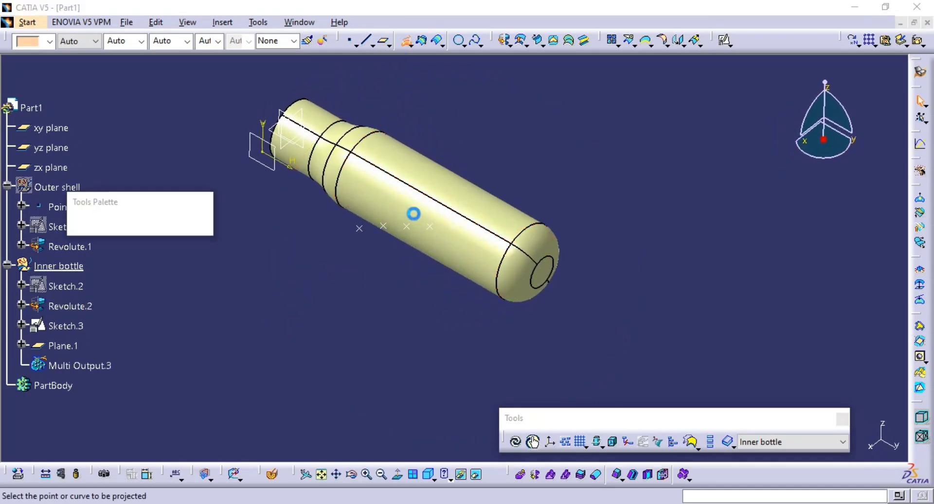
mouse_move(414, 214)
middle_mouse_down()
mouse_move(416, 248)
mouse_move(365, 253)
middle_mouse_up()
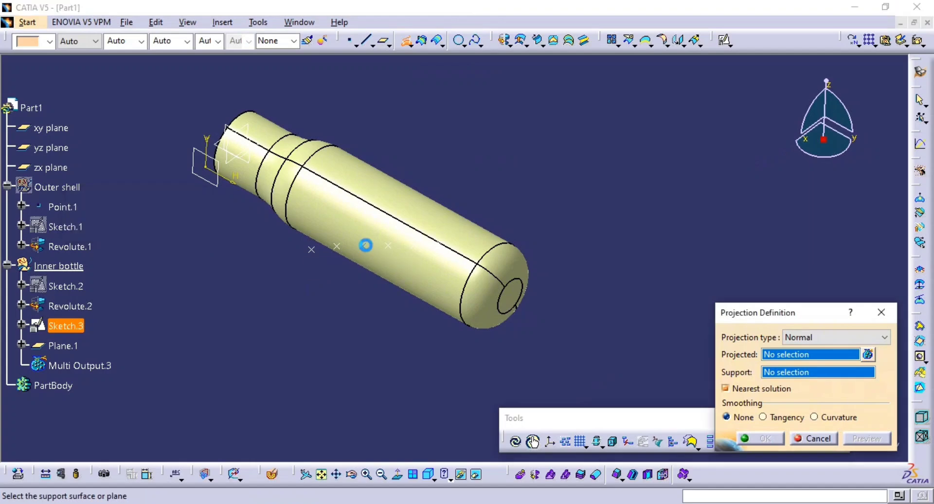
left_click(364, 244)
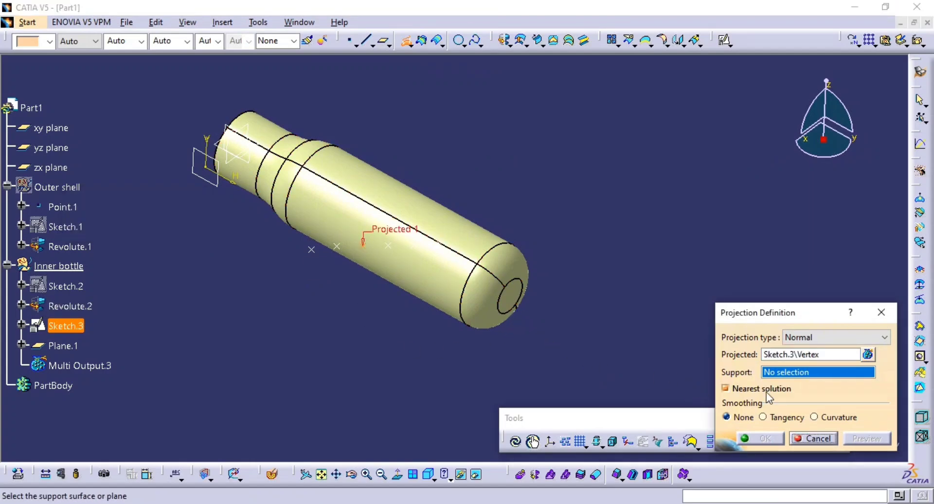
left_click(431, 197)
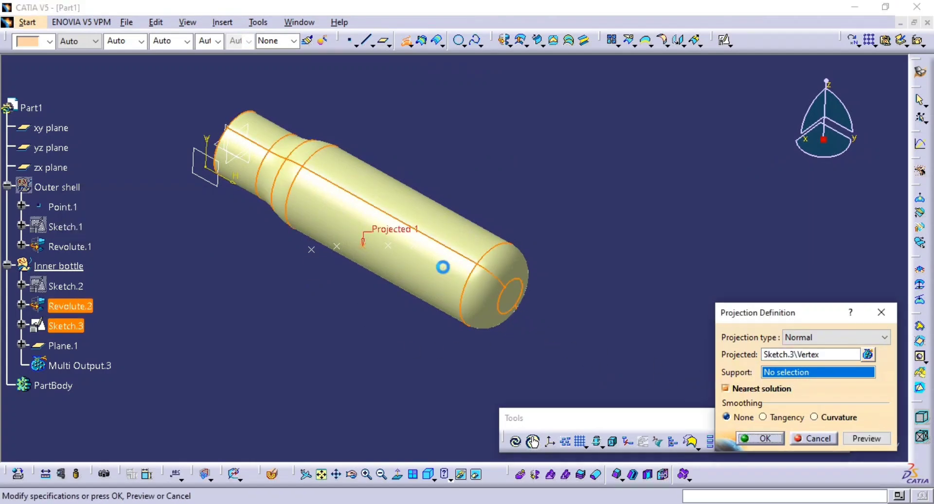
left_click(867, 439)
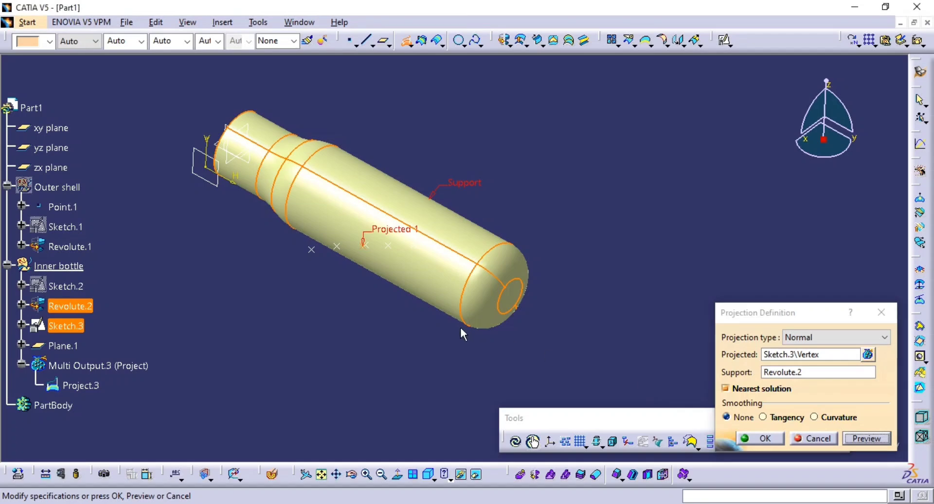
middle_click_drag(459, 325, 473, 279)
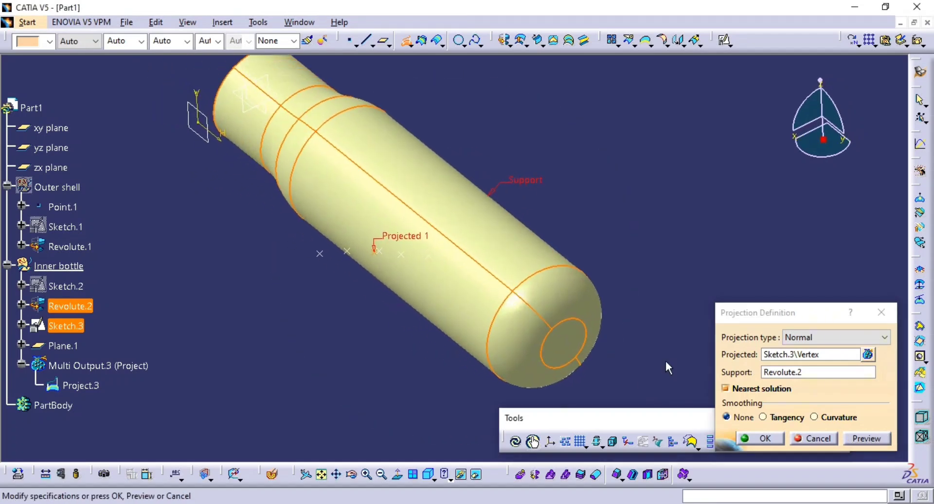
Add the other five Sketch.3 vertices to the projection as multiple elements and complete it.
left_click(868, 354)
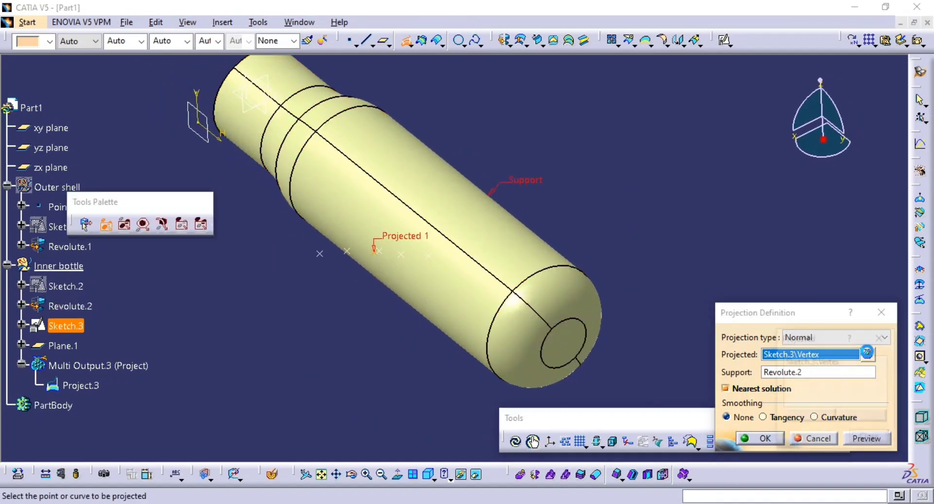
left_click(401, 253)
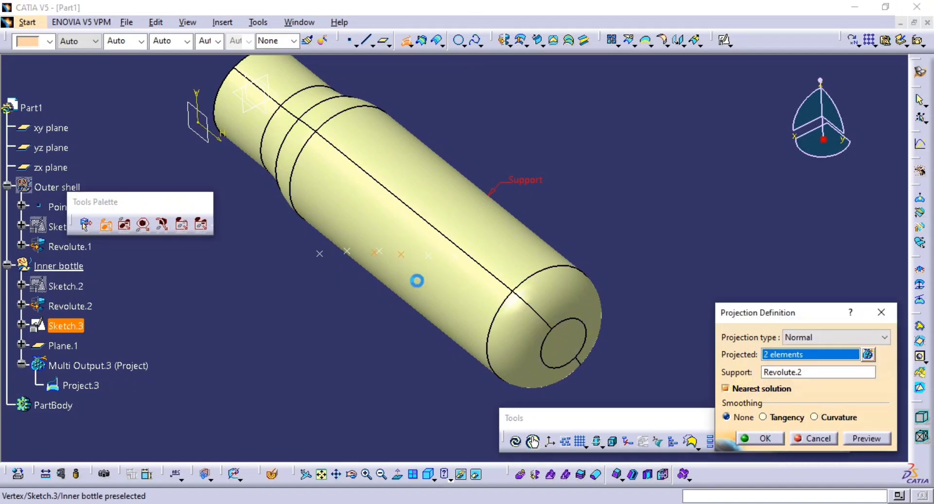
left_click(428, 256)
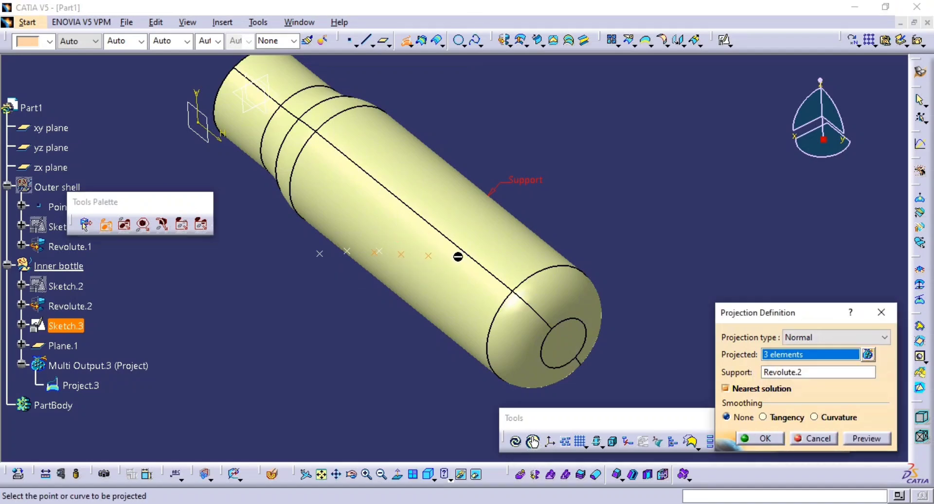
left_click(454, 258)
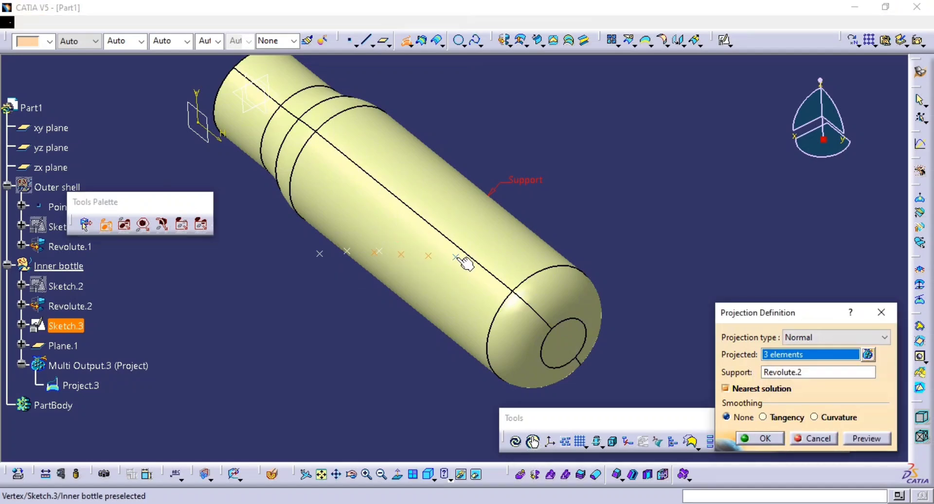
left_click(347, 252)
left_click(320, 254)
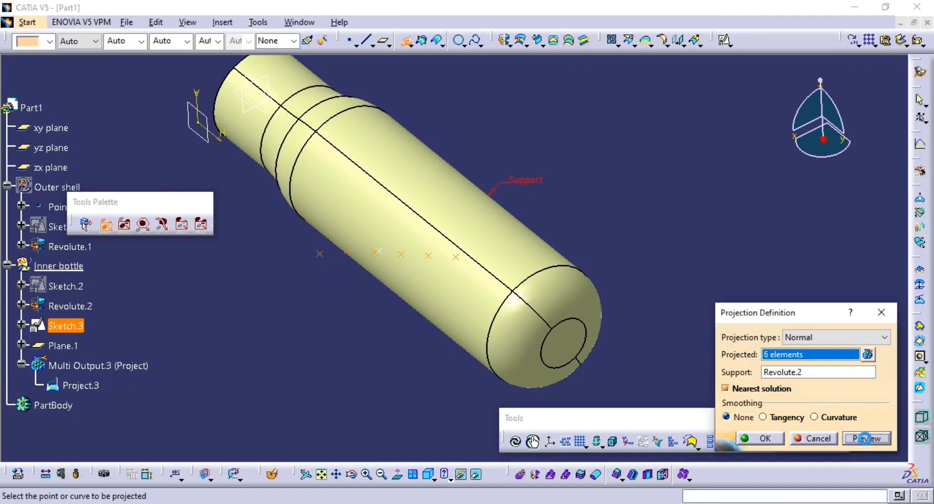
middle_click_drag(448, 257, 424, 284)
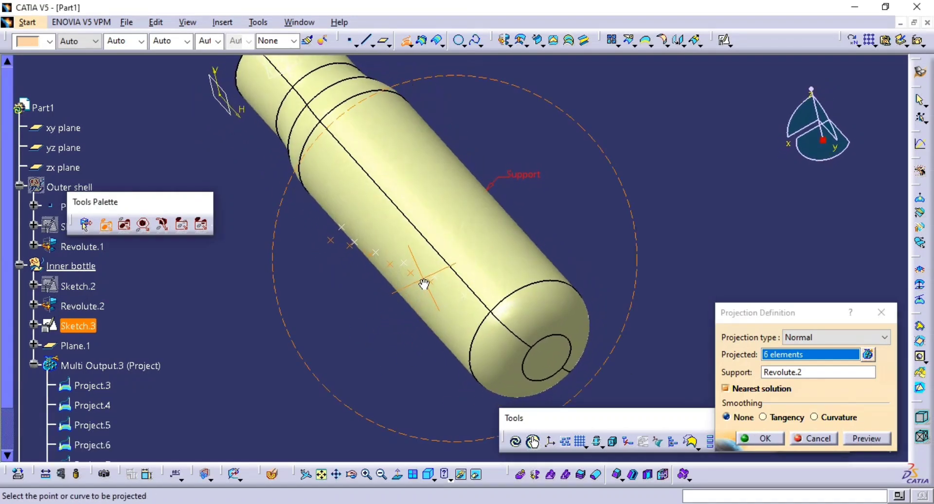
left_click(756, 441)
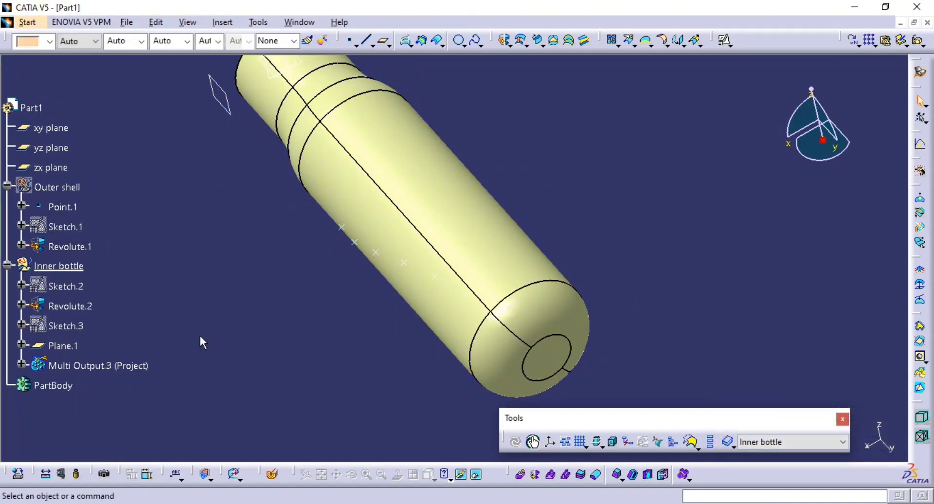
Define a sphere surface centred on Project.8, the projected point nearest the bottle's neck, as a complete sphere.
middle_click_drag(200, 336, 468, 307)
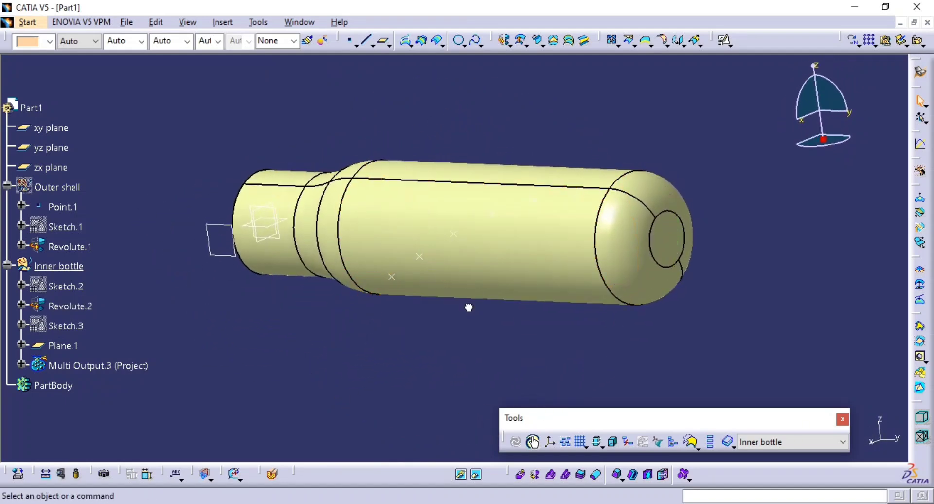
left_click(521, 43)
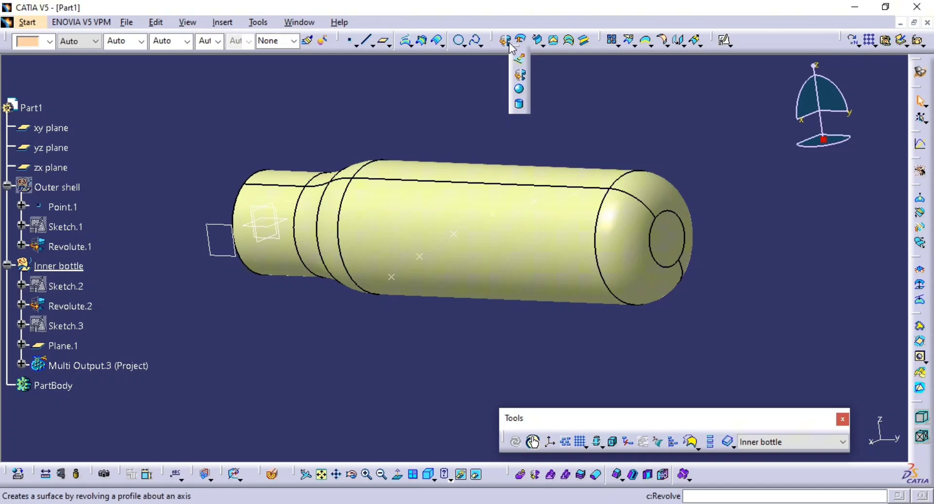
left_click(520, 91)
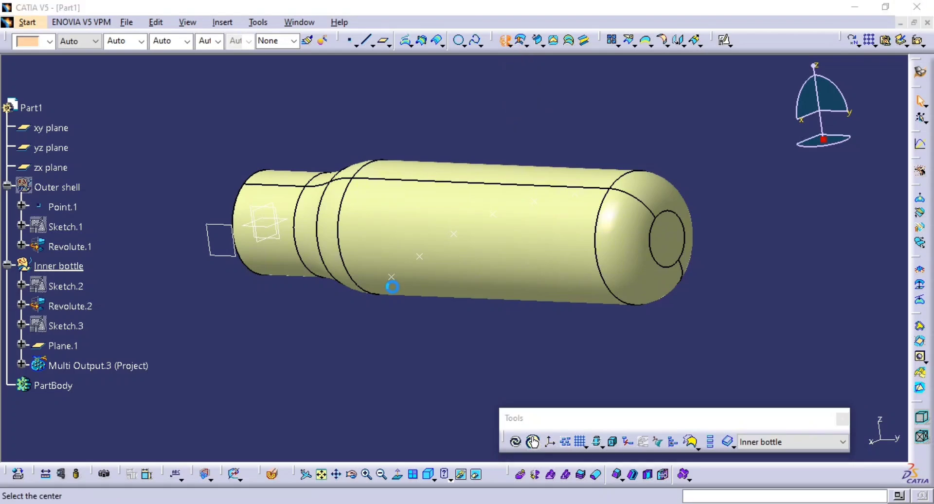
middle_click_drag(390, 281, 377, 256)
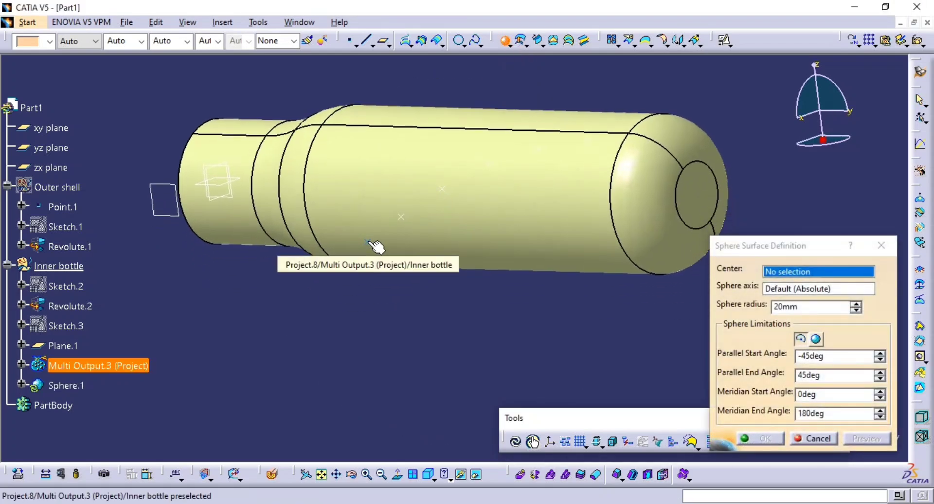
left_click(375, 246)
middle_click_drag(364, 301, 559, 360)
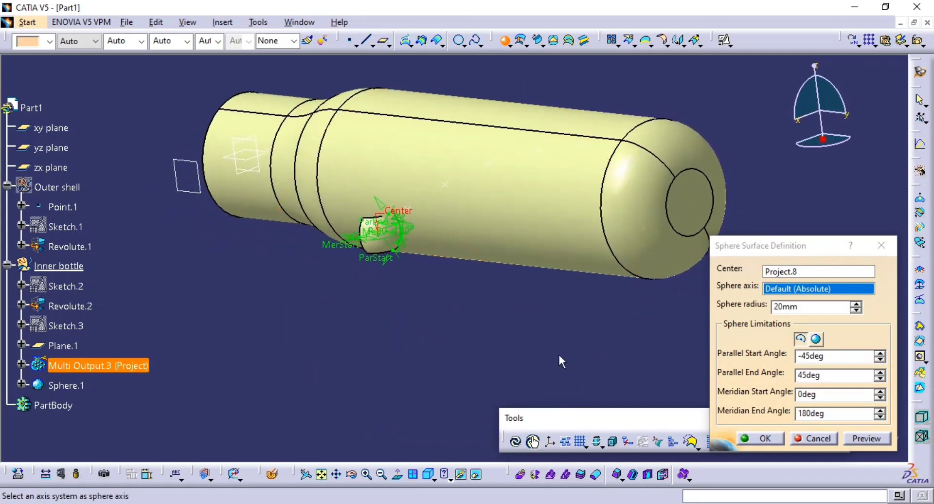
left_click(815, 339)
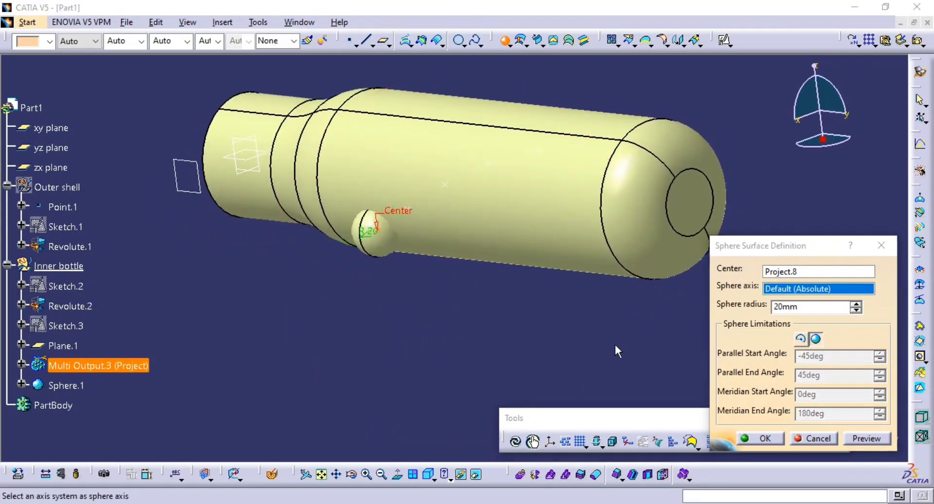
Check the hole size in the PDF drawing, then set the sphere's radius to 25 mm in CATIA and create it.
key("alt+Tab")
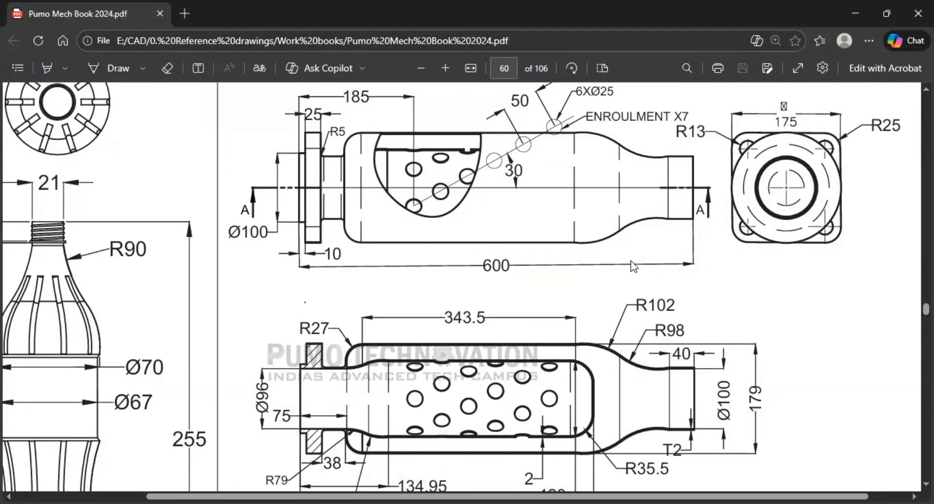
key("alt+Tab")
type("25")
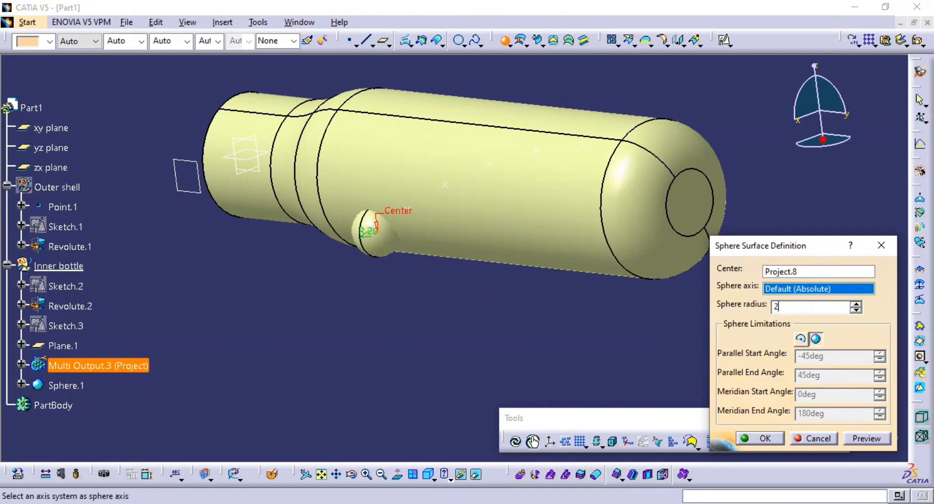
left_click(868, 438)
middle_click_drag(438, 248, 503, 334)
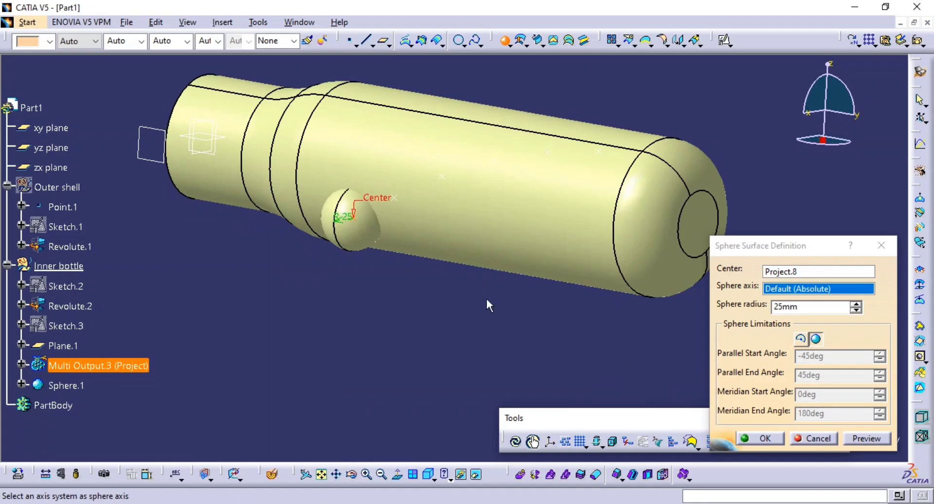
middle_click_drag(486, 299, 460, 341)
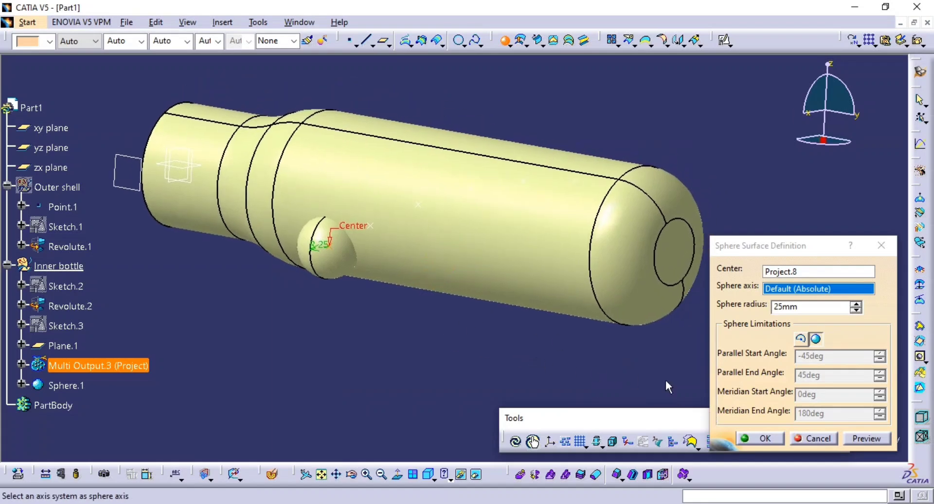
left_click(762, 439)
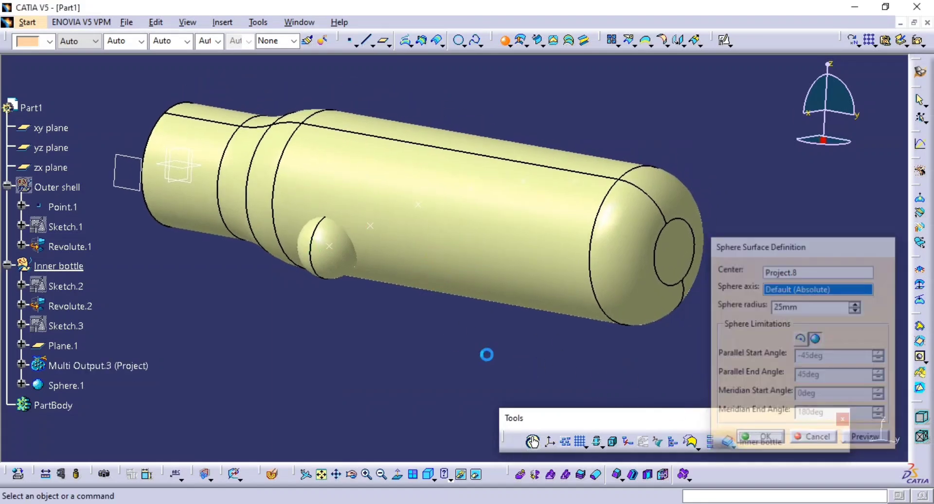
Create a complete sphere of 25 mm radius centred on Project.7, the second projected point from the neck.
left_click(504, 40)
left_click(378, 231)
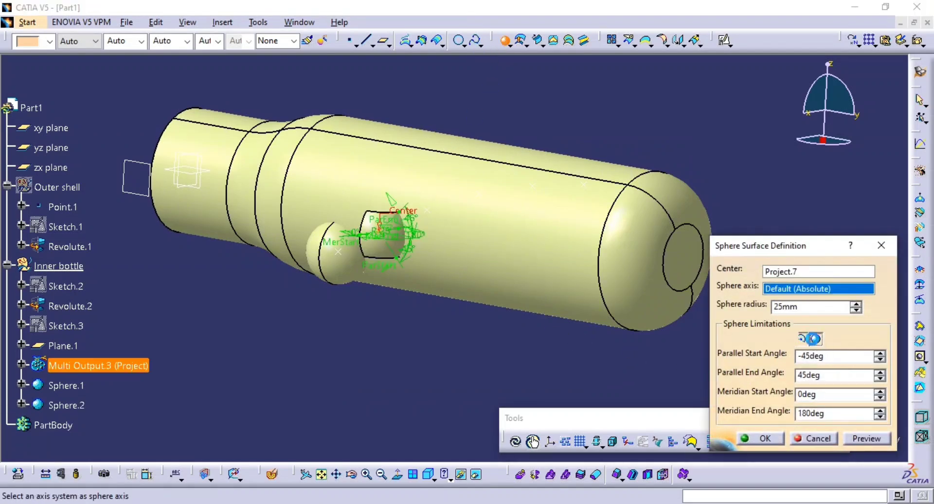
left_click(816, 339)
left_click(762, 438)
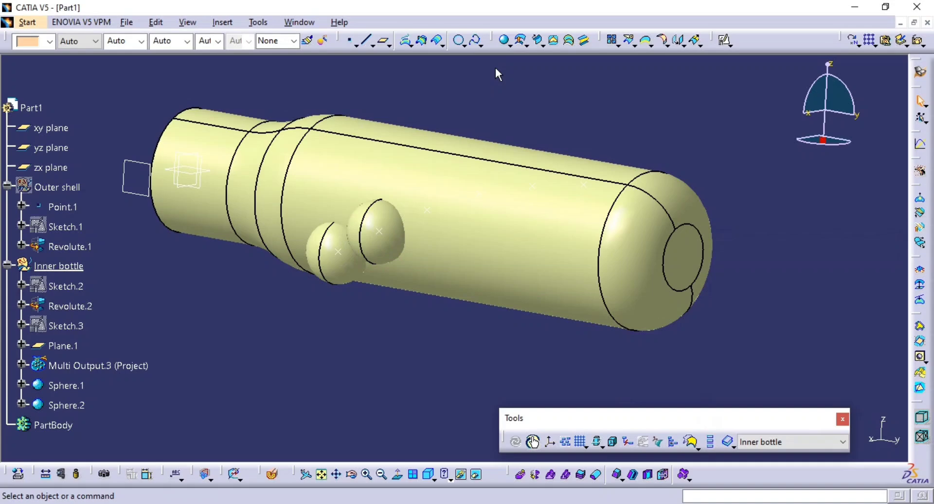
Create a complete sphere of 25 mm radius centred on Project.3, the third projected point from the neck.
left_click(505, 40)
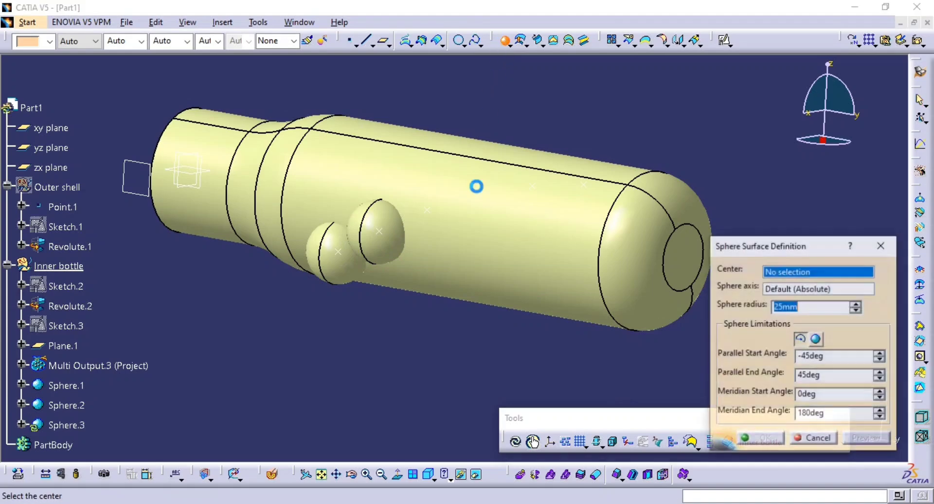
left_click(816, 339)
left_click(428, 210)
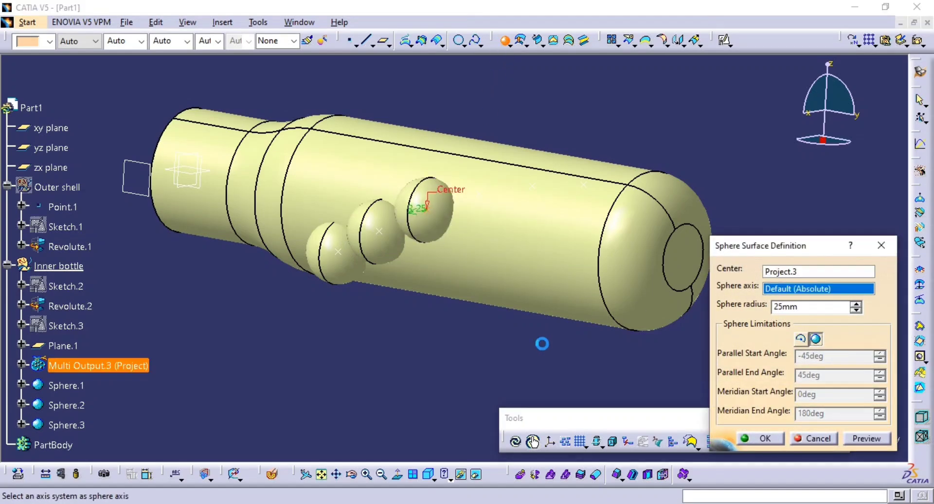
left_click(759, 437)
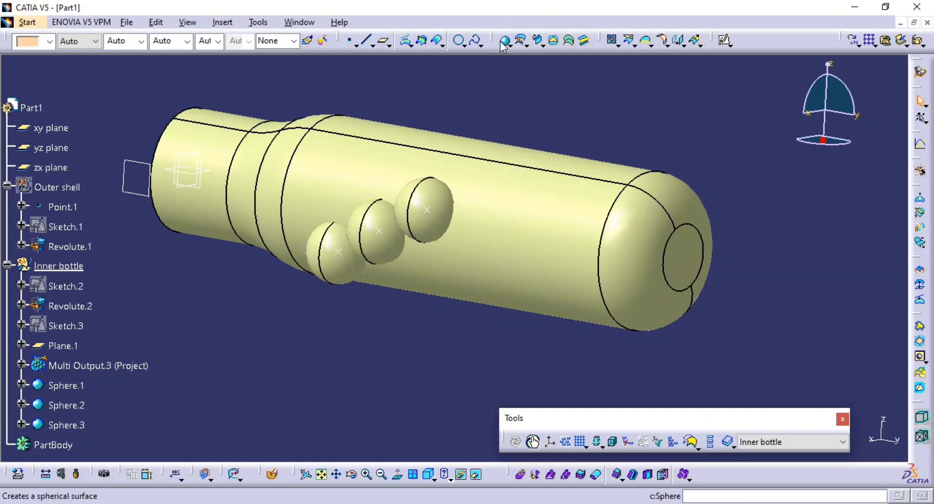
Create a complete sphere of 25 mm radius centred on Project.4, the fourth projected point from the neck.
left_click(504, 40)
left_click(815, 339)
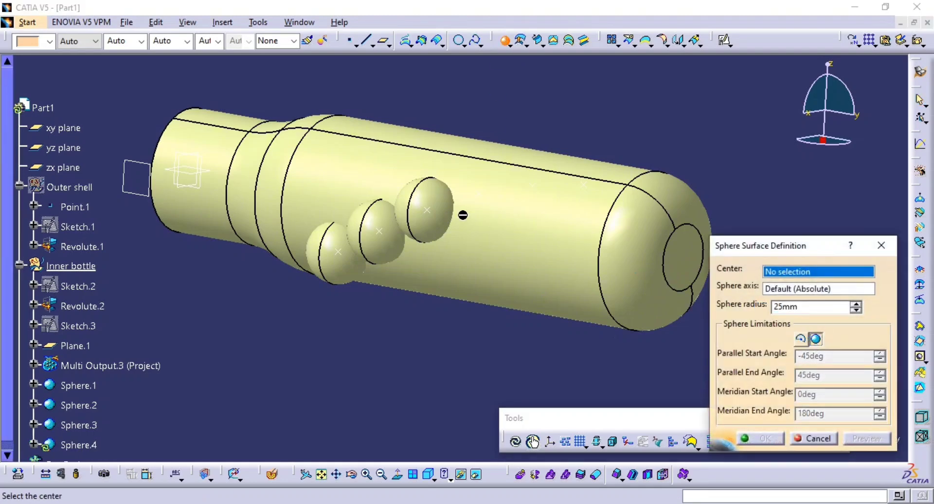
left_click(483, 196)
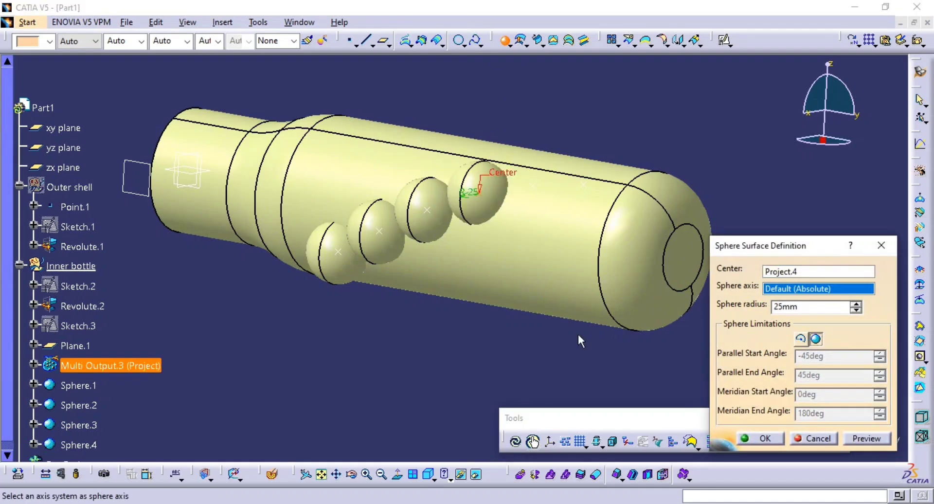
left_click(742, 438)
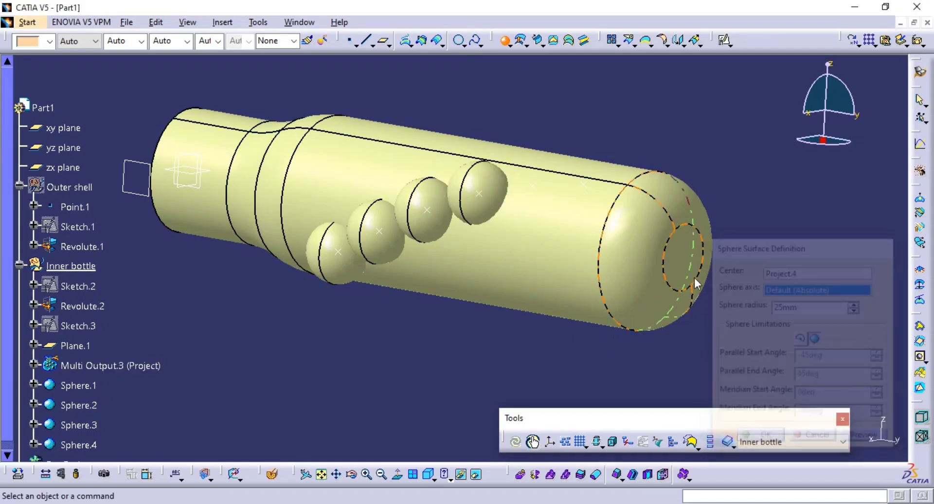
left_click(505, 41)
middle_click_drag(552, 212, 489, 234)
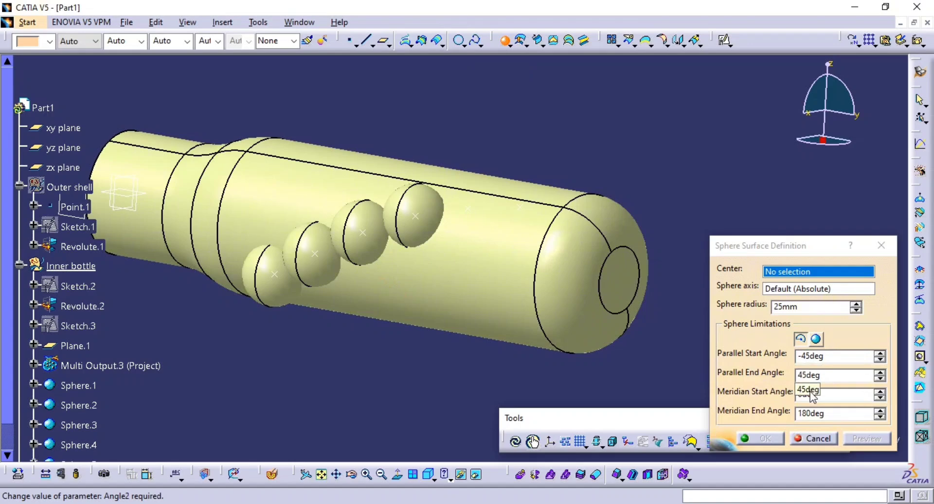
left_click(815, 339)
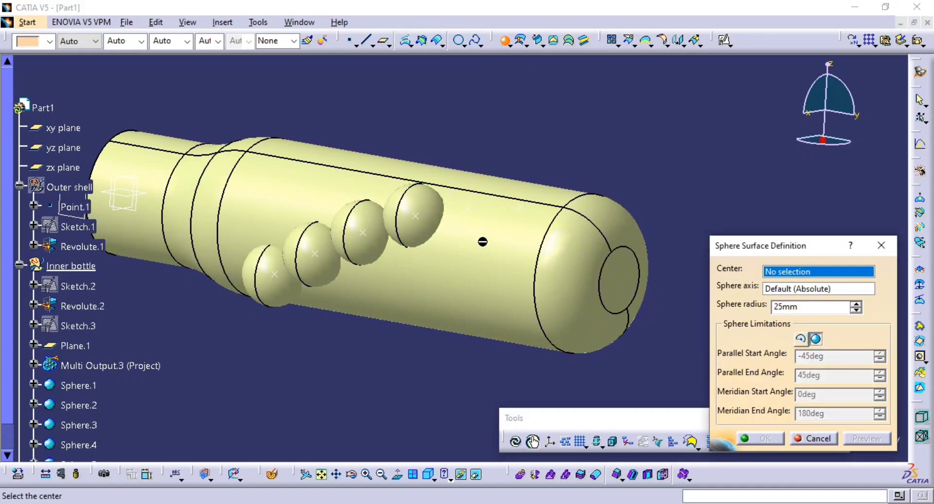
left_click(469, 207)
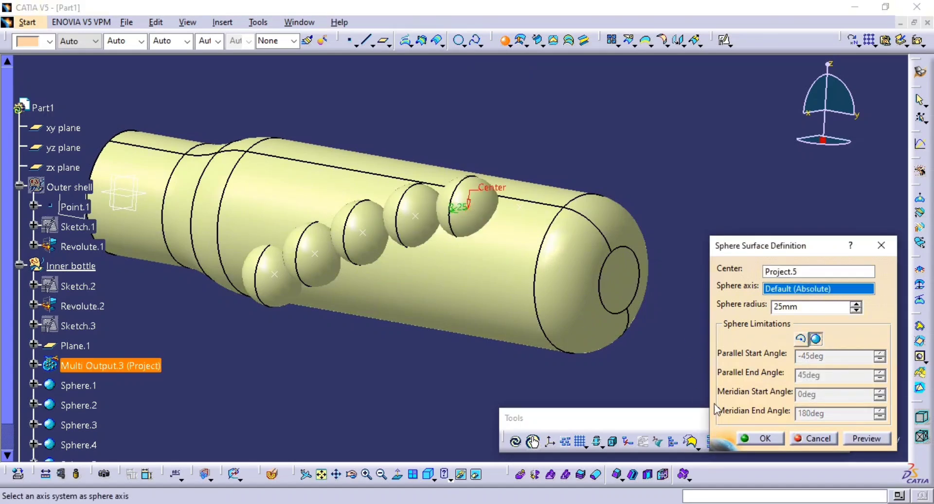
left_click(817, 442)
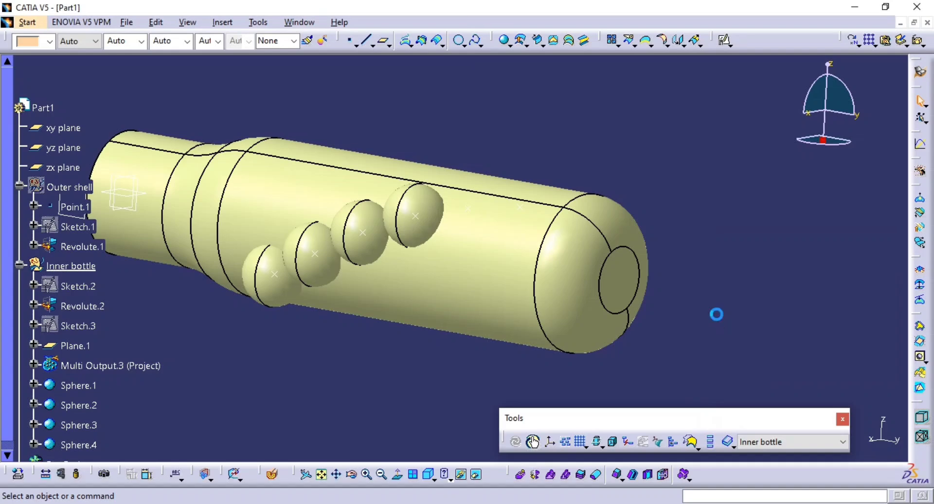
Undo the three spheres created at the second, third and fourth projected points.
key("ctrl+z")
key("ctrl+z")
key("ctrl+z")
middle_click_drag(527, 281, 575, 263)
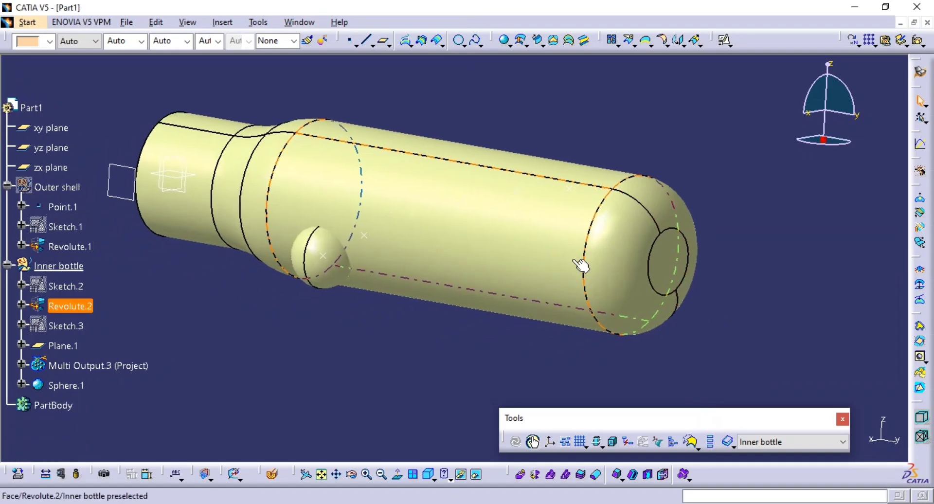
Create a user pattern of Sphere.1 positioned at Project.7, the second projected point from the neck.
left_click(874, 44)
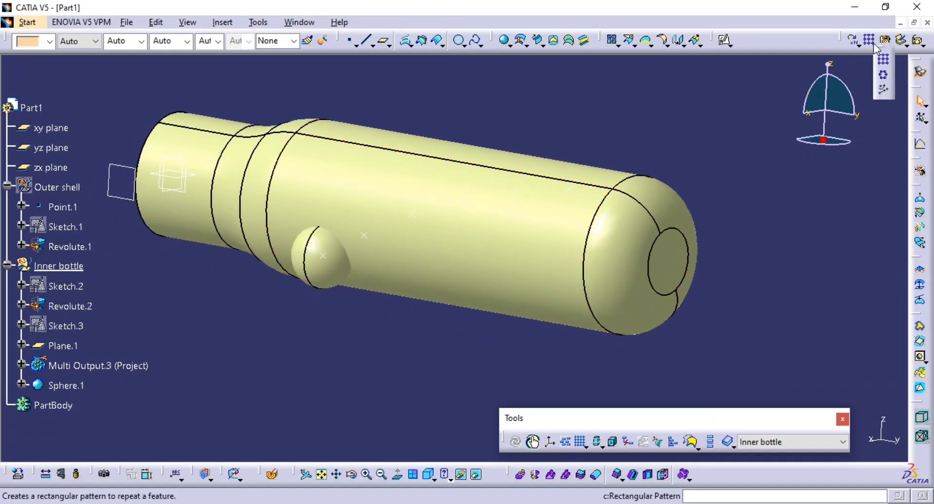
left_click(884, 92)
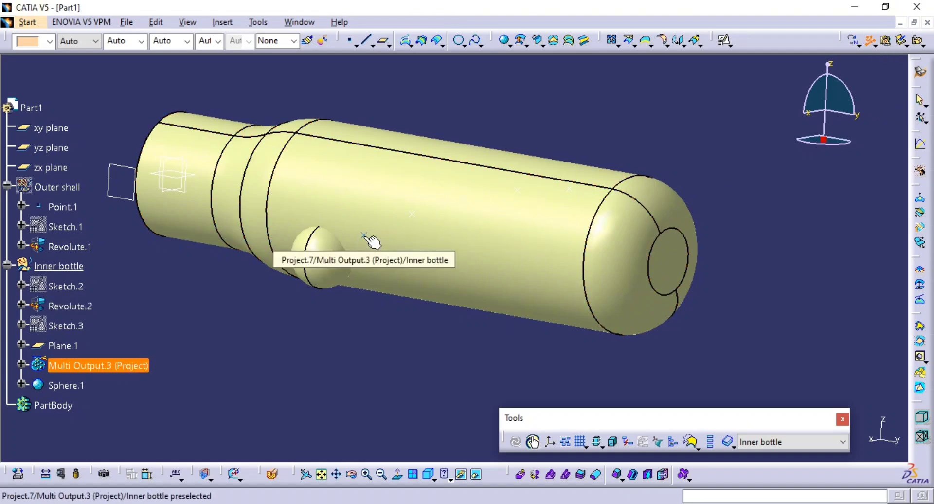
left_click(66, 385)
middle_click_drag(597, 342, 544, 315)
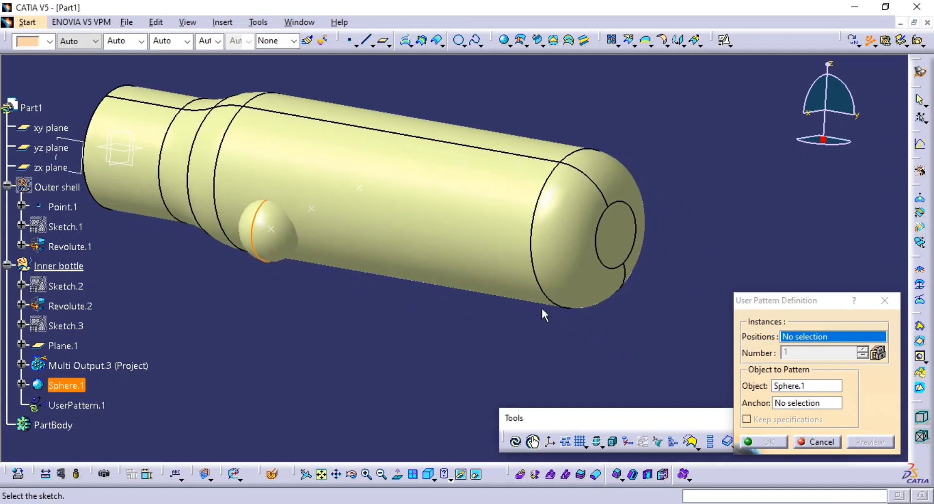
left_click(360, 188)
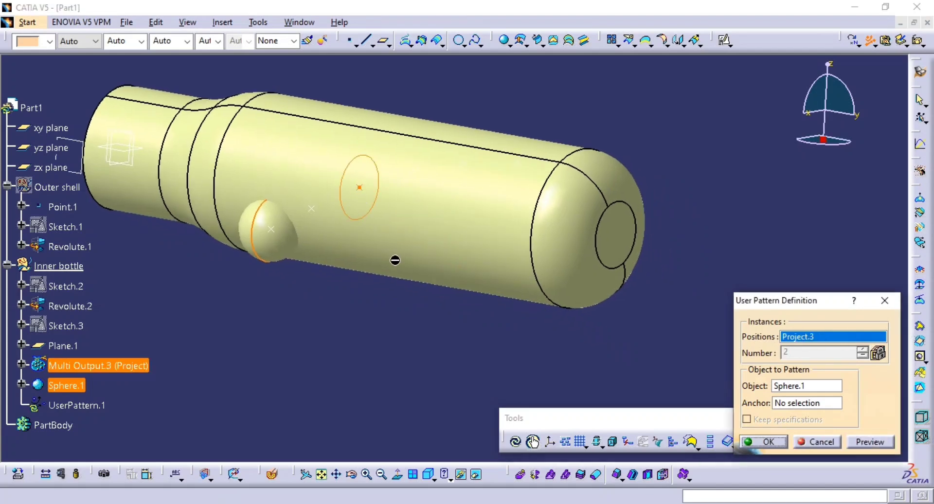
left_click(412, 171)
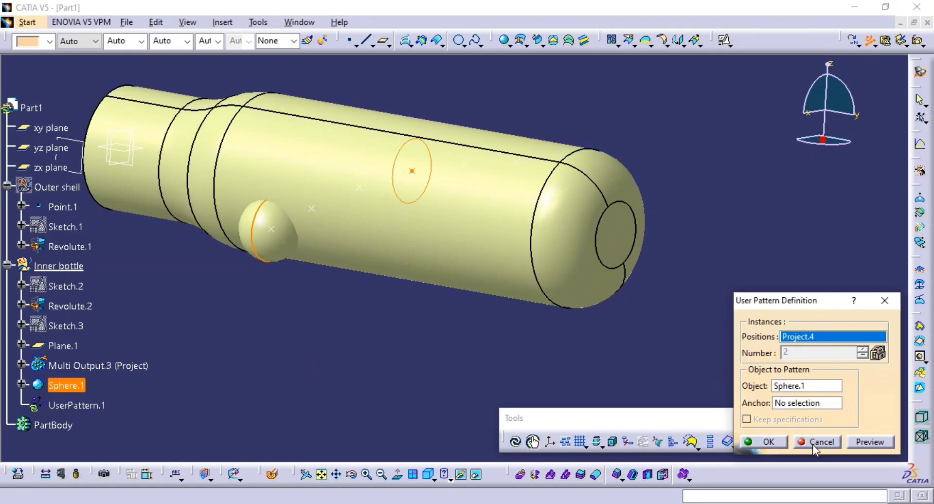
left_click(312, 209)
left_click(763, 442)
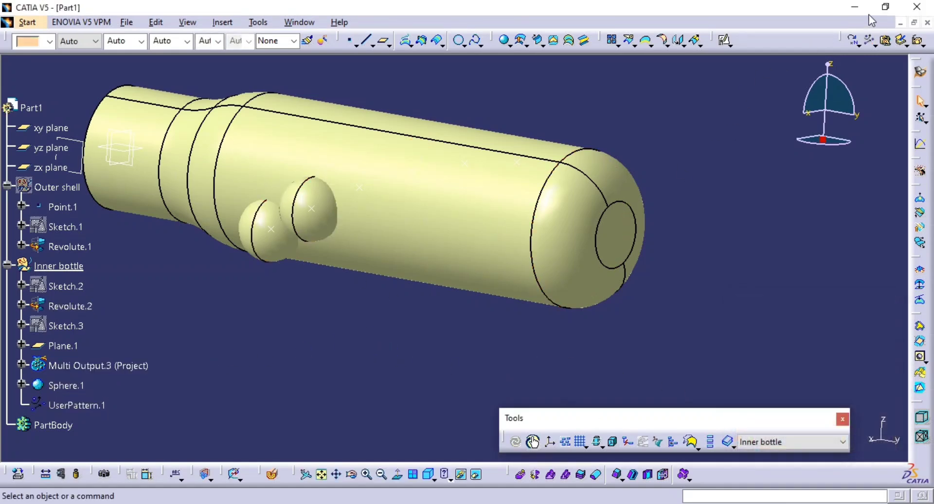
Create a user pattern of Sphere.1 positioned at Project.3, the third projected point from the neck.
left_click(873, 44)
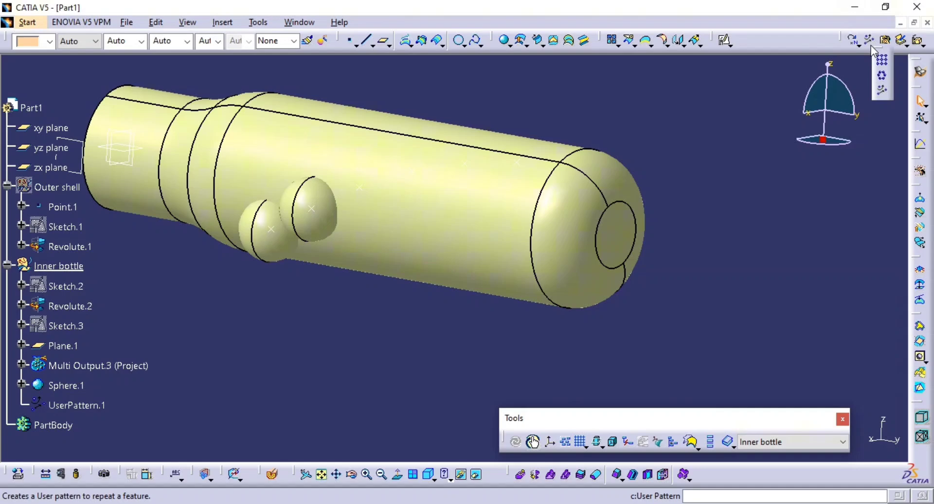
left_click(884, 92)
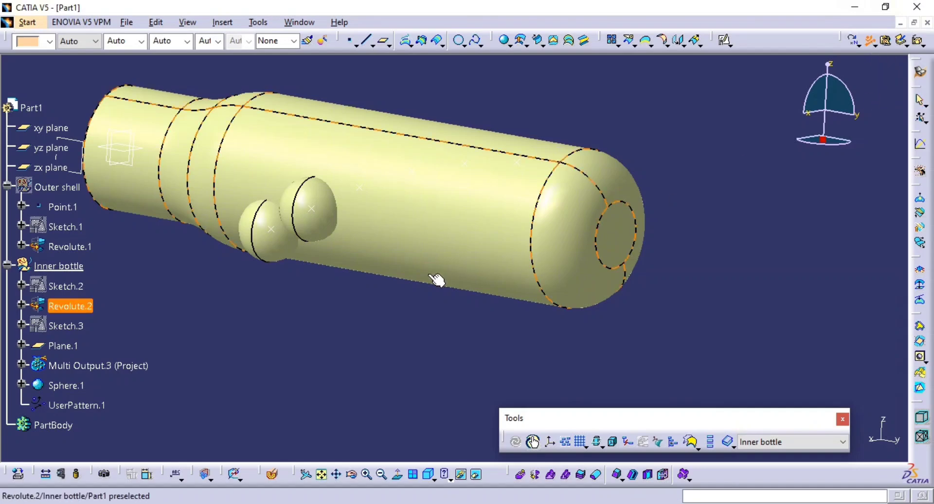
middle_click_drag(454, 284, 462, 301)
left_click(67, 385)
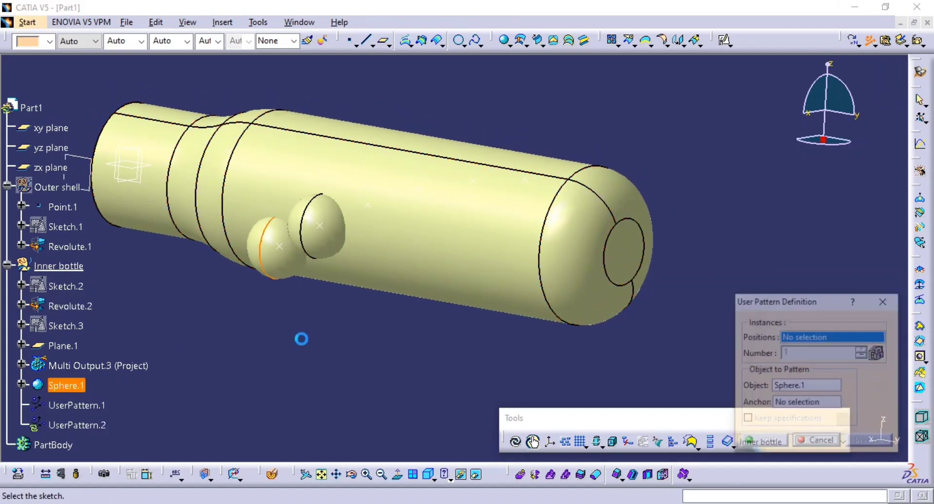
left_click(373, 208)
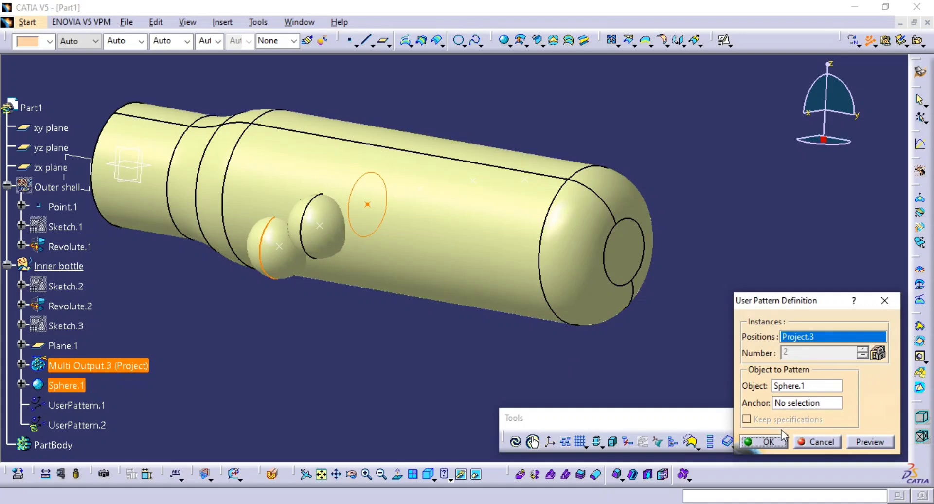
left_click(770, 442)
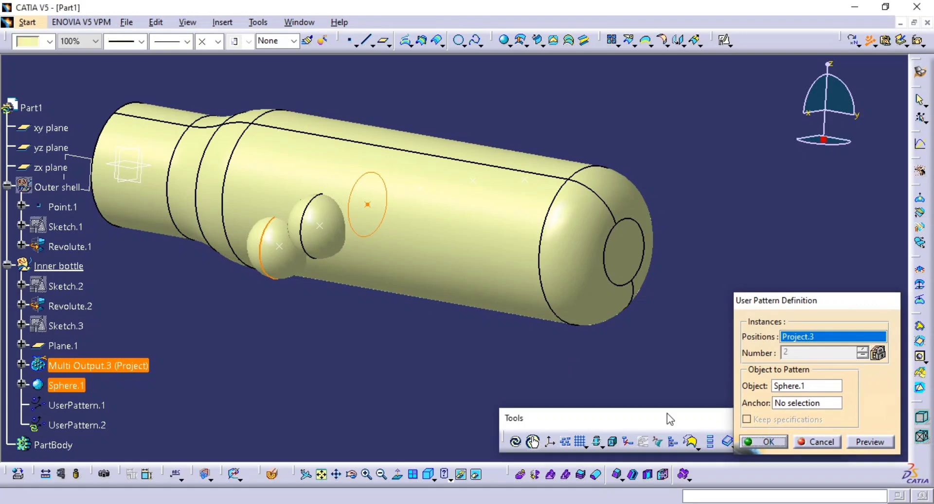
Create two separate user patterns of Sphere.1, one positioned at Project.4 and the other at Project.5.
left_click(66, 386)
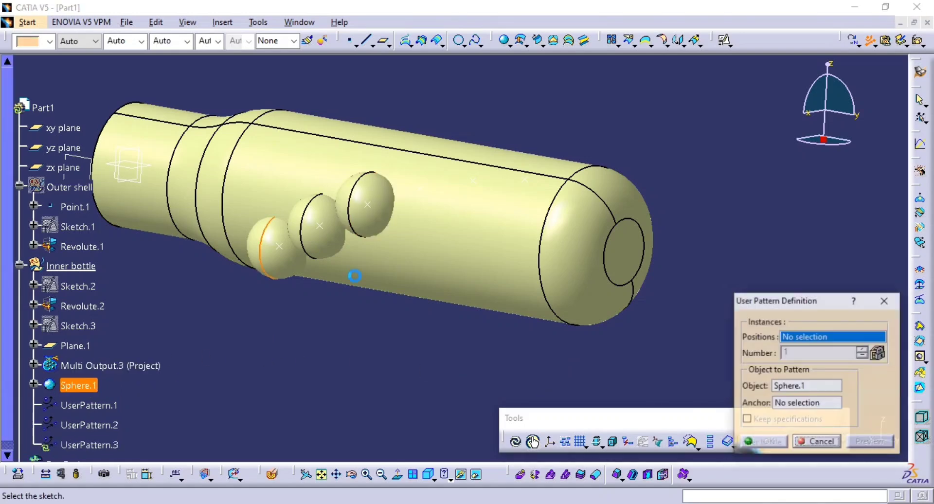
left_click(420, 189)
left_click(770, 446)
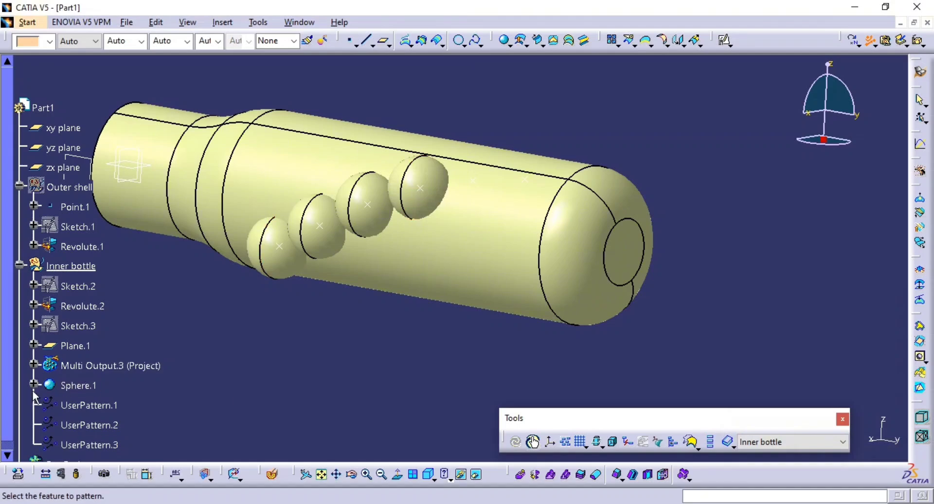
left_click(73, 385)
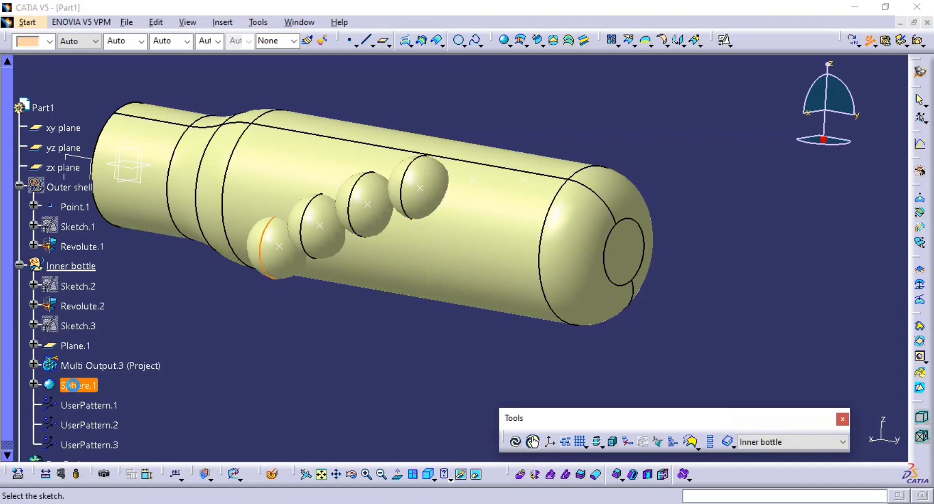
left_click(473, 179)
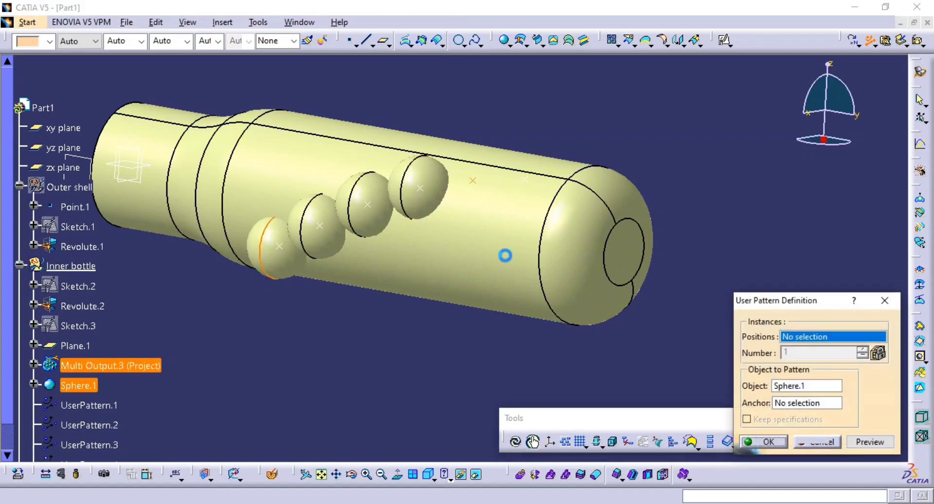
left_click(753, 442)
Create a user pattern of Sphere.1 positioned at Project.6, the last projected point.
left_click(73, 385)
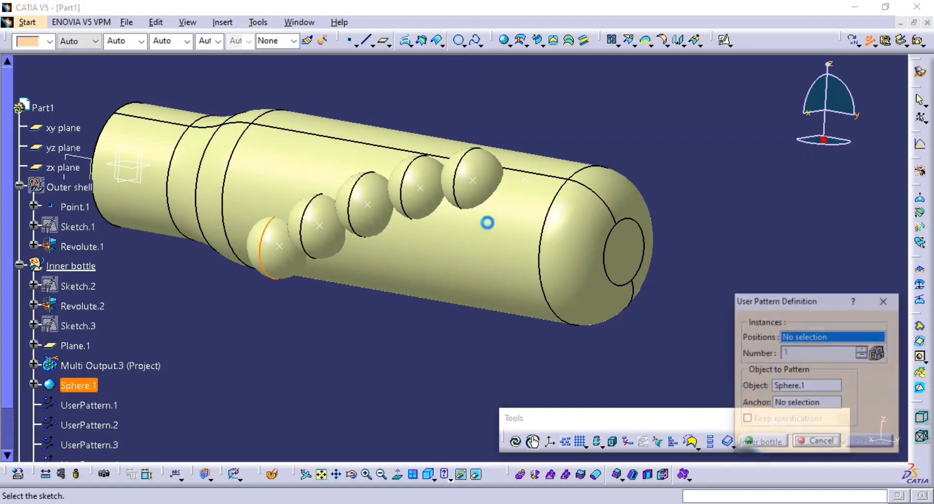
left_click(524, 179)
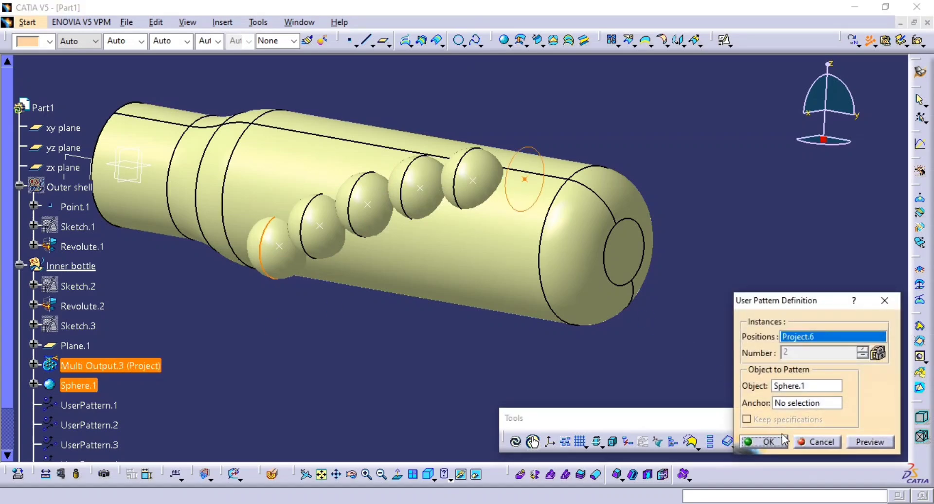
left_click(770, 442)
Try to define a circular pattern with Sphere.1 and UserPattern.1 as the object to pattern.
middle_click_drag(540, 210, 562, 194)
left_click(871, 42)
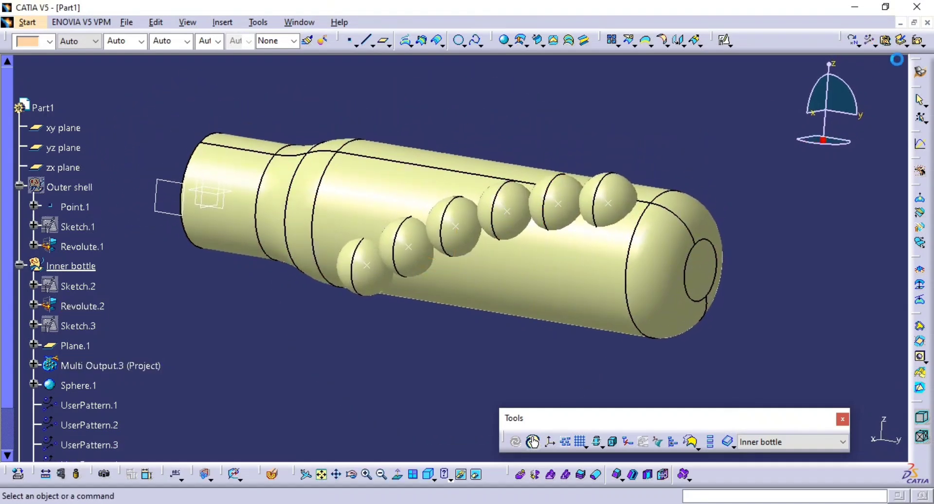
left_click(875, 46)
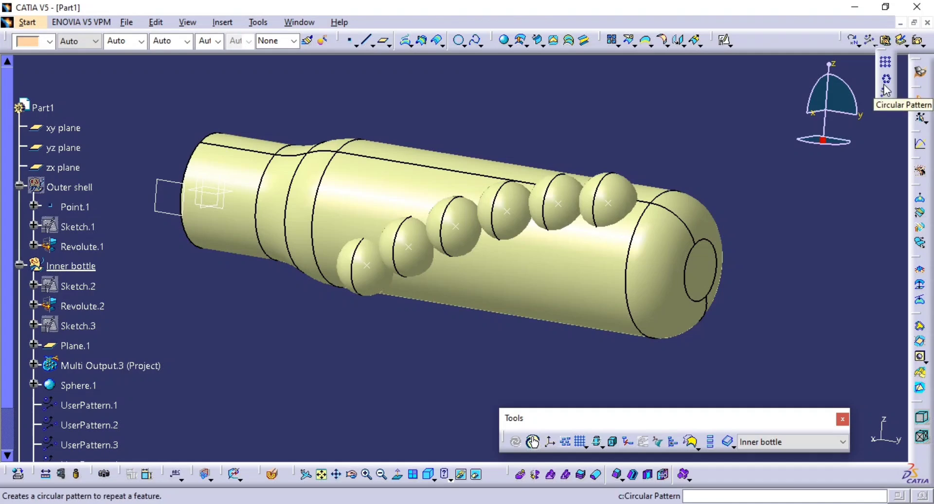
left_click(886, 80)
middle_click_drag(408, 211, 427, 228)
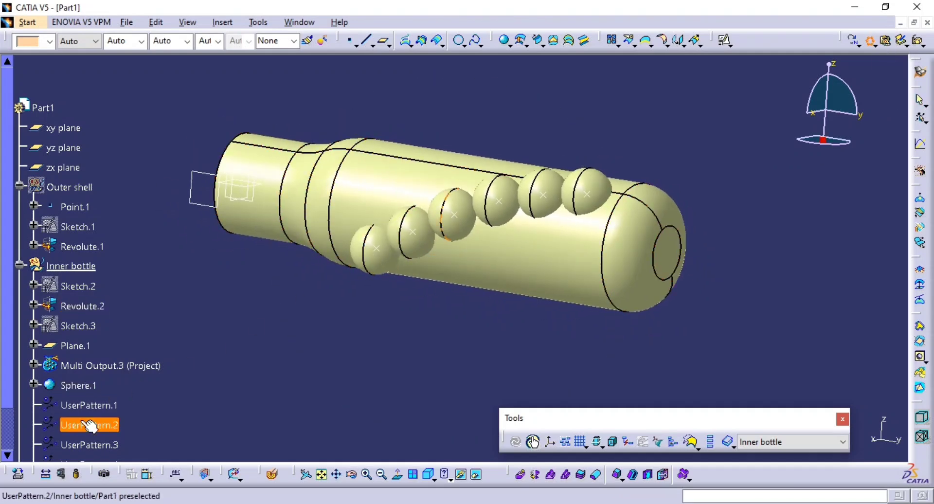
scroll(90, 418, "down", 2)
left_click(68, 344)
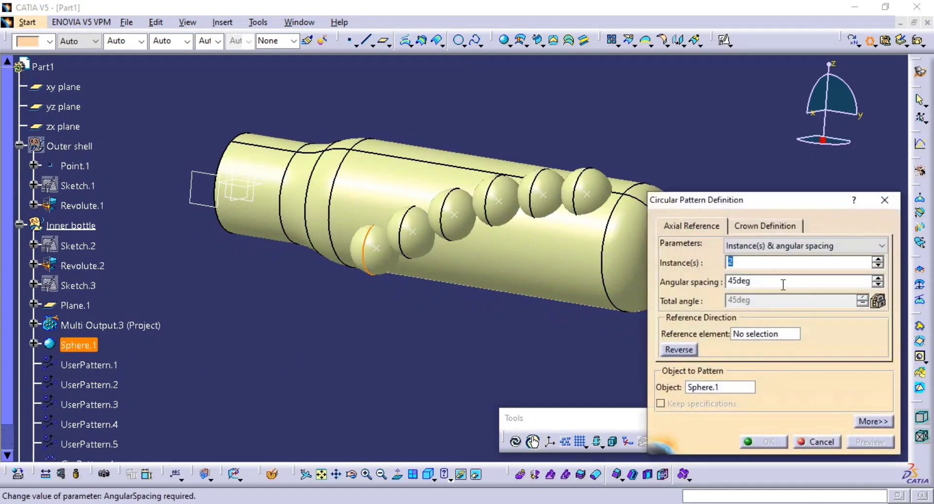
left_click(722, 387)
left_click(75, 367)
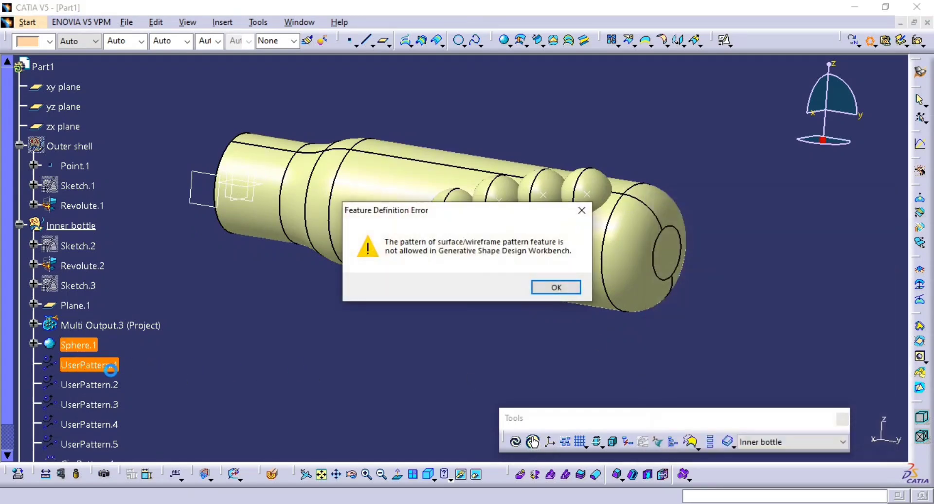
left_click(555, 290)
key("Escape")
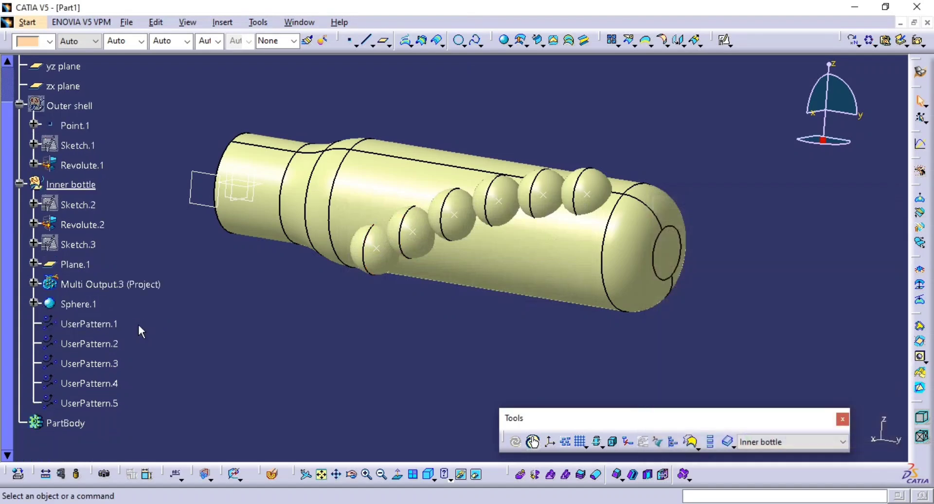
Try to create a circular pattern of Sphere.1 together with UserPattern.1 through UserPattern.5.
left_click(78, 304)
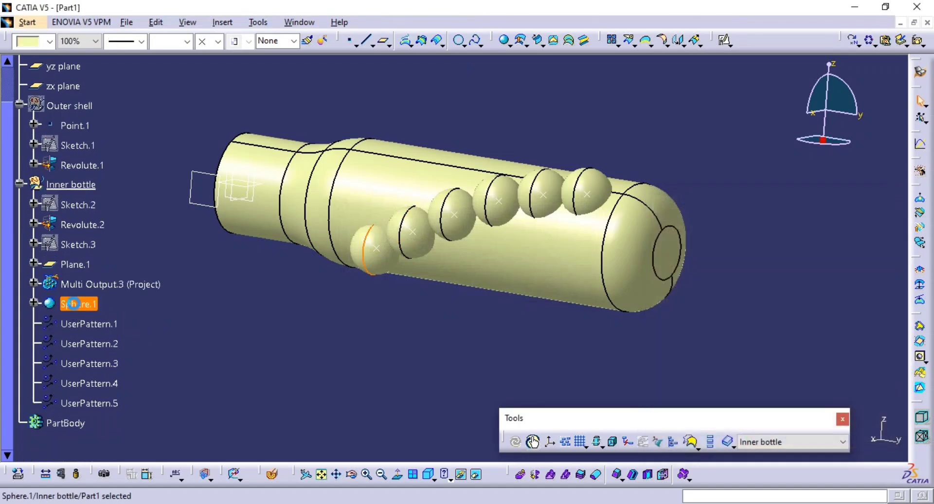
left_click(89, 403, "shift")
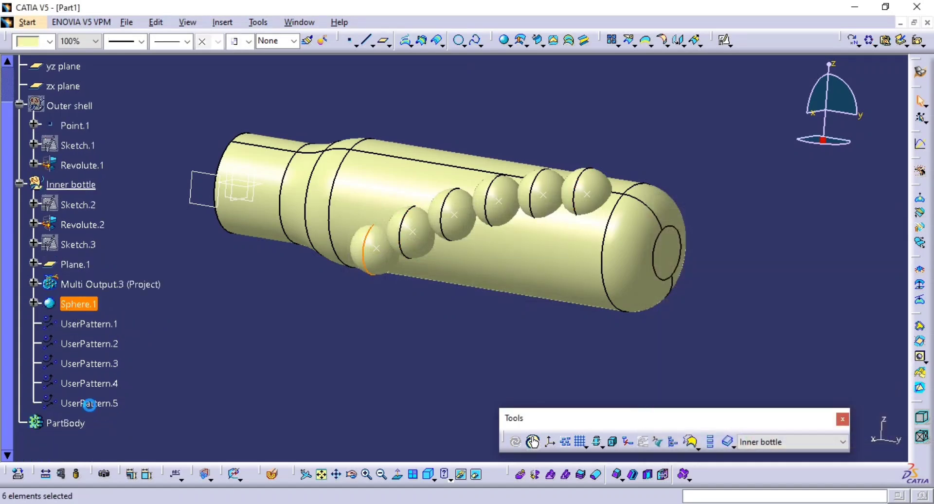
left_click(871, 42)
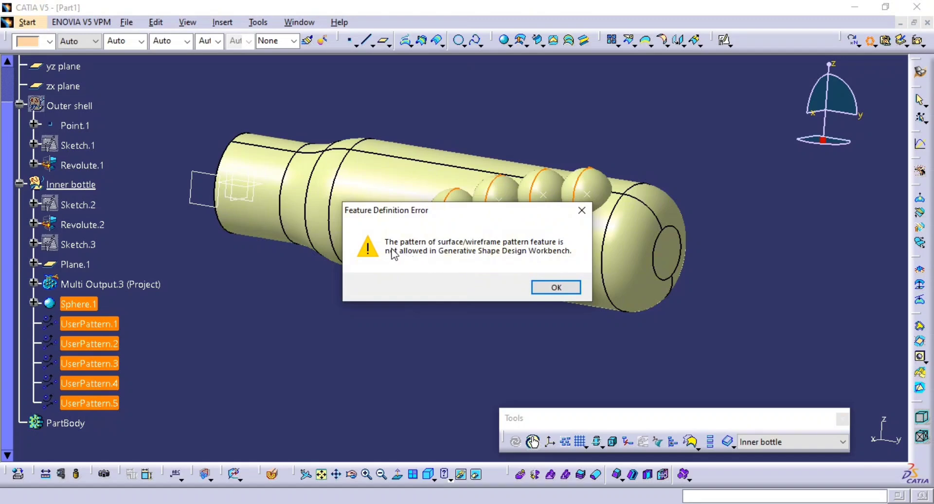
left_click(552, 291)
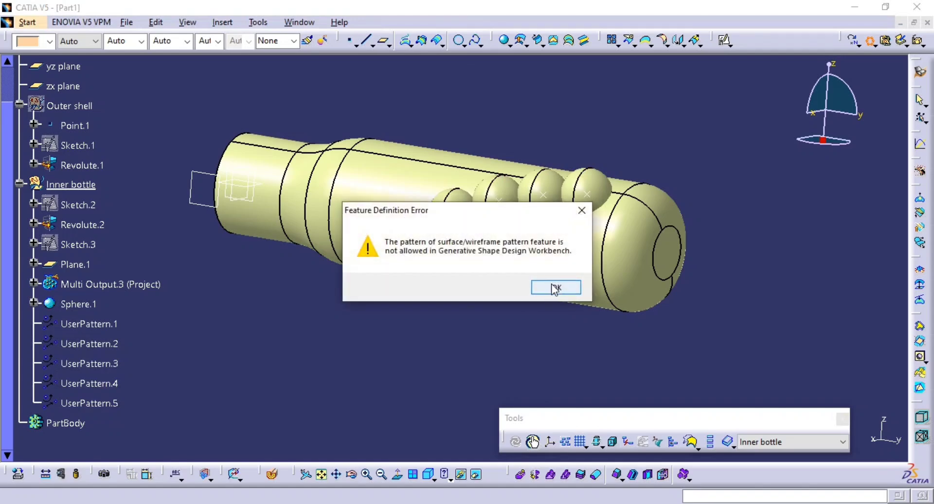
left_click(554, 288)
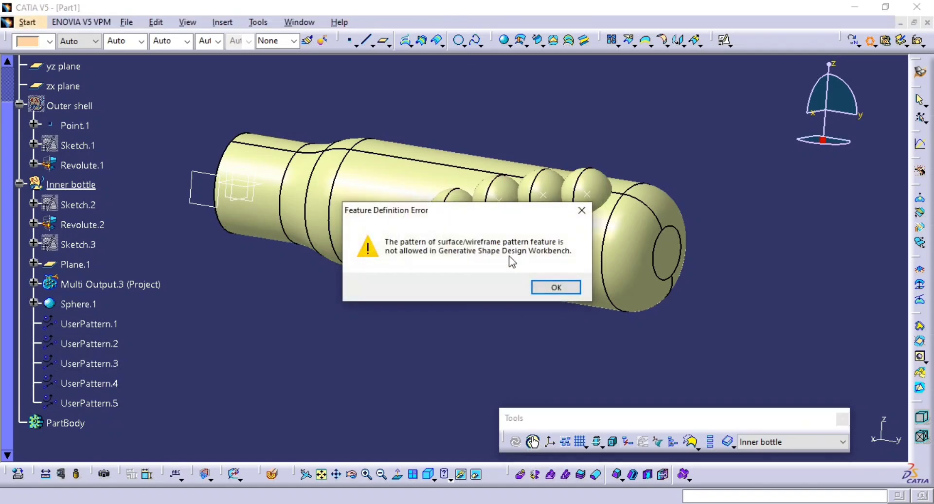
left_click(547, 287)
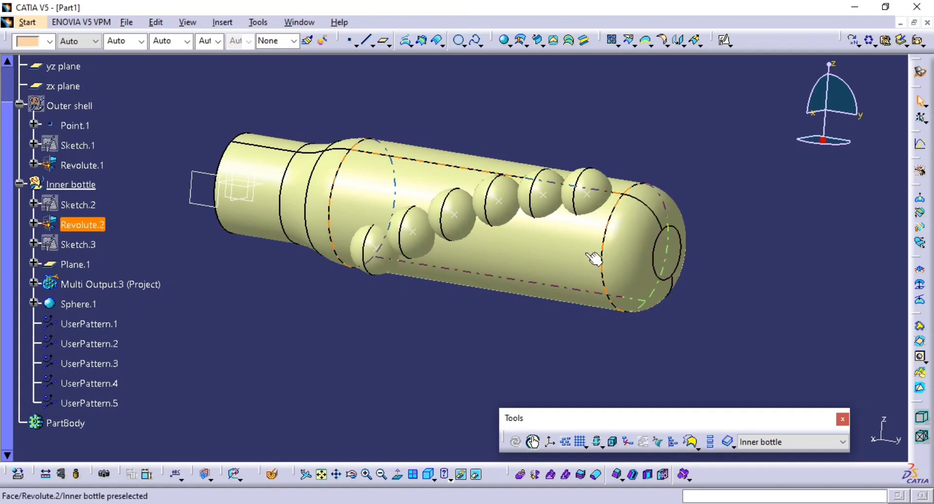
Hide Sphere.1 and the five user patterns, UserPattern.1 through UserPattern.5.
left_click(85, 303)
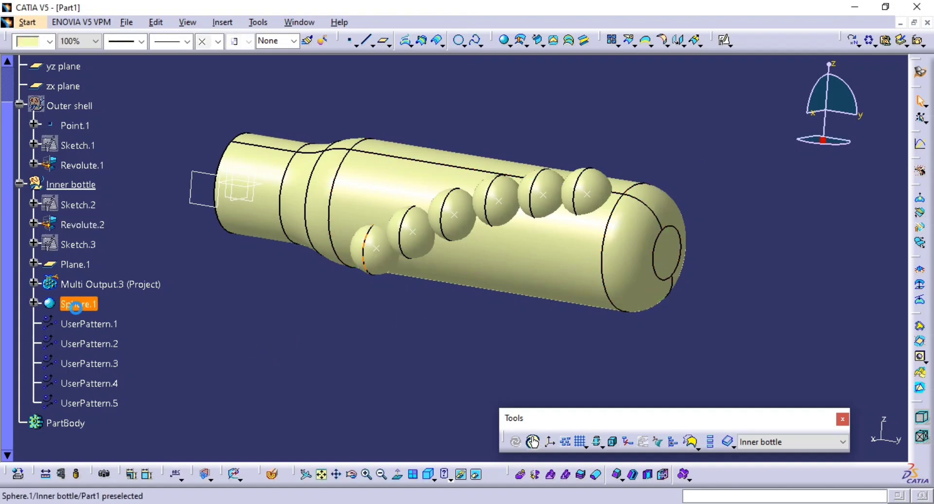
left_click(93, 405, "shift")
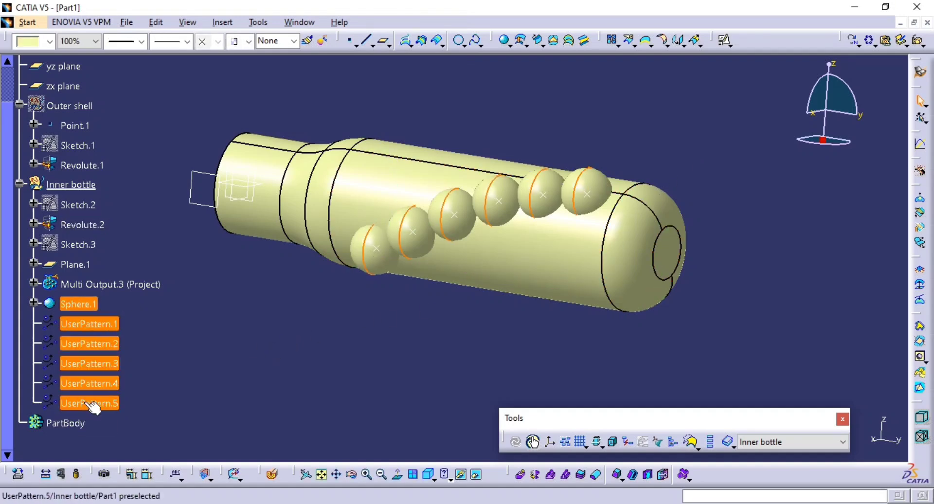
right_click(91, 369)
left_click(178, 196)
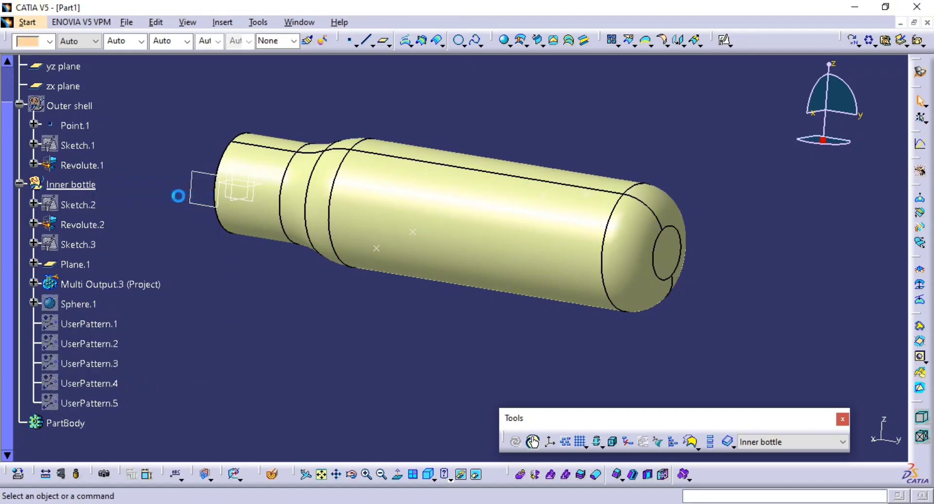
Show the Outer shell geometrical set and check the canister drawing on page 60 of the Pumo Mech Book PDF.
middle_click_drag(347, 298, 578, 326)
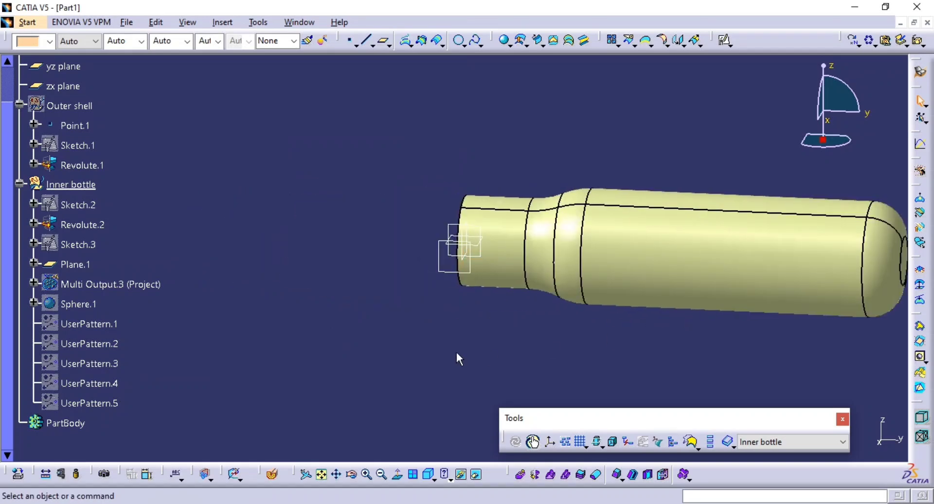
left_click(69, 105)
key("space")
mouse_move(436, 205)
middle_mouse_down()
mouse_move(320, 223)
mouse_move(402, 235)
middle_mouse_up()
key("alt+Tab")
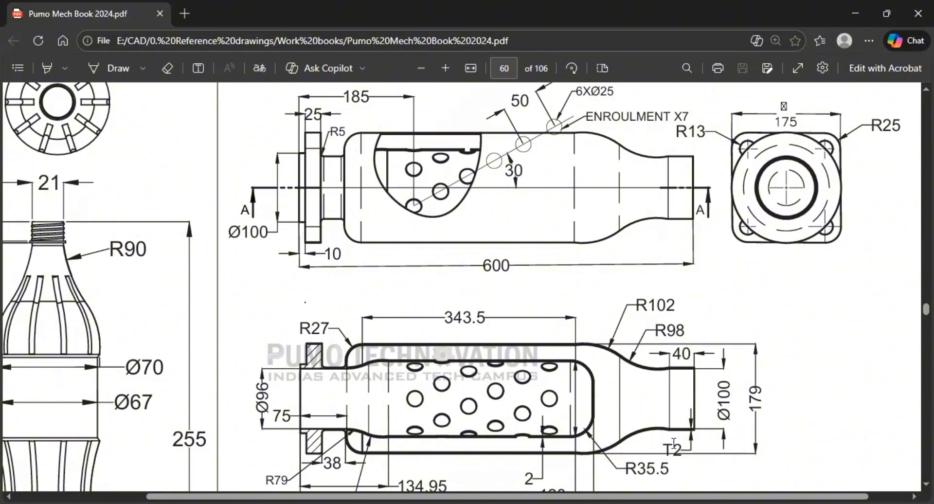
key("alt+Tab")
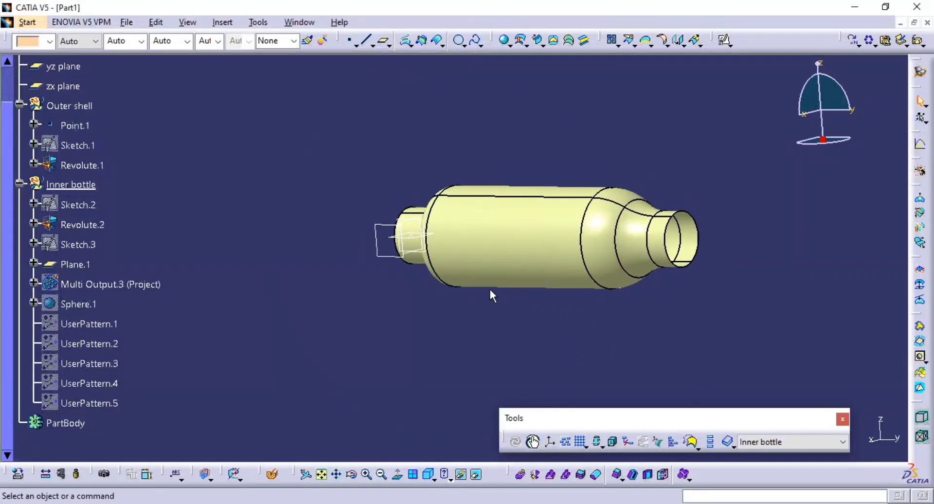
Switch to the Part Design workbench.
middle_click_drag(491, 294, 574, 277)
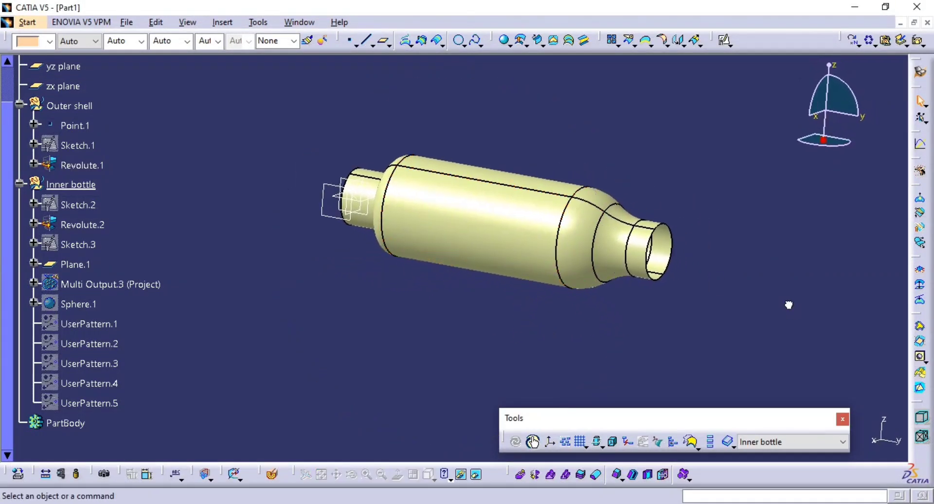
left_click(917, 74)
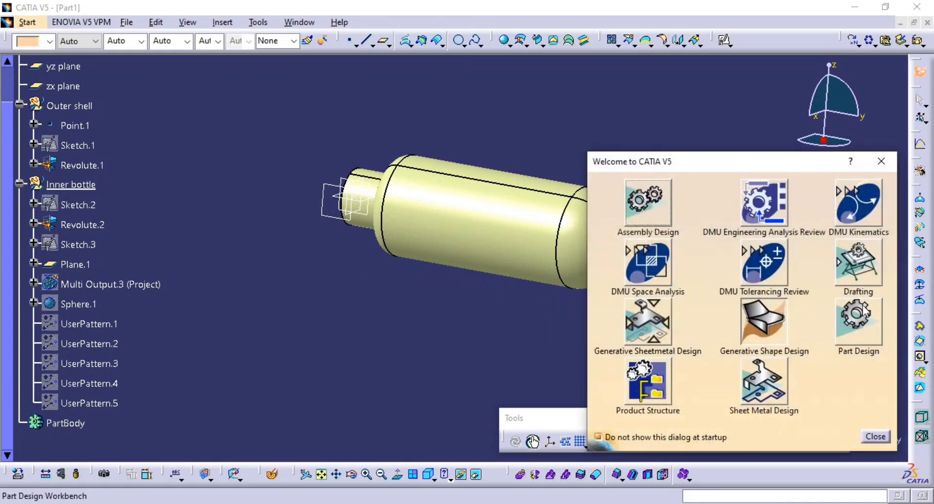
left_click(859, 309)
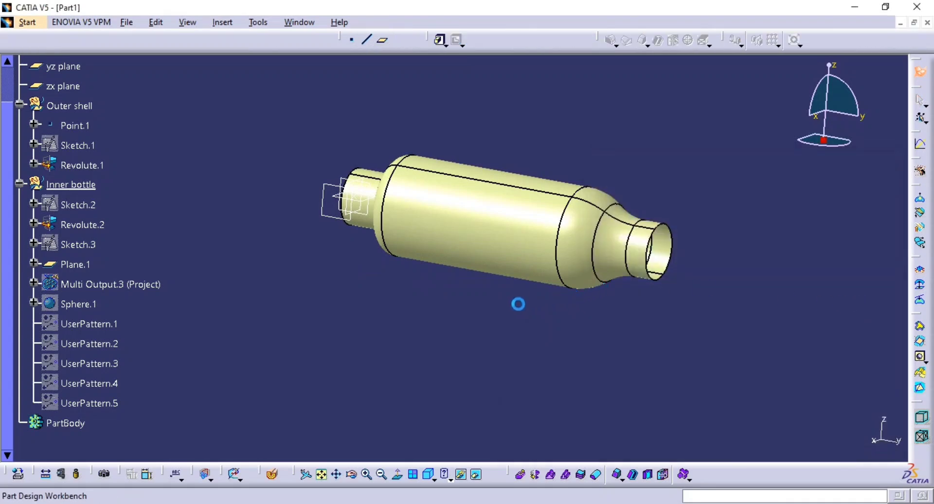
middle_click_drag(525, 302, 526, 257)
middle_click(547, 255)
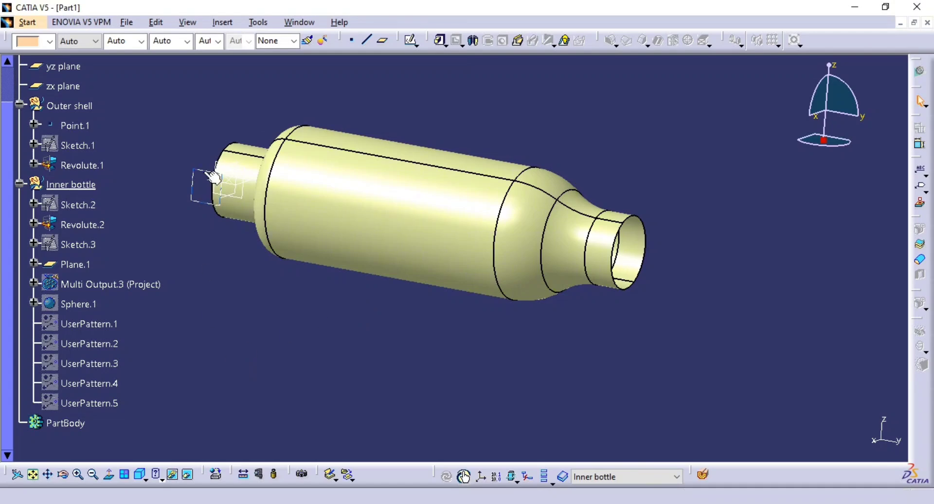
Insert a new body into the part and rename it Outer shell.
left_click(223, 22)
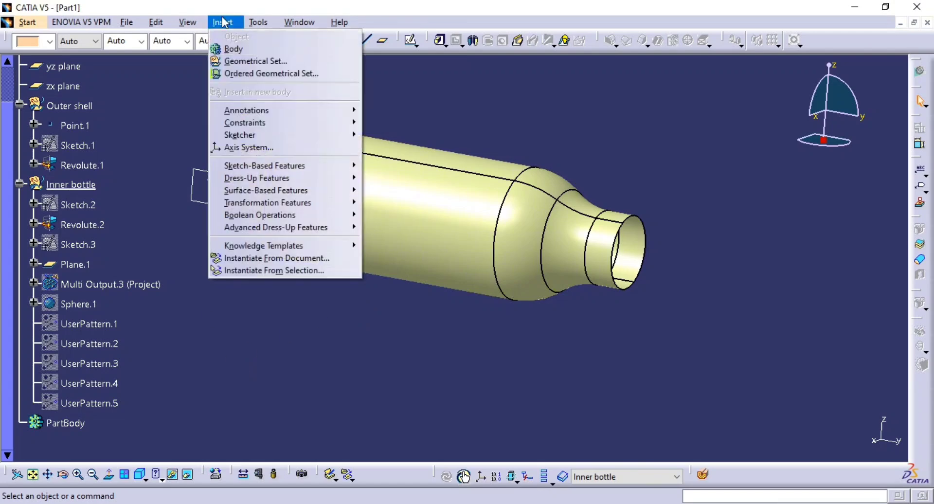
left_click(276, 49)
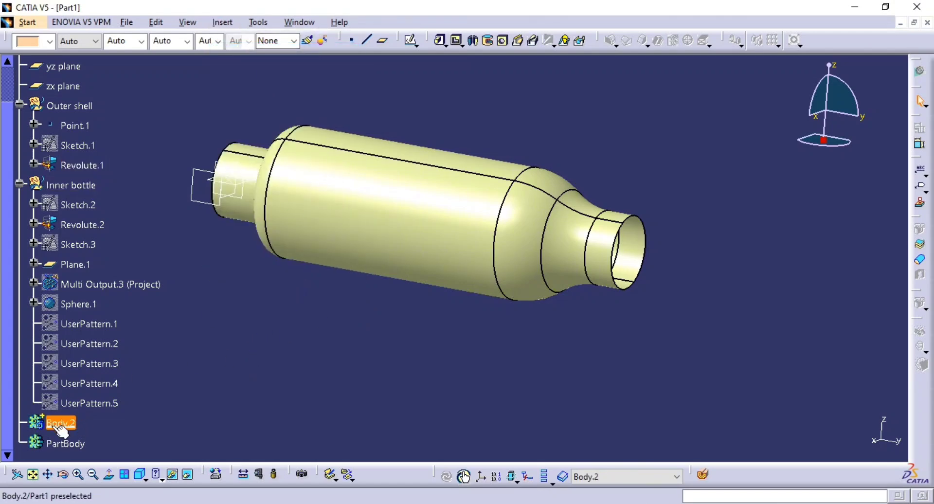
left_click(60, 423)
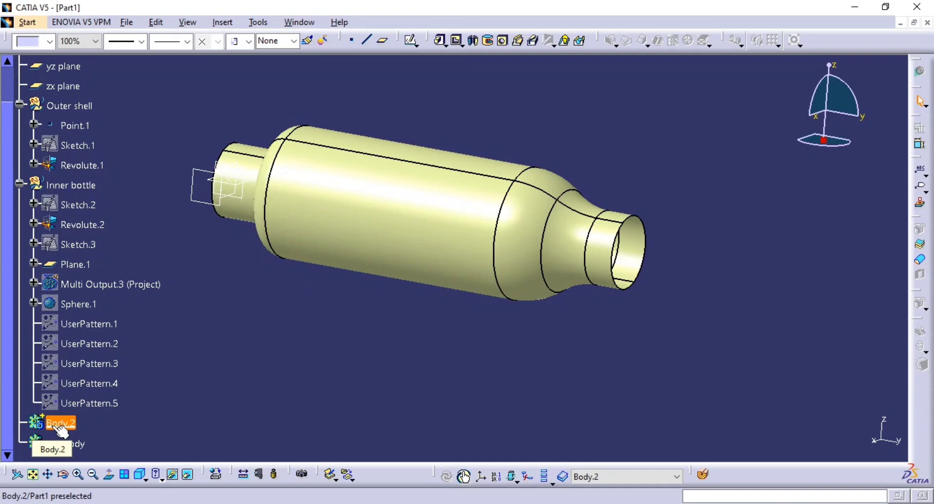
key("alt+Return")
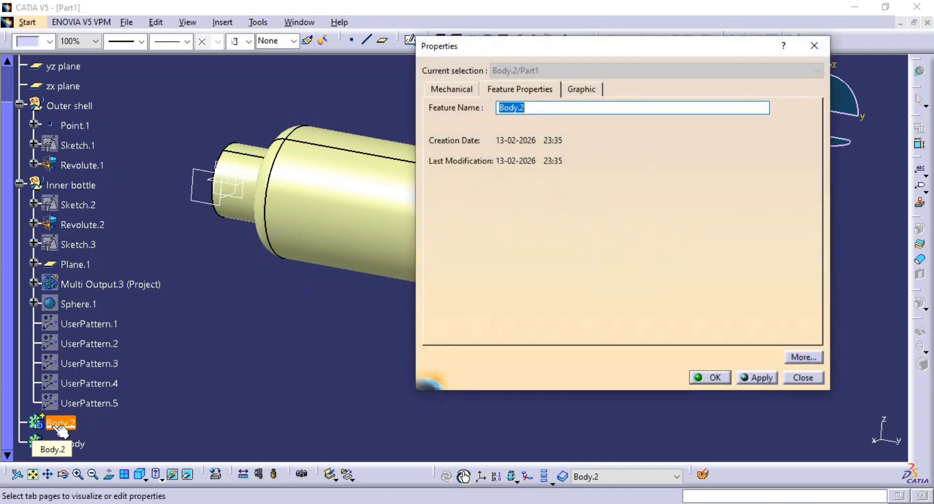
type("Outer shell")
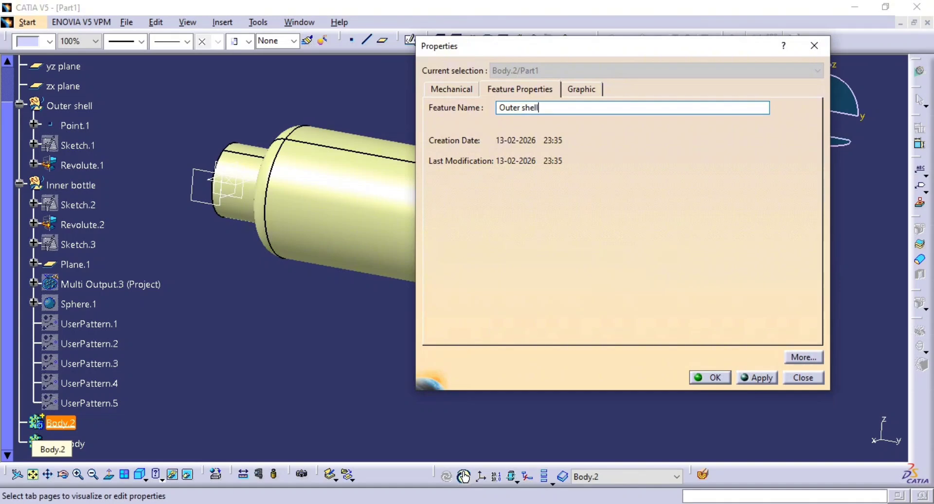
key("Return")
left_click(388, 392)
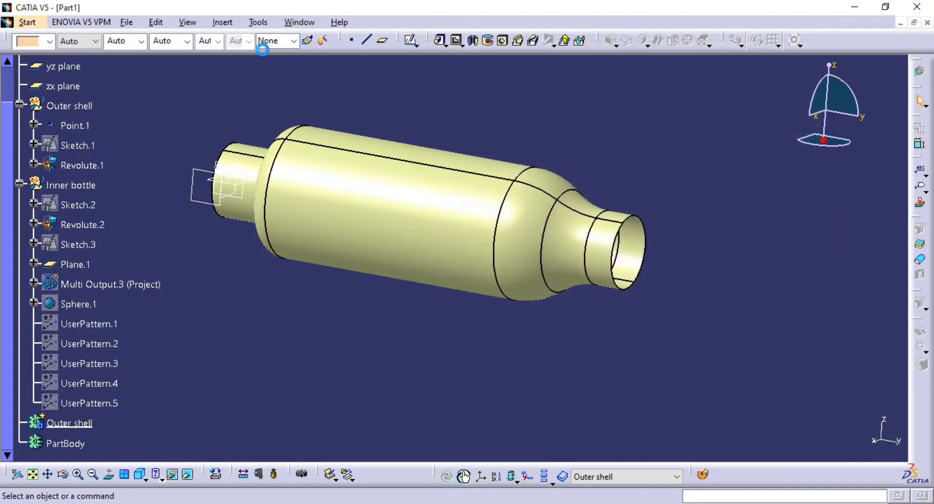
Insert another body into the part and rename it Inner bottle.
left_click(214, 24)
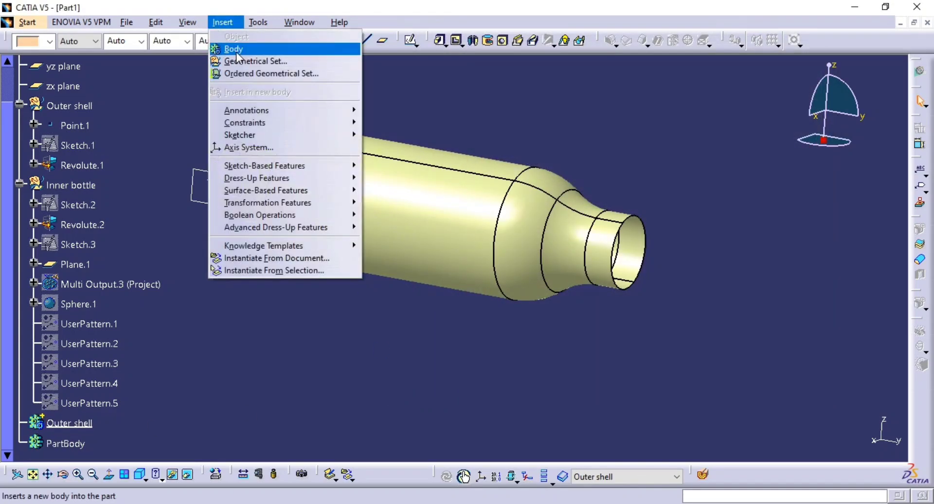
left_click(228, 49)
left_click(65, 443)
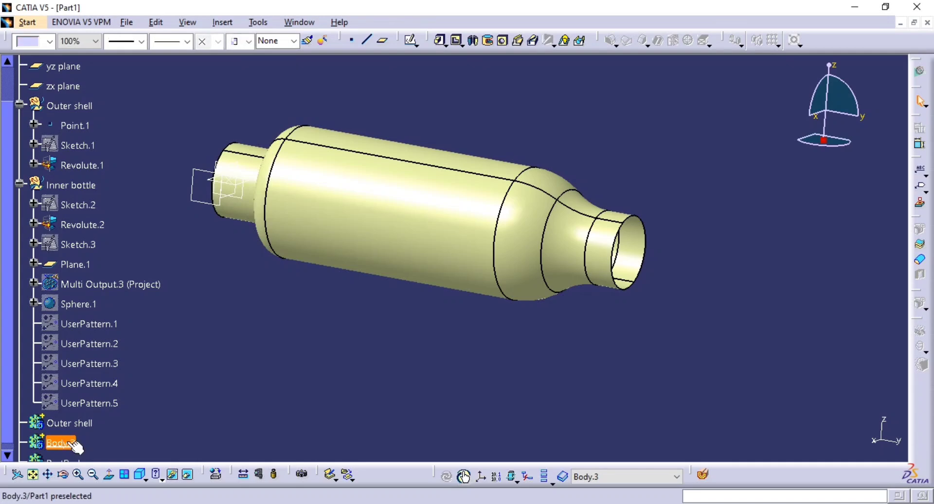
key("alt+Return")
key("BackSpace")
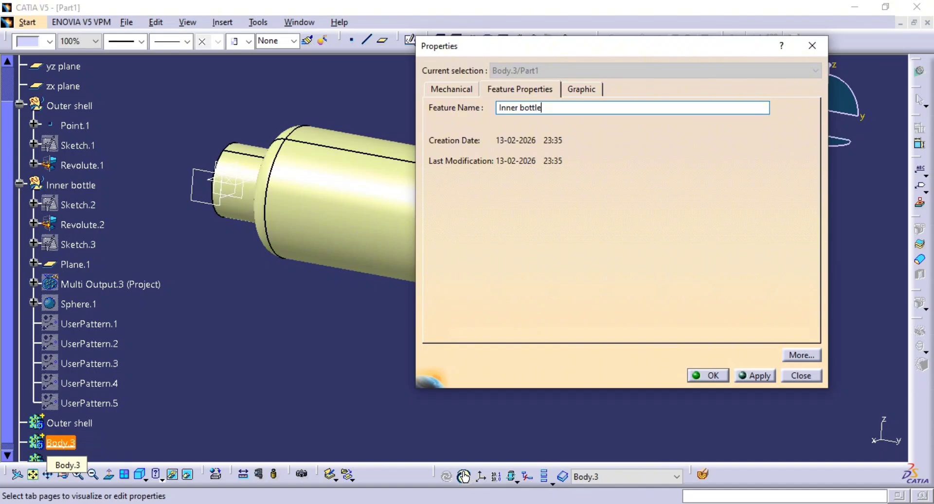
type("Inner bottle")
key("Return")
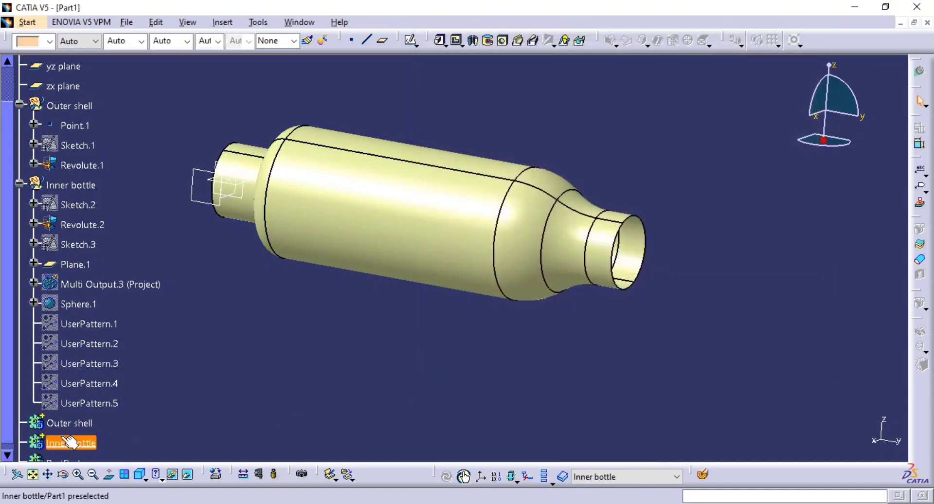
Make the Outer shell body the work object and thicken the Revolute.1 surface inward by 2 mm.
right_click(85, 421)
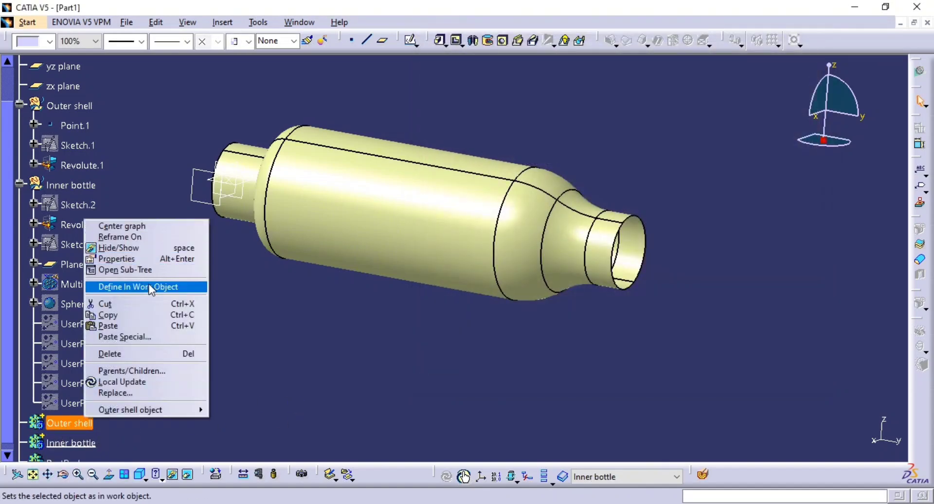
left_click(146, 287)
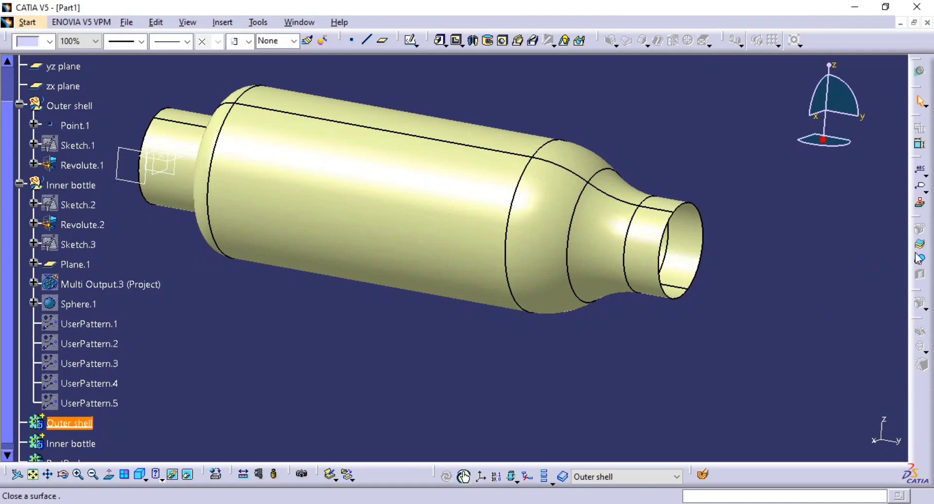
left_click(919, 243)
left_click(642, 273)
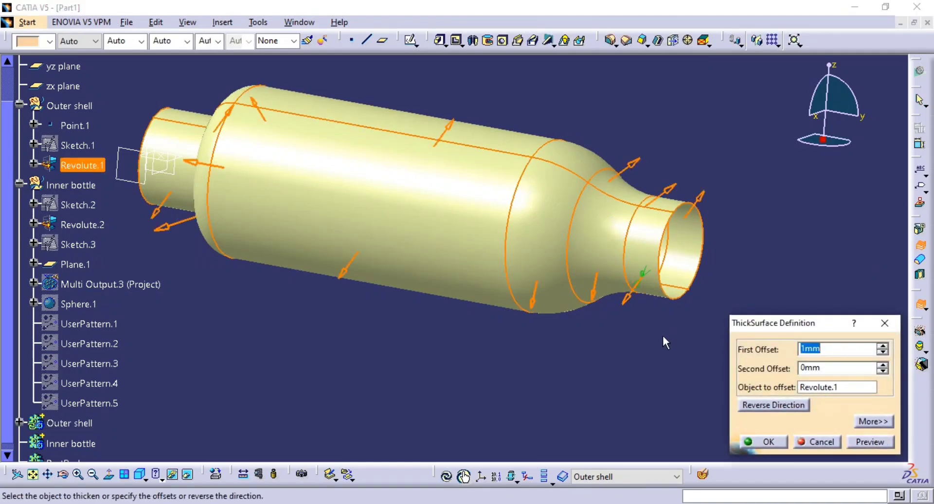
middle_click_drag(584, 311, 371, 306)
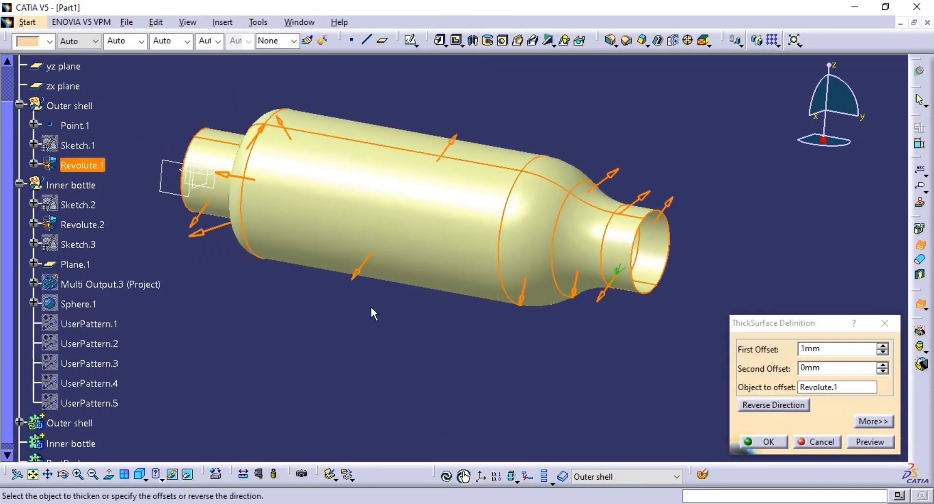
left_click(352, 275)
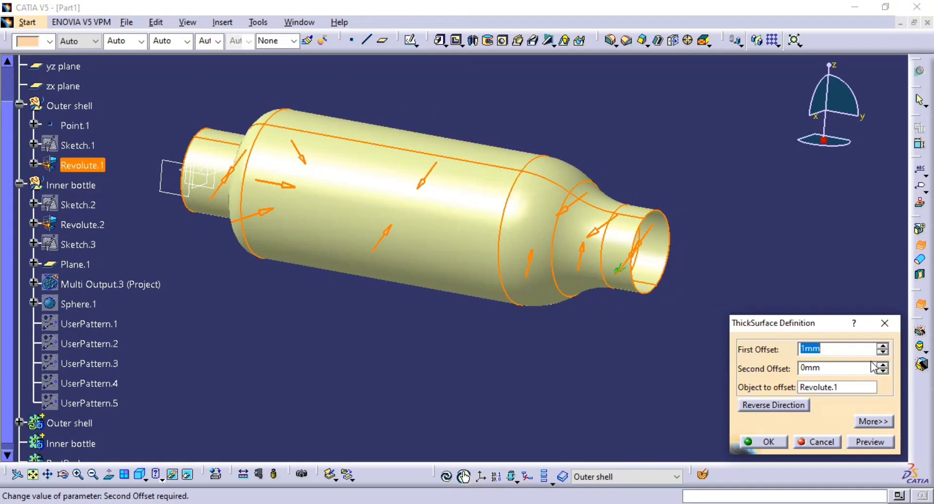
left_click(879, 445)
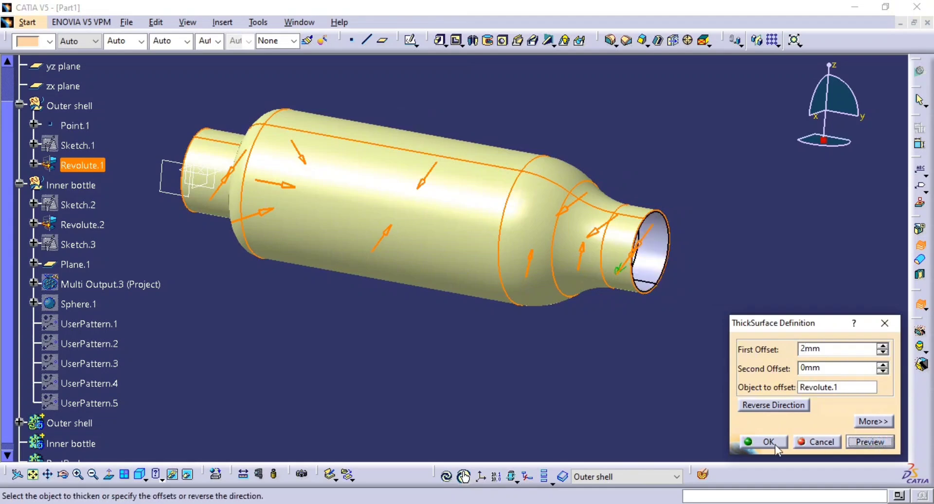
left_click(751, 442)
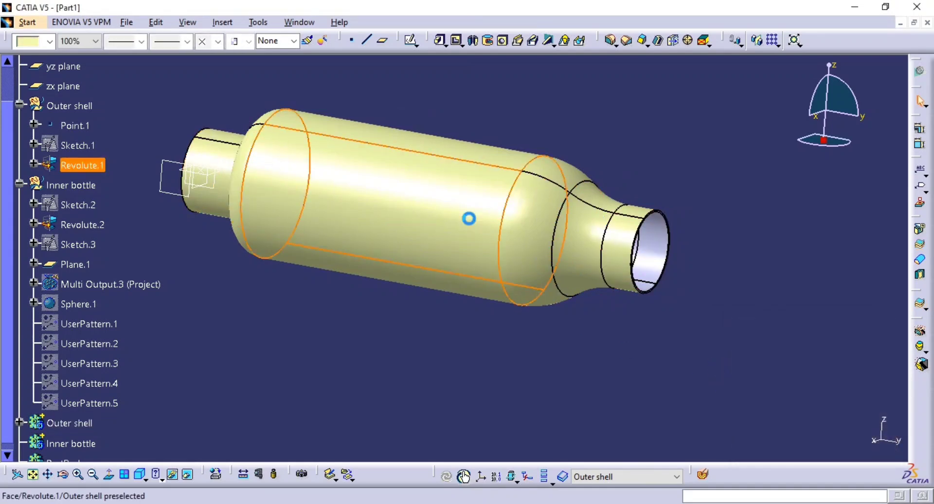
Hide the Revolute.1 surface and the Outer shell body.
middle_click_drag(473, 235, 595, 290)
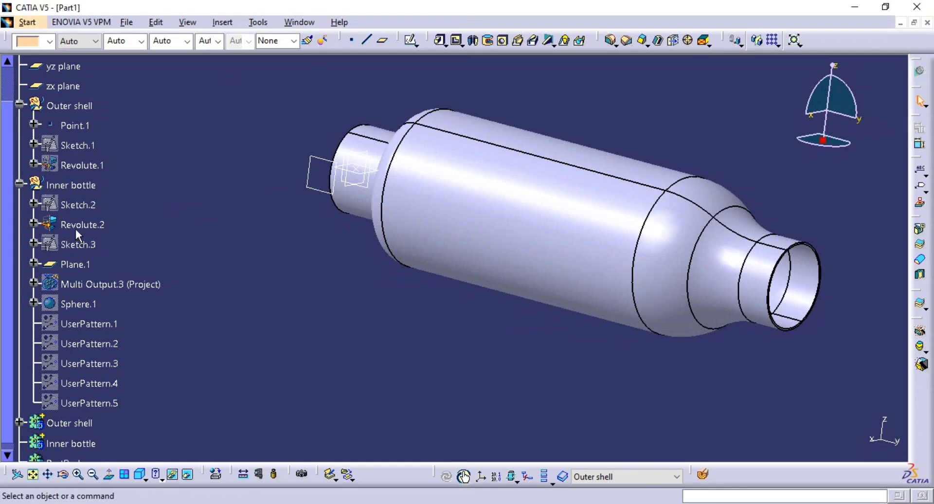
middle_click_drag(417, 236, 406, 287)
scroll(73, 415, "down", 2)
left_click(73, 385)
key("space")
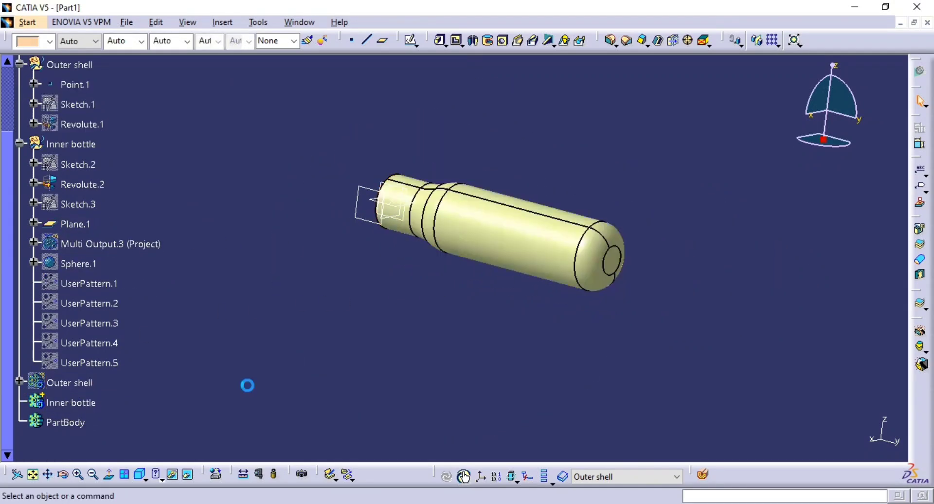
Try to thicken the Revolute.2 surface inward by 2 mm with the Outer shell body still the work object.
middle_click_drag(440, 338, 821, 255)
left_click(920, 255)
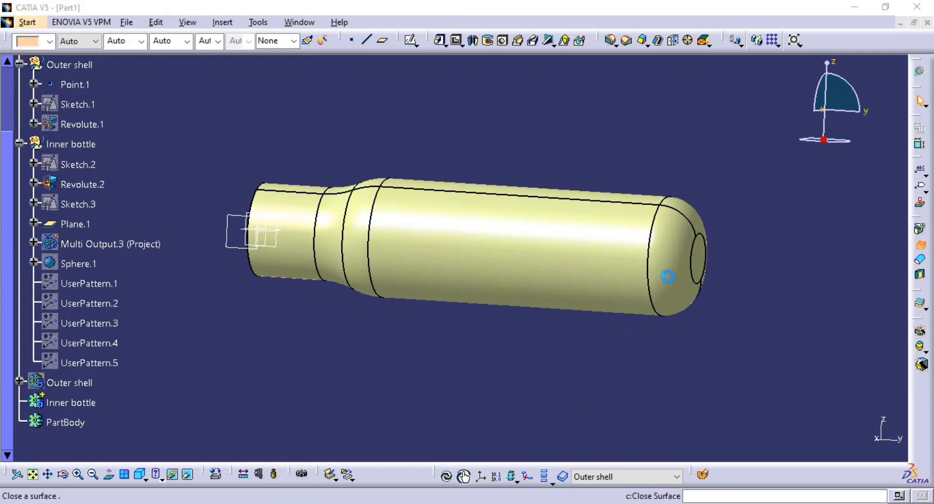
left_click(521, 239)
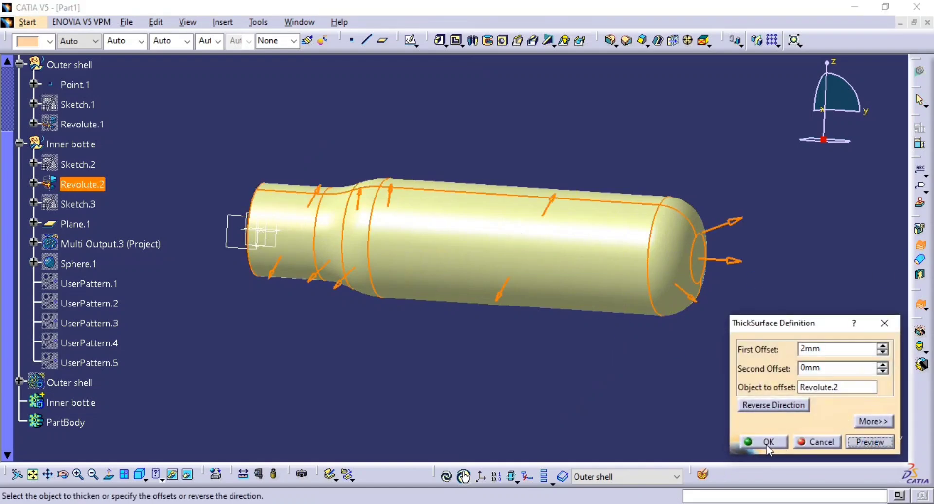
left_click(760, 406)
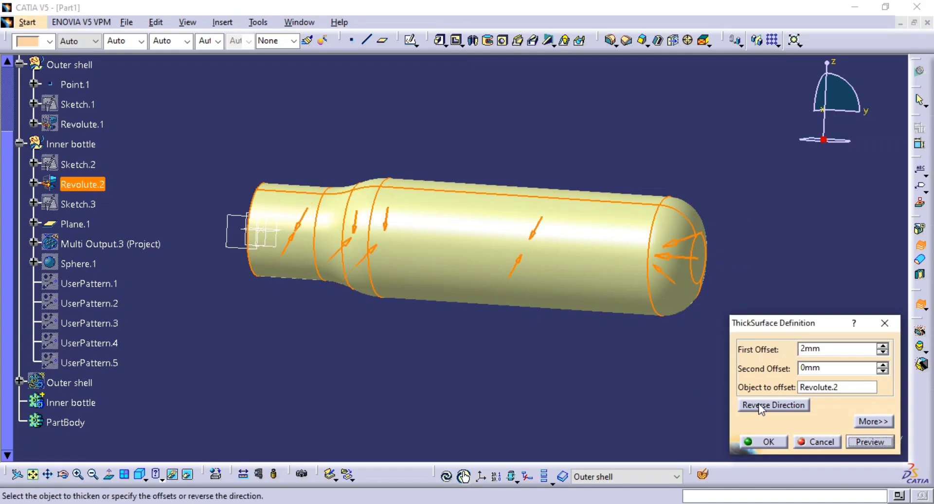
left_click(770, 443)
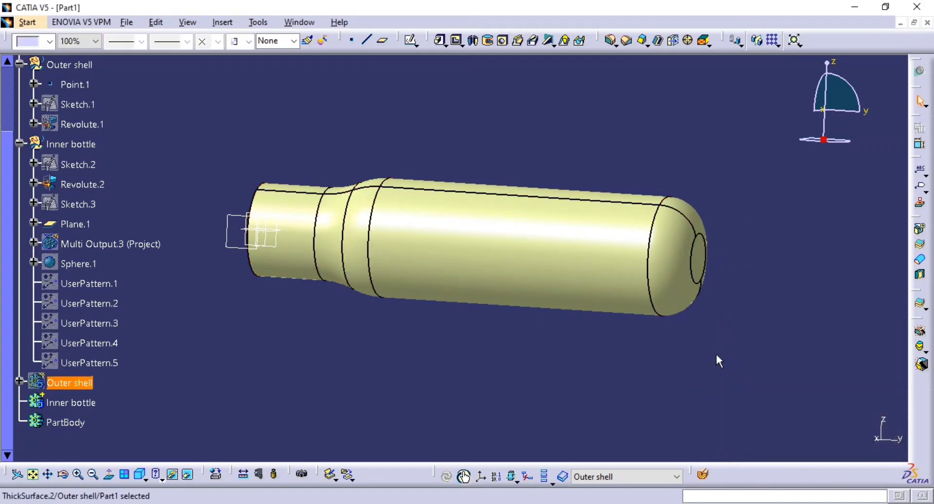
Hide the Revolute.2 surface, and undo both the hiding and the thickening added to the Outer shell body.
left_click(571, 265)
key("space")
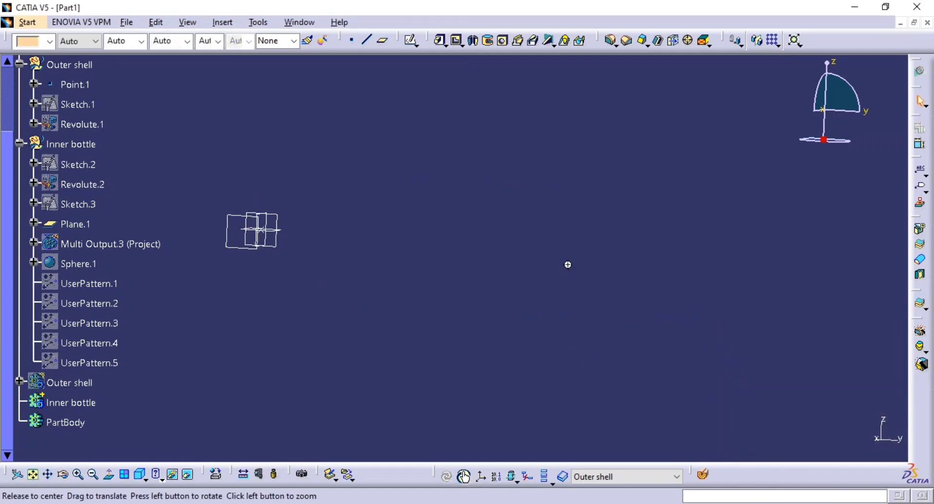
middle_click_drag(568, 264, 533, 268)
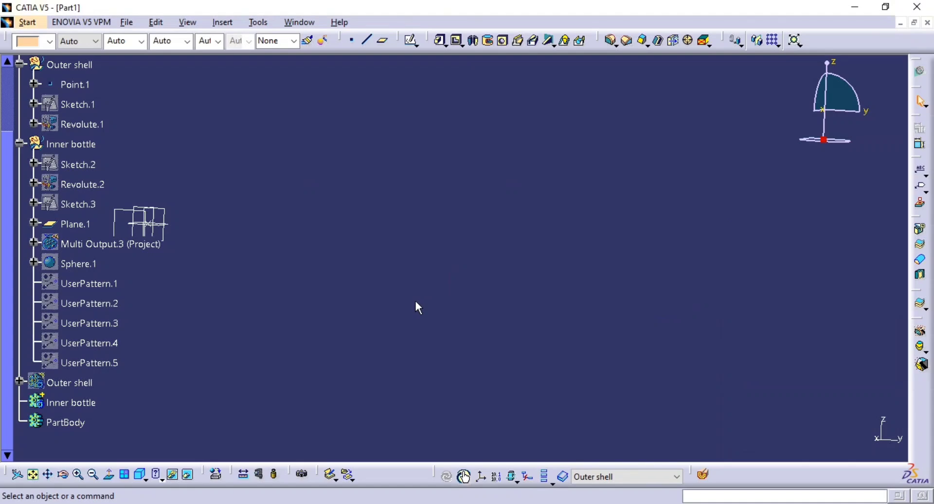
key("ctrl+z")
middle_click(347, 264)
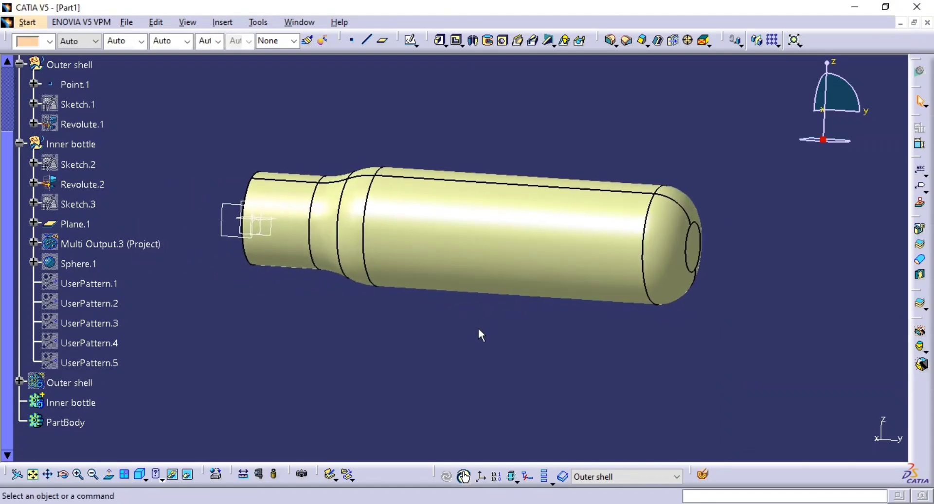
Make the Inner bottle body the work object and thicken the Revolute.2 surface inward by 2 mm.
left_click(21, 383)
right_click(73, 422)
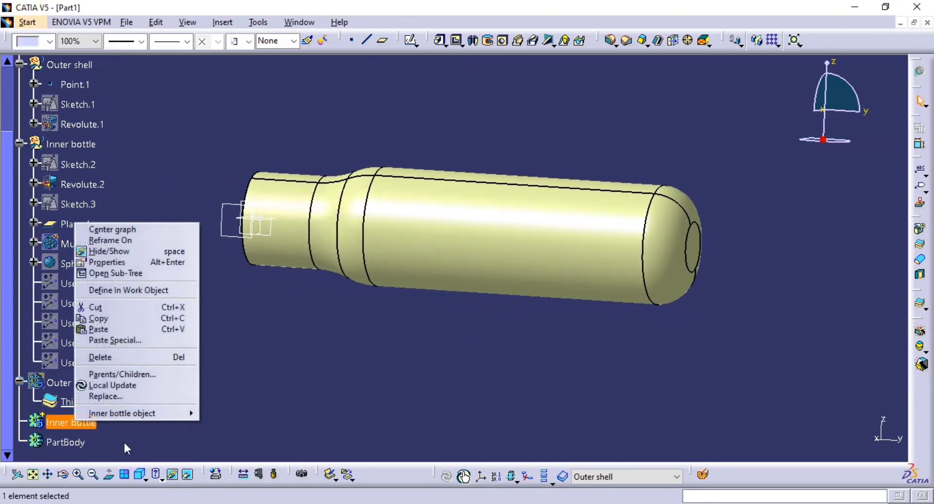
left_click(129, 290)
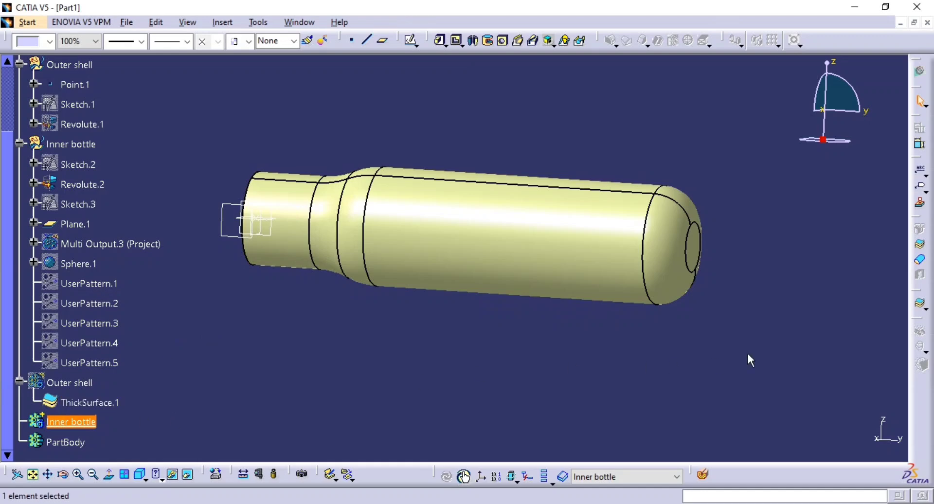
left_click(923, 247)
left_click(589, 253)
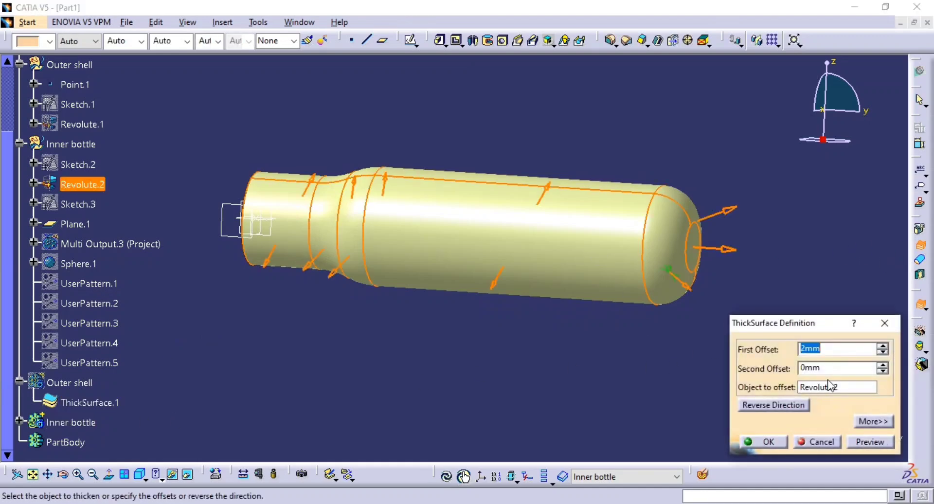
left_click(496, 285)
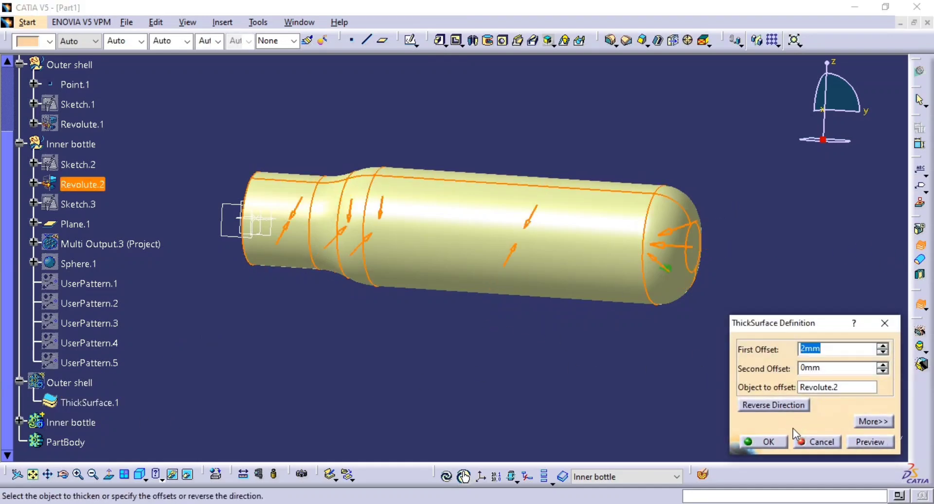
left_click(767, 441)
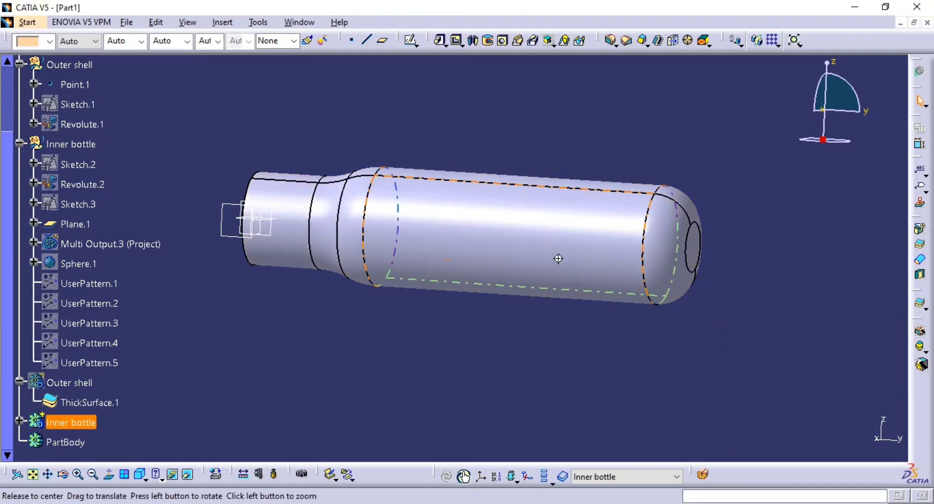
Show the Outer shell body and clip the view with a section plane to examine the nested outer shell and inner bottle.
middle_click_drag(557, 258, 511, 330)
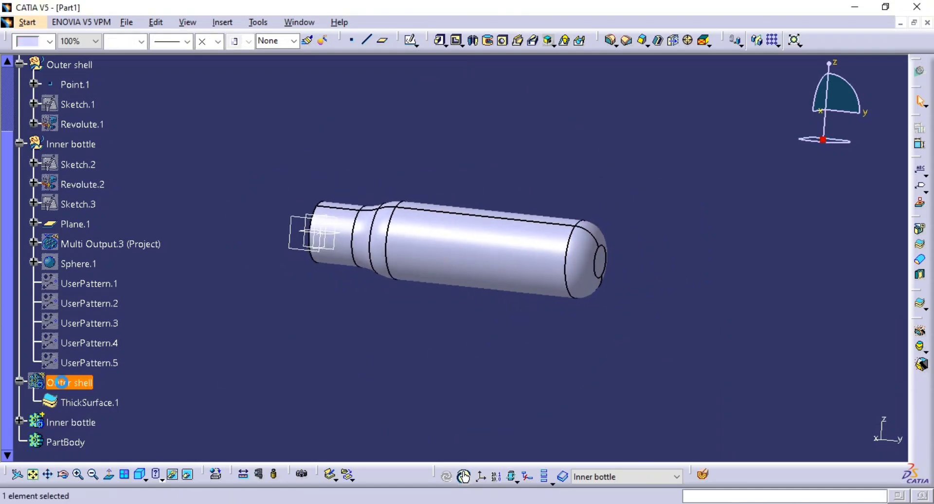
middle_click_drag(339, 352, 402, 355)
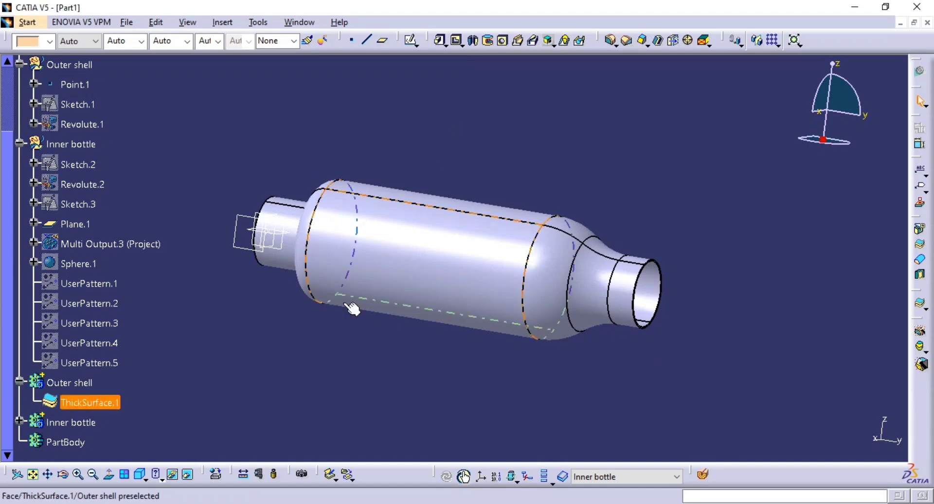
left_click(703, 476)
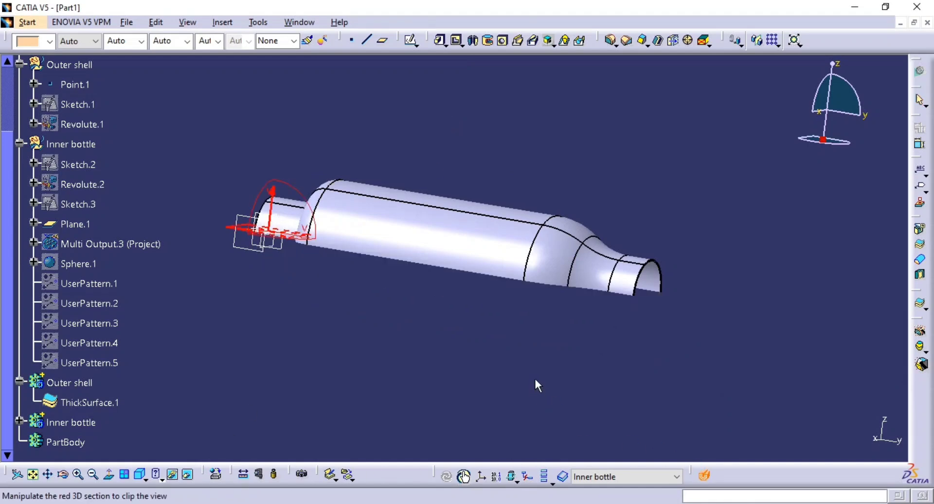
left_click(284, 248)
mouse_move(445, 333)
middle_mouse_down()
mouse_move(424, 281)
mouse_move(314, 278)
mouse_move(322, 305)
mouse_move(400, 290)
mouse_move(407, 228)
mouse_move(435, 279)
mouse_move(378, 229)
mouse_move(527, 233)
middle_mouse_up()
mouse_move(431, 279)
middle_mouse_down()
mouse_move(529, 244)
mouse_move(528, 214)
middle_mouse_up()
Compare the modelled shells with the section view and flange details on page 60 of the Pumo Mech Book.
key("alt+Tab")
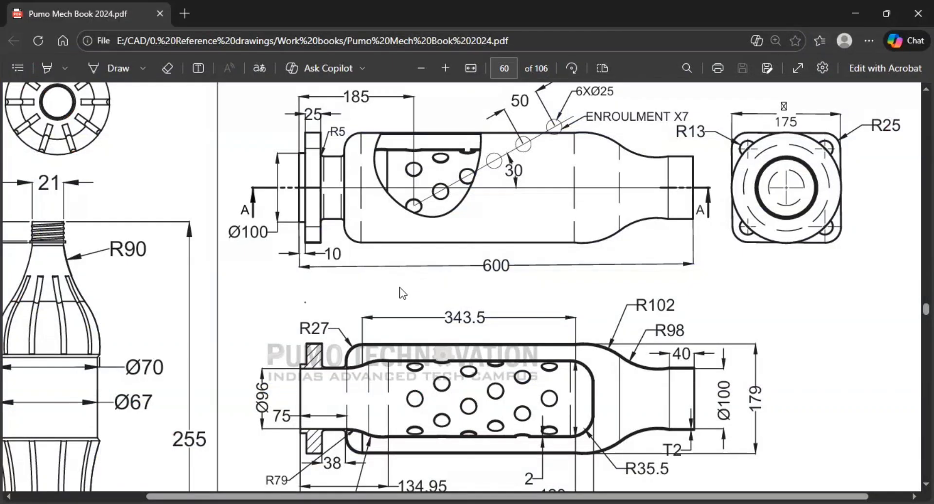
key("alt+Tab")
key("alt+Tab")
scroll(355, 447, "down", 1)
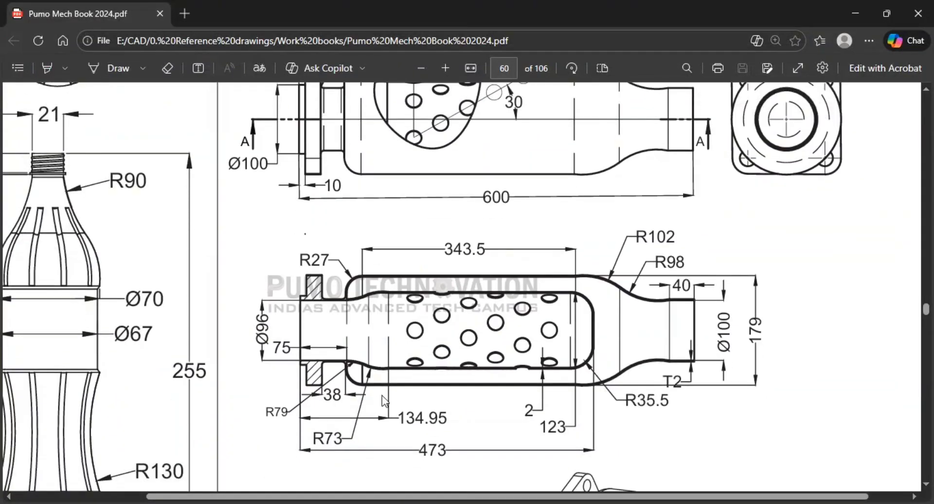
key("alt+Tab")
mouse_move(502, 169)
middle_mouse_down()
mouse_move(477, 171)
mouse_move(461, 200)
mouse_move(467, 206)
middle_mouse_up()
key("alt+Tab")
key("alt+Tab")
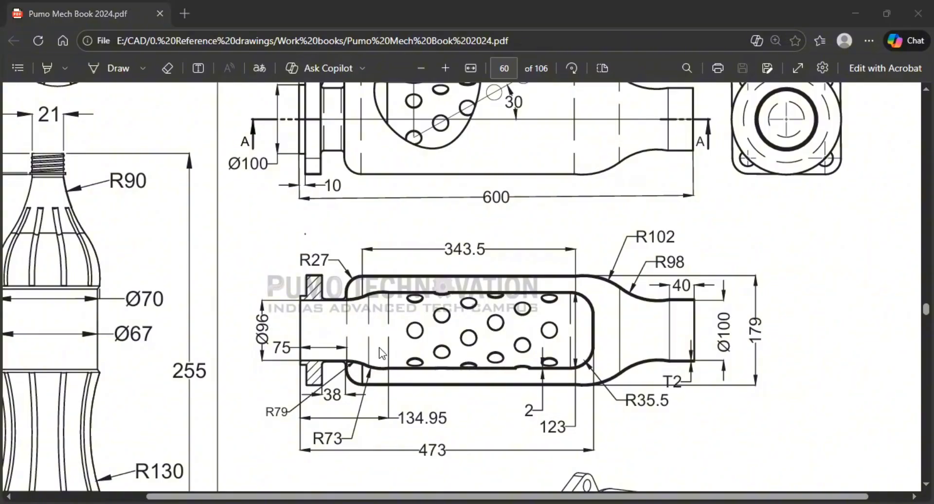
key("Escape")
middle_click_drag(518, 263, 462, 336)
scroll(132, 268, "up", 2)
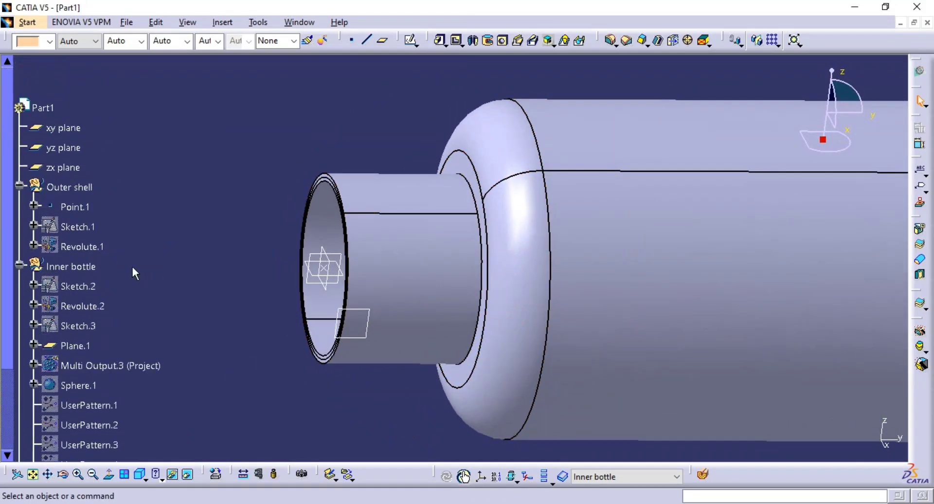
Make the Outer shell geometrical set the work object and check the flange end against the reference drawing.
right_click(87, 188)
left_click(156, 251)
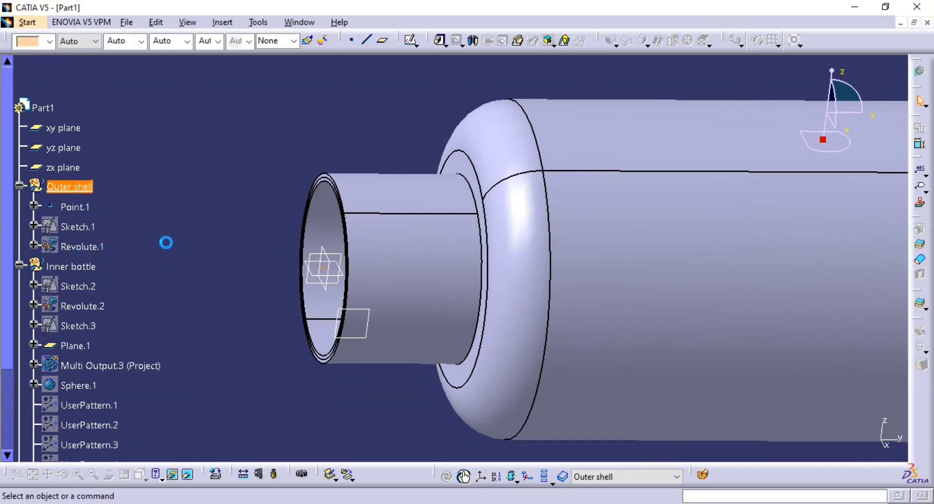
middle_click_drag(357, 280, 425, 261)
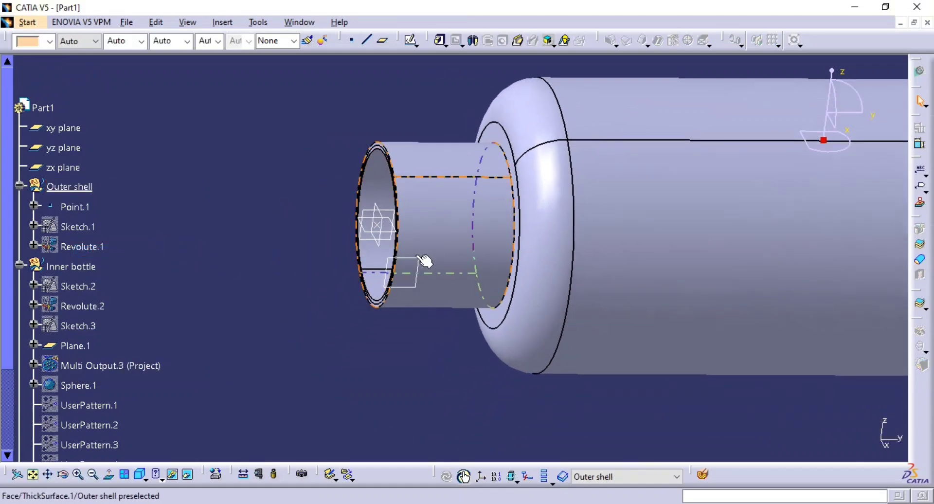
key("alt+Tab")
key("alt+Tab")
middle_click_drag(479, 261, 358, 187)
key("alt+Tab")
key("alt+Tab")
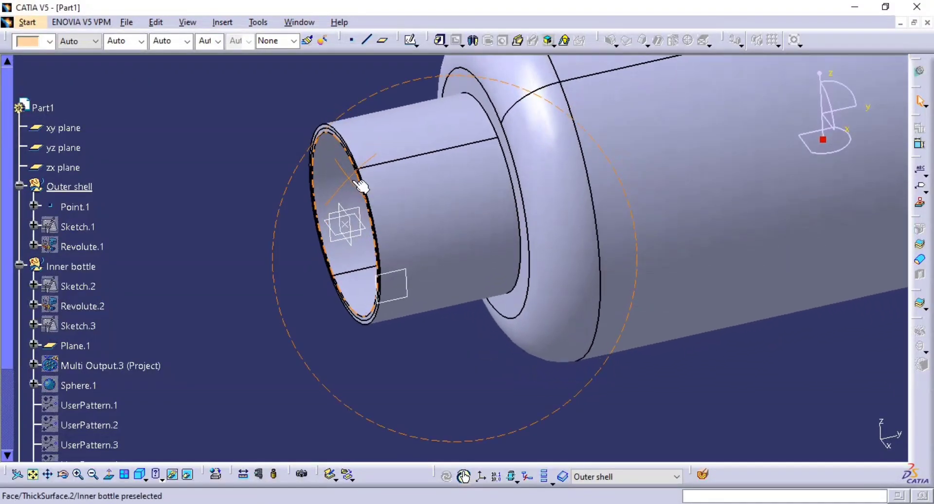
Switch to the Generative Shape Design workbench and collapse the Inner bottle geometrical set in the tree.
left_click(921, 73)
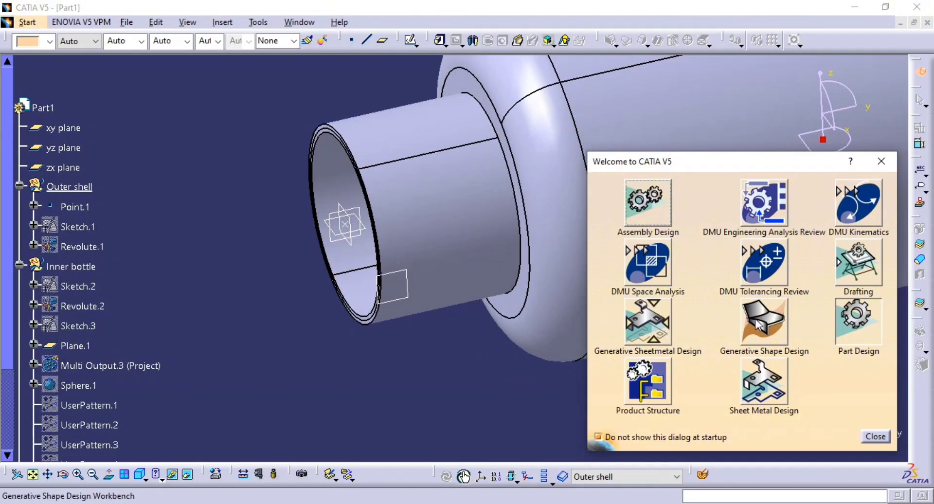
left_click(757, 323)
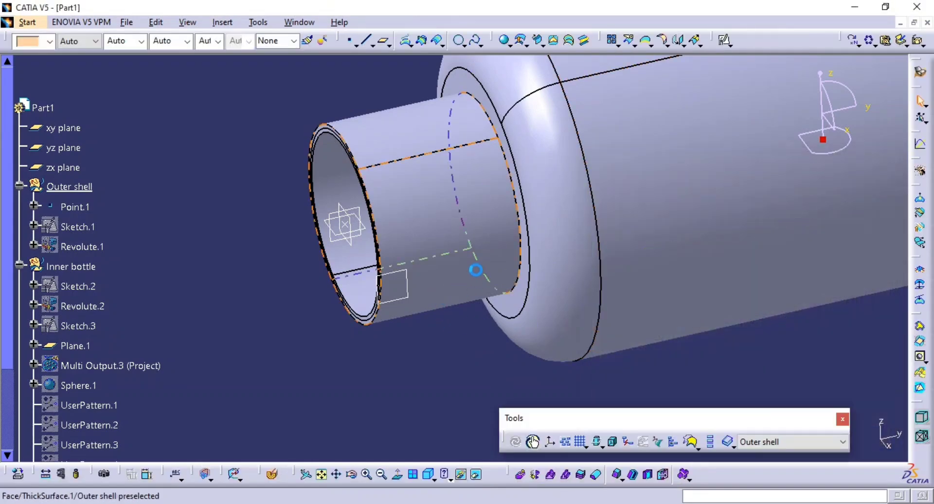
middle_click_drag(475, 270, 538, 250)
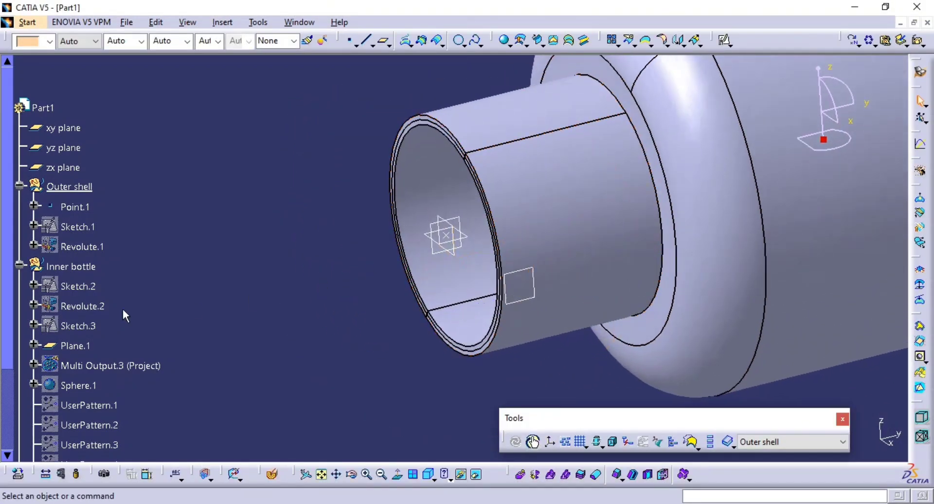
left_click(20, 266)
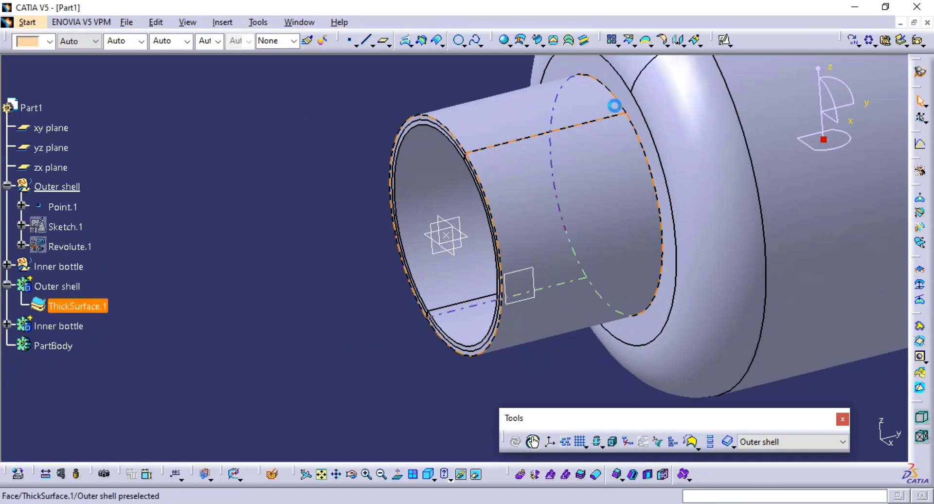
Create a positioned sketch on the zx plane with its origin projected from Point.1 and the H direction reversed.
left_click(725, 43)
mouse_move(466, 298)
middle_mouse_down()
mouse_move(475, 259)
mouse_move(438, 218)
middle_mouse_up()
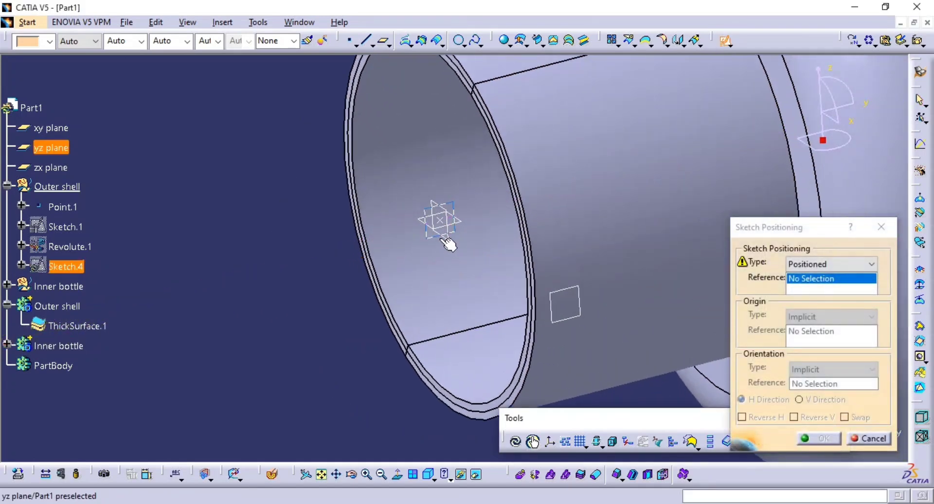
left_click(443, 238)
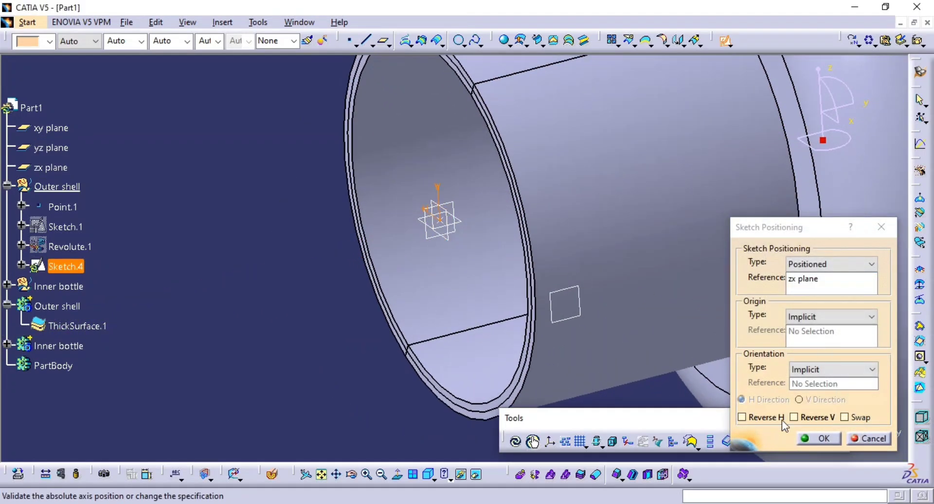
left_click(829, 317)
left_click(825, 351)
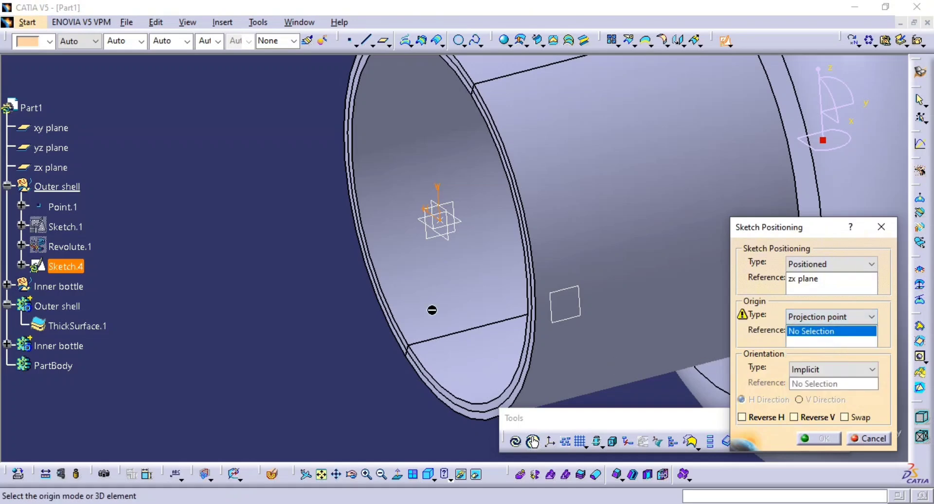
left_click(440, 221)
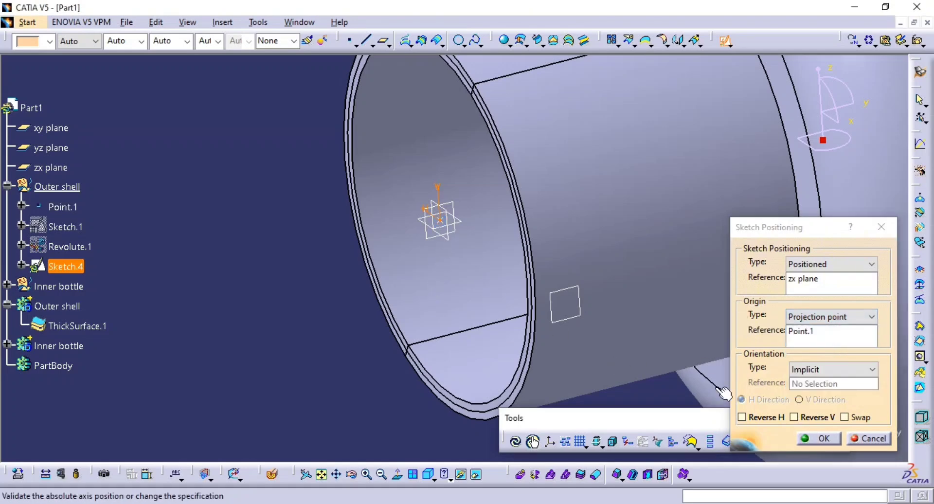
left_click(765, 418)
left_click(819, 437)
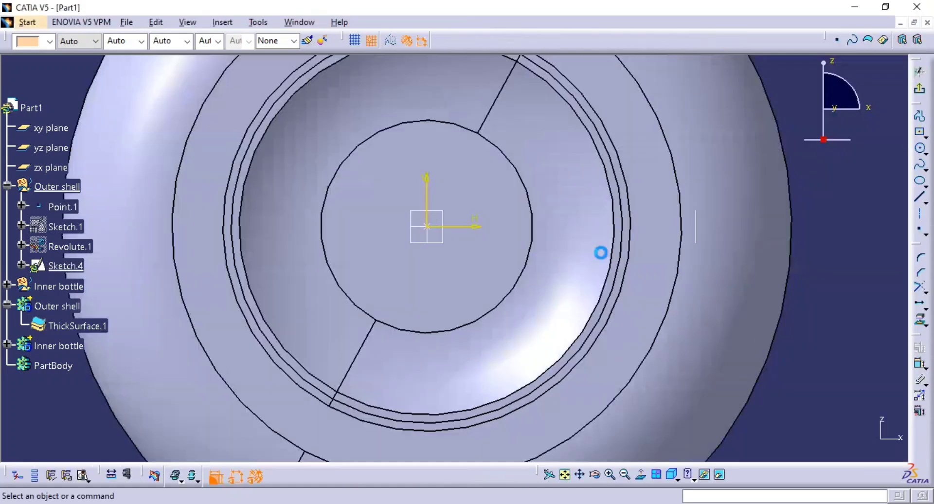
middle_click_drag(602, 253, 753, 278)
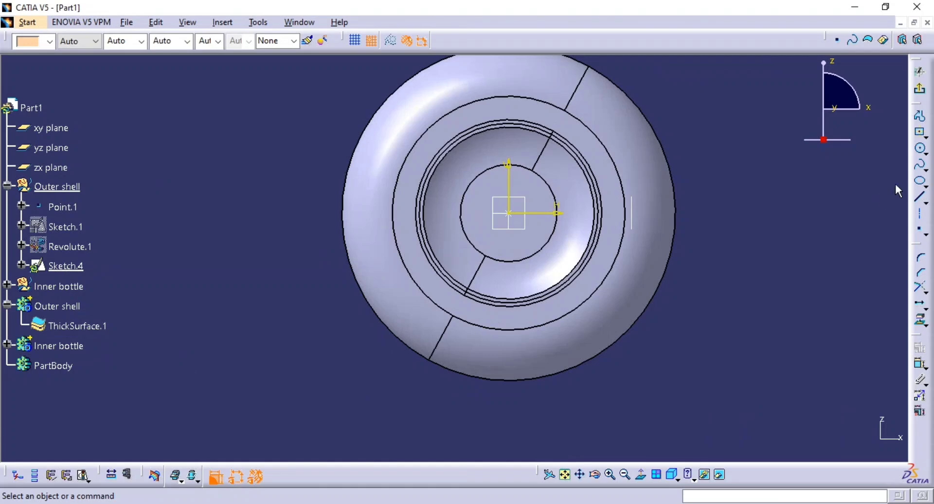
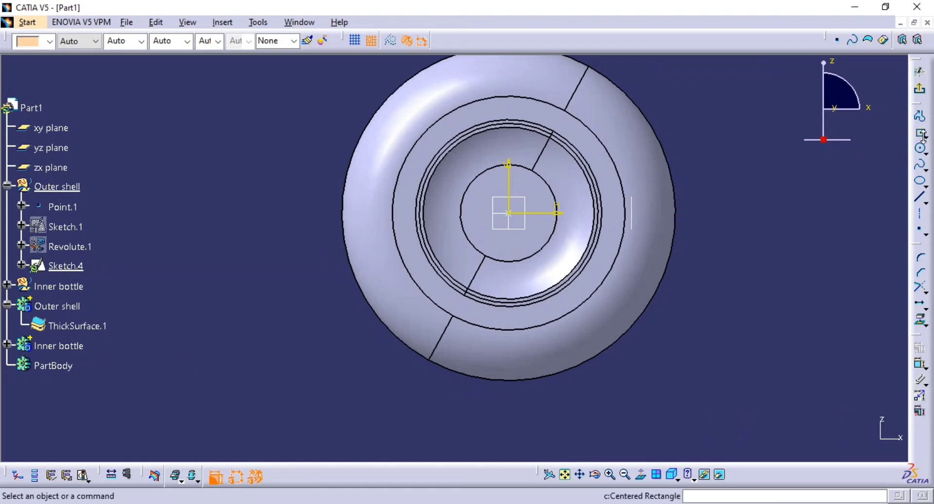
Sketch a rectangle centred on the sketch origin, about 260 mm wide and 220 mm high, enclosing the outer shell.
left_click(921, 134)
left_click(509, 214)
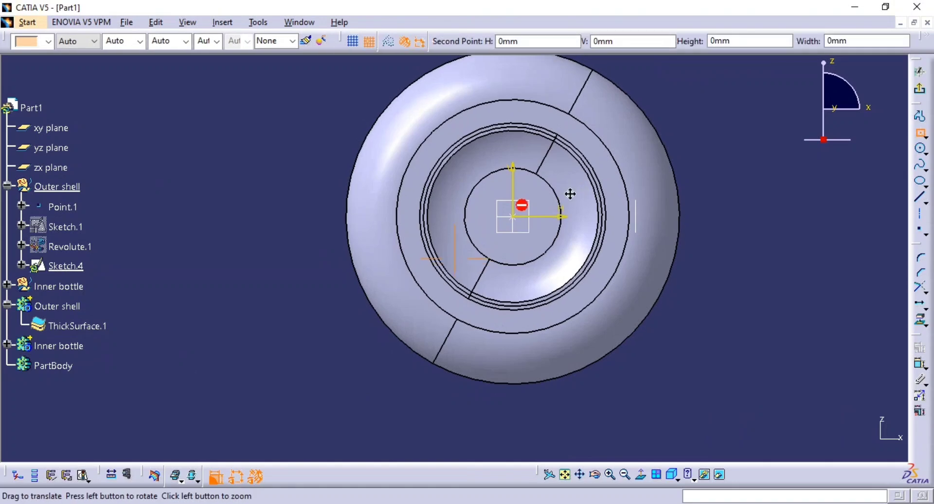
middle_click_drag(569, 194, 573, 281)
left_click(753, 93)
middle_click_drag(729, 208, 683, 207)
left_click(685, 207)
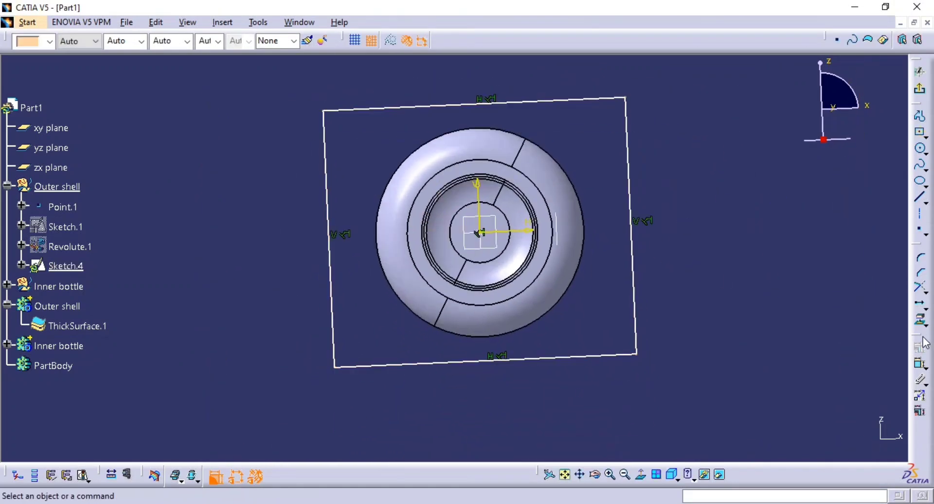
Dimension the rectangle's height and set it to 175 mm.
left_click(920, 367)
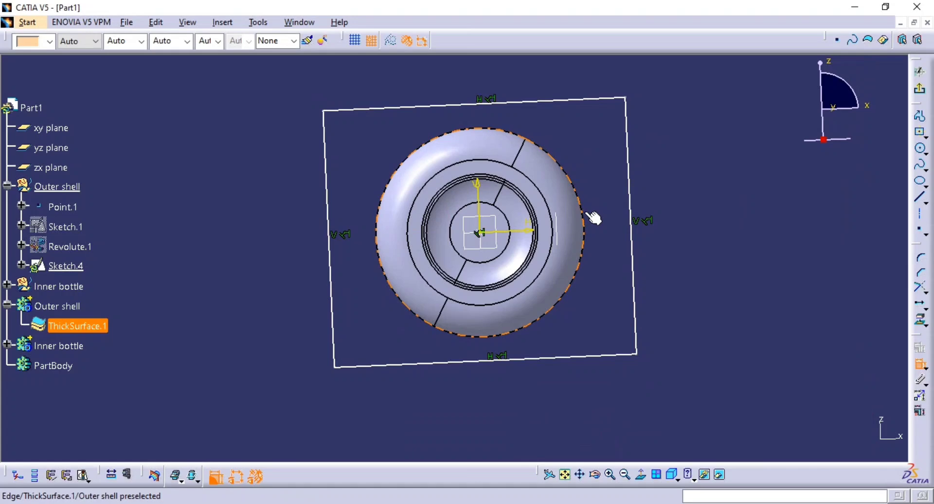
left_click(633, 295)
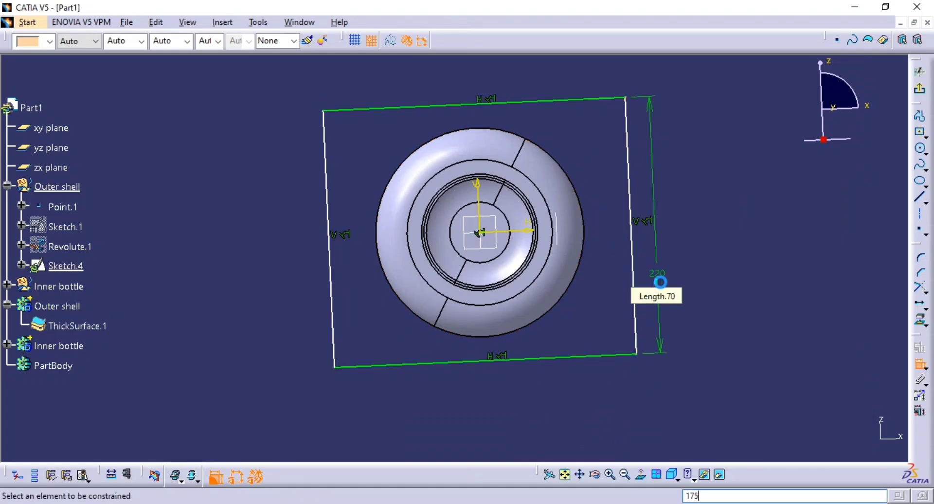
left_click(657, 270)
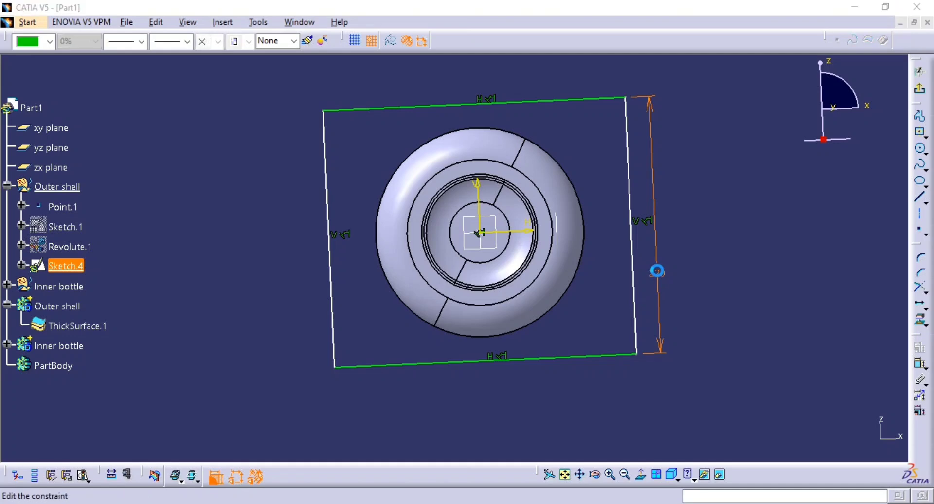
double_click(657, 271)
type("175")
key("Return")
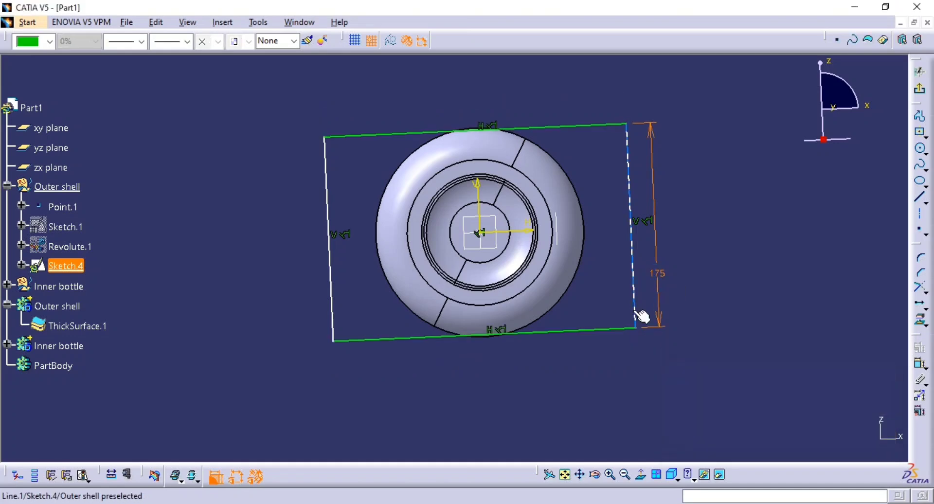
Dimension the rectangle's width and link it by formula to the 175 mm height dimension.
left_click(605, 320)
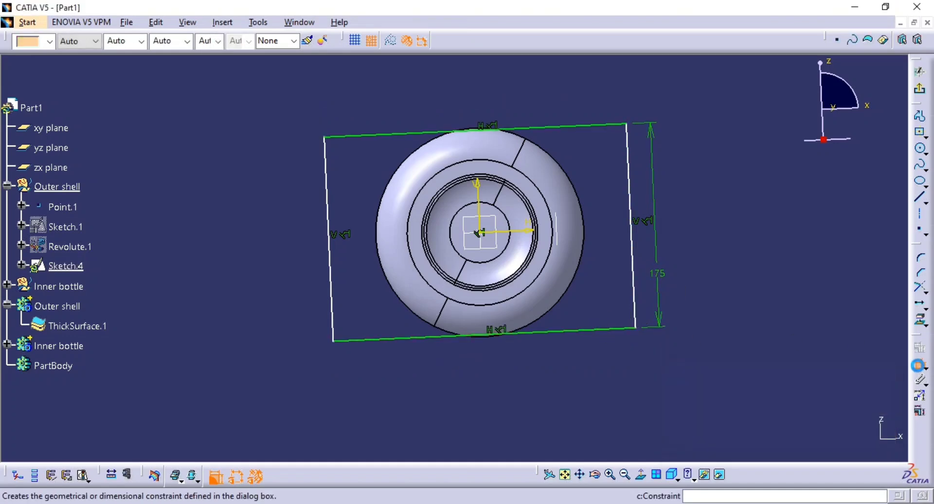
left_click(600, 331)
left_click(592, 371)
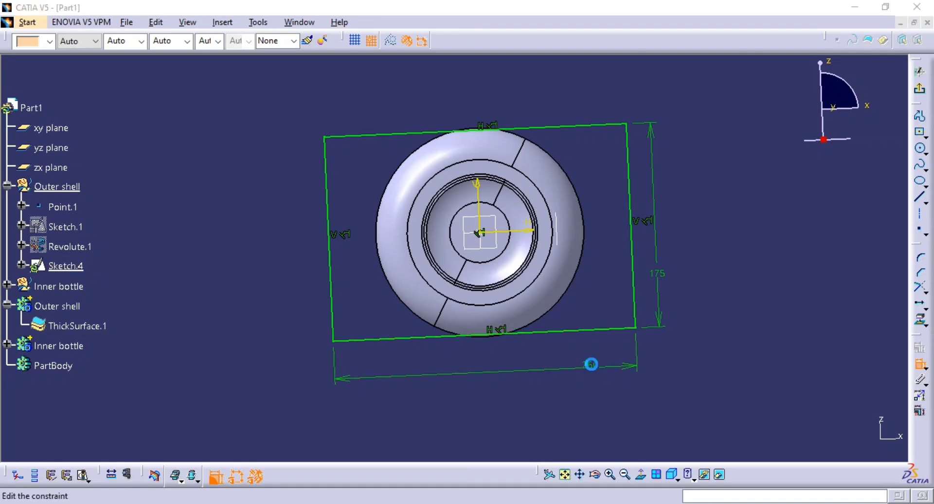
double_click(591, 364)
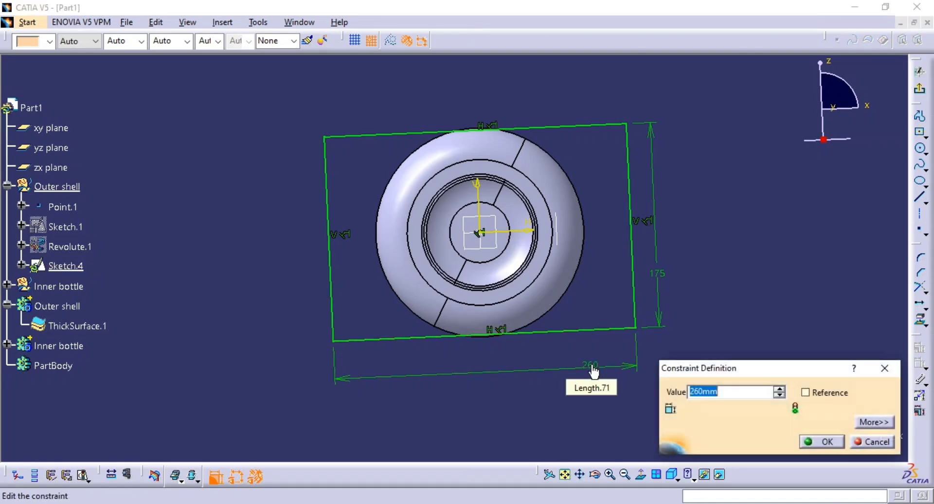
left_click(659, 300)
left_click(810, 440)
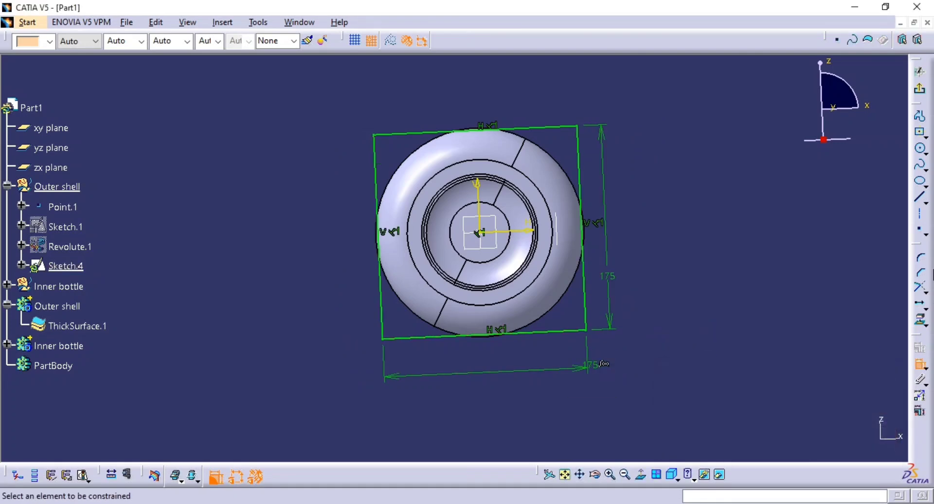
Check the flange corner radius on the reference drawing and round all four rectangle corners with a 25 mm radius.
left_click(920, 263)
left_click_drag(744, 385, 209, 121)
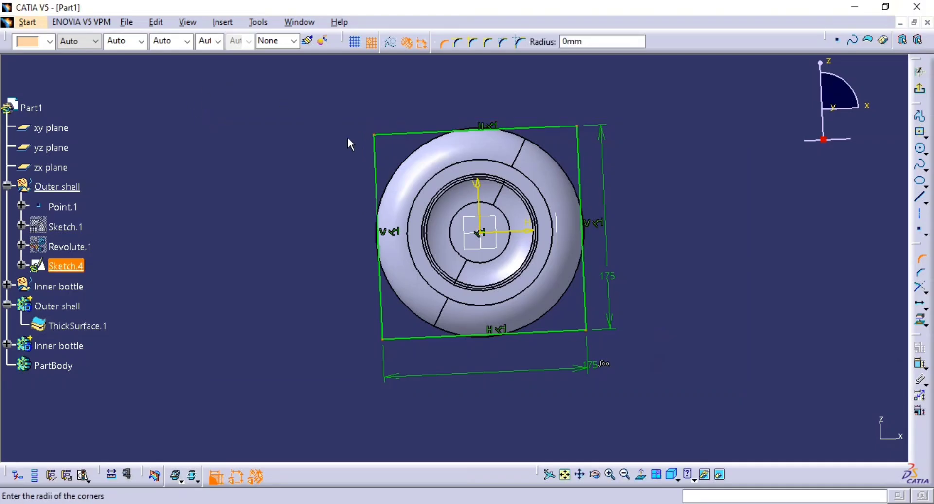
key("alt+Tab")
scroll(354, 219, "up", 2)
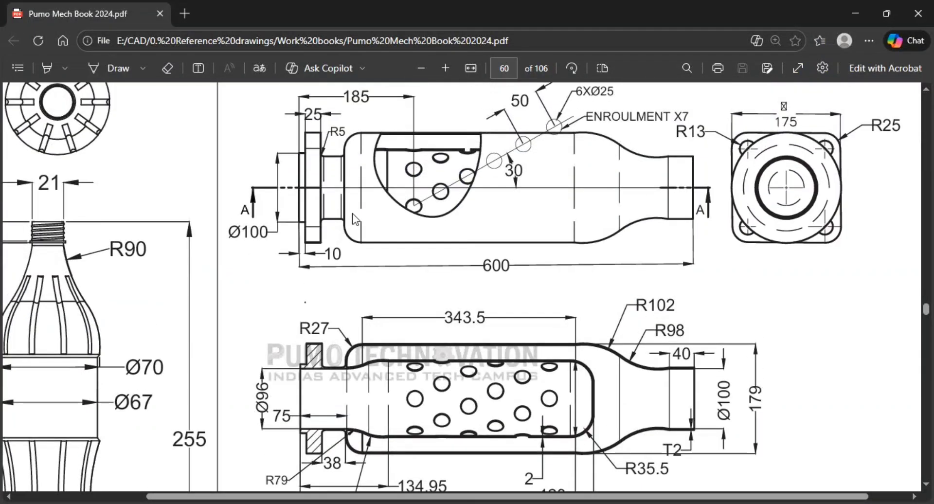
key("alt+Tab")
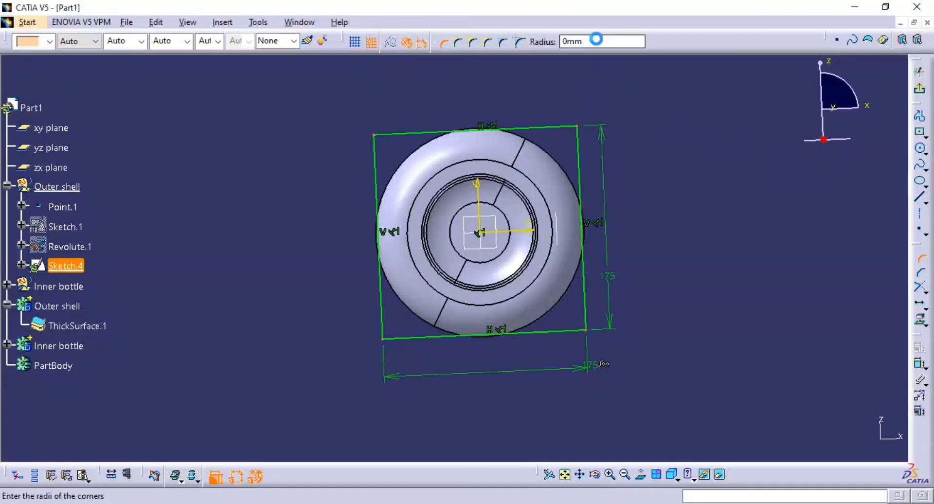
type("25")
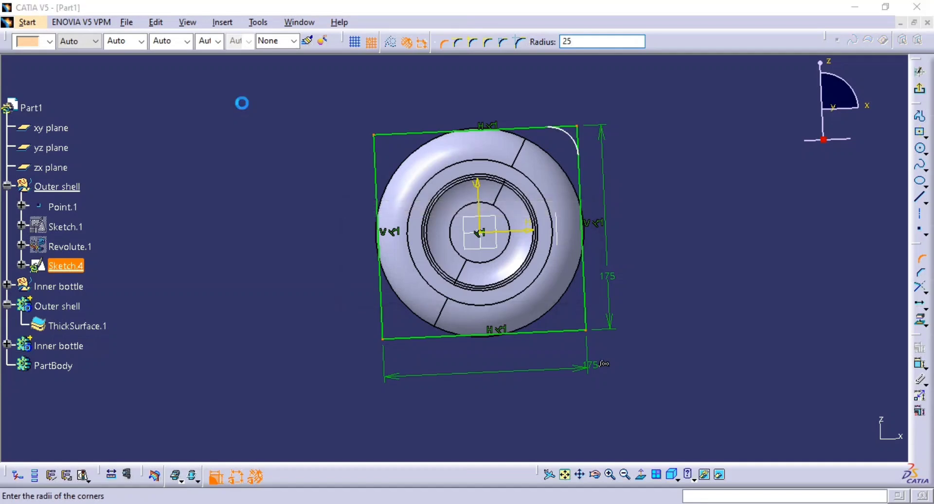
key("Return")
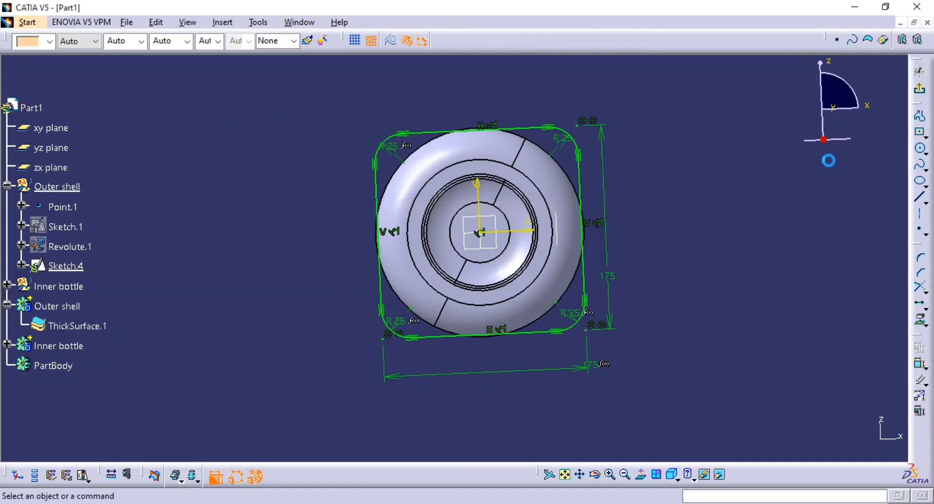
Exit the flange outline sketch, inspect it against the shell's neck end, and reopen it for editing.
mouse_move(583, 224)
middle_mouse_down()
mouse_move(586, 200)
mouse_move(533, 252)
mouse_move(454, 279)
mouse_move(431, 267)
mouse_move(373, 265)
mouse_move(404, 266)
middle_mouse_up()
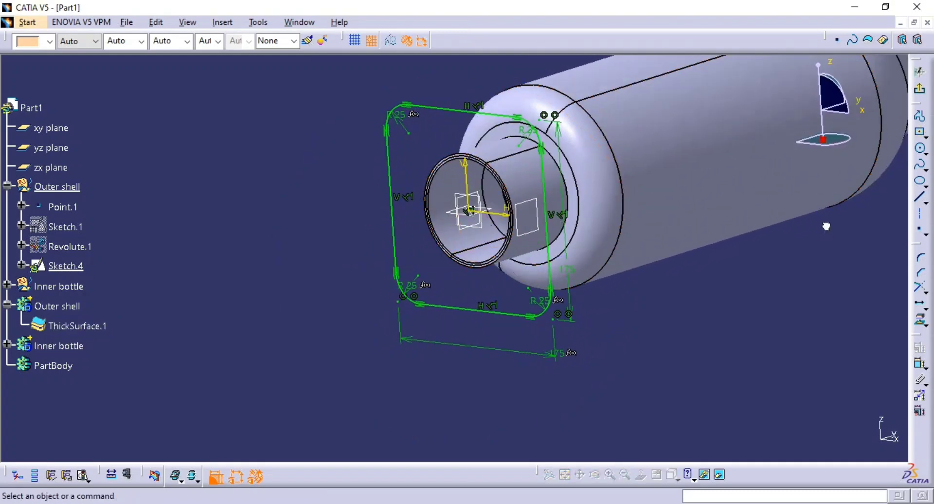
left_click(920, 88)
mouse_move(601, 217)
middle_mouse_down()
mouse_move(542, 250)
mouse_move(568, 246)
middle_mouse_up()
scroll(523, 302, "up", 1)
left_click(525, 297)
double_click(521, 291)
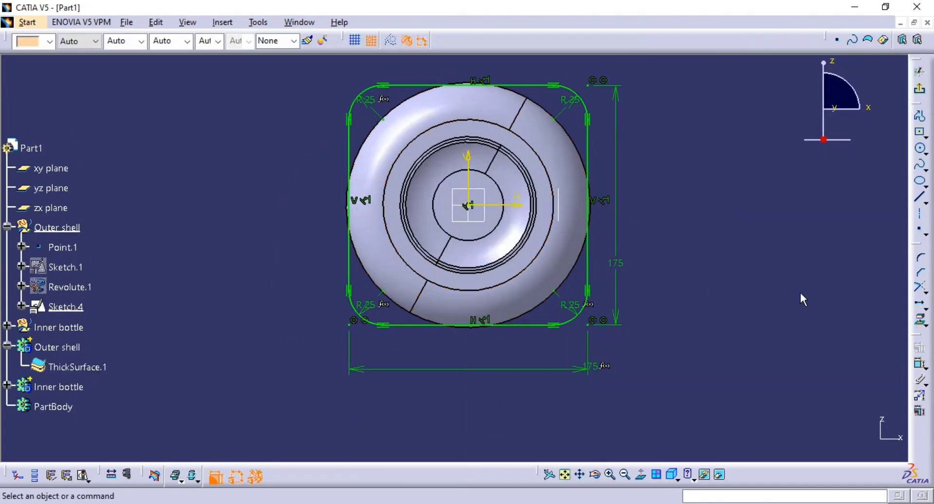
middle_click_drag(628, 170, 621, 191)
key("Escape")
Draw four circles centred on the outline's corner-arc centres, three about 12.5 mm in radius and the upper-left one about 2.5 mm.
left_click(923, 153)
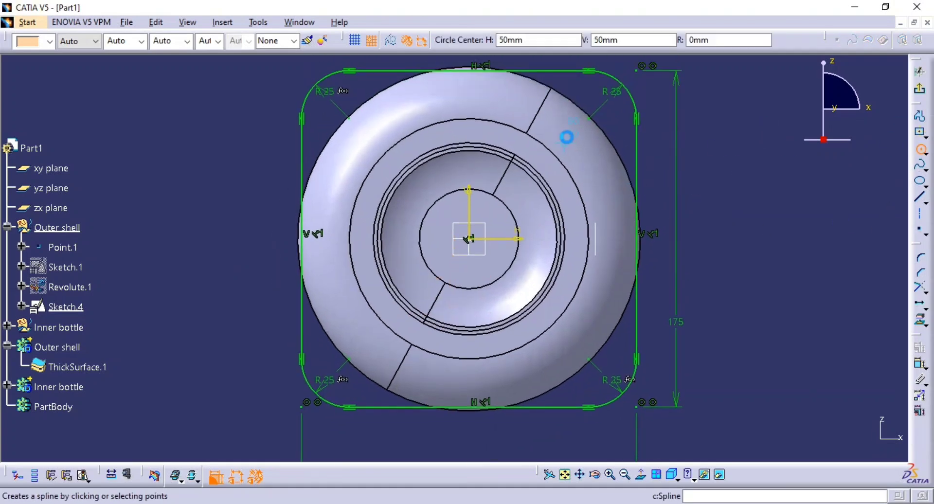
left_click(588, 118)
left_click(564, 129)
left_click(349, 118)
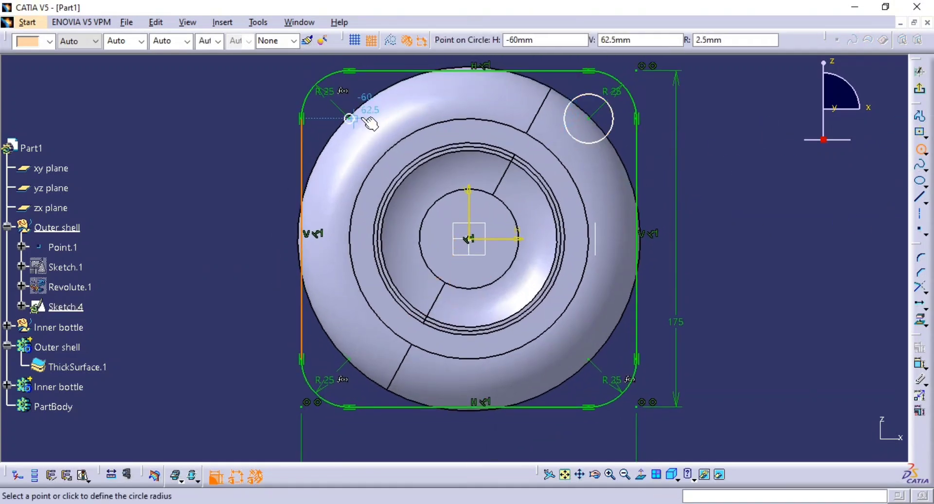
left_click(352, 120)
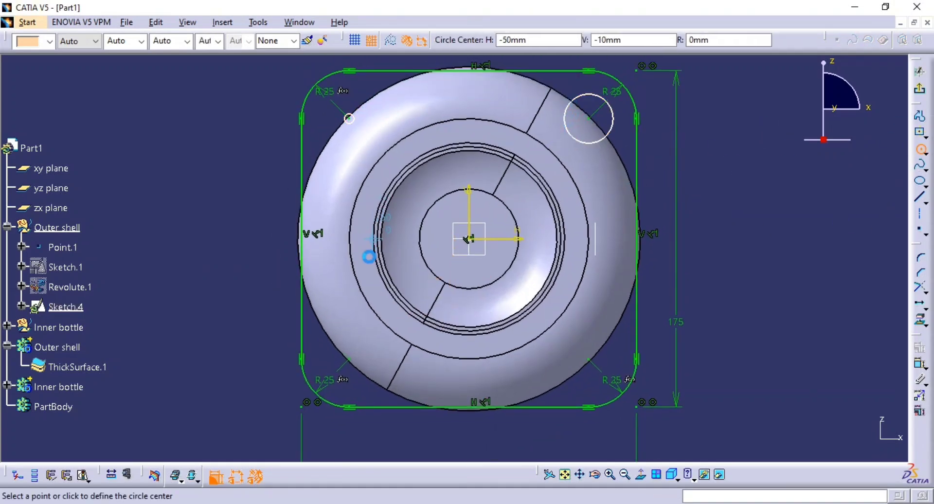
left_click(349, 359)
left_click(589, 359)
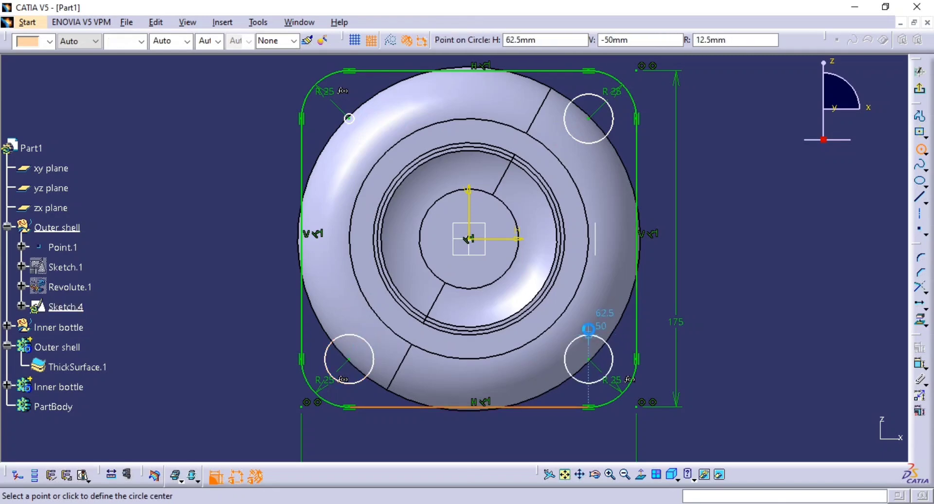
left_click(588, 328)
key("Escape")
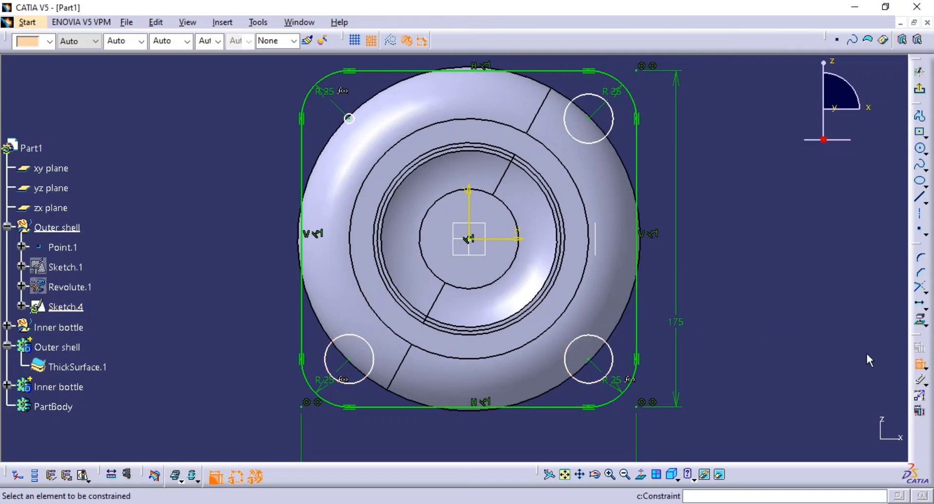
Dimension the diameter of the lower-right corner circle.
left_click(608, 347)
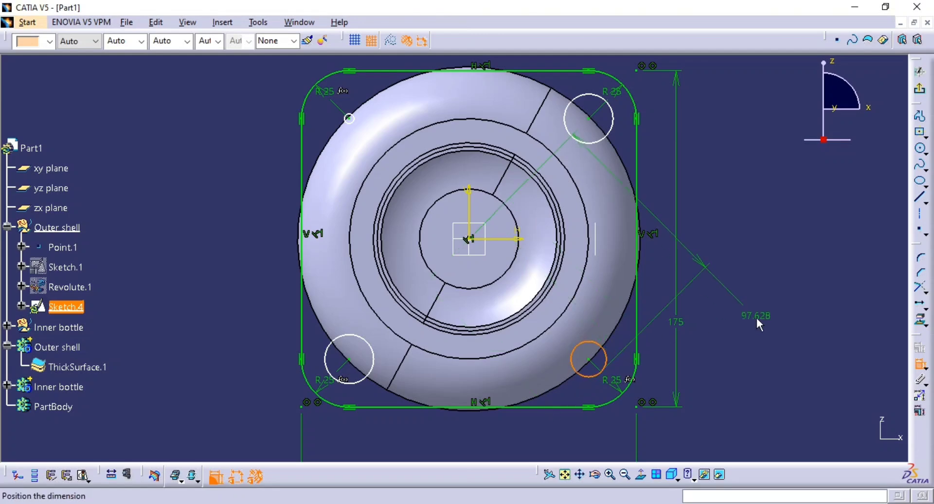
key("Escape")
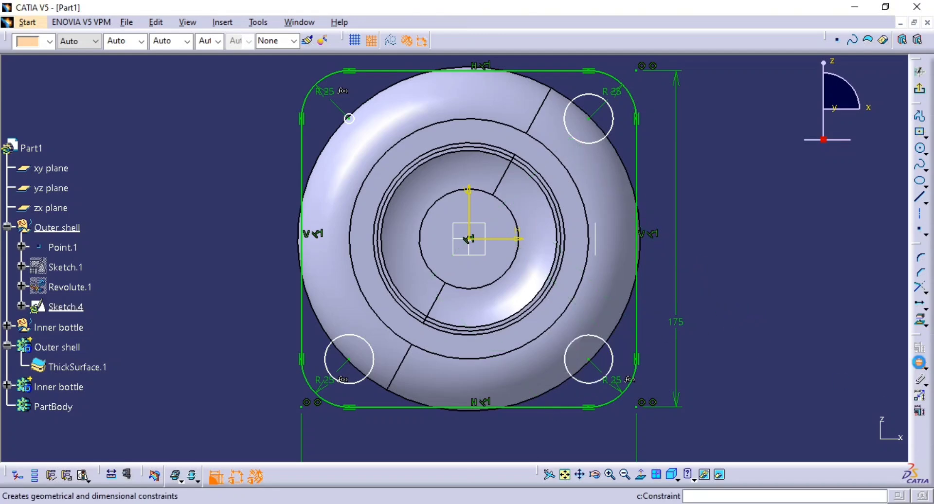
left_click(614, 355)
left_click(739, 344)
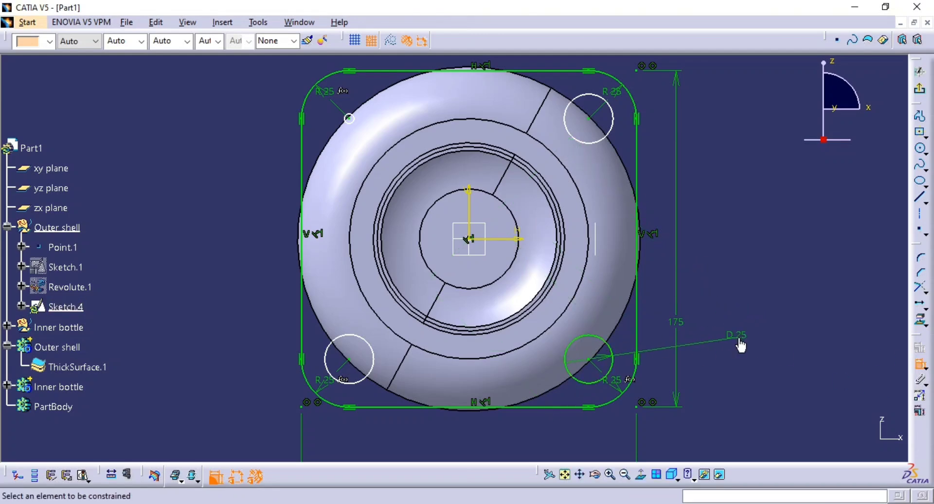
Check the hole callout on the reference drawing, then change the lower-right circle's dimension to Radius and set it to 25 mm.
key("alt+Tab")
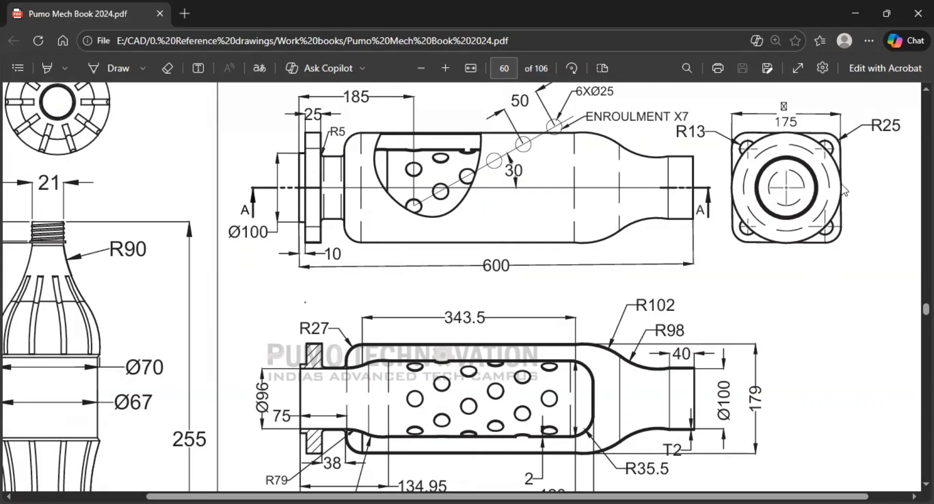
key("alt+Tab")
double_click(738, 336)
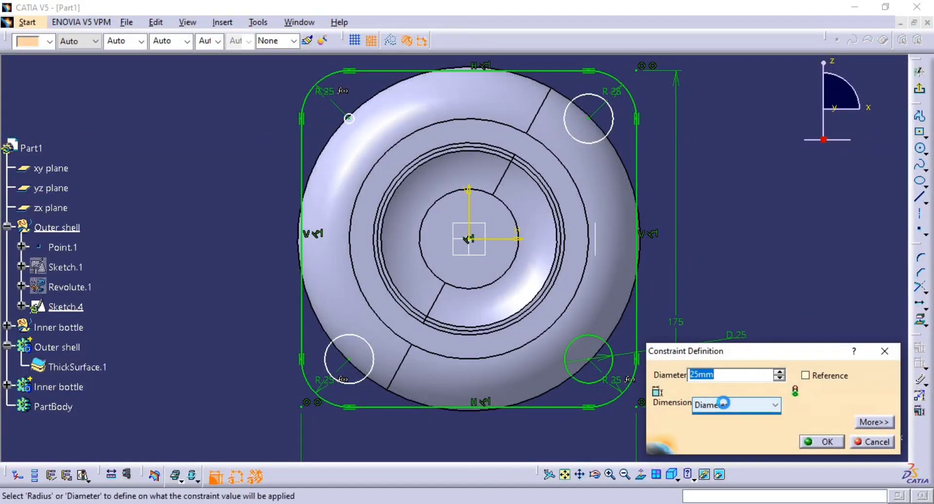
left_click(720, 405)
left_click(715, 417)
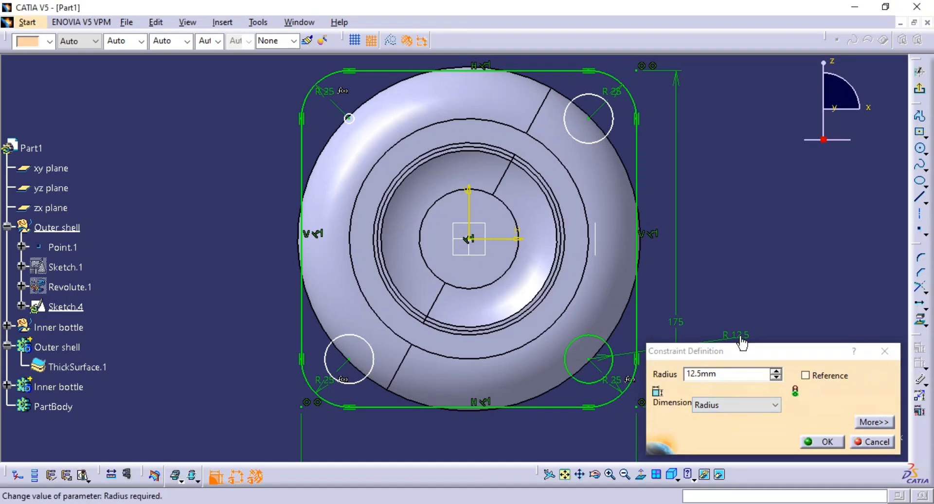
double_click(740, 340)
double_click(727, 379)
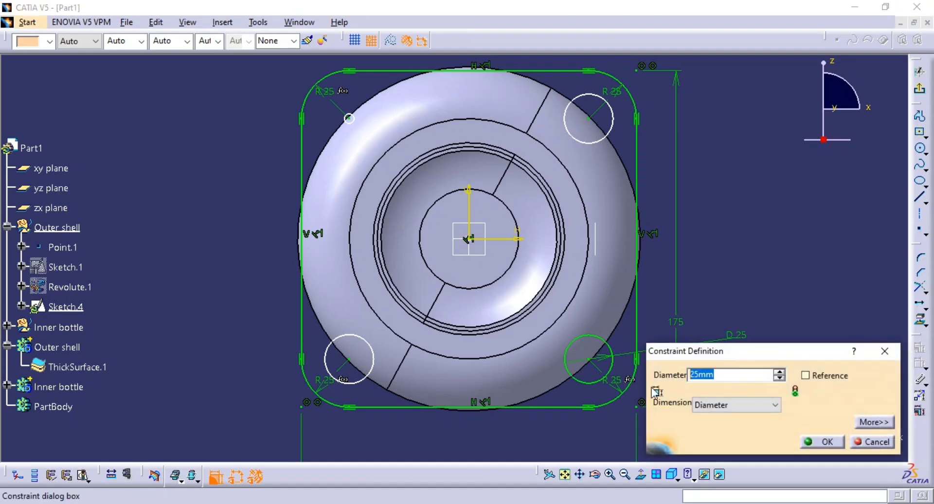
left_click(725, 405)
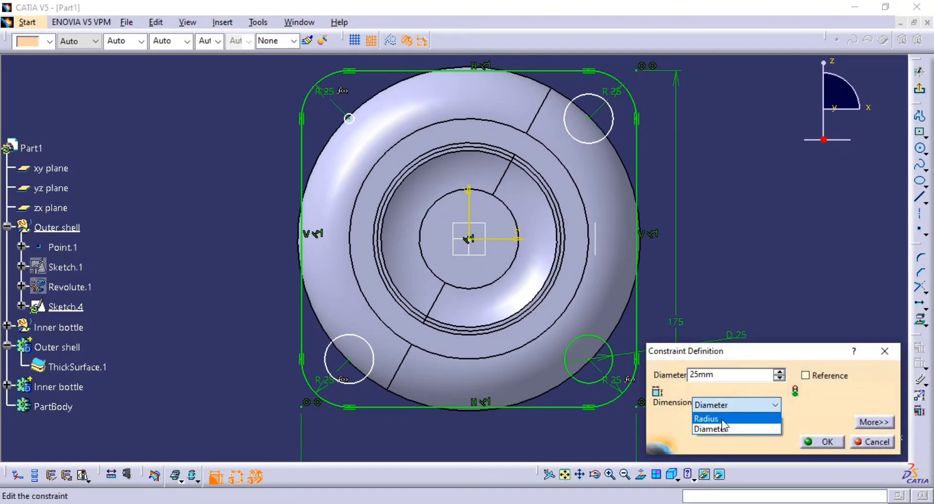
left_click(723, 419)
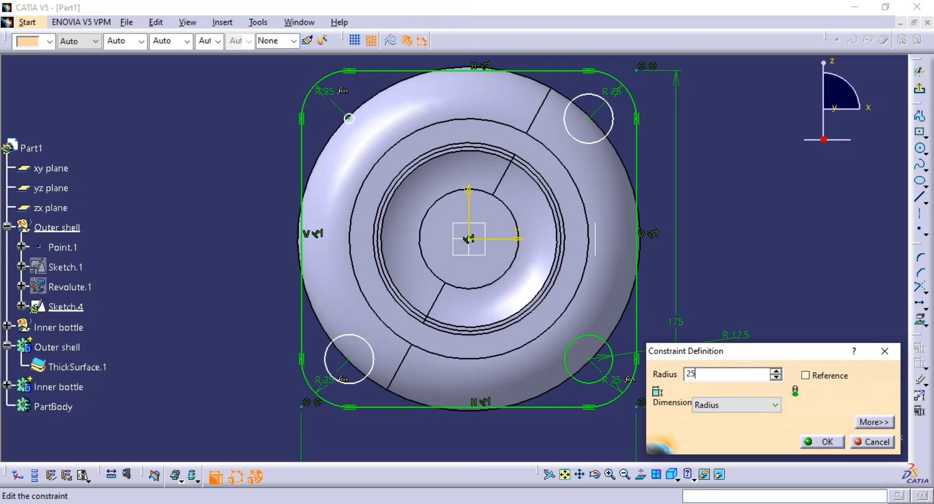
type("25")
key("Return")
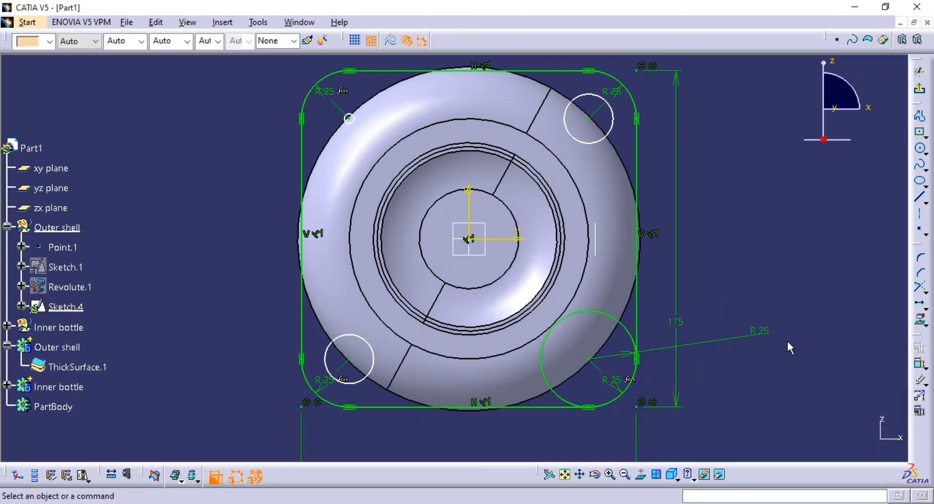
Recheck the hole callout on the reference drawing, and change the lower-right circle's dimension to Diameter with a value of 25 mm.
key("alt+Tab")
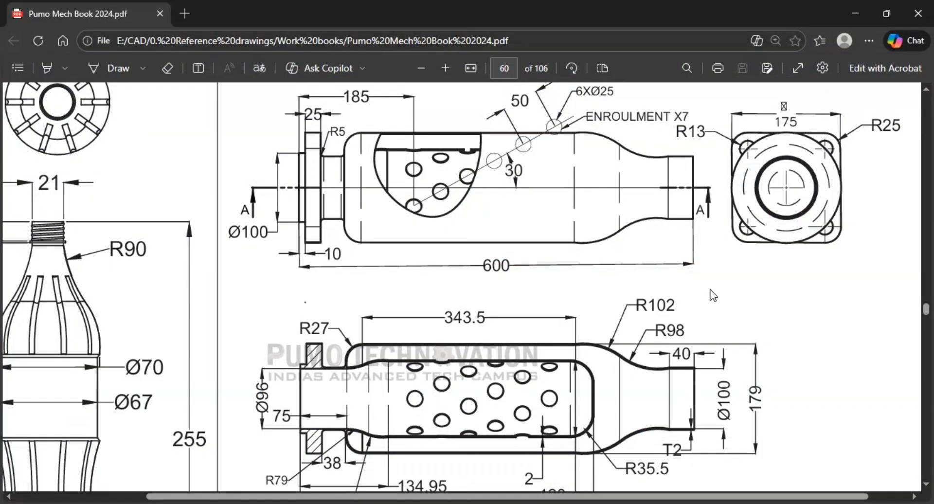
key("alt+Tab")
double_click(763, 338)
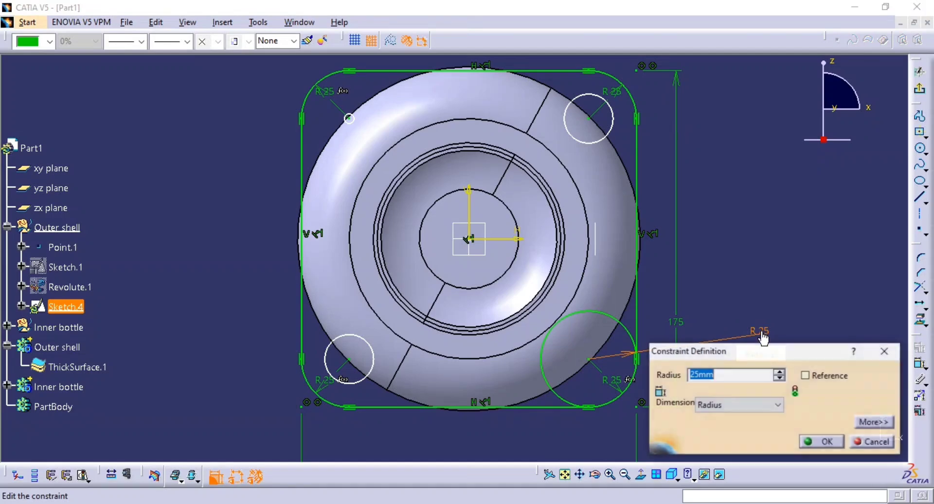
left_click(723, 406)
left_click(715, 427)
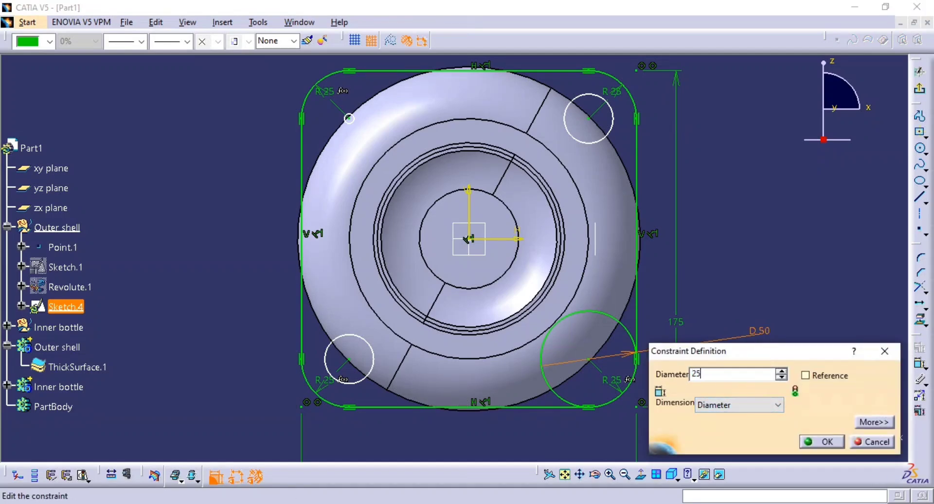
key("Return")
Dimension the diameter of the upper-right corner circle.
left_click(489, 388)
middle_click_drag(728, 260, 726, 294)
left_click(726, 295)
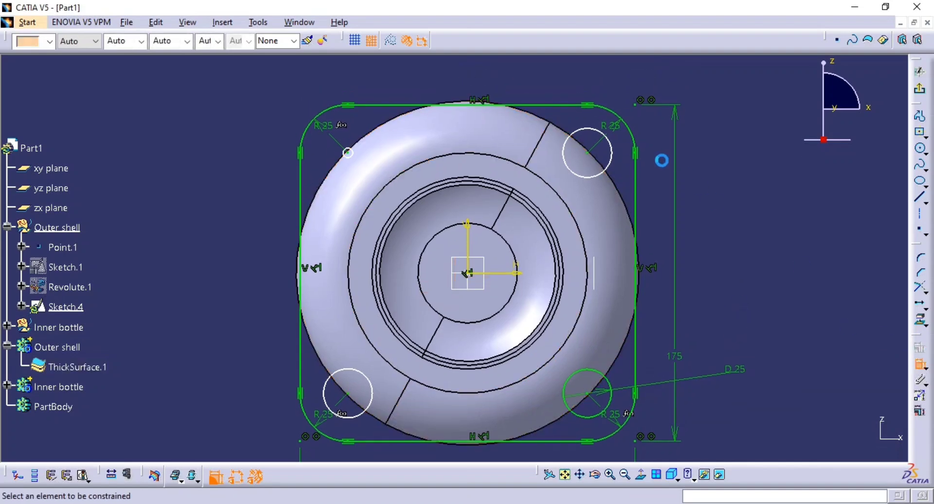
left_click(610, 156)
left_click(727, 220)
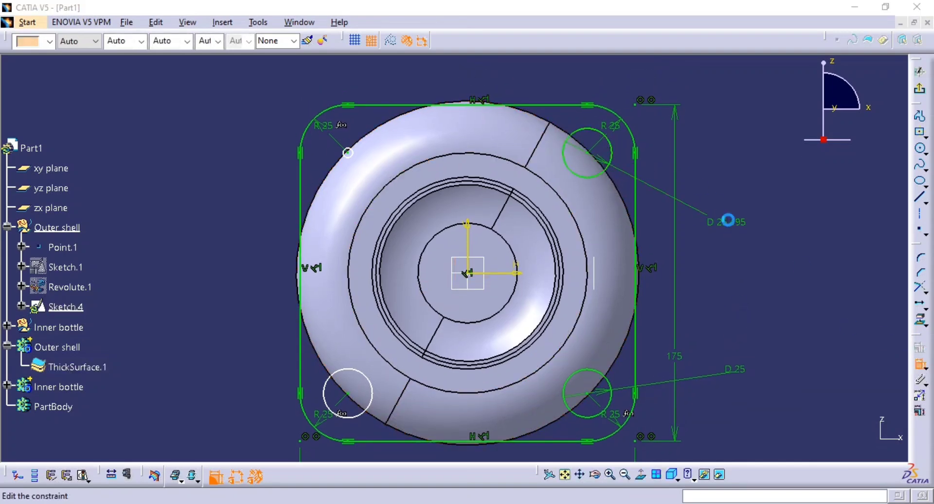
Try to link the upper-right circle's diameter to the lower-right circle's diameter with a formula.
double_click(728, 221)
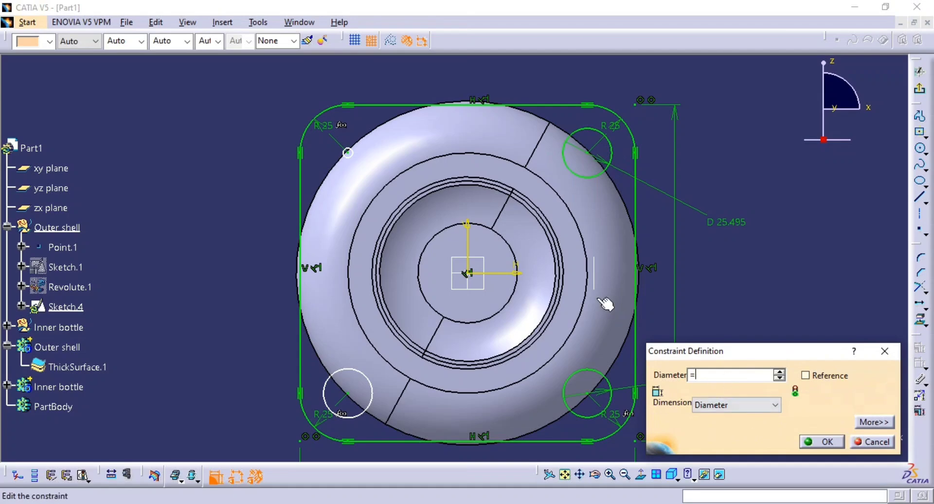
middle_click_drag(584, 277, 381, 184)
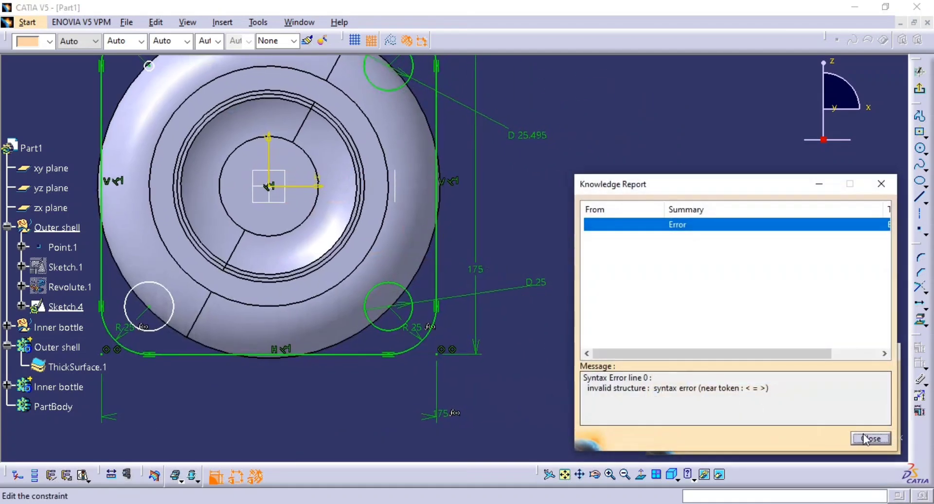
key("Return")
left_click(737, 371)
type("=")
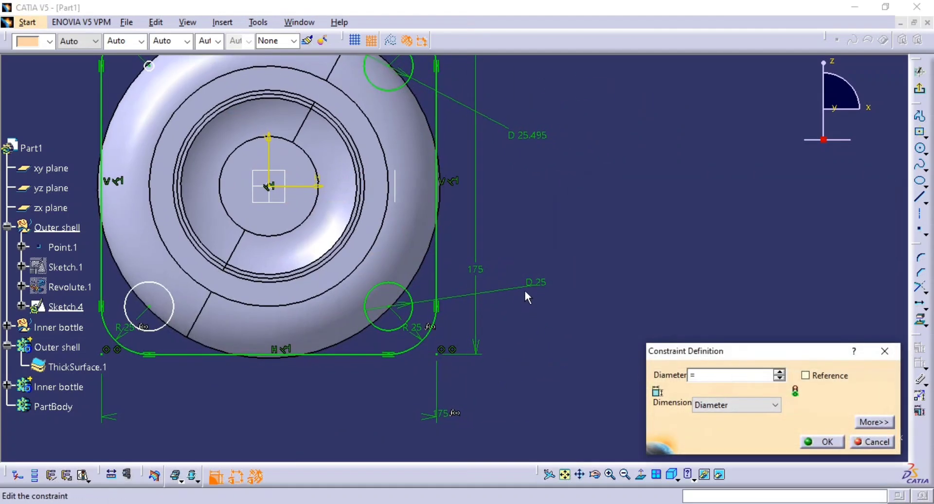
left_click(820, 442)
left_click(870, 438)
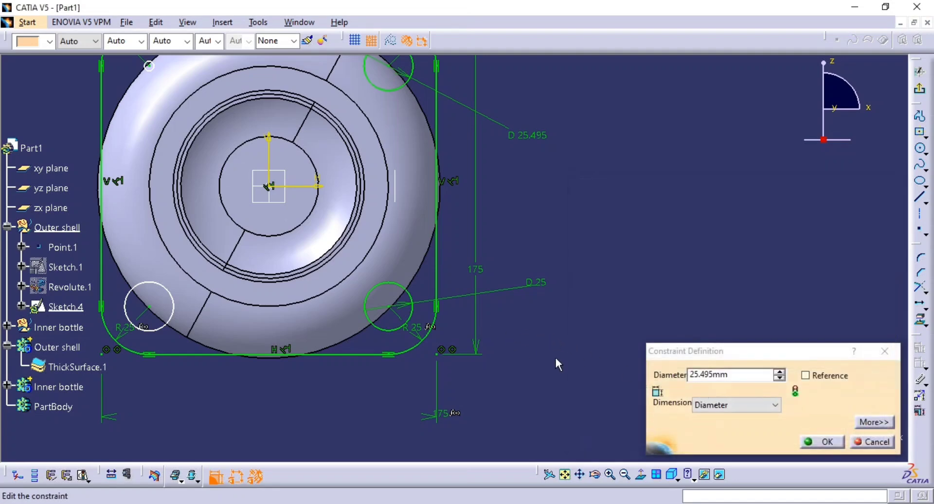
left_click(765, 378)
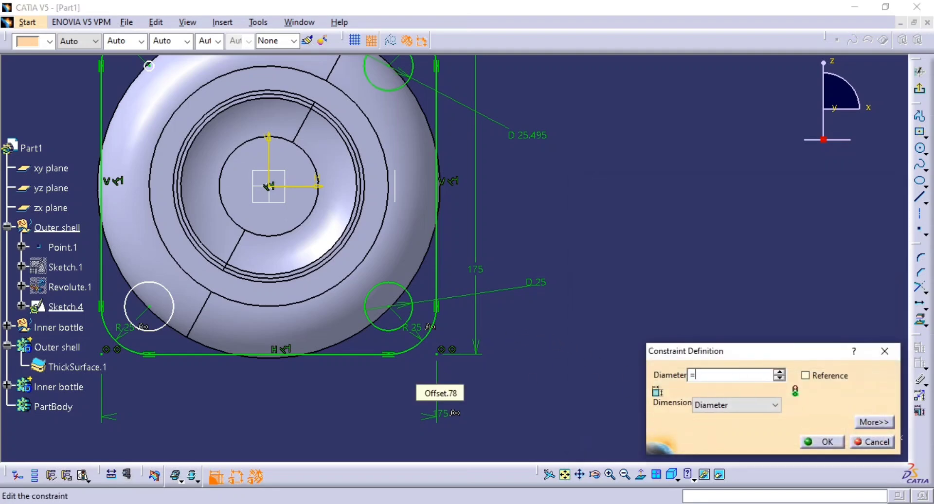
key("Return")
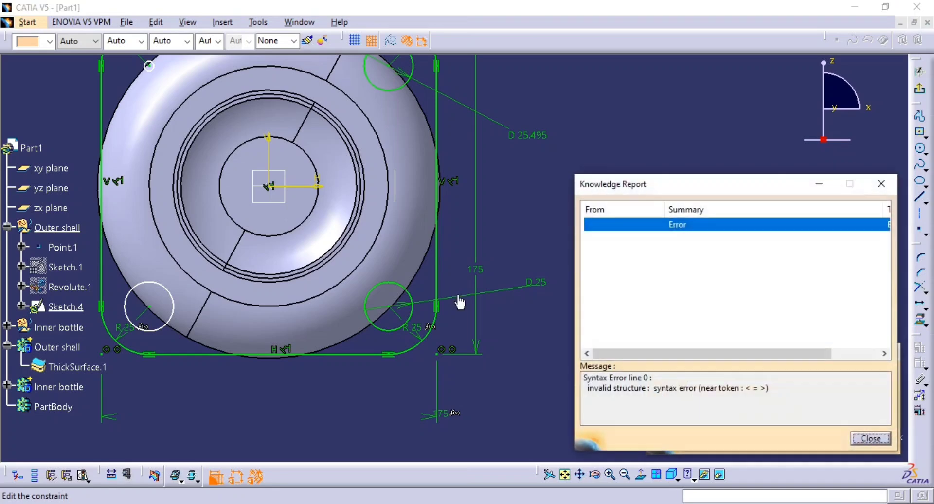
left_click(862, 438)
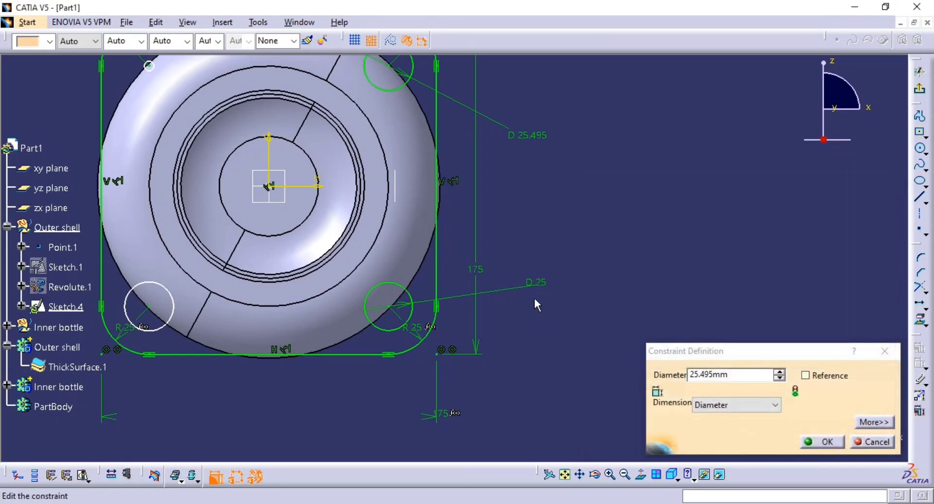
Set the upper-right circle's diameter to 25 mm and dimension the lower-left circle with a diameter of 26 mm.
left_click(714, 380)
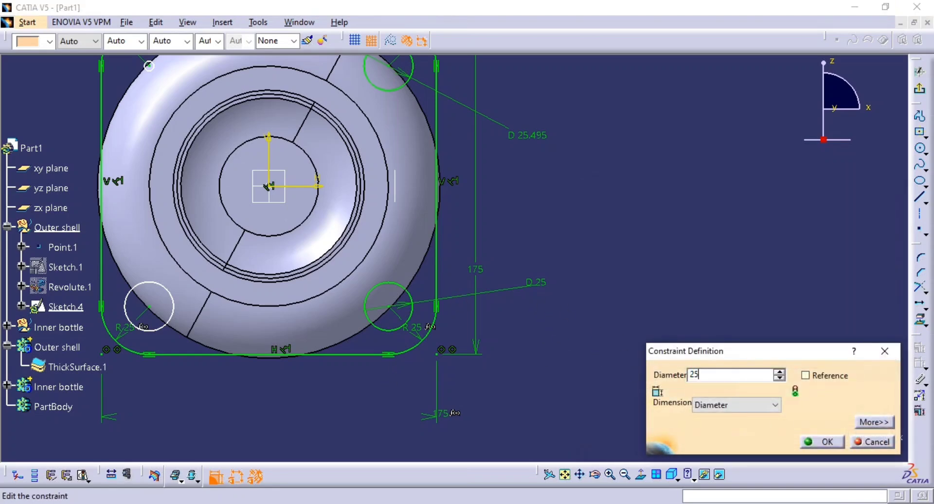
key("Return")
middle_click_drag(357, 318, 560, 348)
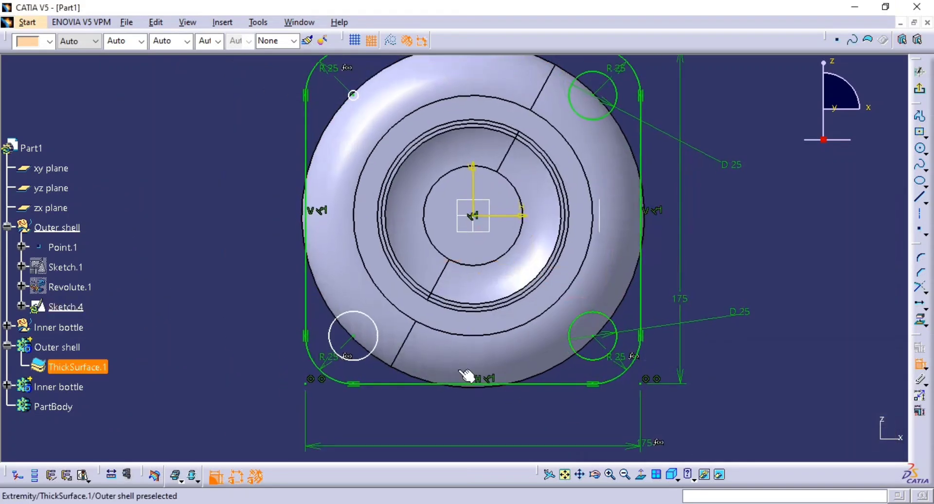
left_click(376, 362)
double_click(250, 375)
type("26")
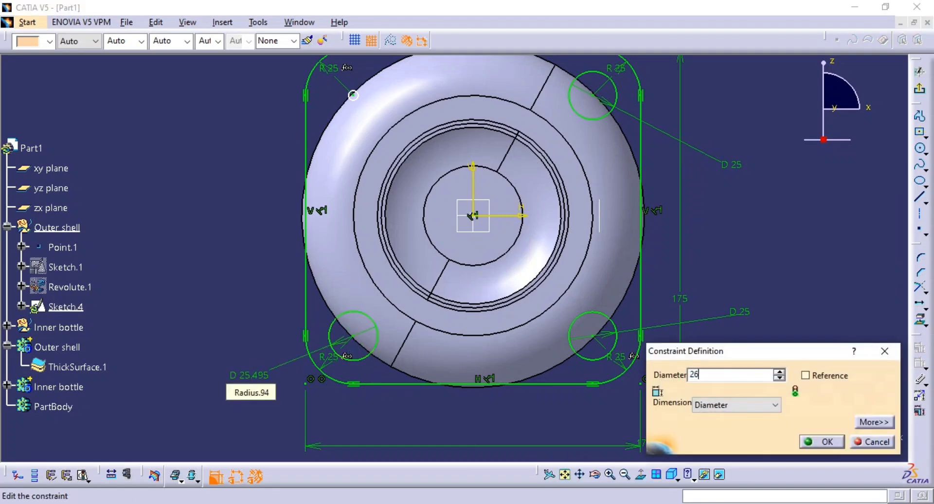
key("Return")
Dimension the small upper-left corner circle with a diameter of 26 mm.
middle_click_drag(428, 255, 450, 335)
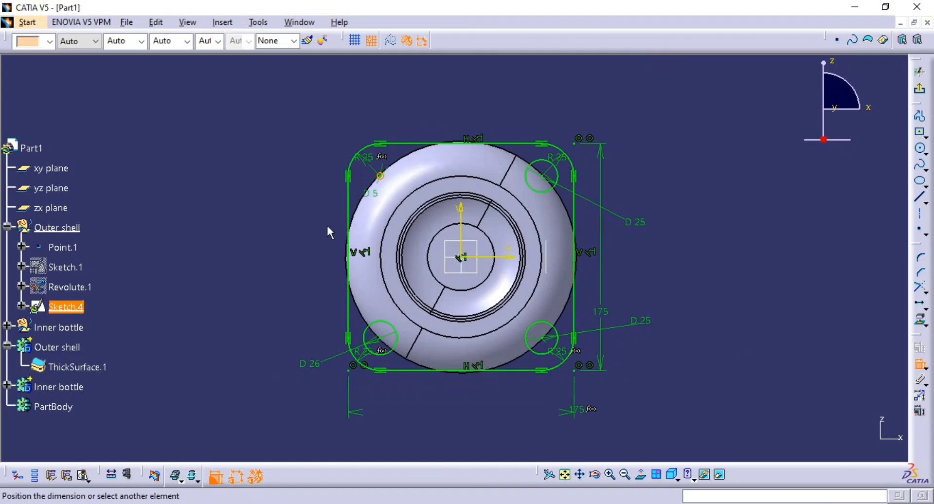
left_click(304, 242)
double_click(304, 242)
type("26mm")
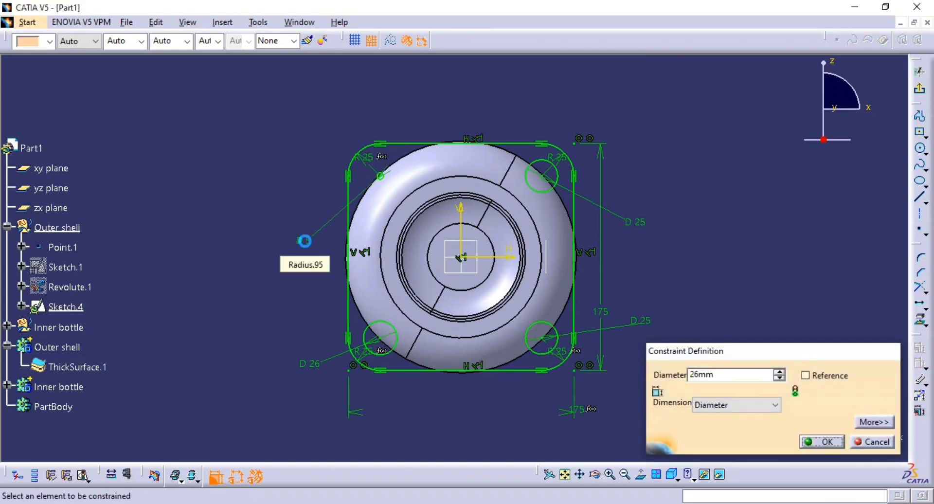
key("Return")
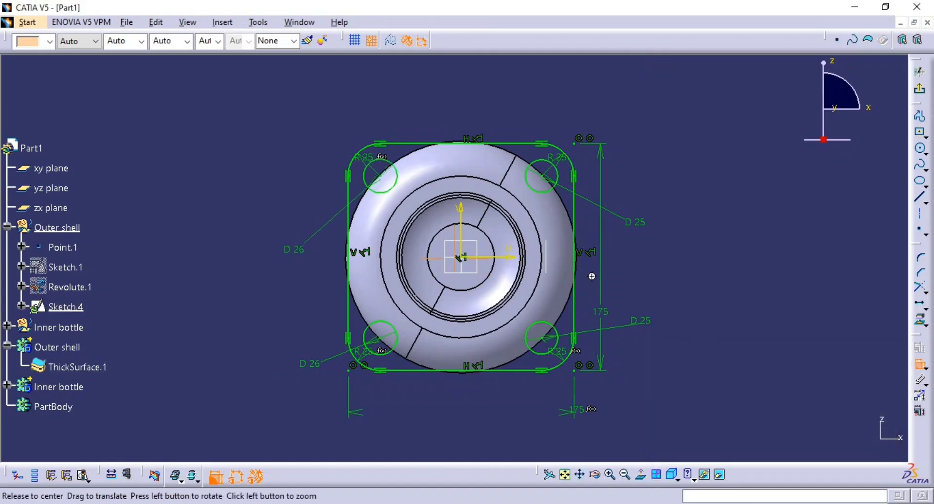
Change the diameters of the lower-right and upper-right corner circles to 26 mm.
middle_click_drag(592, 273, 570, 279)
left_click(621, 327)
double_click(620, 327)
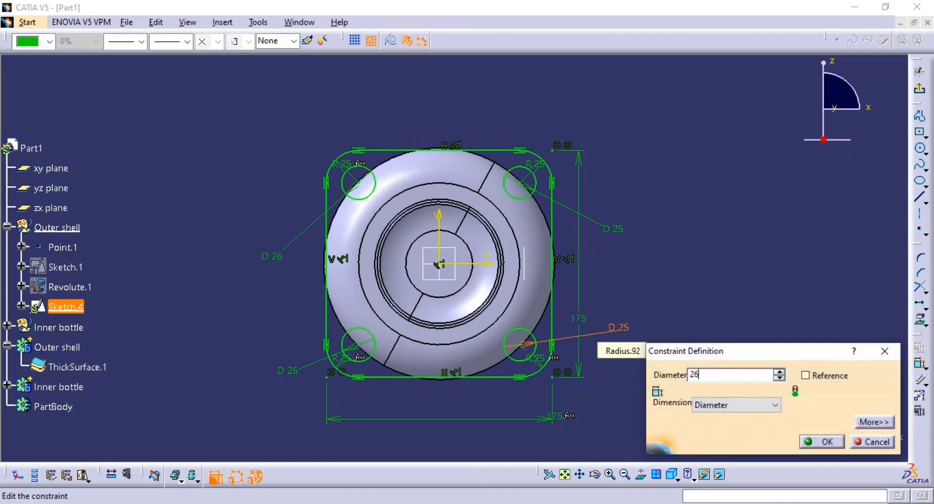
type("26")
key("Return")
left_click(618, 229)
double_click(618, 230)
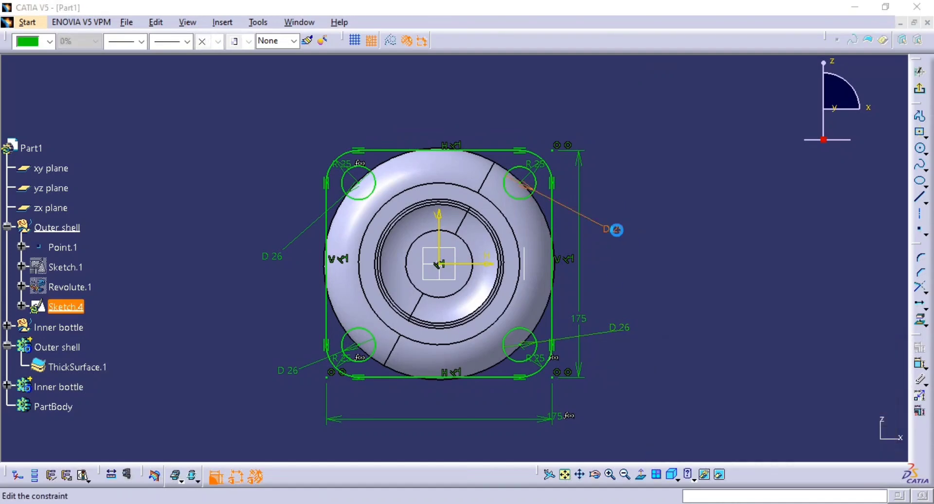
key("Return")
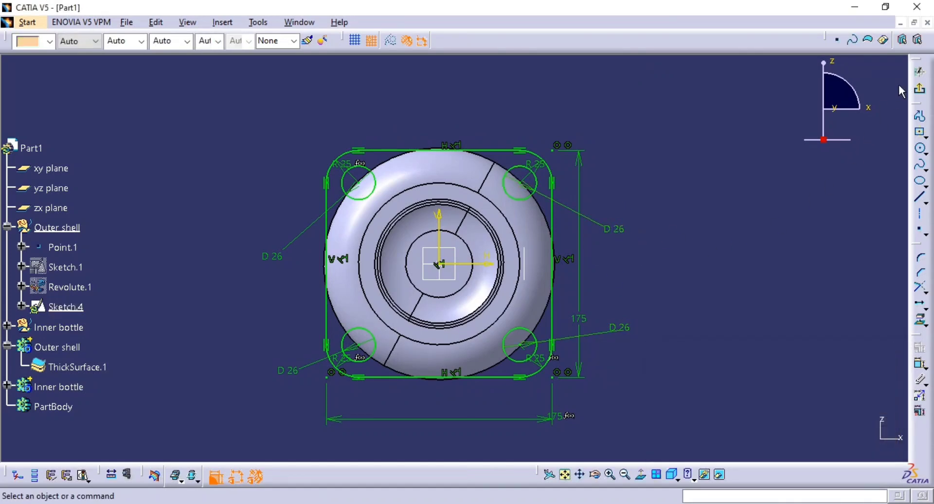
Exit the flange sketch and inspect the outline with its four corner holes against the shell's neck.
left_click(918, 85)
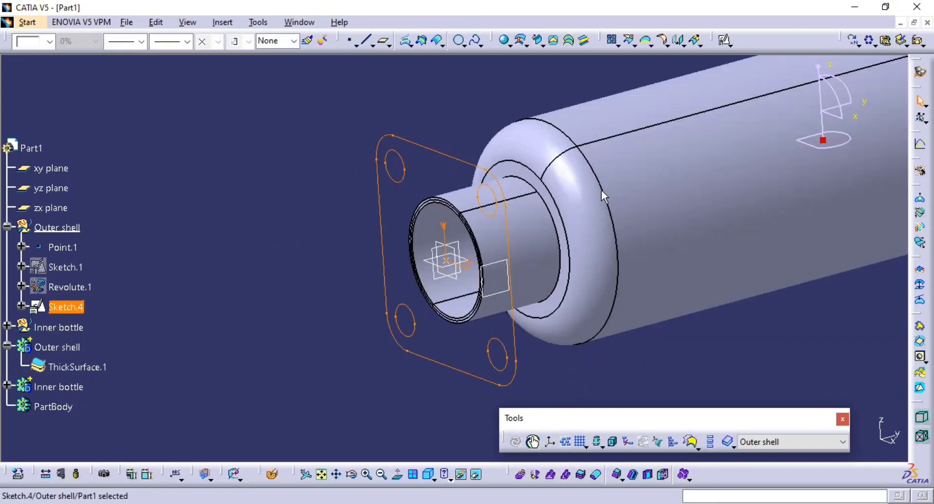
middle_click_drag(531, 245, 512, 250)
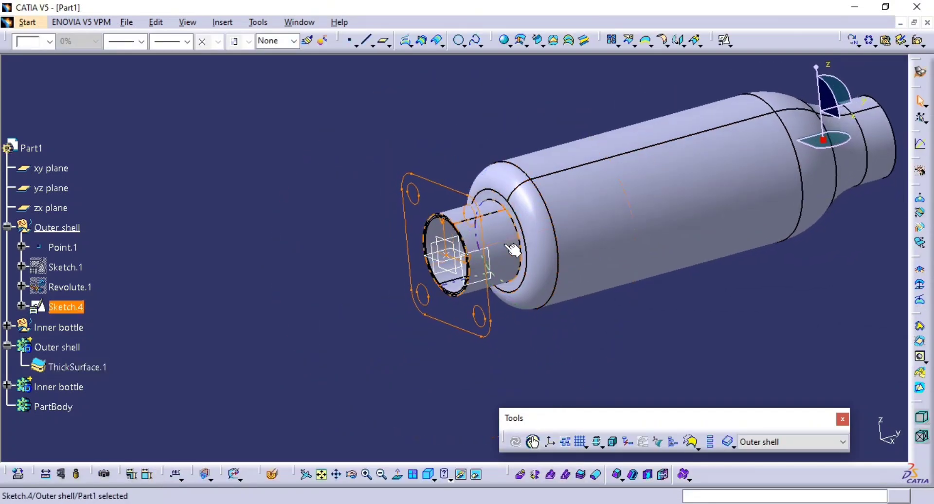
middle_click_drag(339, 247, 461, 209)
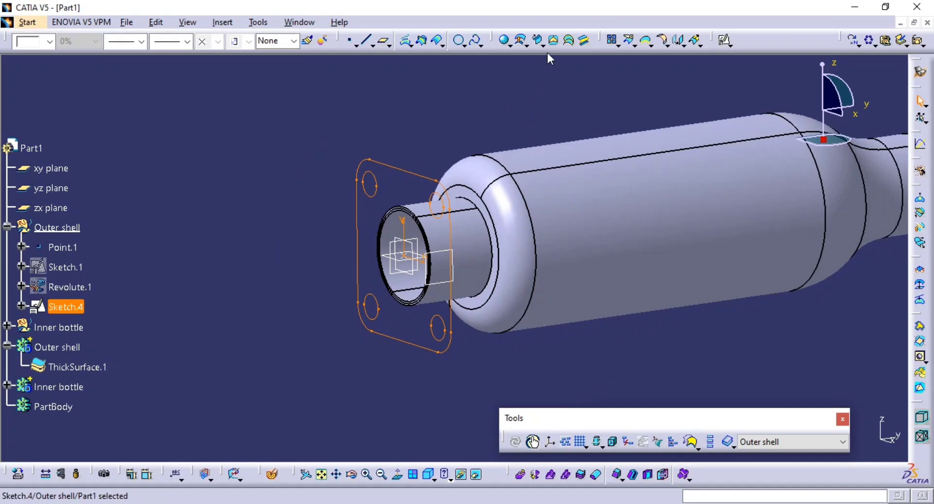
left_click(553, 40)
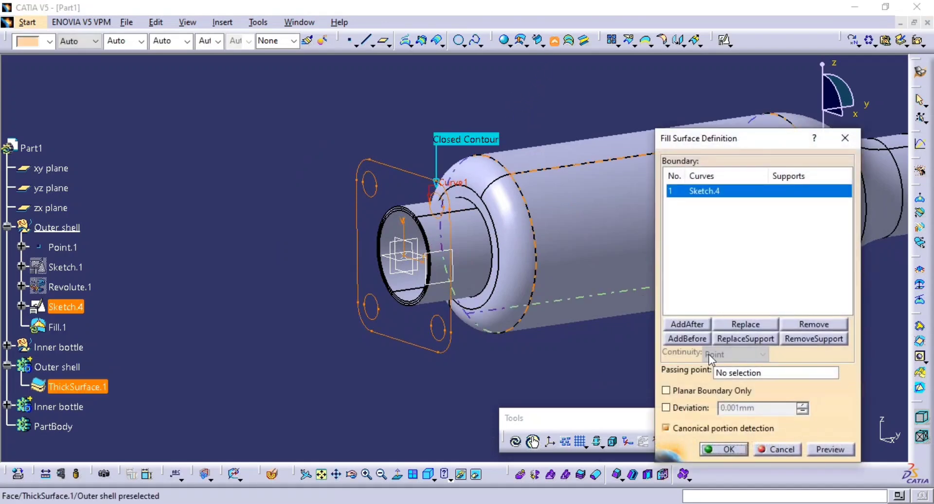
left_click(829, 449)
middle_click_drag(491, 323, 544, 198)
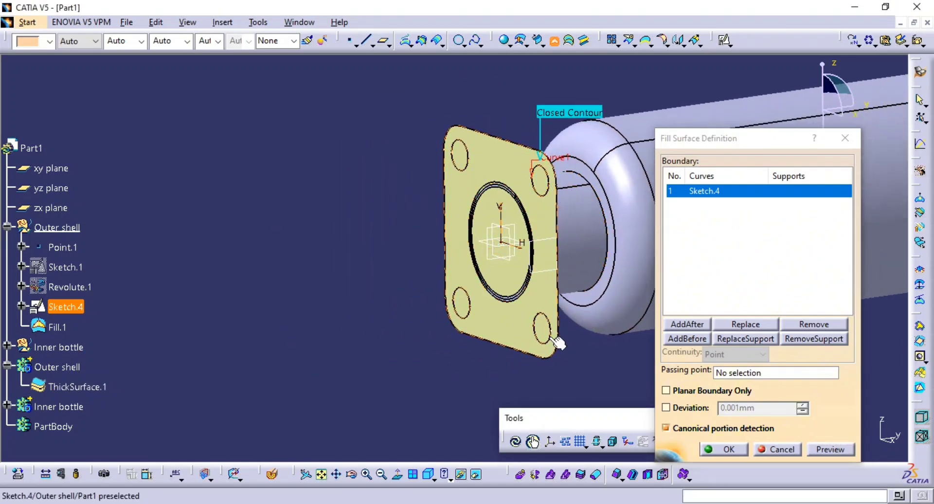
middle_click_drag(548, 314, 360, 297)
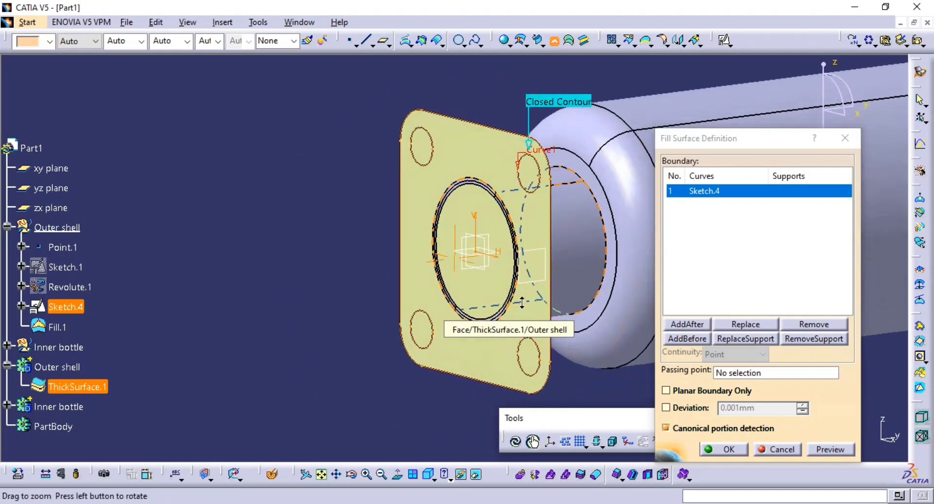
left_click(773, 449)
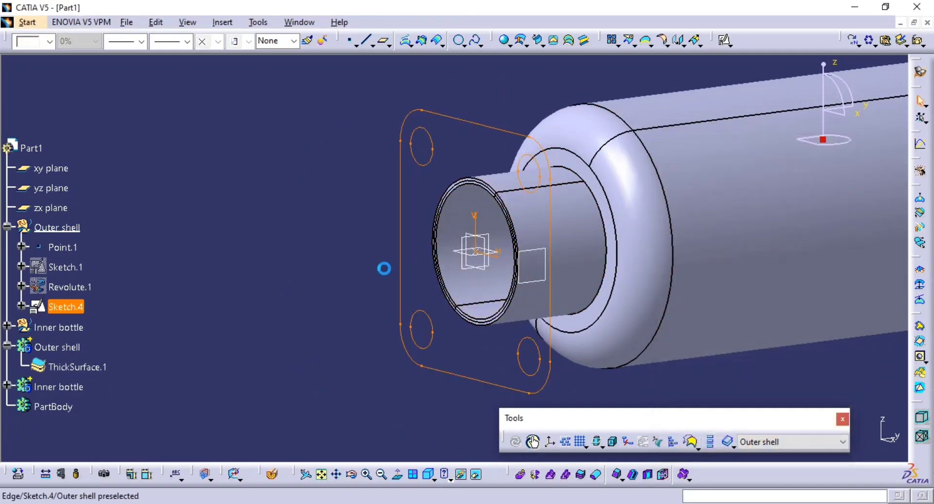
Check the flange position on the reference drawing and create a plane offset 10 mm from the zx plane toward the shell.
middle_click_drag(377, 276, 341, 297)
middle_click_drag(574, 293, 516, 290)
left_click(533, 296)
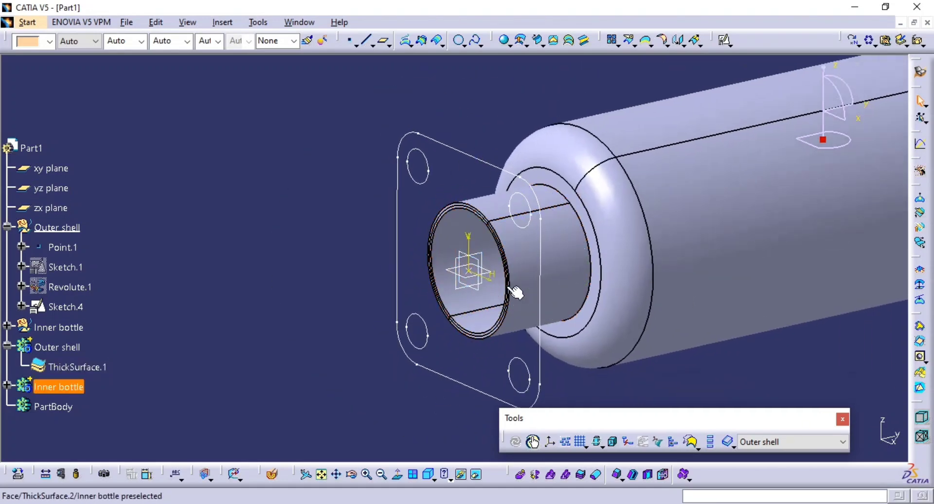
key("alt+Tab")
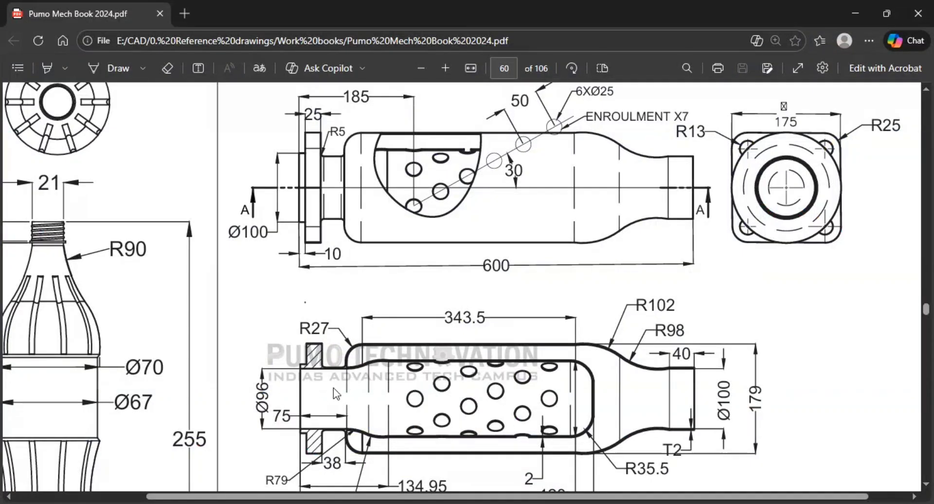
key("alt+Tab")
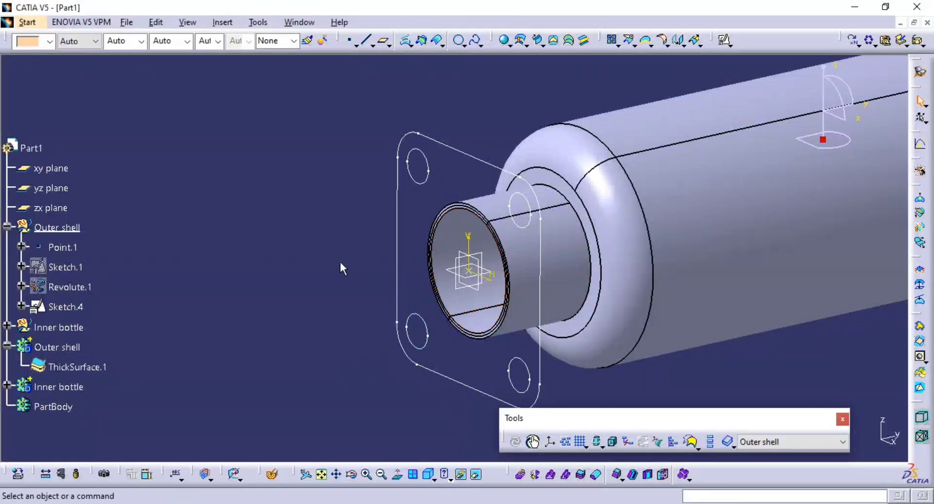
left_click(384, 43)
middle_click_drag(430, 331, 486, 318)
left_click(484, 294)
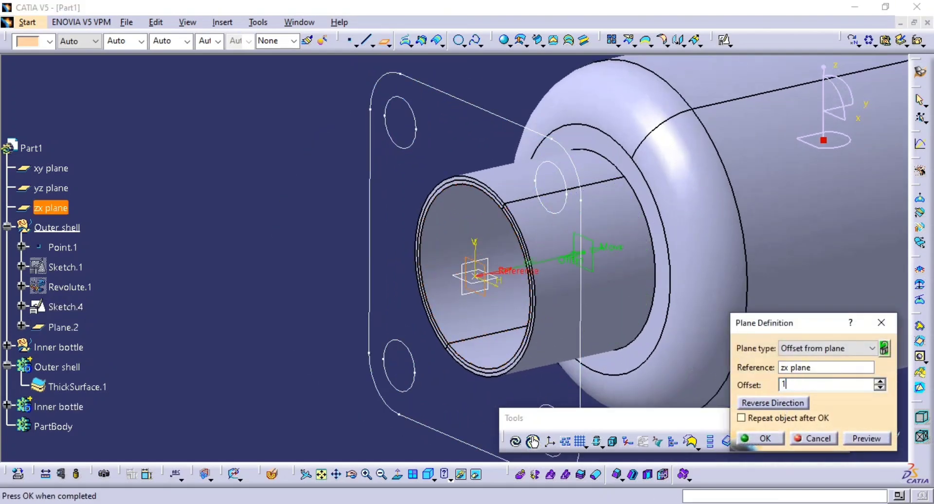
left_click(759, 438)
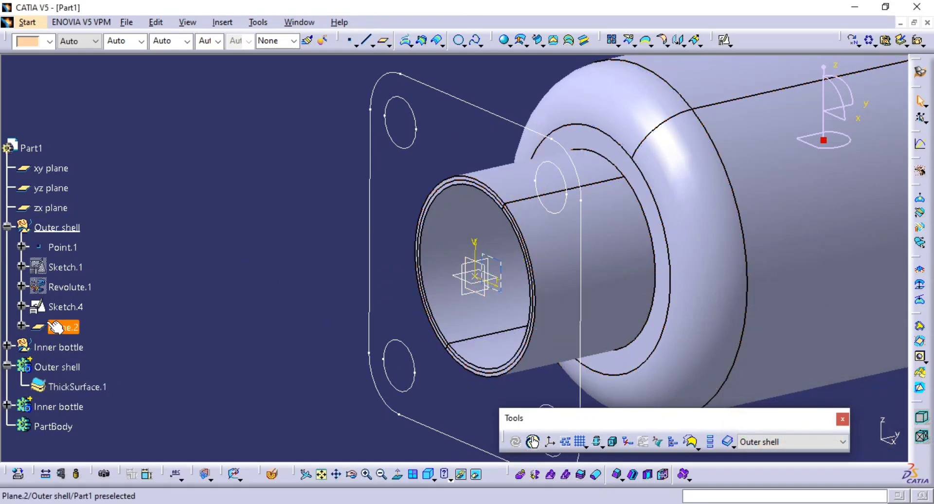
Change the support of the flange sketch from the zx plane to the offset plane Plane.2.
right_click(65, 306)
mouse_move(145, 300)
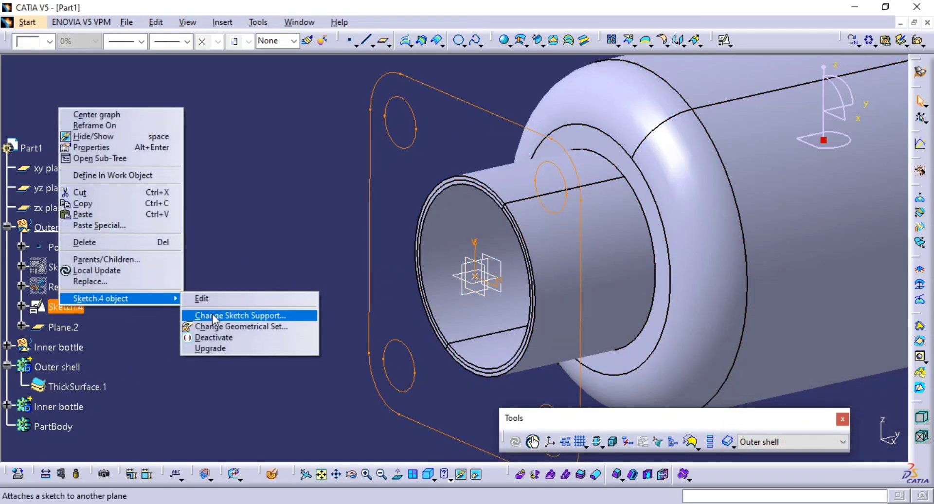
left_click(217, 316)
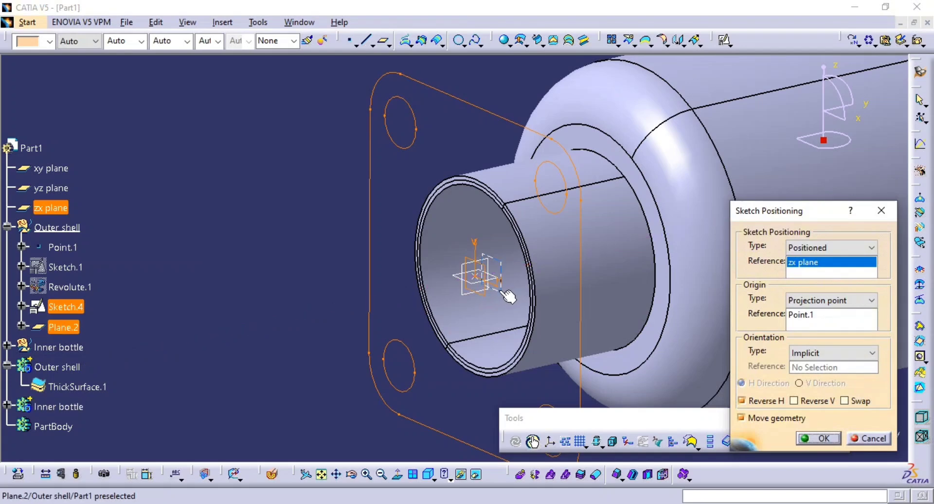
left_click(508, 297)
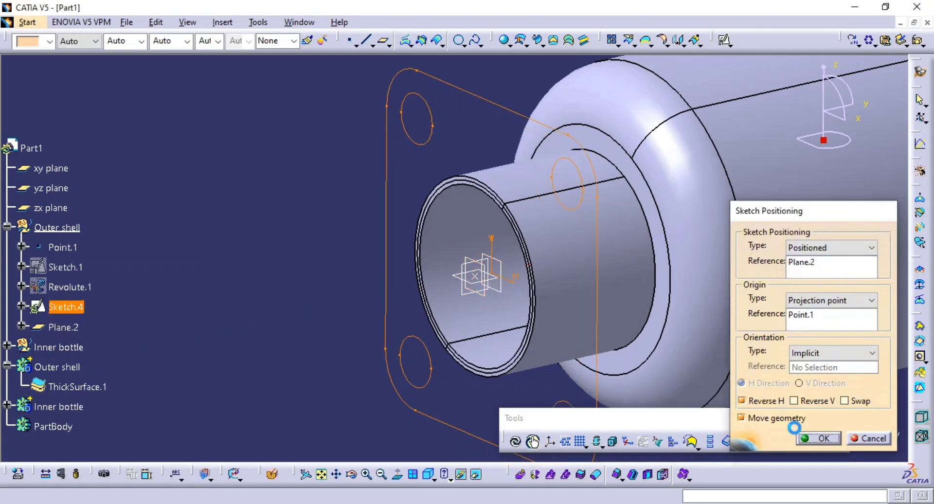
left_click(805, 440)
middle_click_drag(344, 232, 359, 261)
middle_click(359, 262)
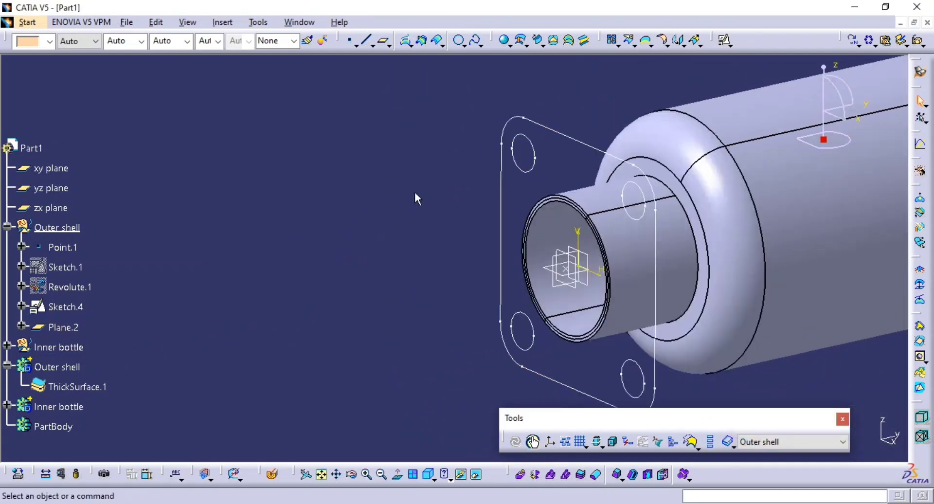
Delete the four corner circles from the flange sketch, leaving only the rounded square outline, and exit the sketch.
double_click(519, 168)
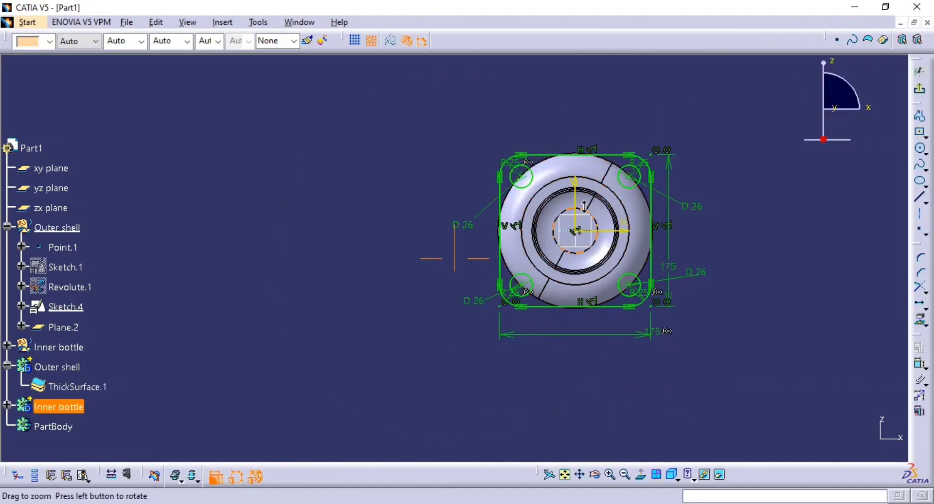
mouse_move(584, 207)
middle_mouse_down()
mouse_move(599, 109)
mouse_move(542, 183)
mouse_move(538, 162)
middle_mouse_up()
left_click(535, 167)
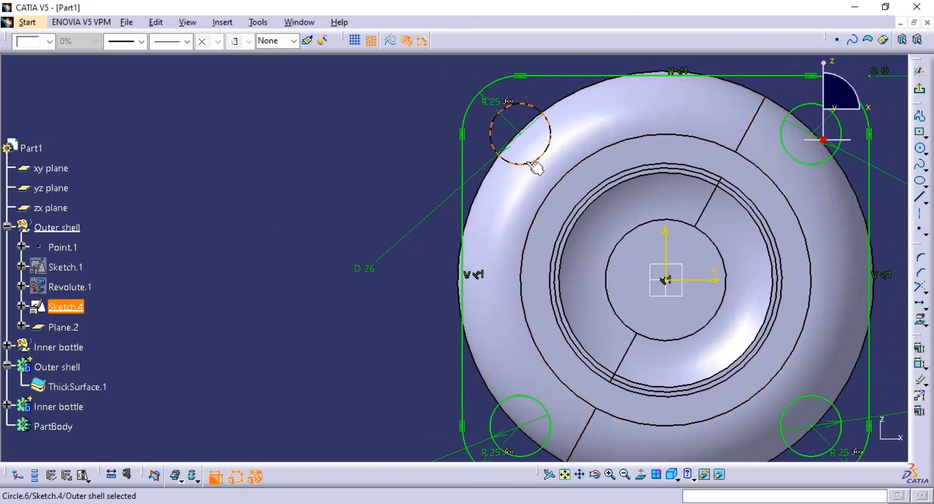
mouse_move(804, 150)
middle_mouse_down()
mouse_move(708, 88)
mouse_move(730, 66)
middle_mouse_up()
left_click(749, 322)
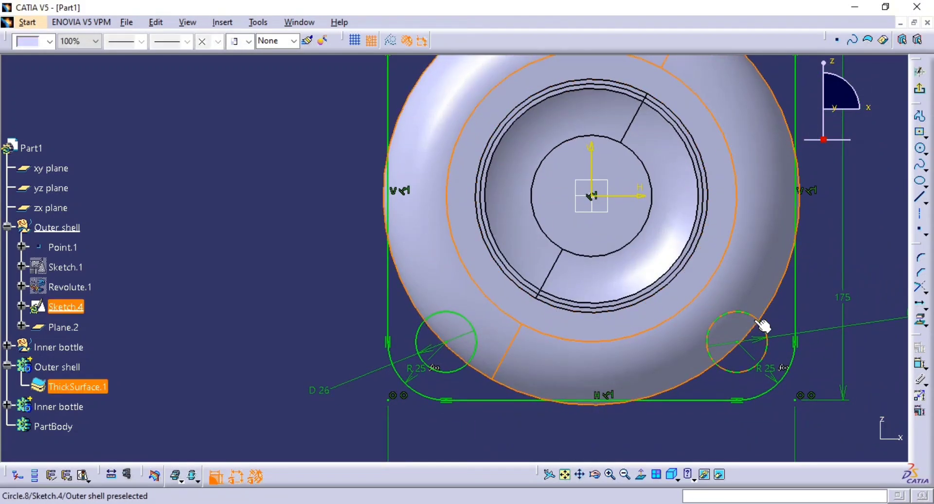
left_click(754, 319)
key("Delete")
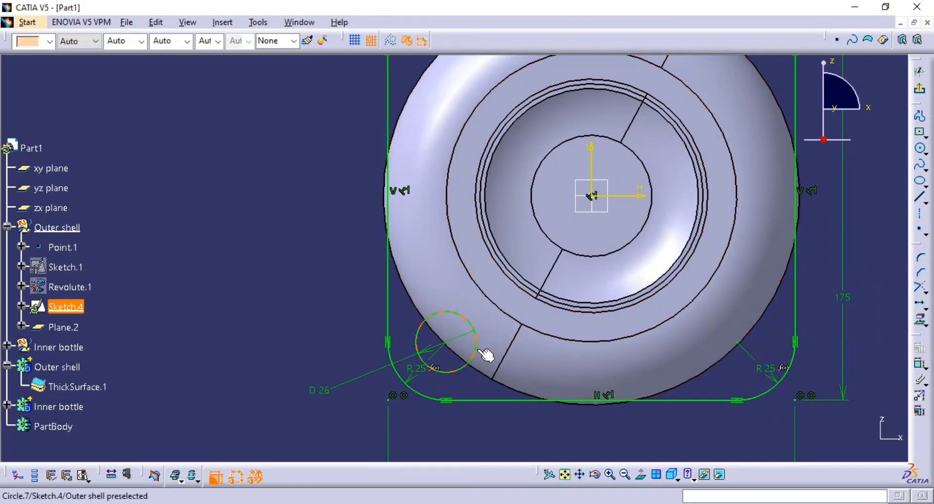
key("Delete")
mouse_move(696, 321)
middle_mouse_down()
mouse_move(634, 344)
mouse_move(493, 347)
middle_mouse_up()
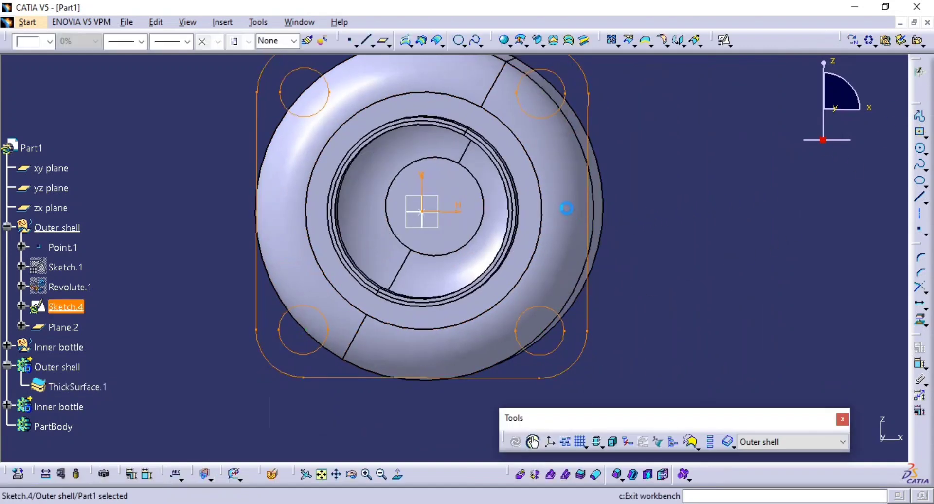
middle_click_drag(567, 209, 548, 268)
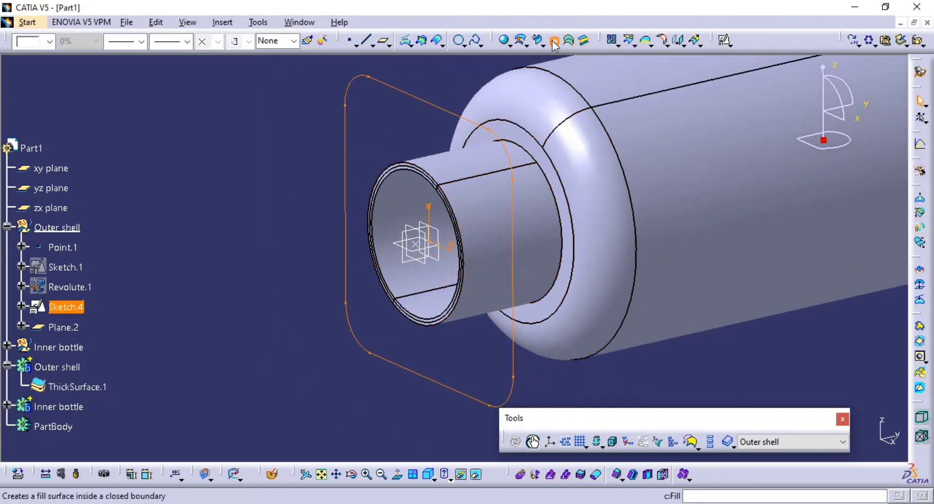
Fill the closed flange outline with a surface and switch to the Part Design workbench.
left_click(554, 41)
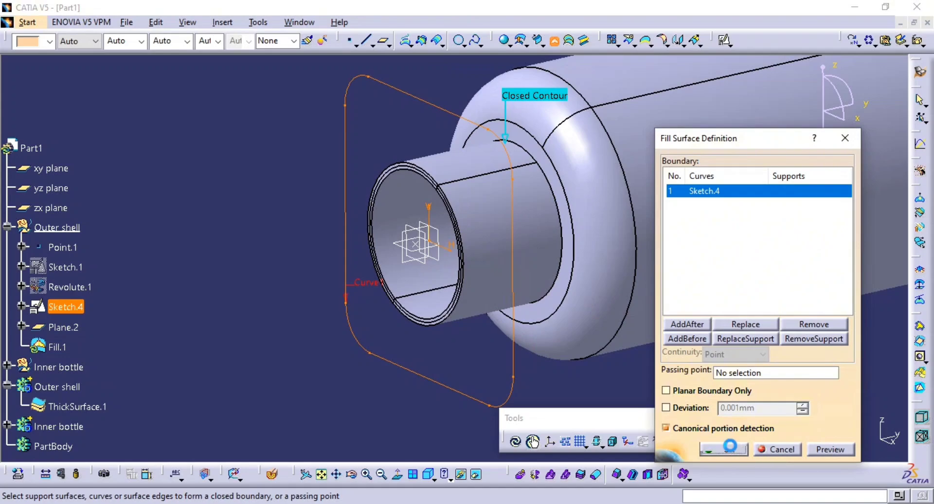
middle_click_drag(646, 217, 661, 354)
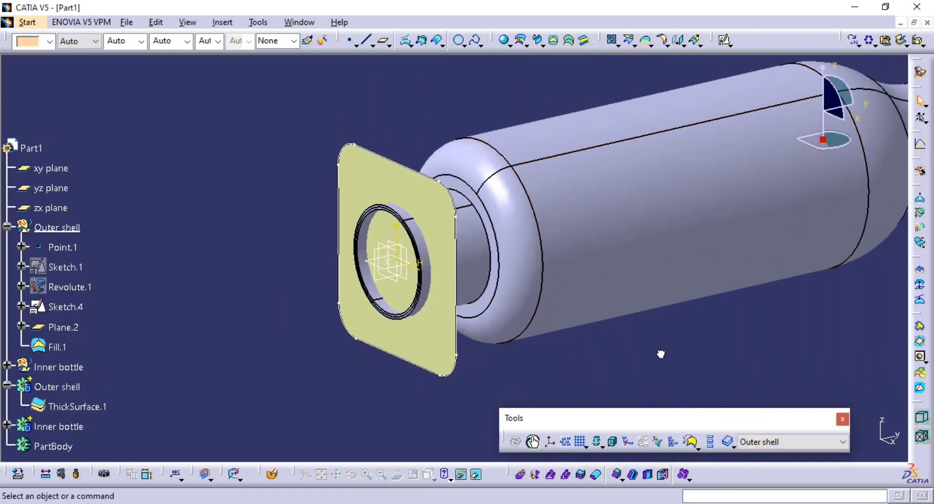
left_click(921, 70)
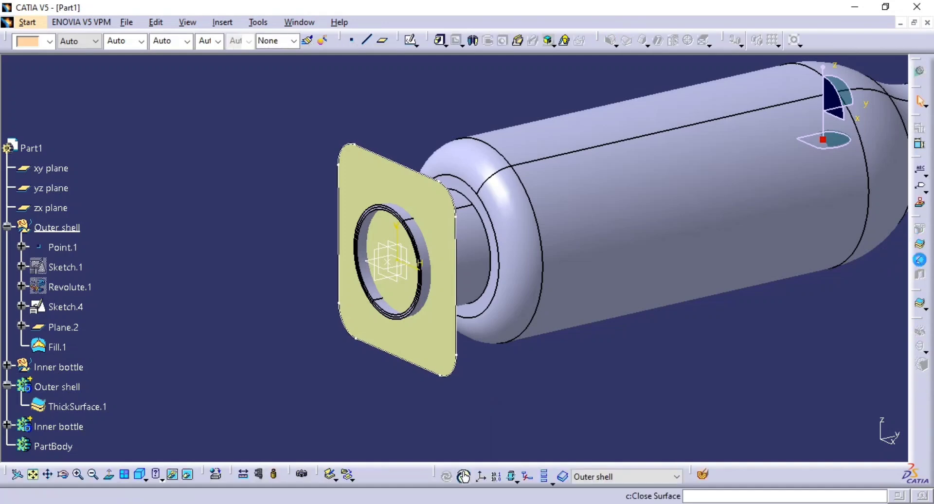
Insert a new body for the flange solid and rename it Flange.
left_click(922, 246)
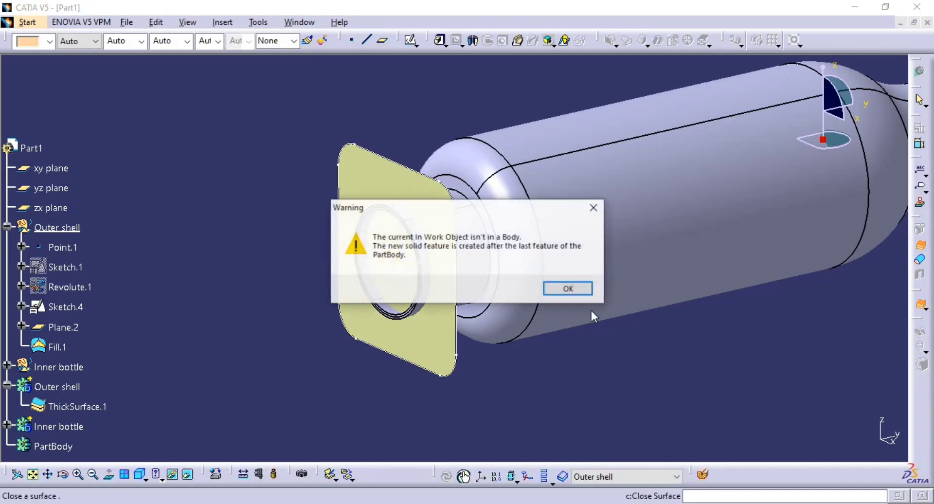
left_click(567, 288)
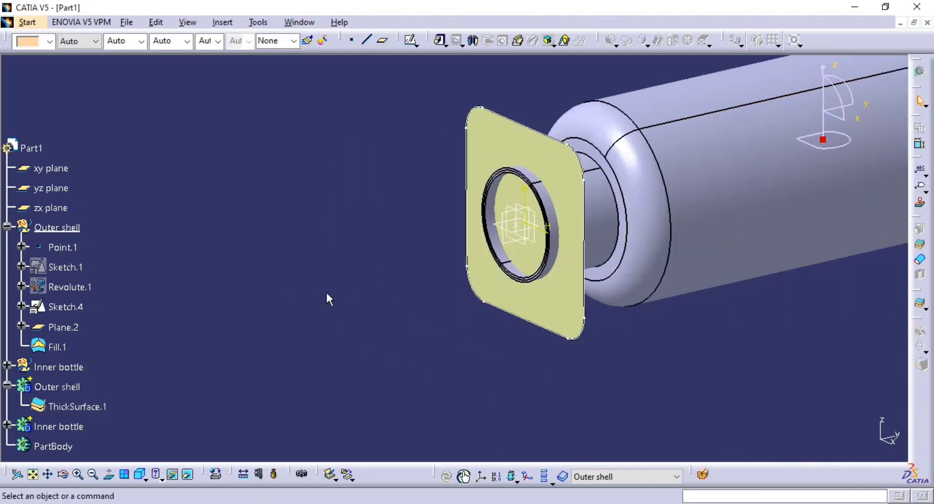
middle_click_drag(285, 285, 284, 295)
left_click(228, 23)
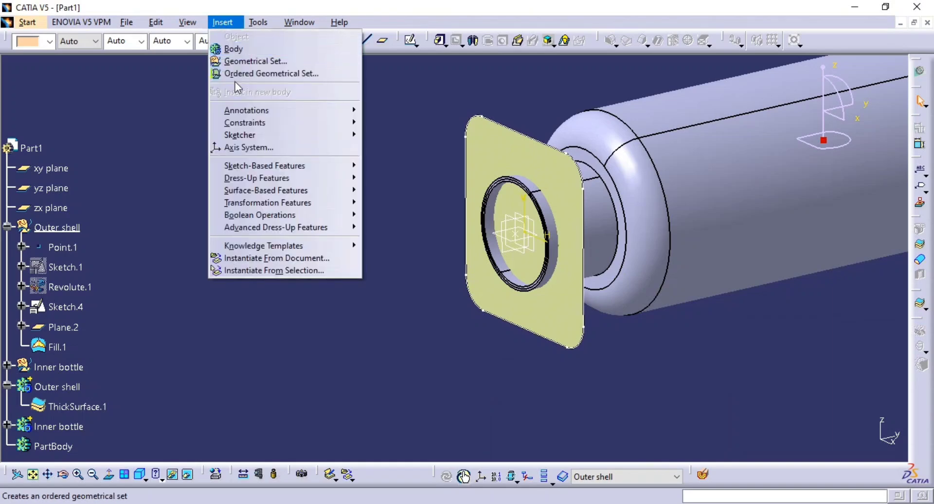
left_click(234, 51)
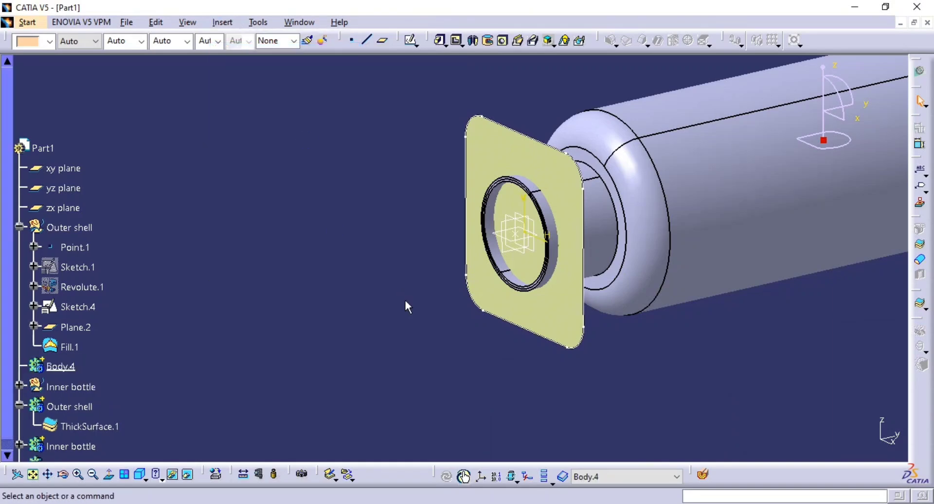
scroll(118, 369, "down", 4)
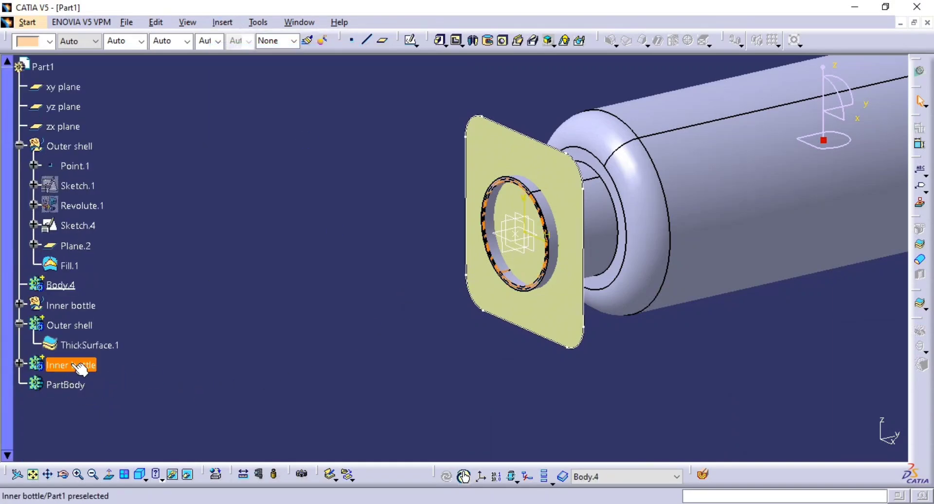
left_click(76, 285)
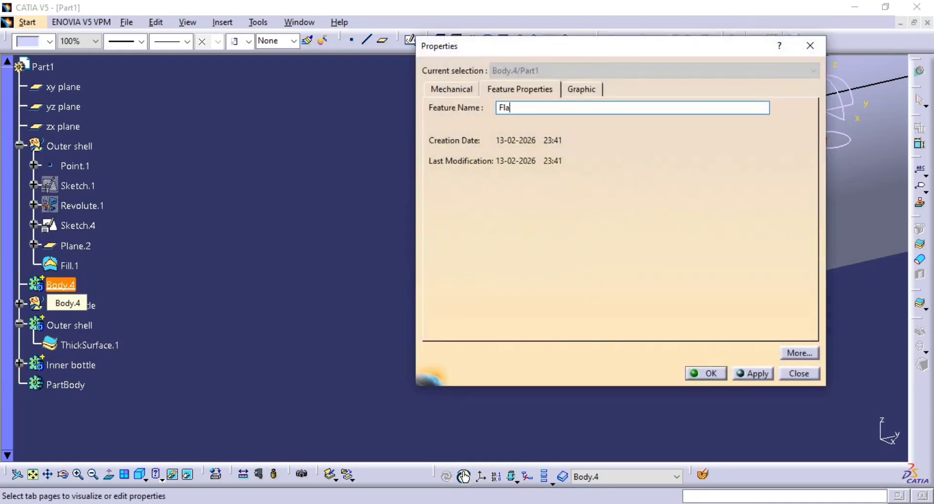
key("Return")
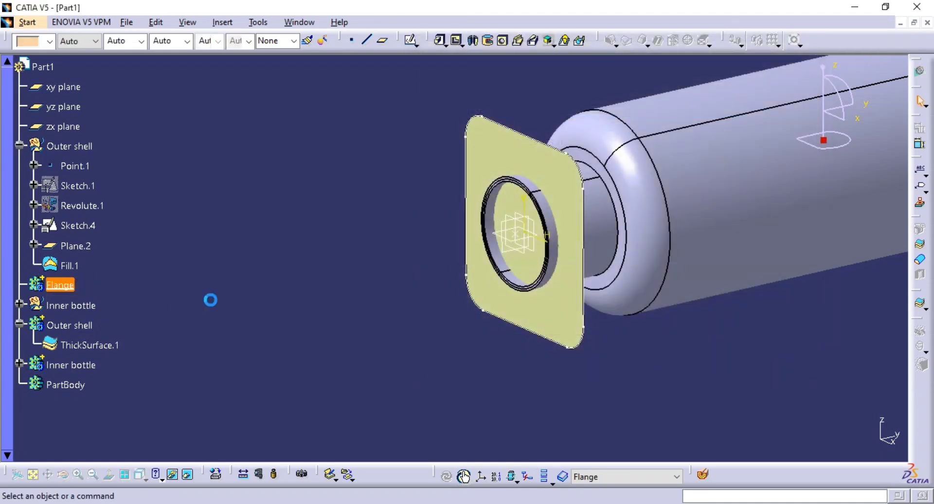
Thicken the flange fill surface by 25 mm toward the shell with Thick Surface, and hide the fill surface.
left_click(916, 275)
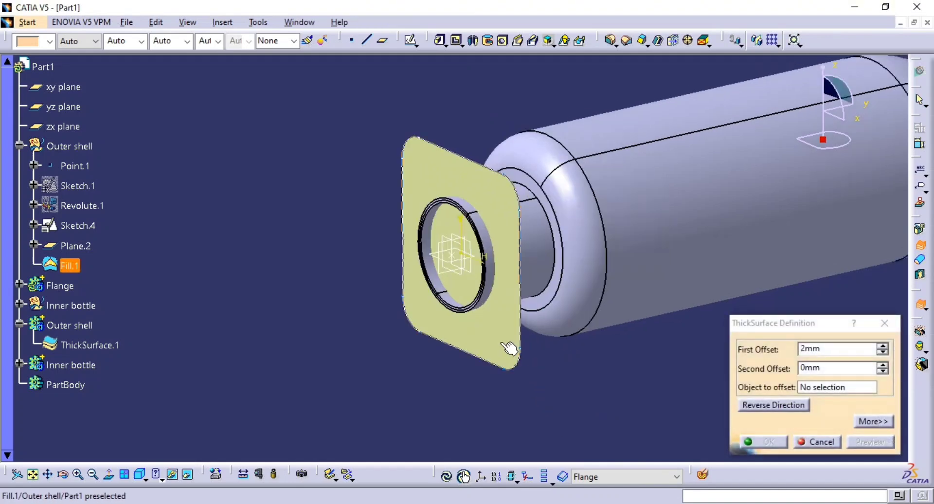
left_click(502, 359)
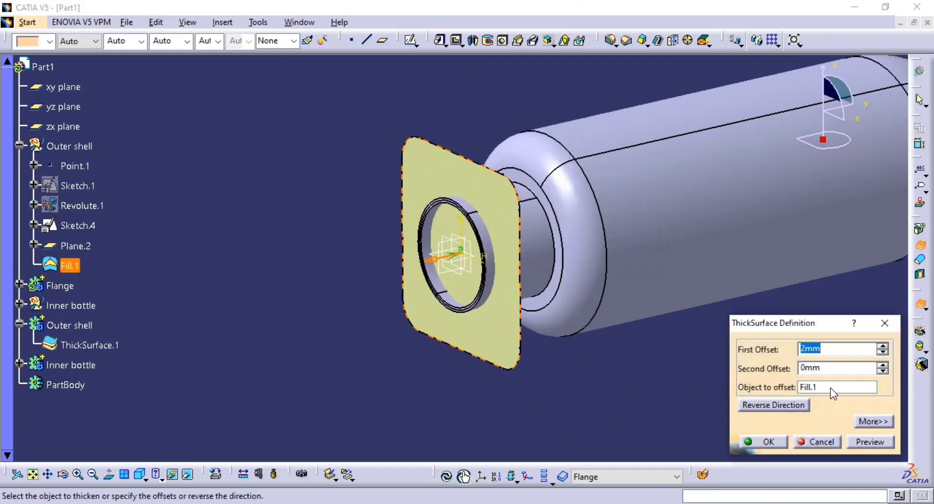
left_click(870, 442)
left_click(782, 407)
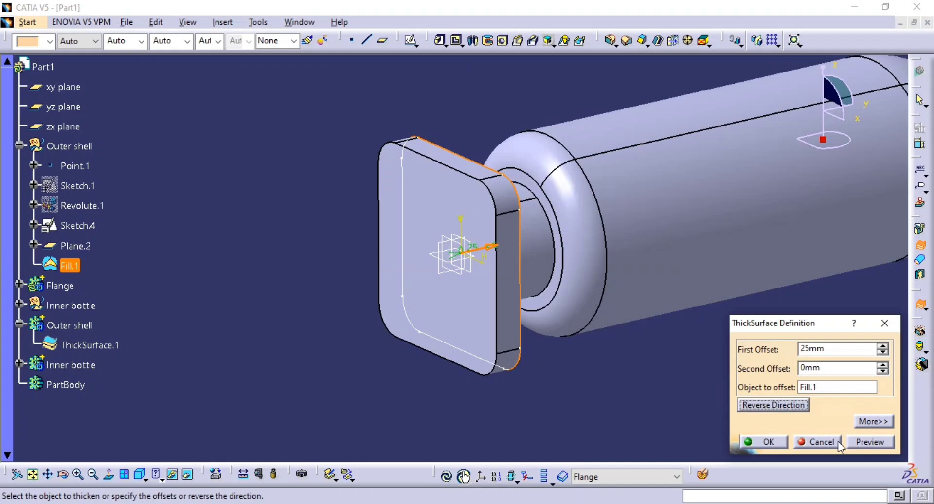
left_click(872, 444)
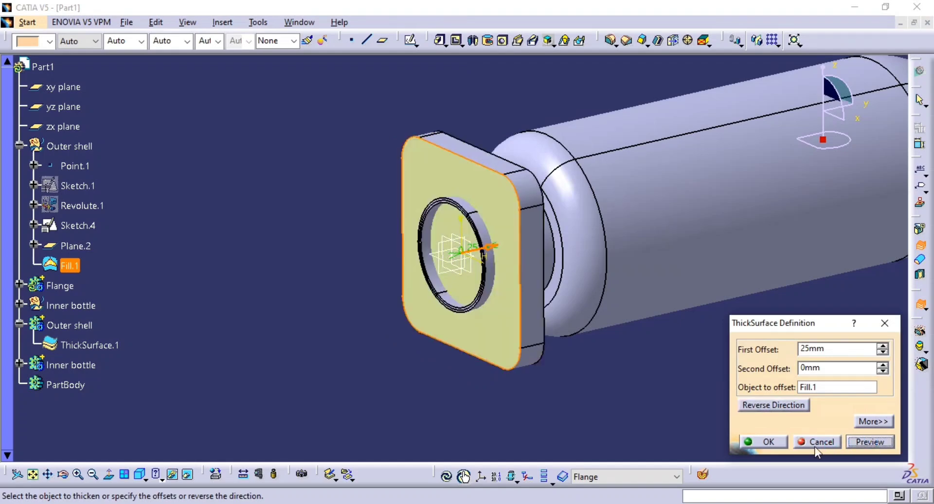
left_click(774, 443)
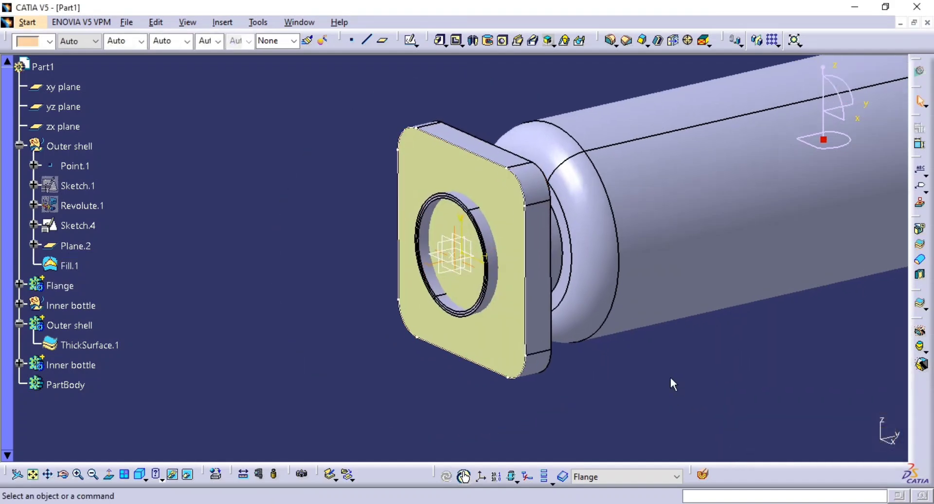
middle_click_drag(507, 354, 634, 398)
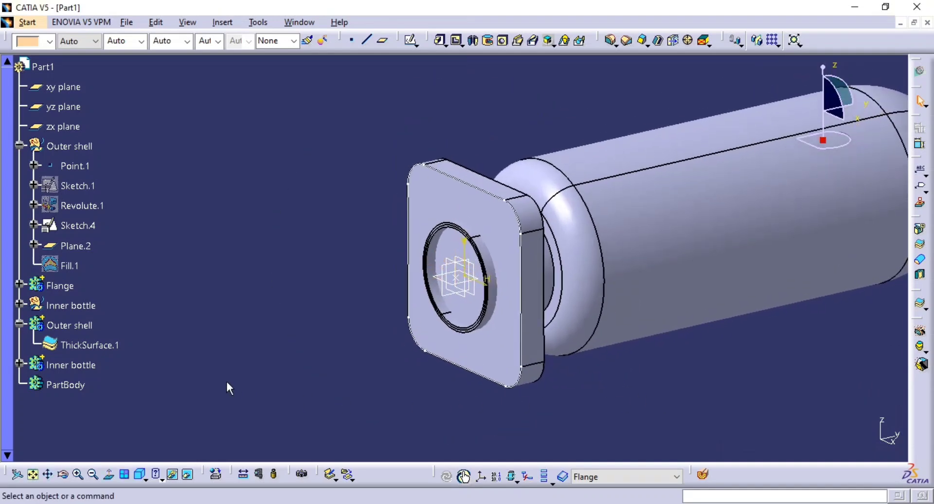
middle_click_drag(428, 369, 419, 337)
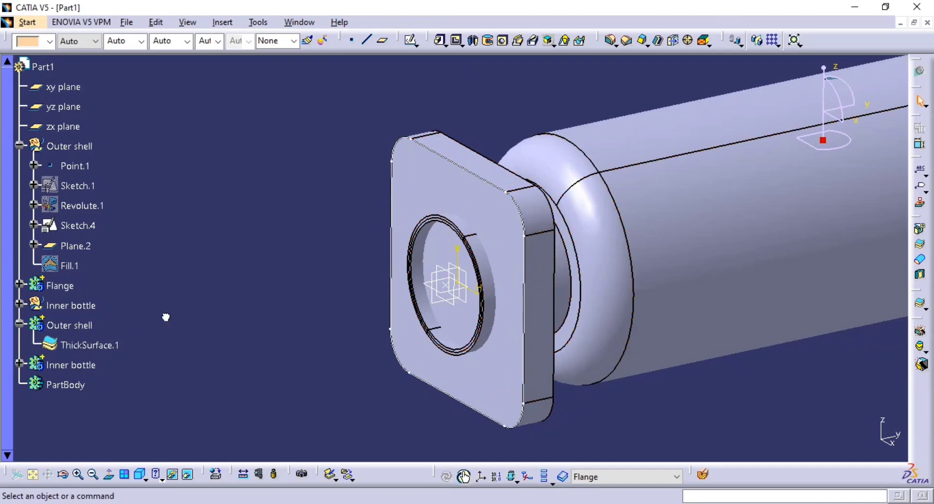
Define the Outer shell body as the work object and union-trim the Flange body with it, removing the flange face inside the neck.
right_click(76, 325)
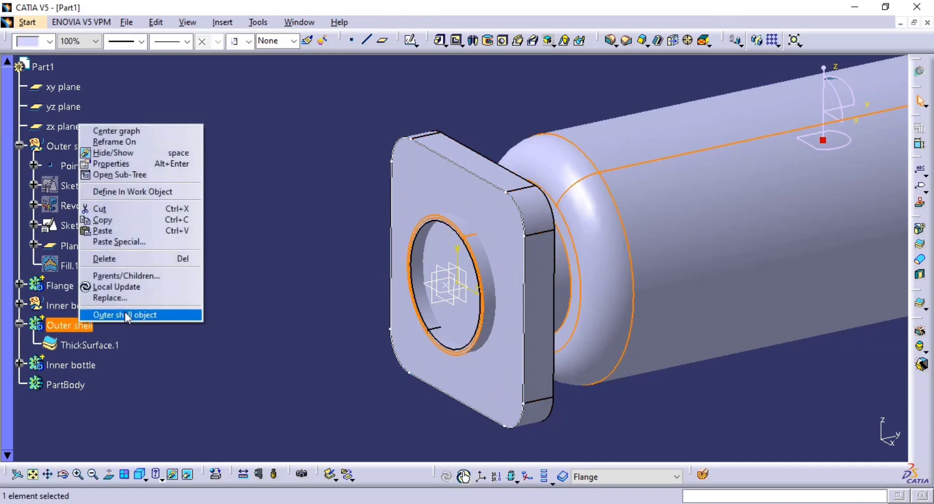
left_click(150, 192)
right_click(75, 296)
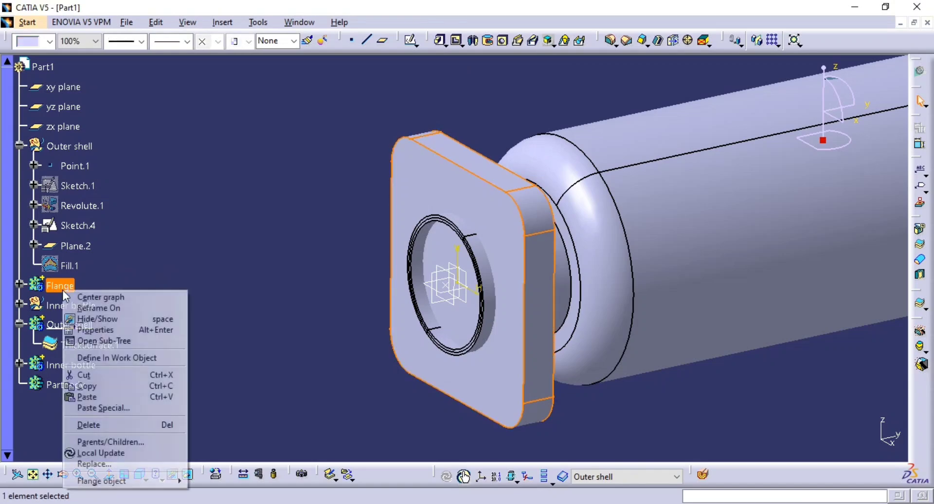
mouse_move(108, 480)
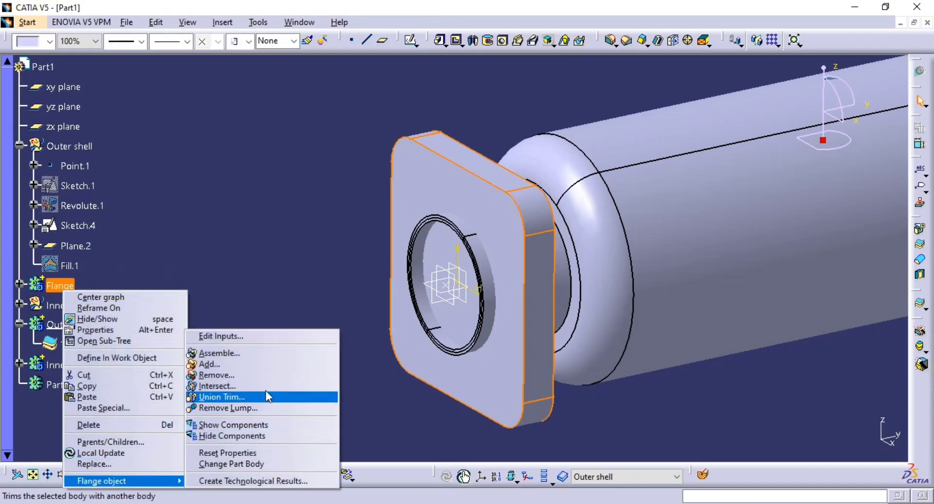
left_click(260, 396)
middle_click_drag(438, 365, 474, 348, "ctrl")
middle_click_drag(475, 348, 385, 326)
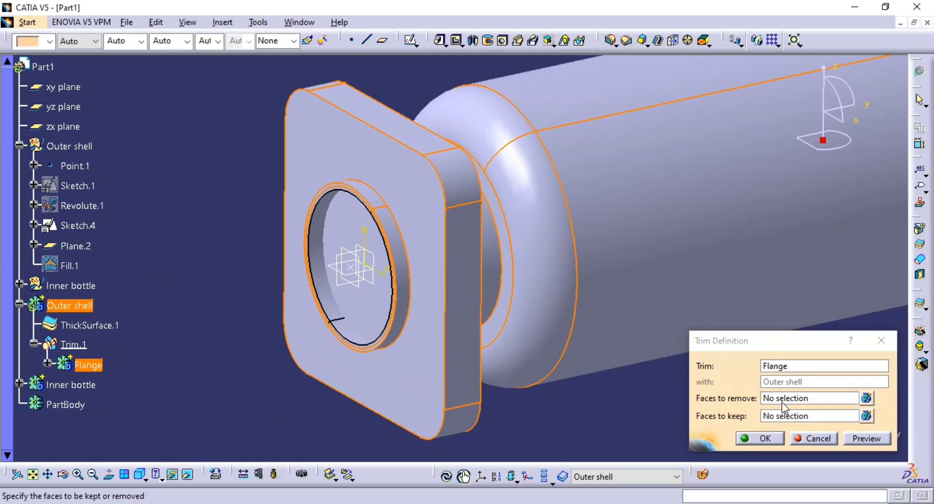
left_click(802, 397)
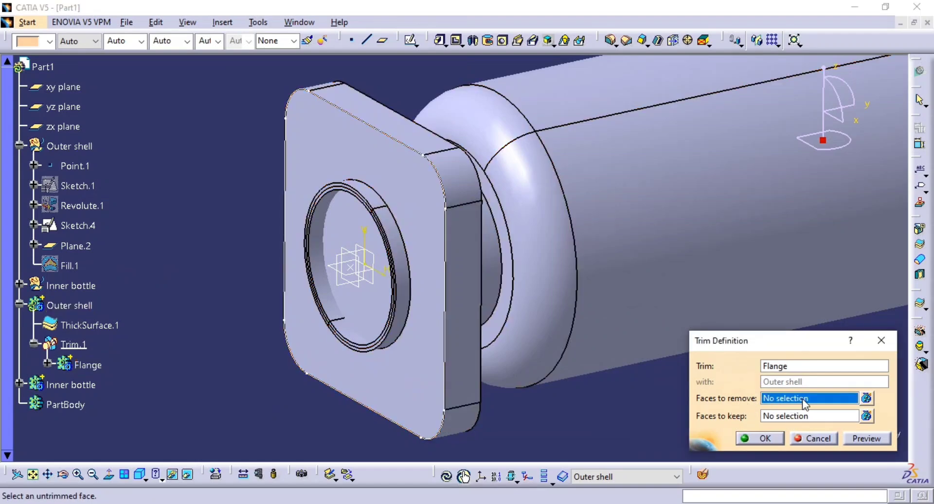
left_click(375, 305)
middle_click_drag(370, 303, 381, 297)
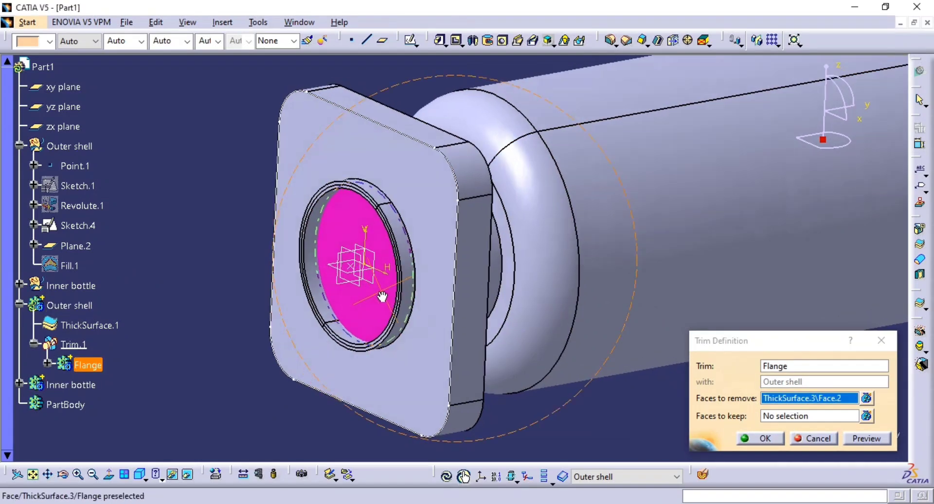
left_click(868, 438)
left_click(759, 438)
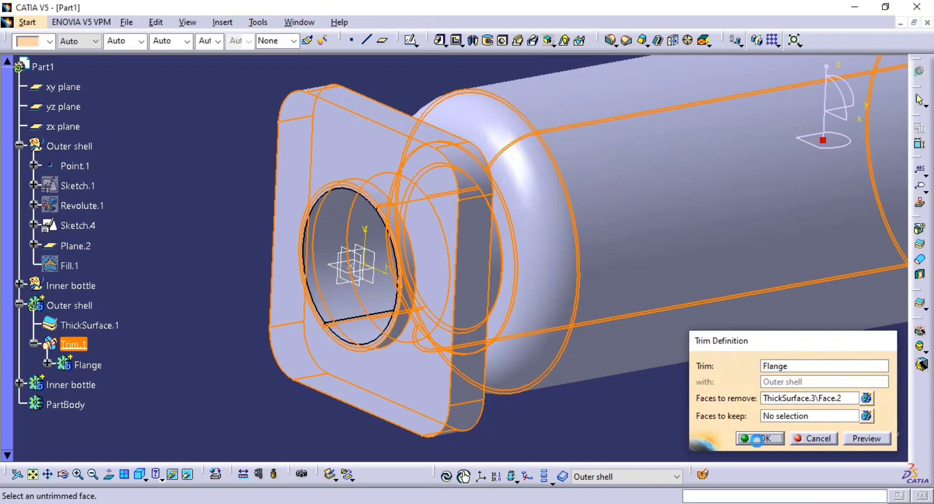
left_click(644, 410)
middle_click_drag(579, 335, 578, 344)
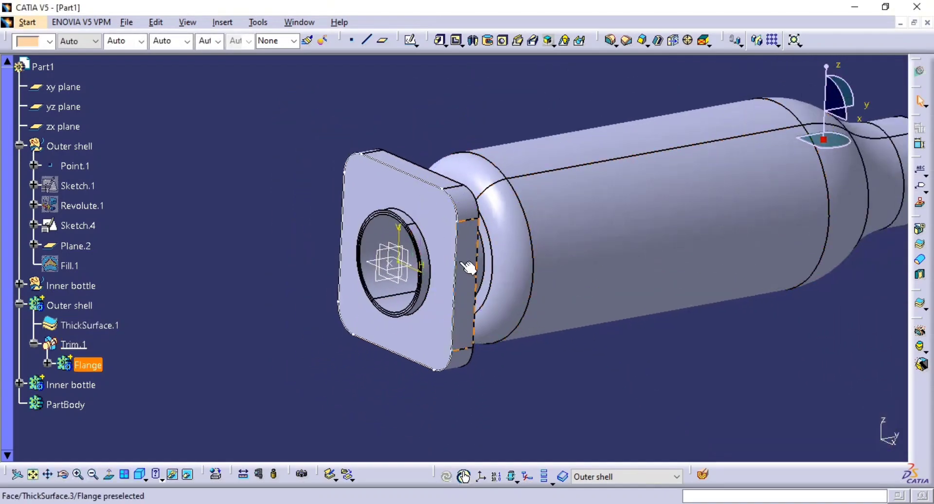
Hide the flange sketch and the Outer shell body, leaving the inner bottle displayed.
left_click(456, 253)
key("space")
mouse_move(550, 289)
middle_mouse_down()
mouse_move(548, 317)
mouse_move(491, 304)
mouse_move(555, 319)
mouse_move(525, 323)
mouse_move(537, 301)
middle_mouse_up()
left_click(525, 322)
middle_click(460, 294)
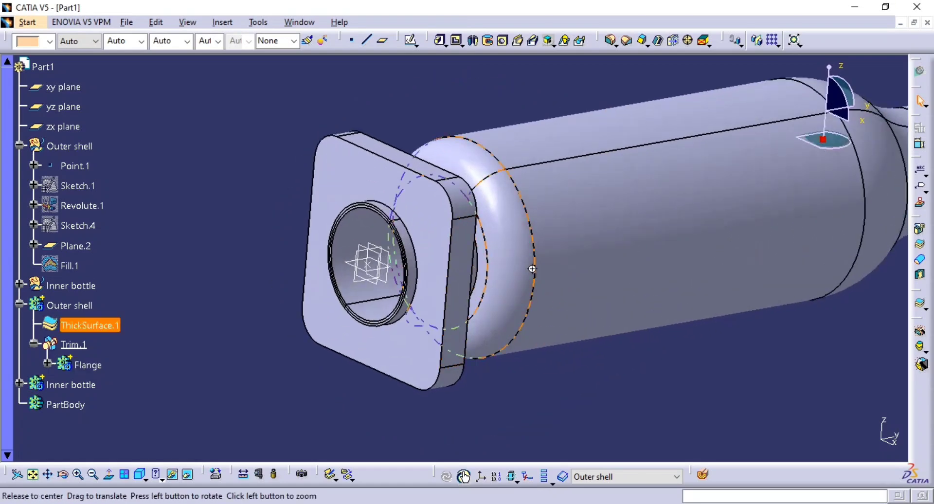
left_click(69, 304)
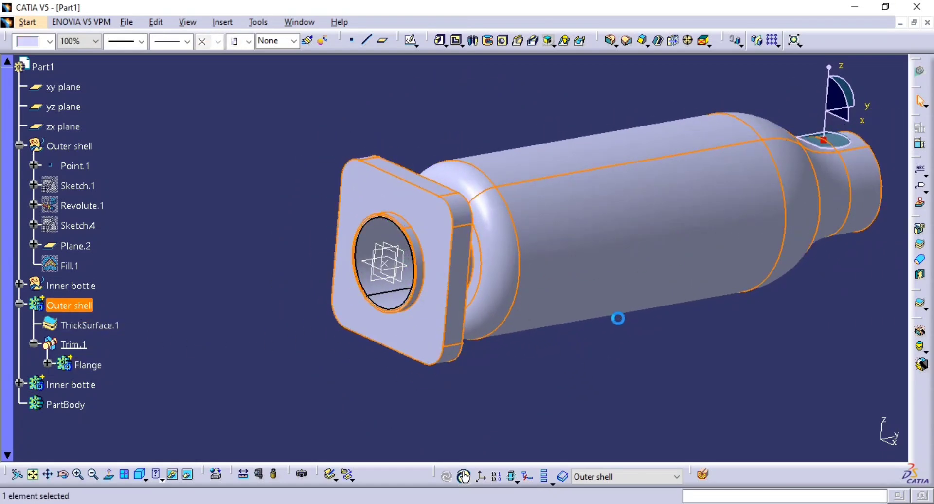
left_click(686, 373)
left_click(82, 307)
key("space")
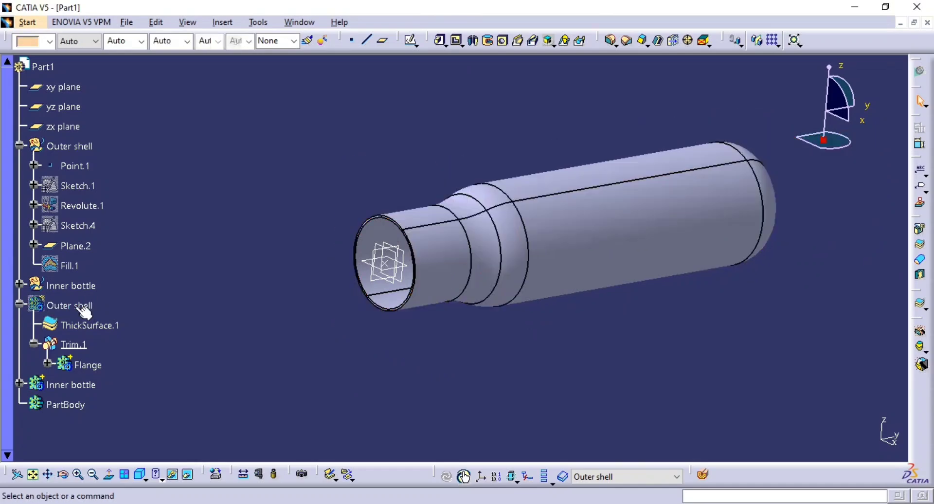
Check the 25 mm hole pattern in the reference drawing PDF and return to the CATIA model.
middle_click(594, 318)
middle_click_drag(557, 321, 458, 346)
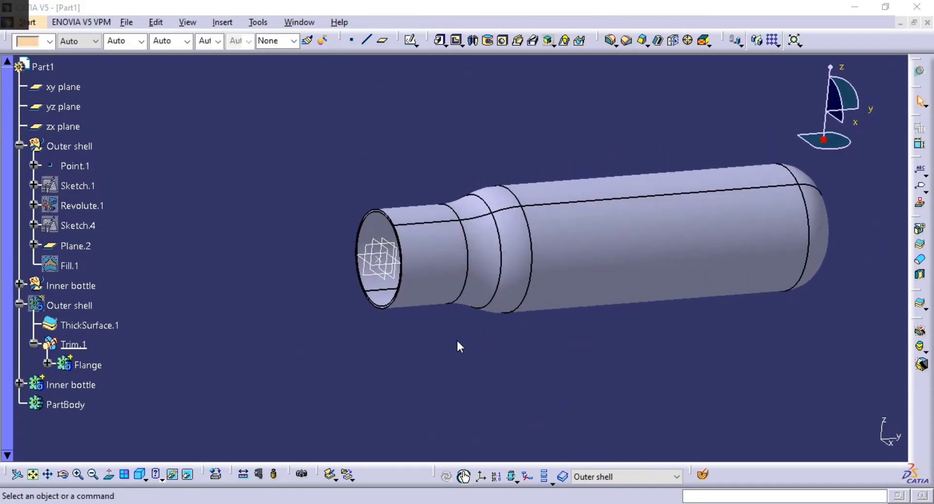
key("alt+Tab")
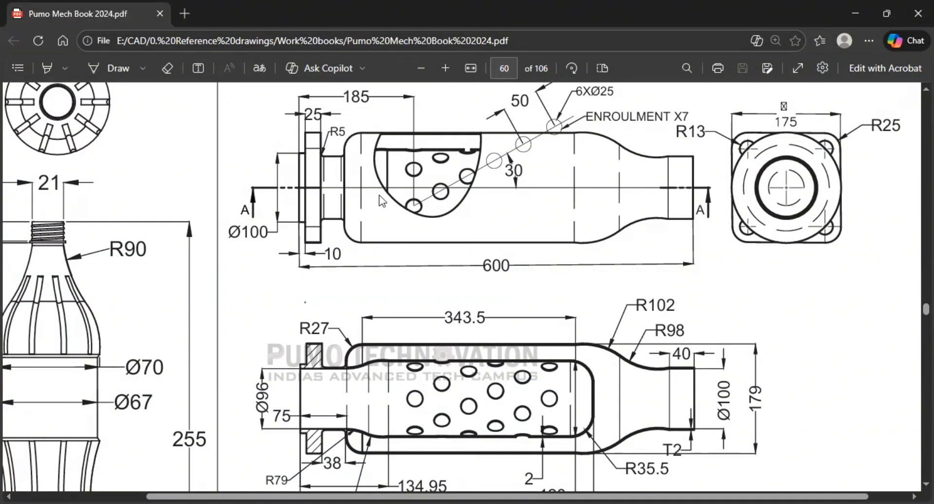
key("alt+Tab")
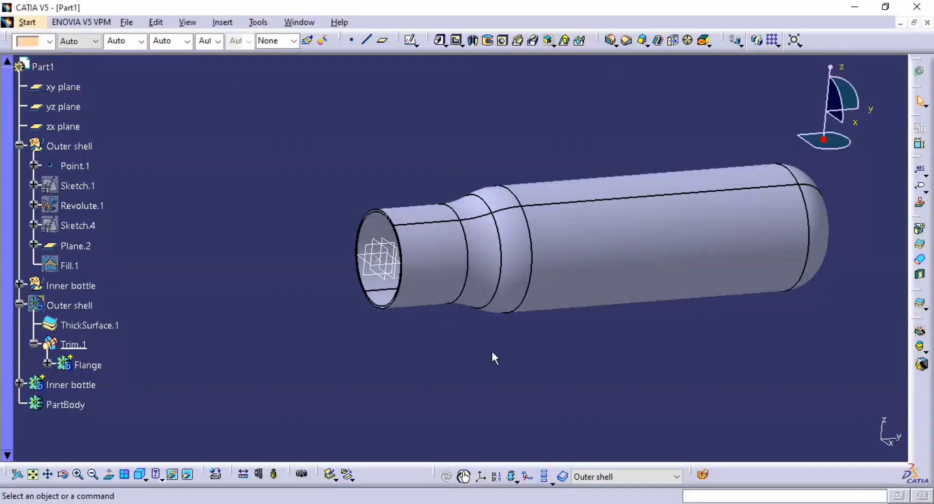
middle_click_drag(625, 264, 467, 269)
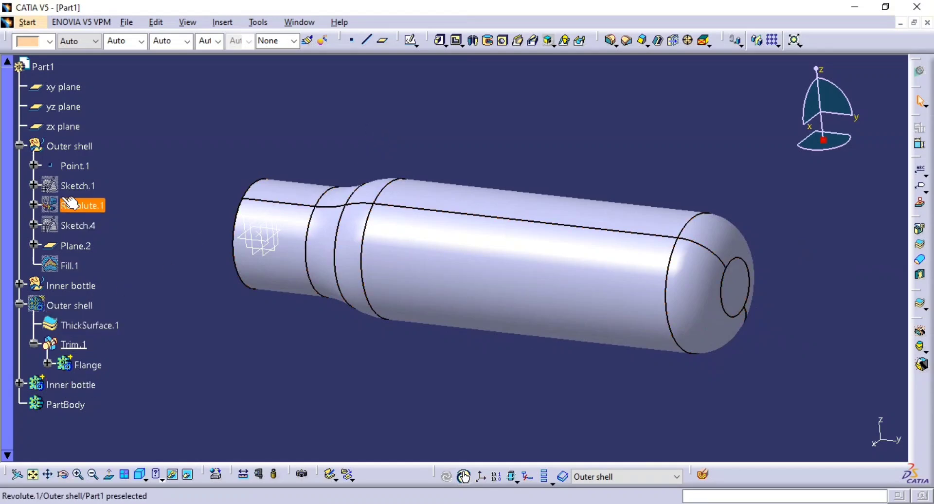
Collapse the Outer shell geometrical set, expand the Inner bottle set and show Sphere.1.
left_click(20, 146)
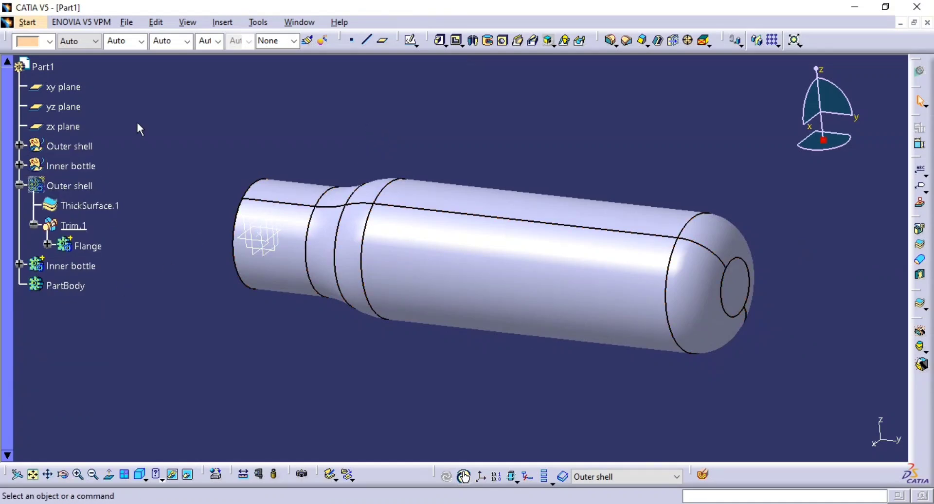
left_click(20, 166)
scroll(98, 282, "down", 2)
scroll(73, 271, "up", 1)
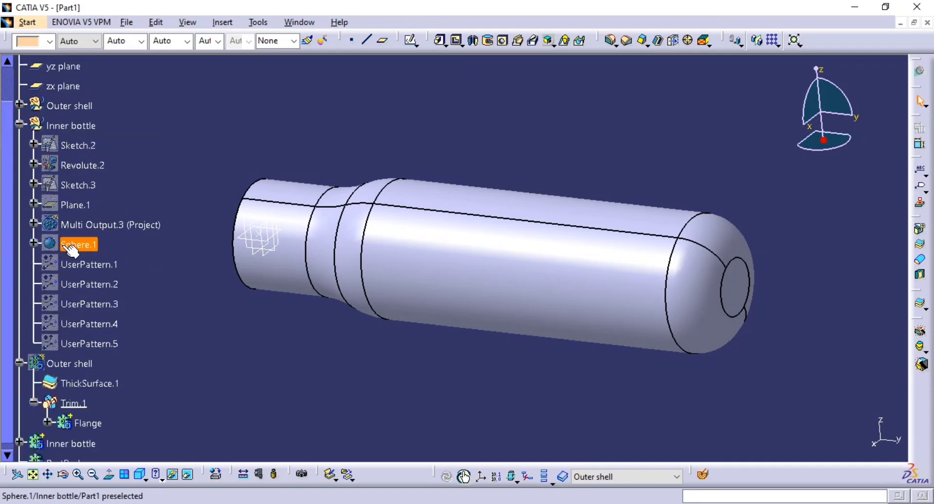
left_click(69, 247)
key("space")
middle_click_drag(394, 306, 579, 189)
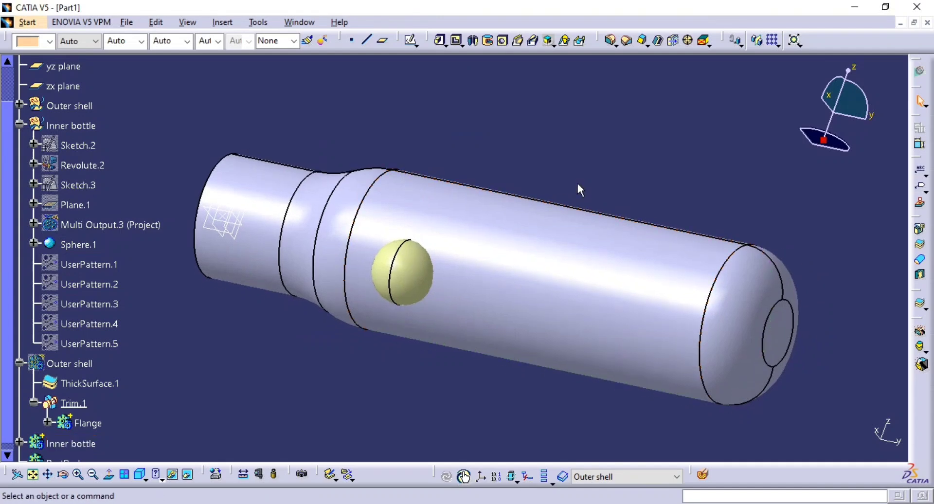
Try to close Sphere.1 into a solid inside the Outer shell body with Close Surface, and undo it.
left_click(919, 259)
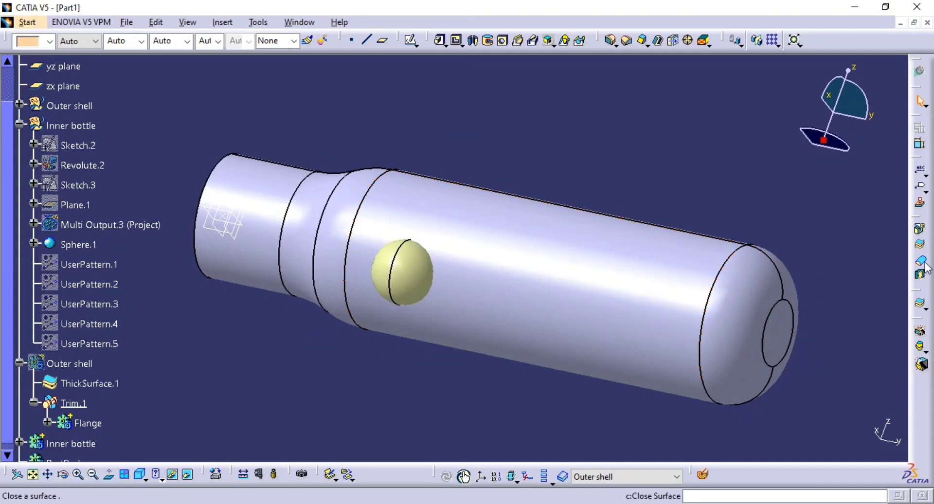
left_click(421, 285)
left_click(815, 443)
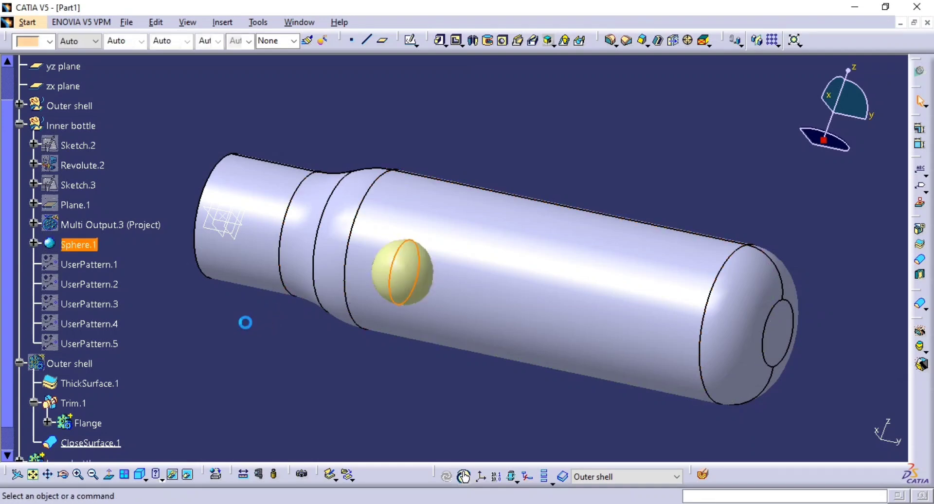
key("ctrl+z")
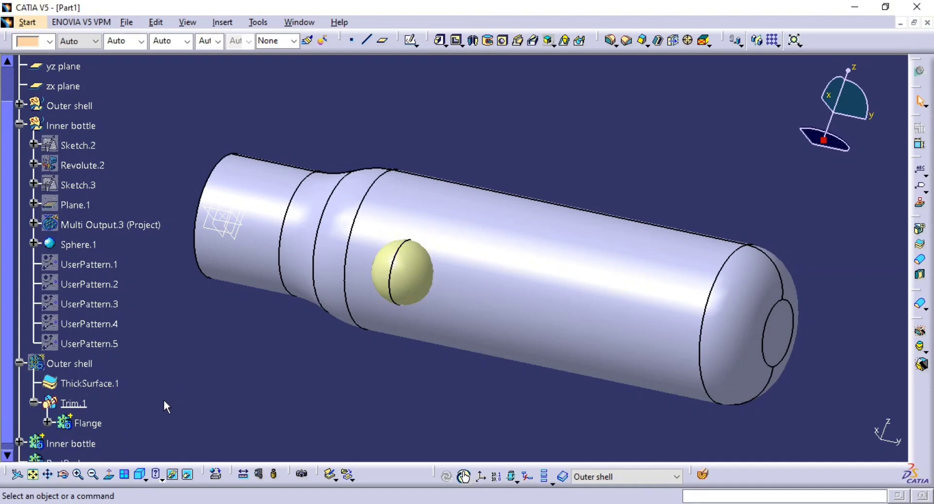
Insert a new body for the hole solids and rename it Cutouts.
middle_click_drag(110, 381, 181, 344)
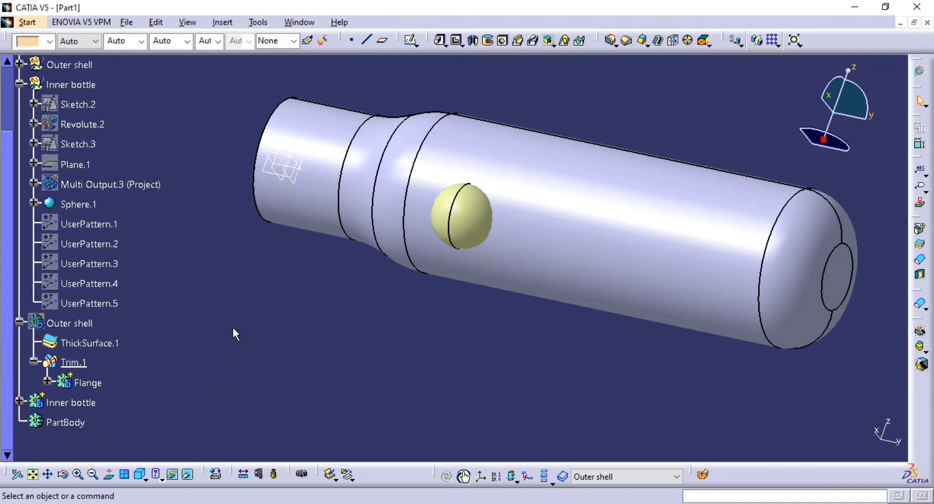
middle_click_drag(430, 268, 433, 263)
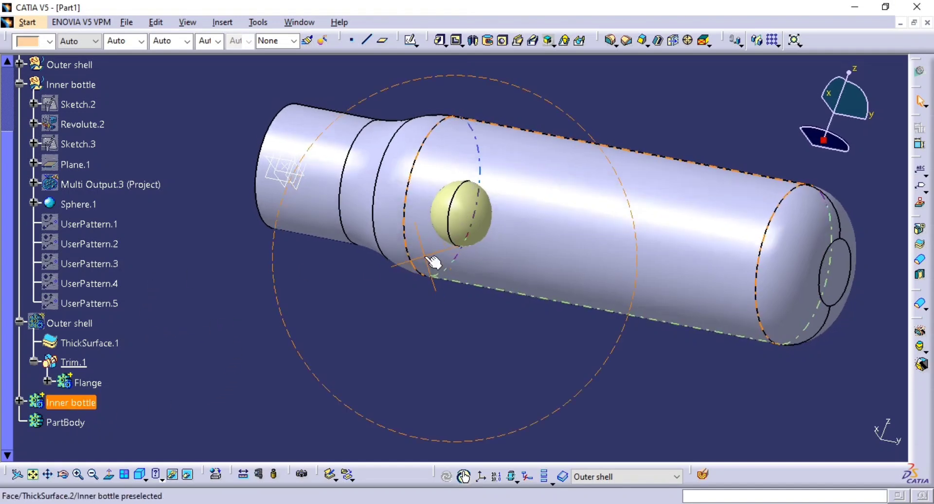
middle_click_drag(325, 282, 324, 321)
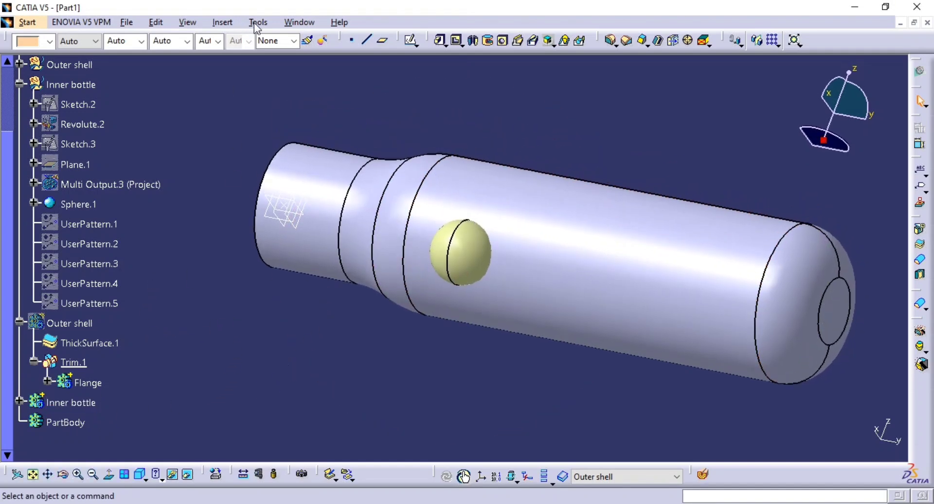
left_click(226, 26)
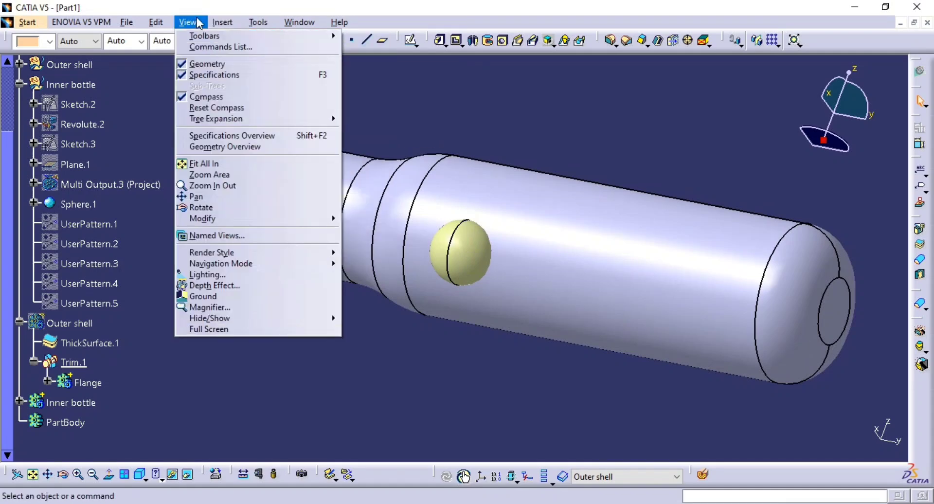
left_click(224, 23)
left_click(229, 48)
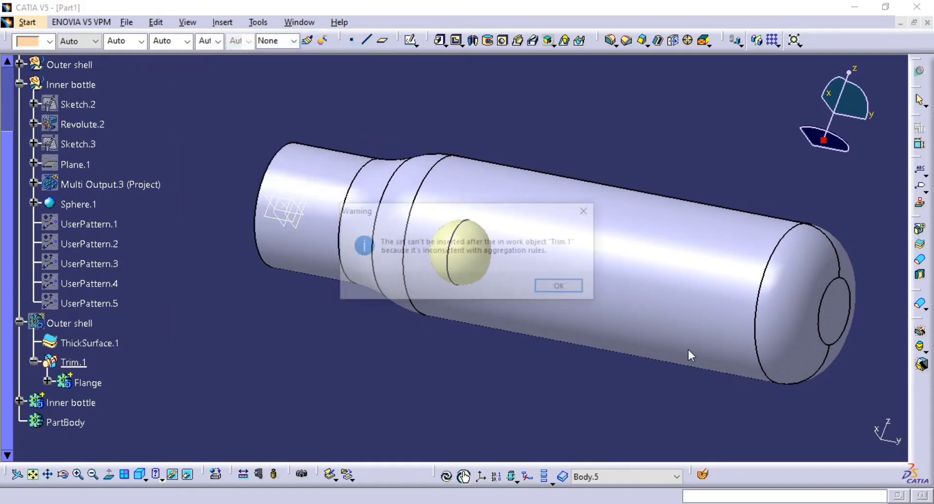
left_click(563, 287)
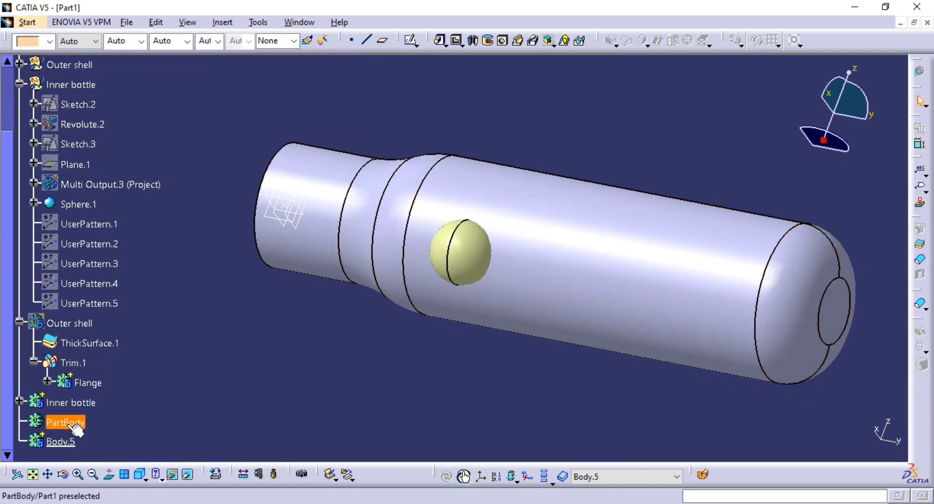
key("alt+Return")
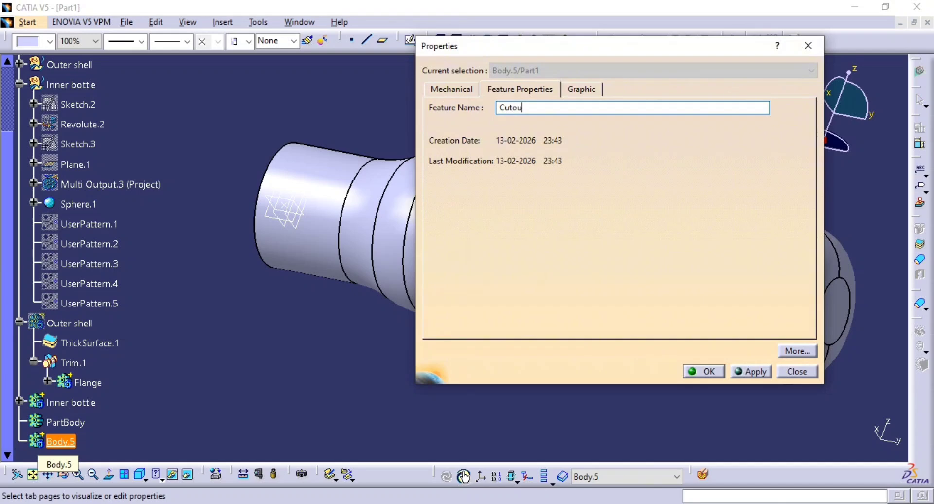
key("Return")
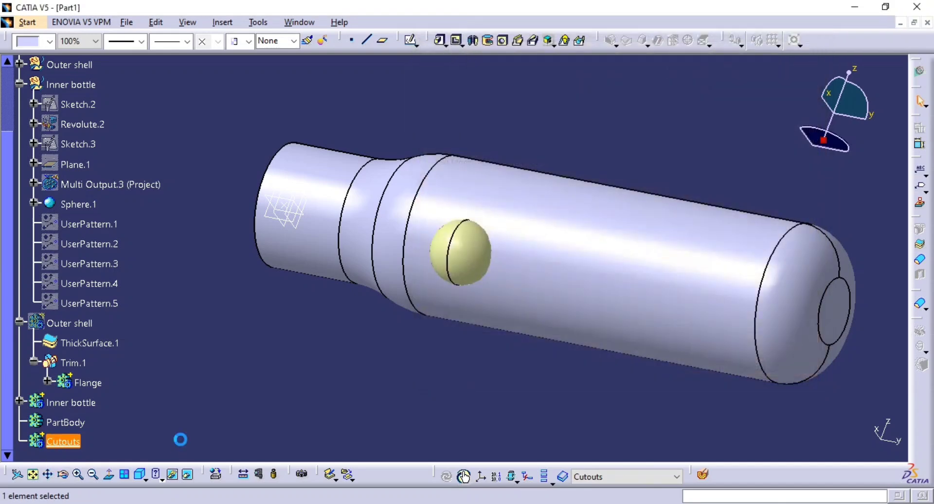
left_click(377, 363)
Close Sphere.1 into a solid in the Cutouts body with Close Surface, and hide the sphere surface.
middle_click_drag(377, 362, 305, 354)
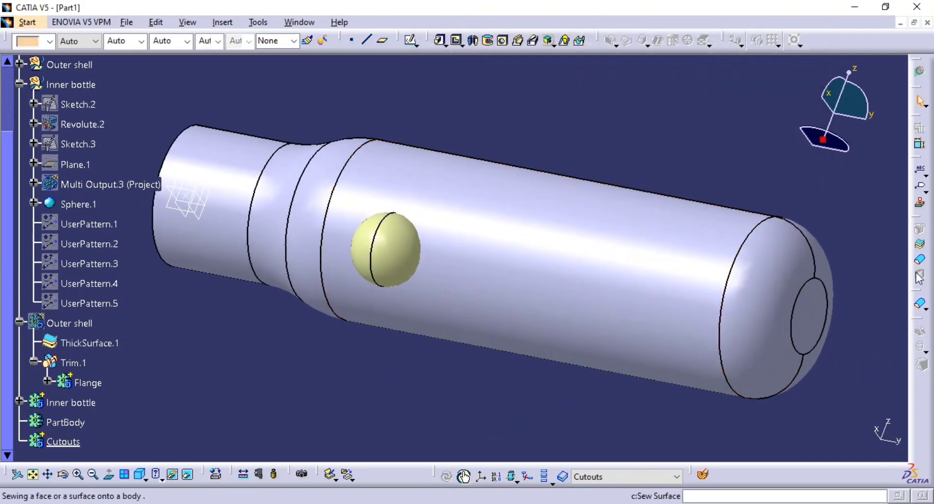
left_click(919, 259)
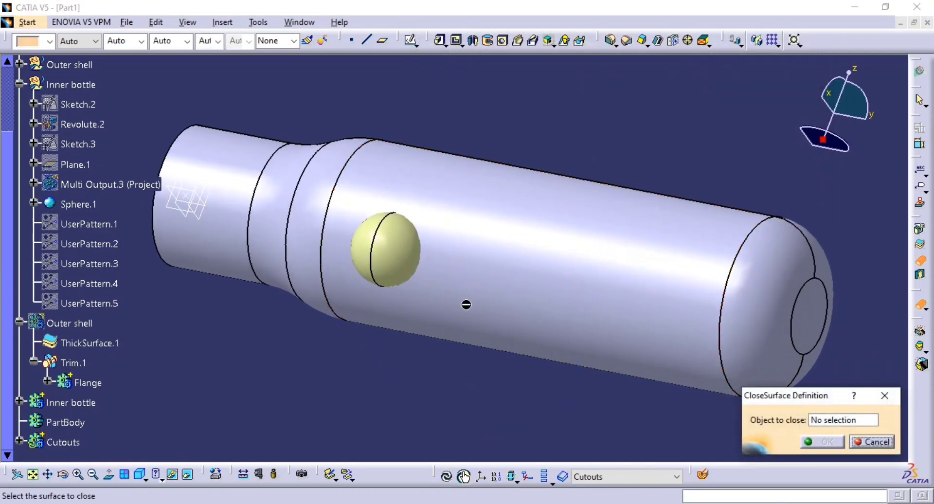
left_click(411, 254)
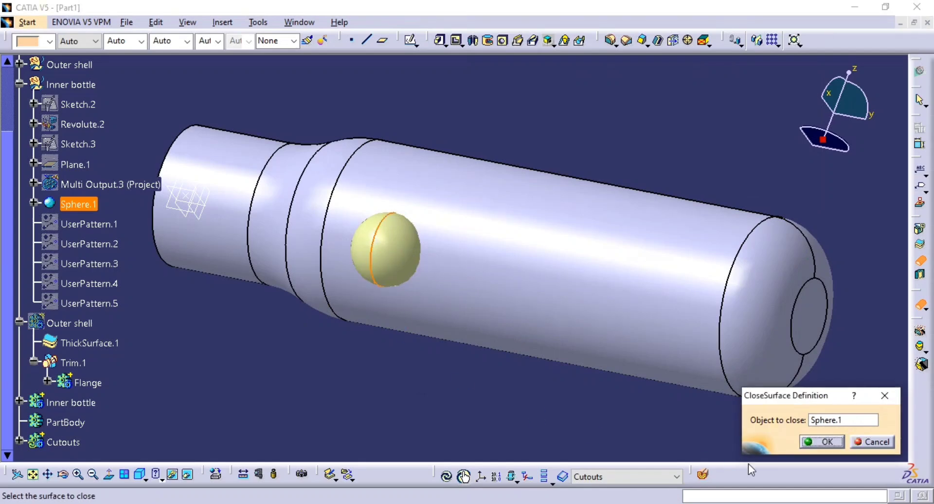
left_click(820, 442)
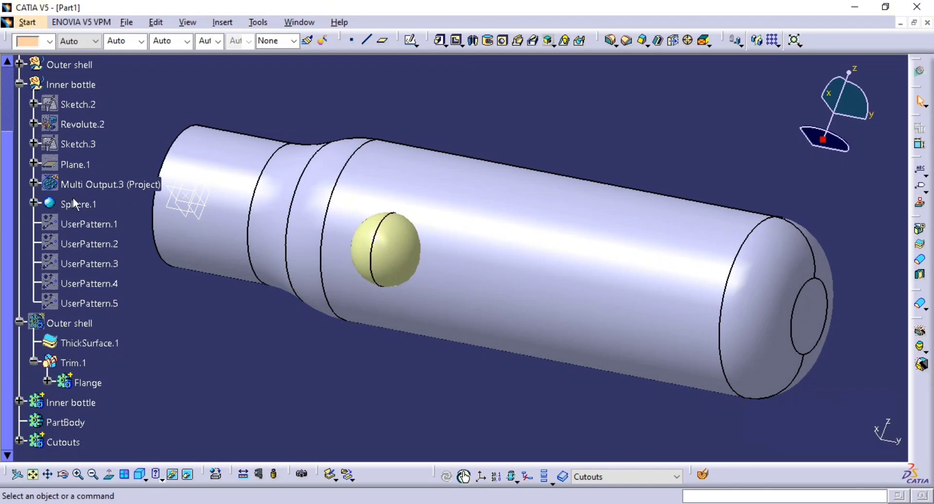
key("space")
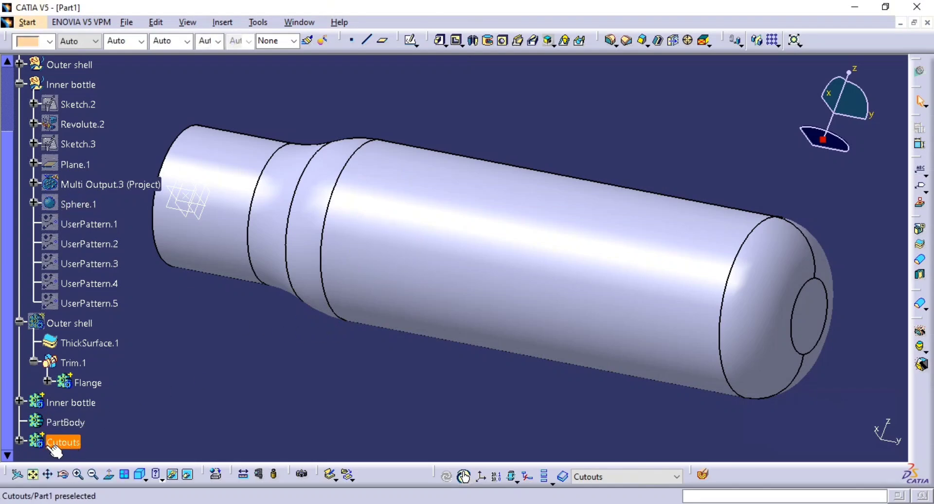
Expand the Cutouts body and show its closed sphere solid.
left_click(20, 441)
scroll(101, 436, "down", 2)
left_click(103, 416)
key("space")
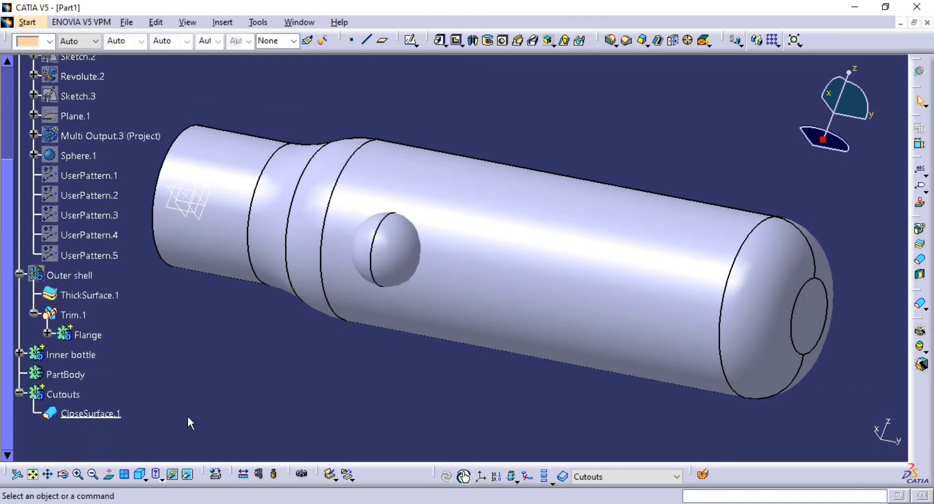
Show the five patterned sphere surfaces, UserPattern.1 to UserPattern.5, in the Inner bottle set.
middle_click_drag(374, 281, 413, 292)
left_click(248, 367)
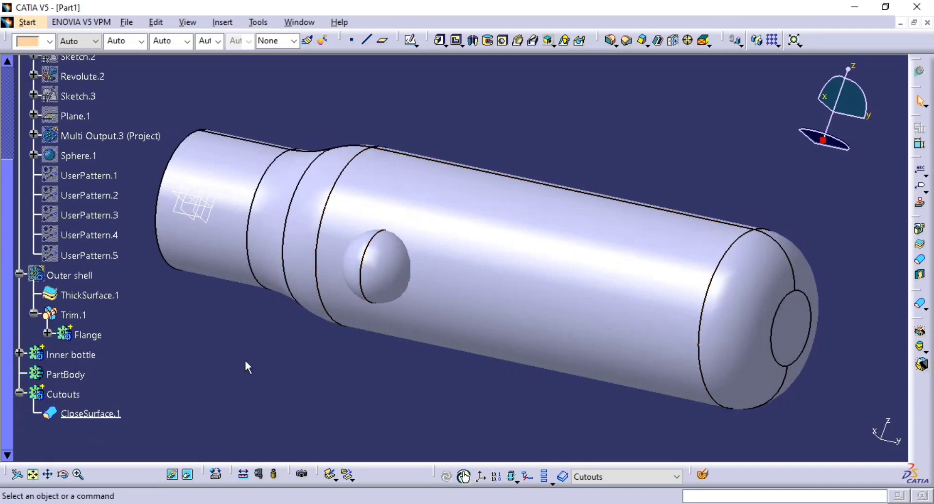
left_click(89, 176)
left_click(91, 255, "shift")
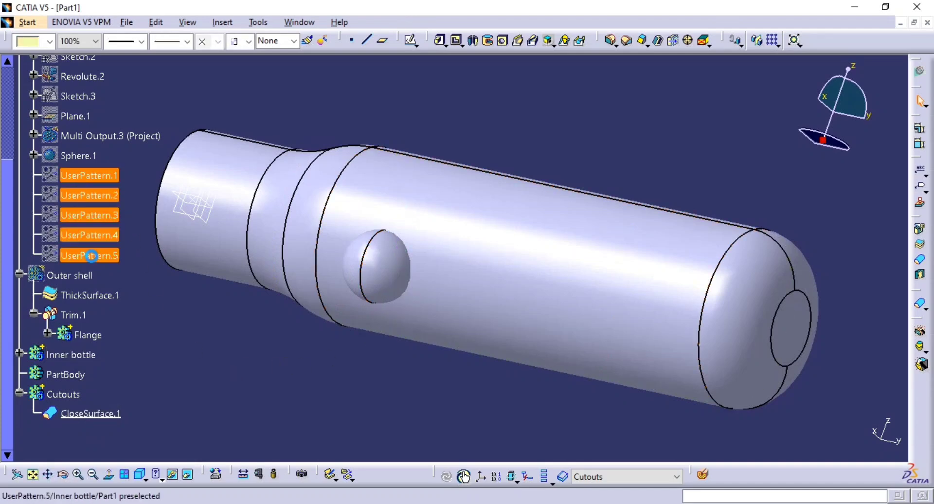
key("space")
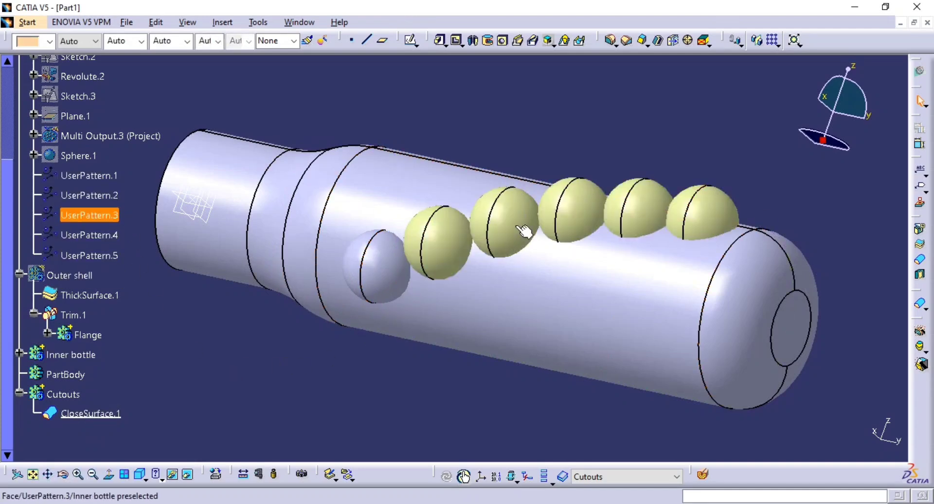
Close the UserPattern.1 sphere into a solid in the Cutouts body, and hide its surface.
middle_click_drag(484, 257, 459, 204)
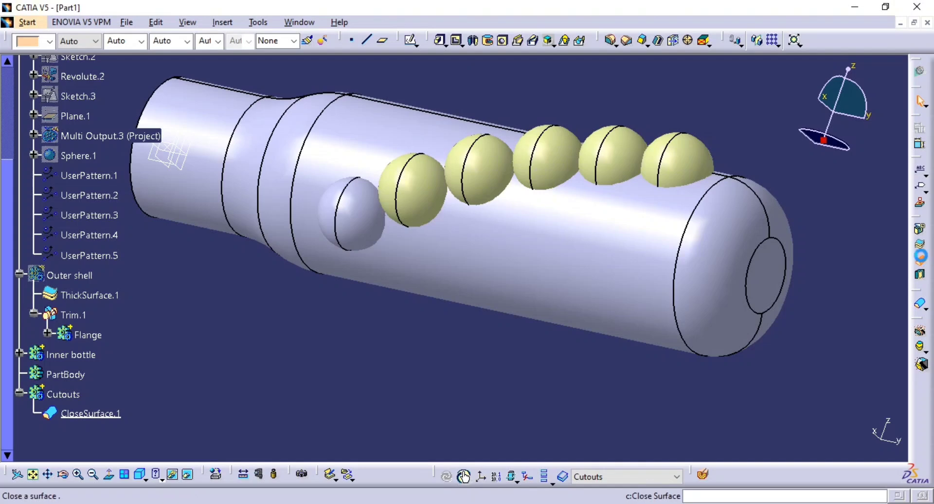
left_click(920, 260)
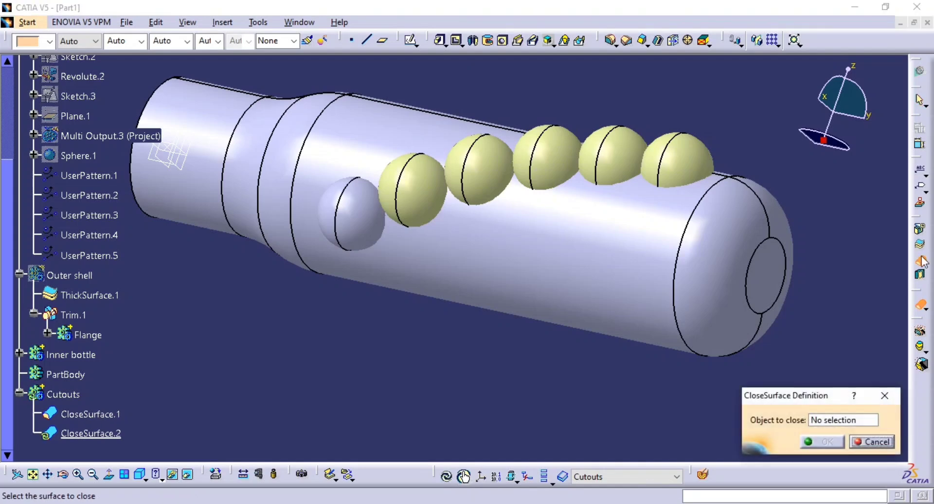
left_click(419, 191)
left_click(820, 442)
left_click(488, 369)
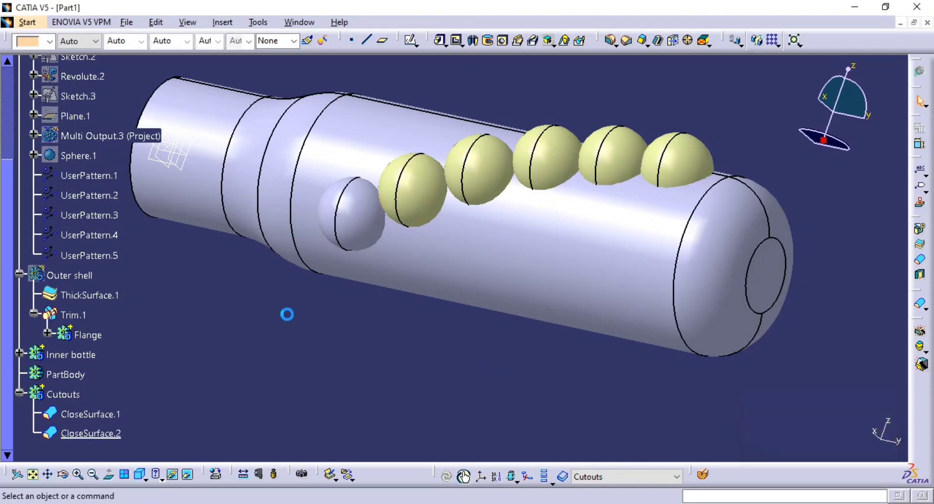
left_click(90, 176)
Close the UserPattern.2 and UserPattern.3 spheres into solids in the Cutouts body with Close Surface.
middle_click_drag(604, 321, 573, 364)
scroll(573, 365, "down", 1)
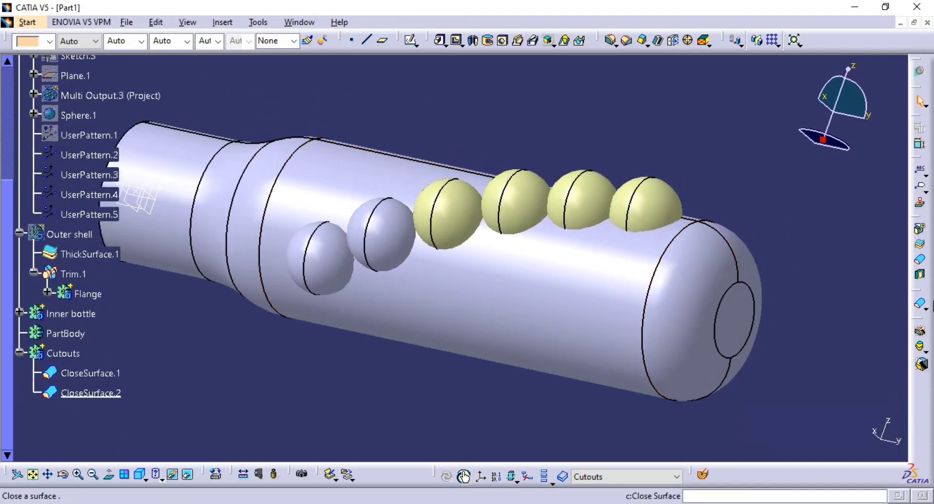
left_click(920, 260)
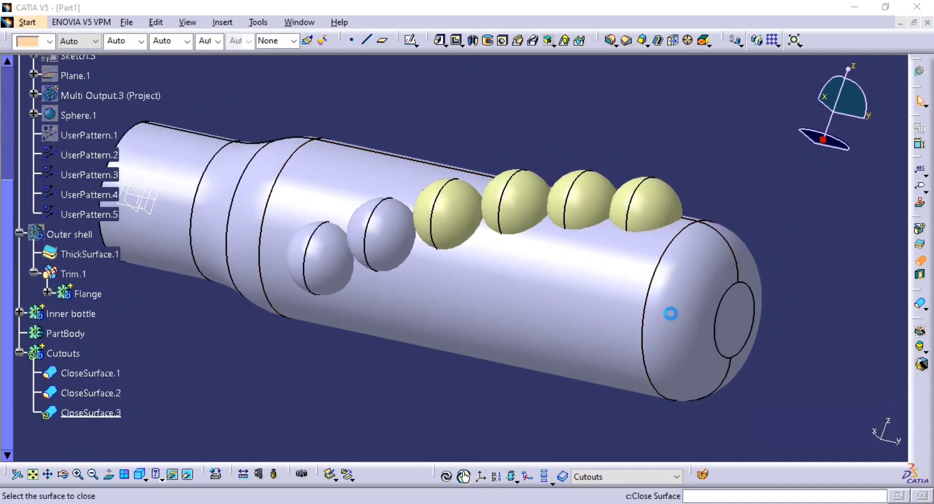
left_click(471, 219)
middle_click_drag(564, 344, 562, 292)
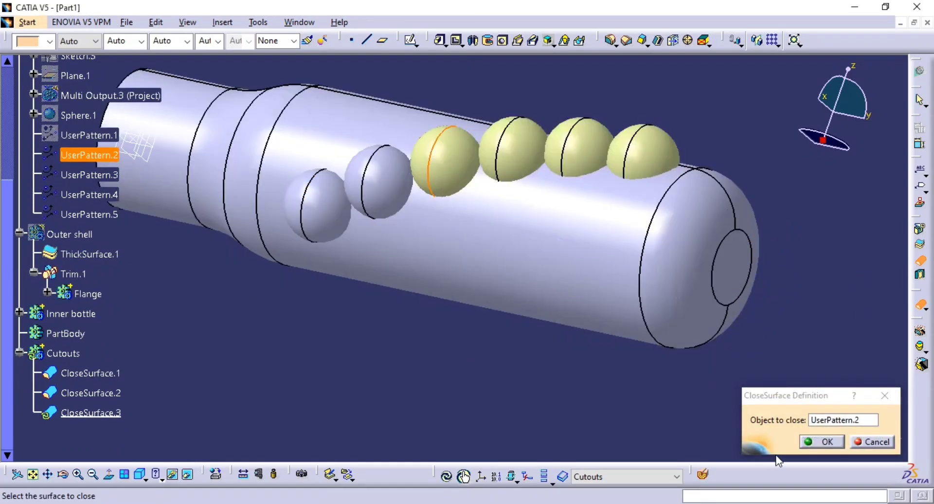
left_click(823, 441)
left_click(918, 265)
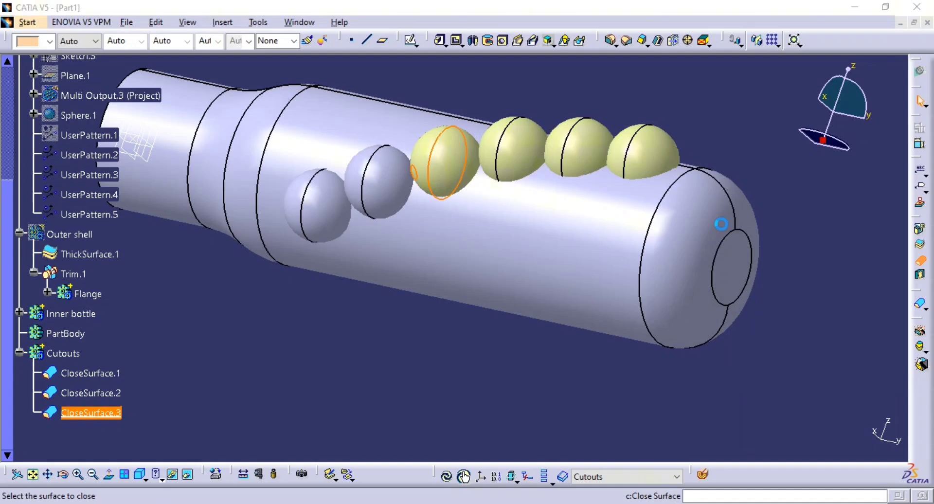
left_click(537, 152)
left_click(823, 442)
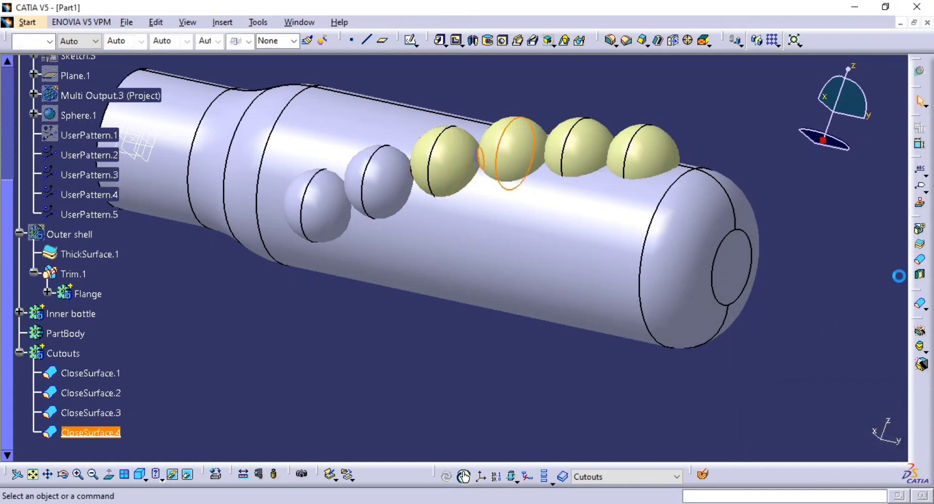
Close the UserPattern.4 and UserPattern.5 spheres into solids in the Cutouts body, and hide the surfaces UserPattern.2 to UserPattern.5.
left_click(919, 265)
left_click(578, 146)
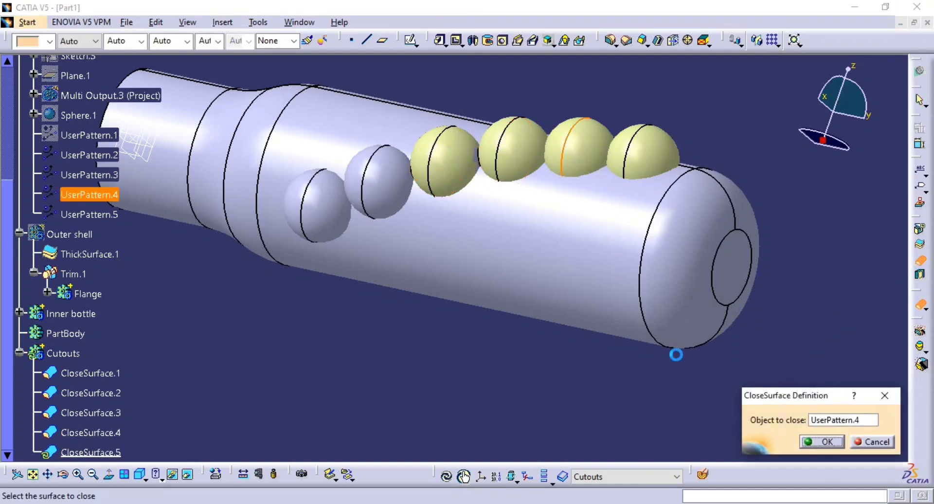
left_click(823, 442)
left_click(918, 265)
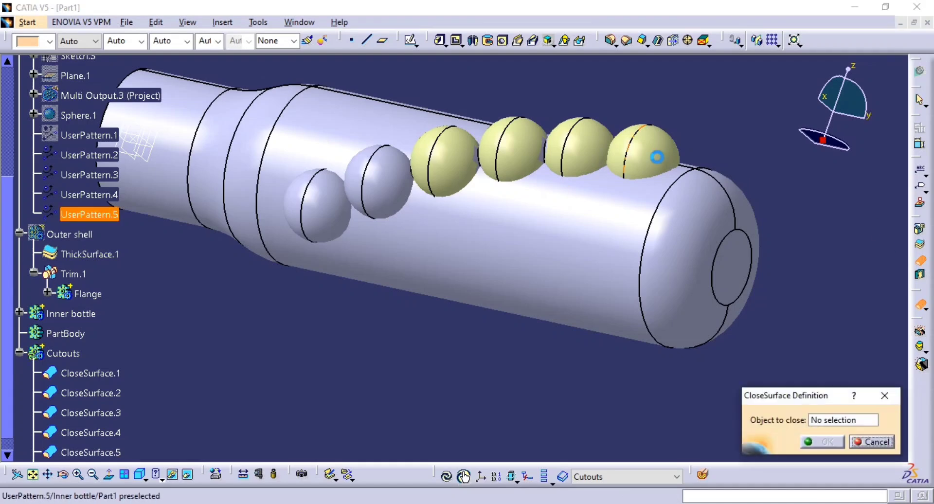
left_click(656, 154)
left_click(822, 442)
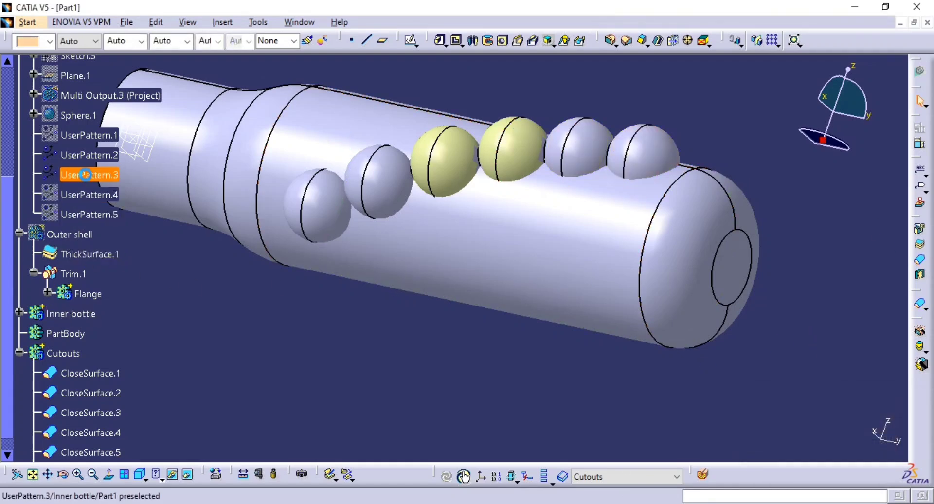
middle_click_drag(483, 246, 474, 291, "ctrl")
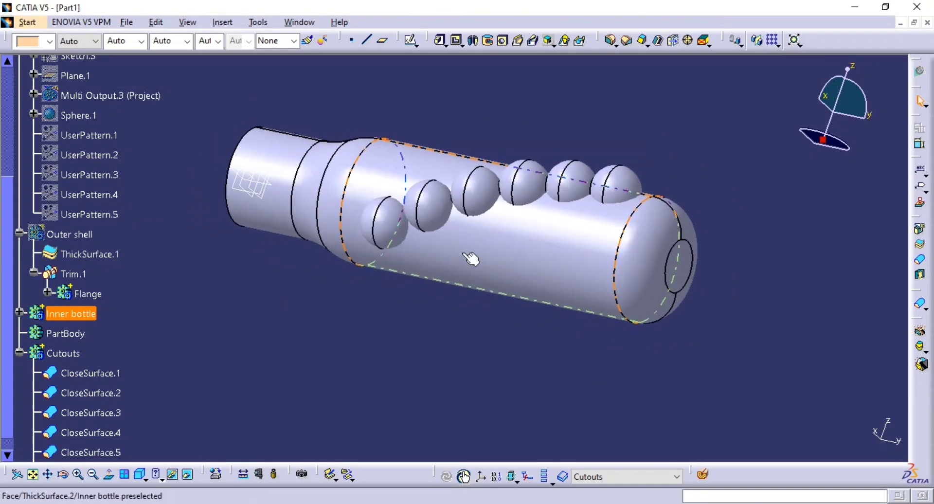
middle_click_drag(471, 261, 455, 277)
Make Inner bottle the in-work object and remove the Cutouts body from it, checking the hole layout against the PDF drawing.
left_click(20, 353)
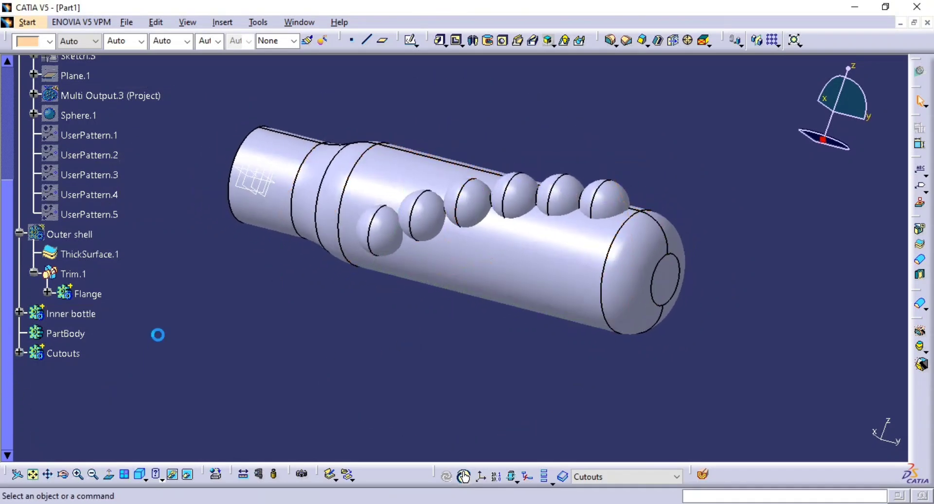
right_click(69, 313)
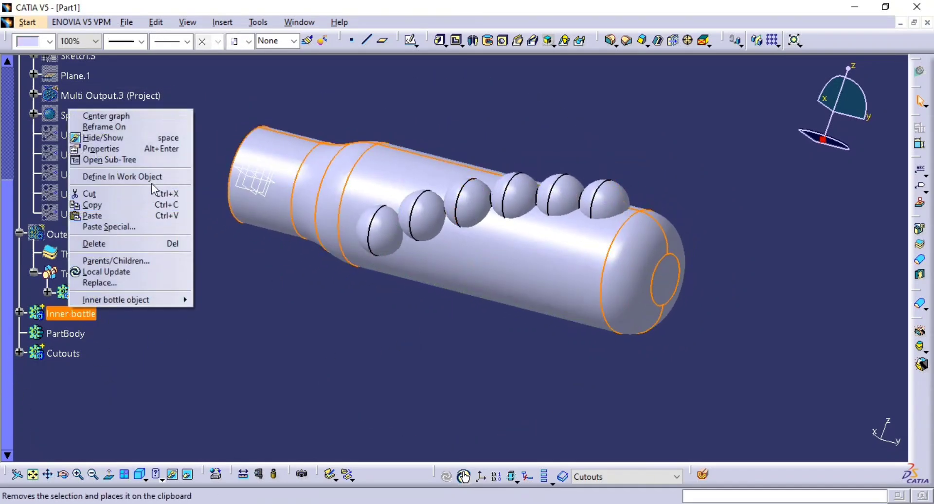
left_click(122, 176)
left_click(54, 354)
right_click(53, 354)
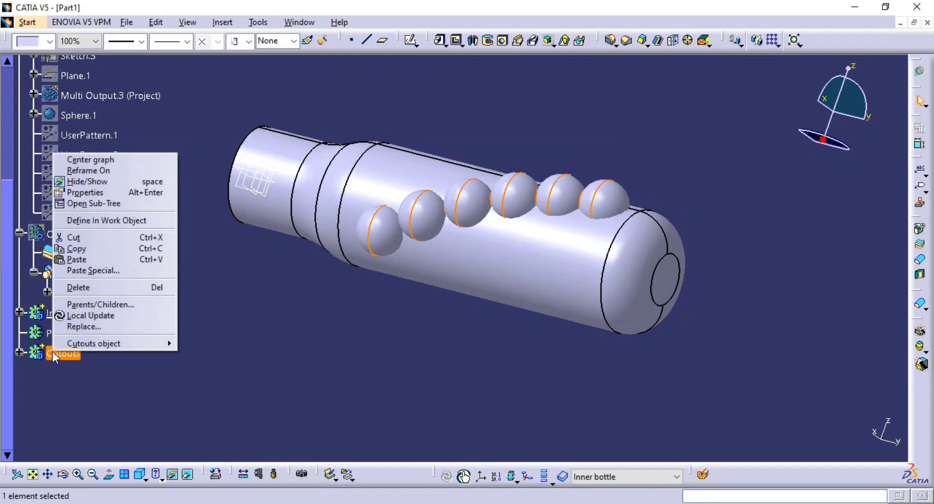
mouse_move(110, 343)
left_click(251, 382)
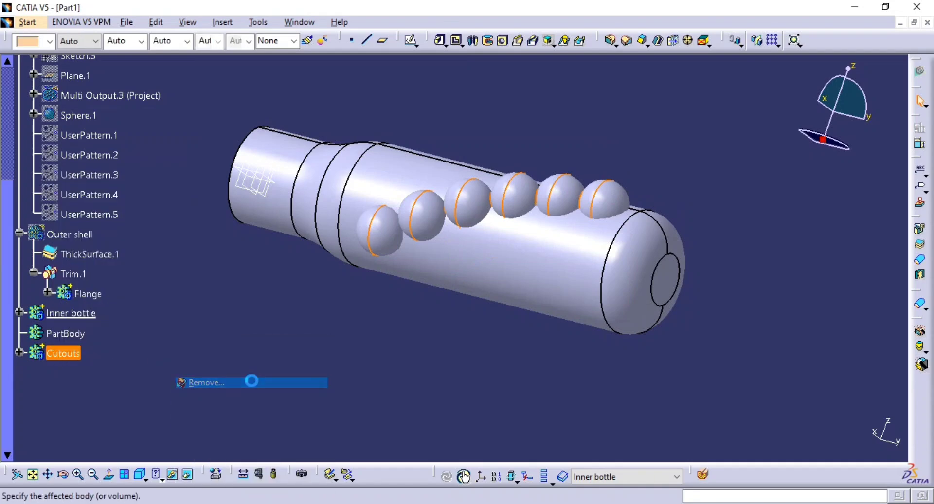
left_click(871, 445)
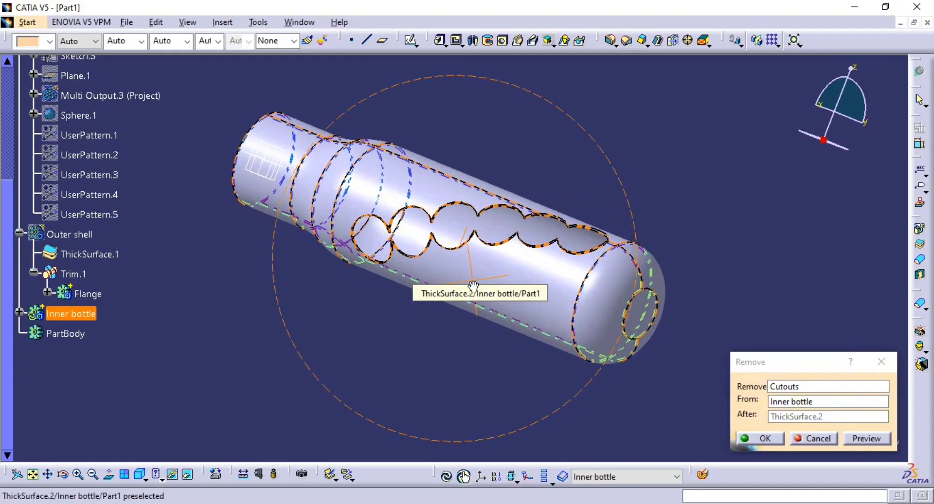
key("alt+Tab")
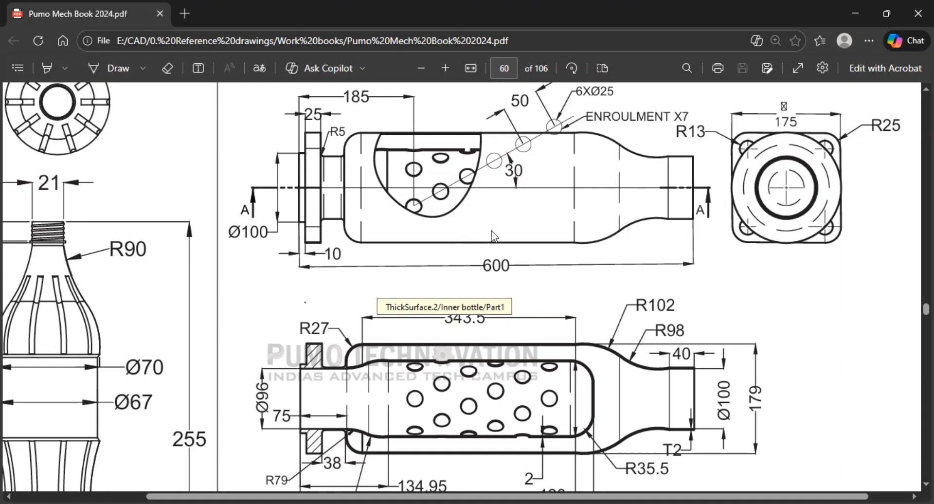
key("alt+Tab")
left_click(764, 438)
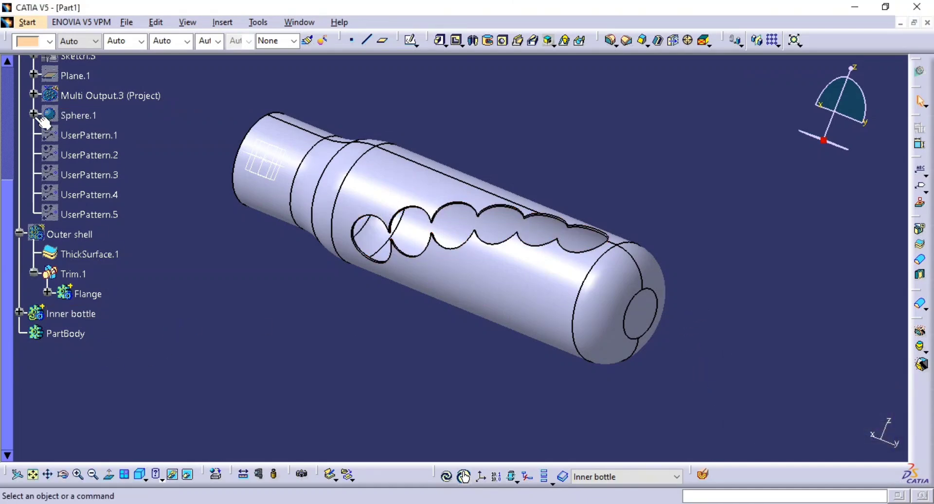
Reduce the radius of Sphere.1 and inspect the row of holes along the inner bottle.
double_click(76, 115)
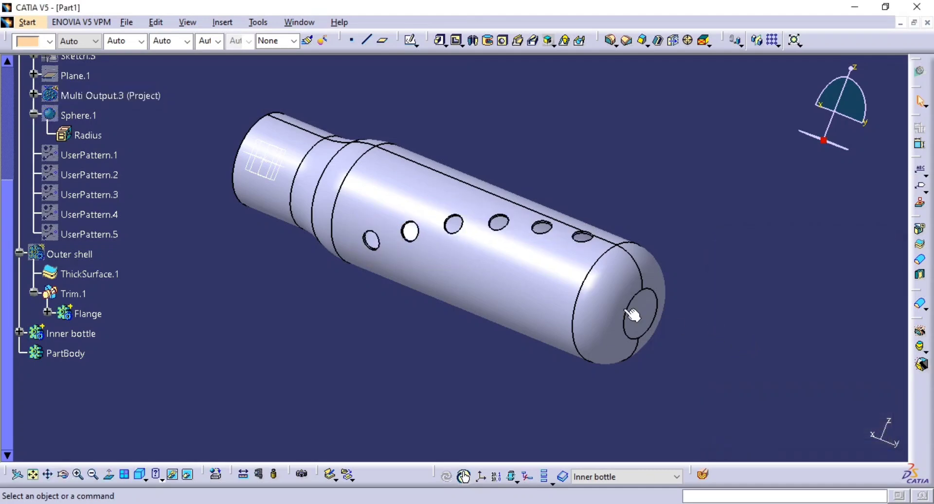
middle_click_drag(632, 315, 424, 181)
middle_click_drag(272, 214, 254, 270)
middle_click_drag(460, 275, 481, 190)
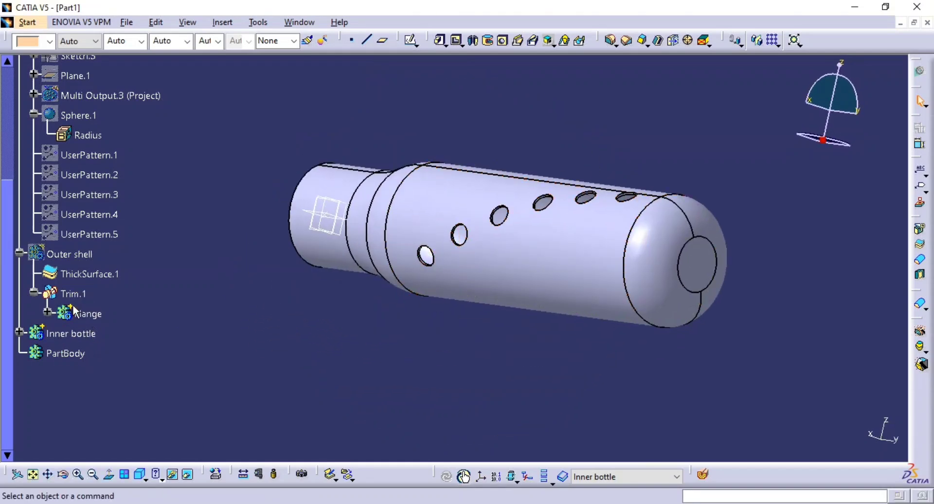
middle_click_drag(395, 327, 505, 258)
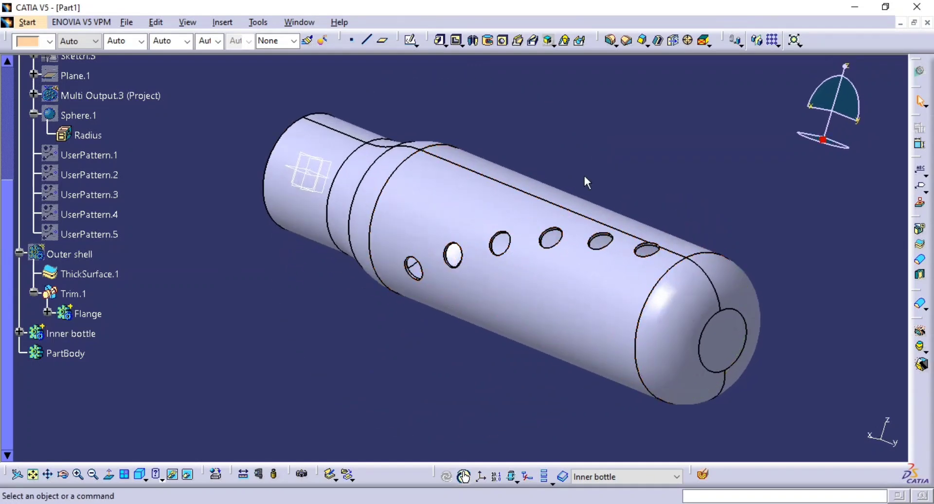
Undo the Sphere.1 radius change and the removal of Cutouts, and expand the Cutouts body.
key("ctrl+z")
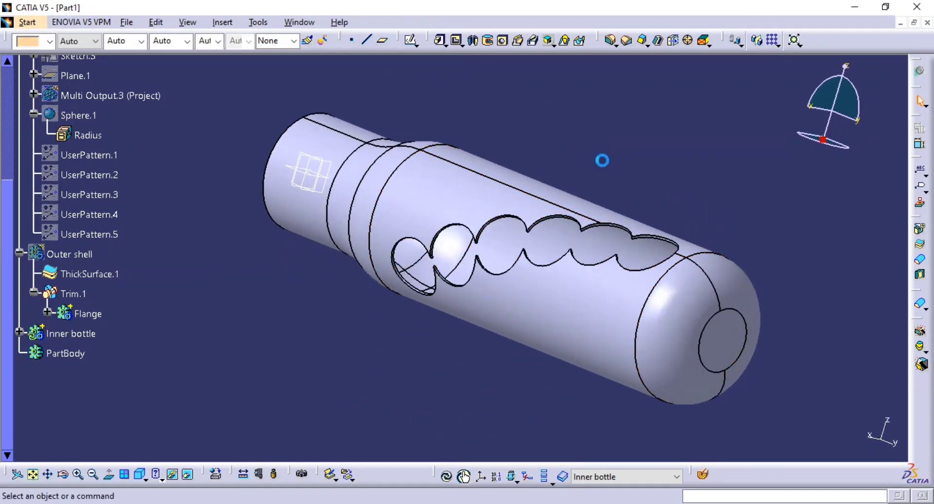
left_click(599, 193)
middle_click_drag(407, 295, 295, 367)
middle_click_drag(288, 370, 319, 341)
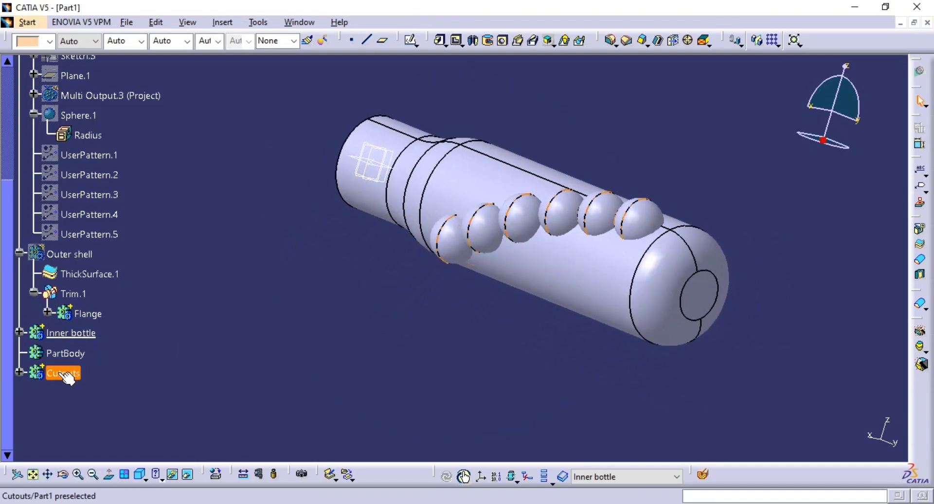
left_click(21, 372)
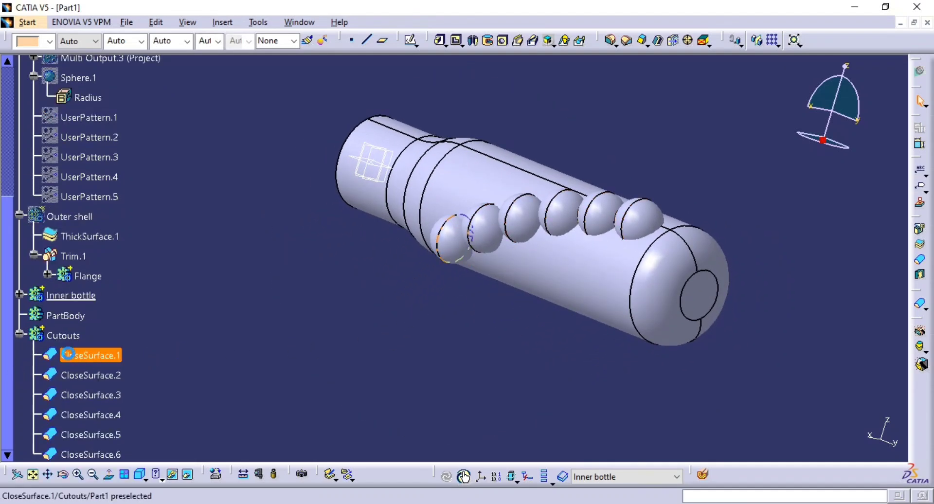
scroll(78, 311, "down", 2)
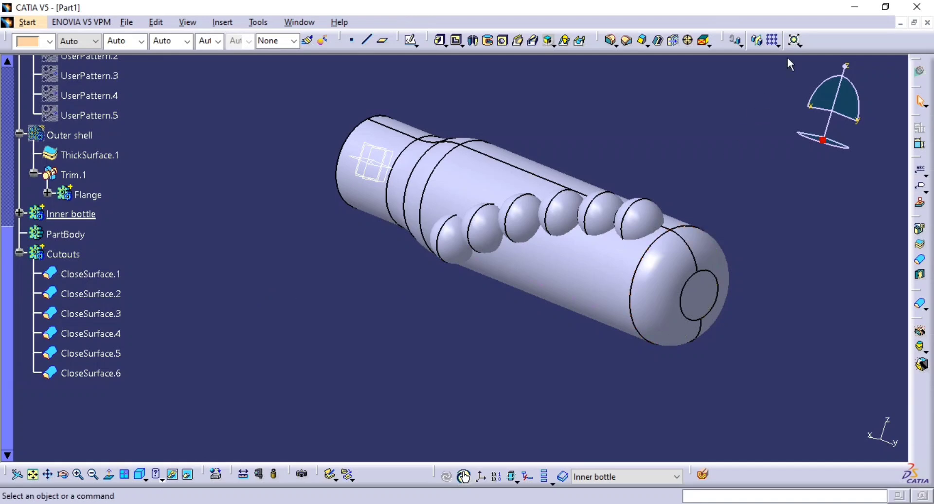
left_click(778, 46)
left_click(786, 79)
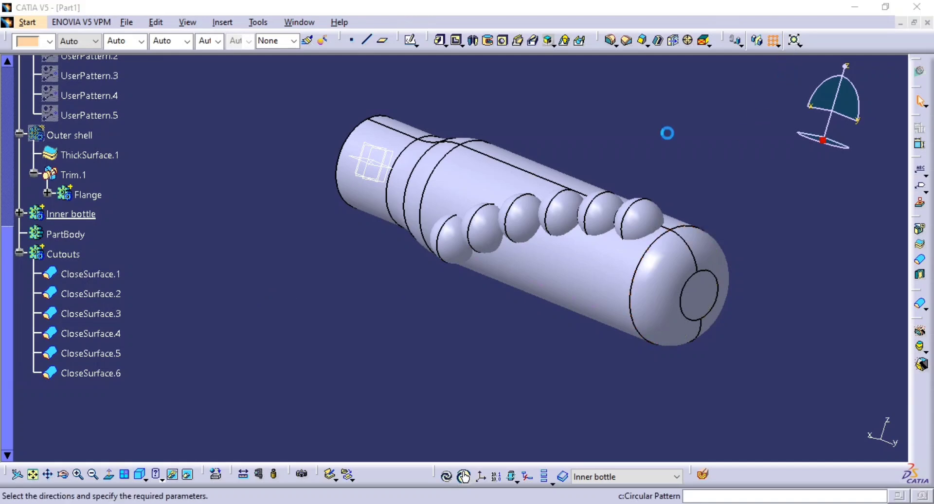
middle_click_drag(419, 224, 420, 199, "ctrl")
key("Escape")
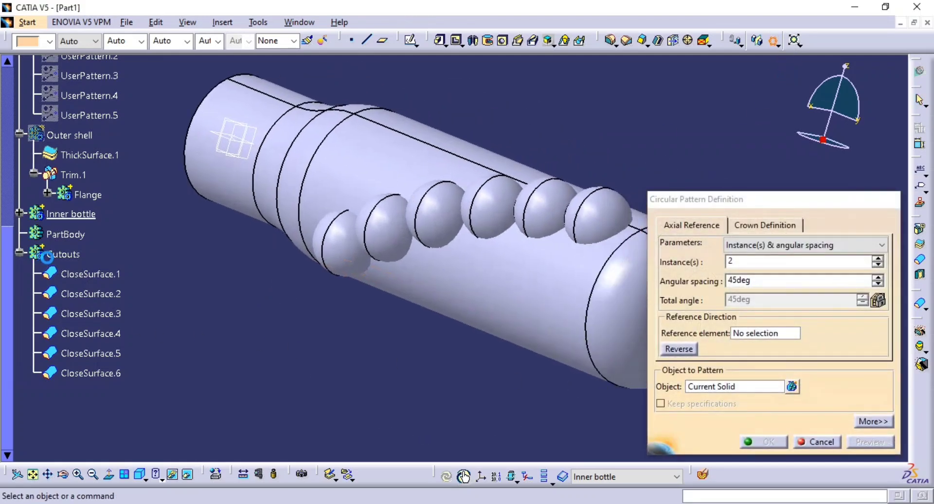
Try to start a circular pattern of the six closed sphere solids, CloseSurface.1 to CloseSurface.6, with Inner bottle in work.
left_click(83, 272)
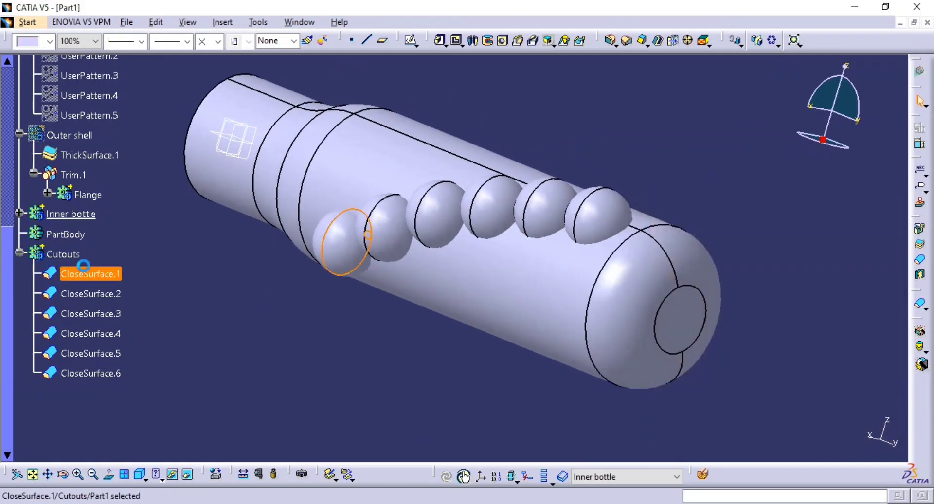
left_click(103, 374)
left_click(106, 275, "shift")
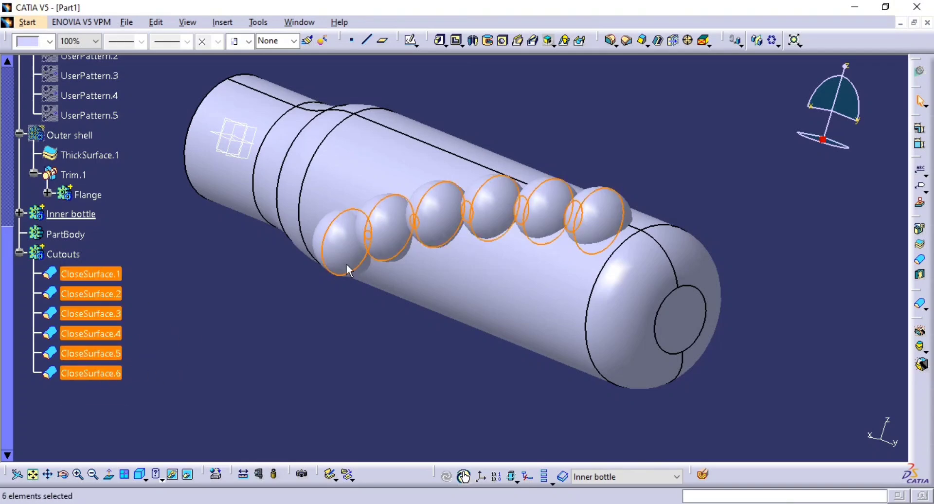
left_click(773, 42)
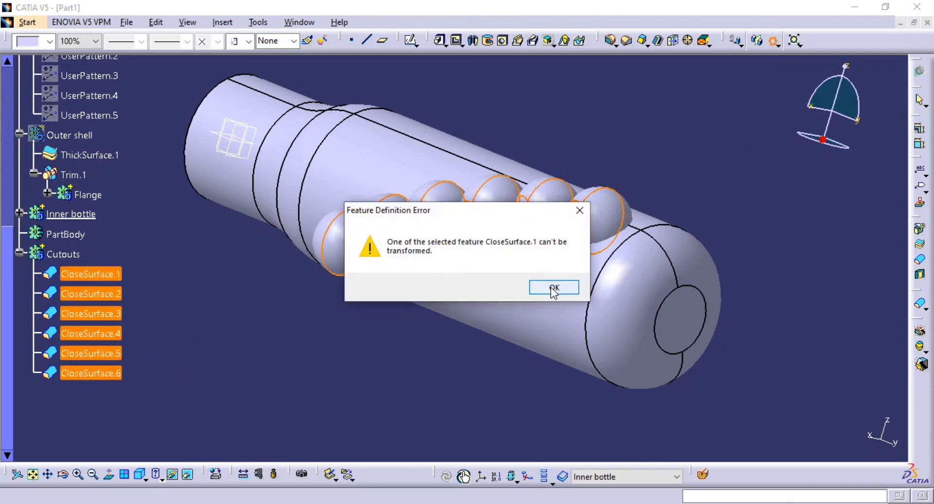
left_click(554, 287)
left_click(553, 288)
left_click(554, 288)
left_click(554, 288)
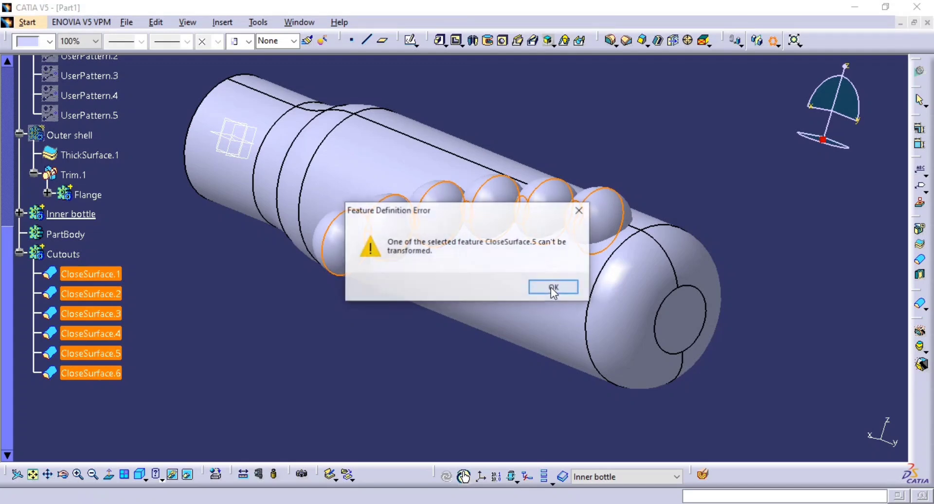
left_click(553, 287)
left_click(553, 288)
left_click(553, 288)
left_click(553, 287)
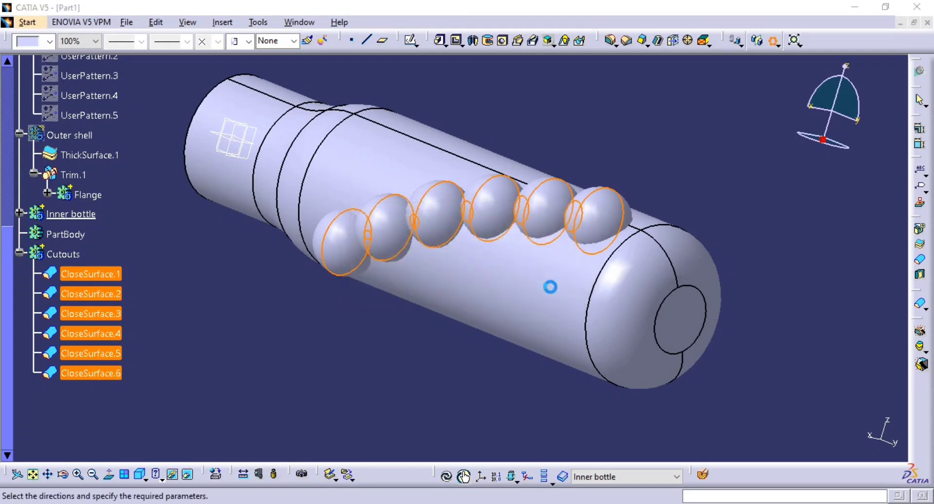
Try to assign CloseSurface.1 as the object of the circular pattern, and leave the command.
middle_click_drag(541, 305, 492, 303)
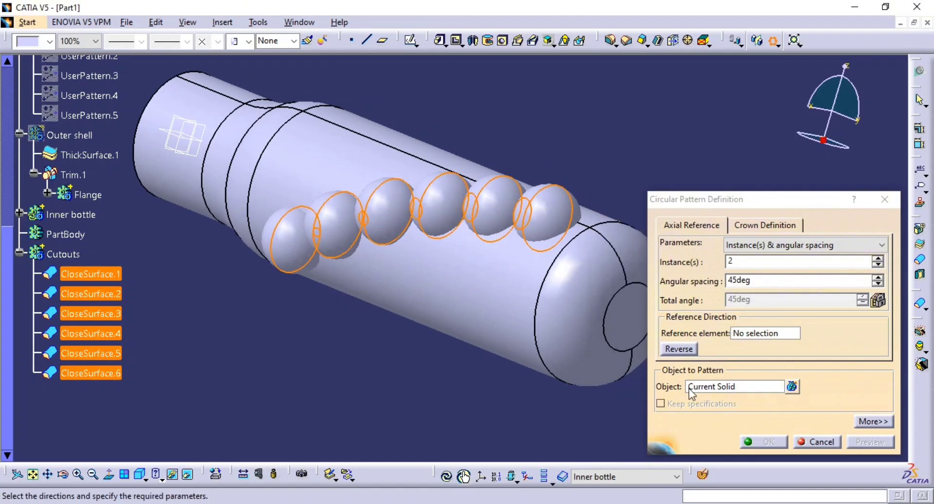
left_click(706, 386)
left_click(117, 275)
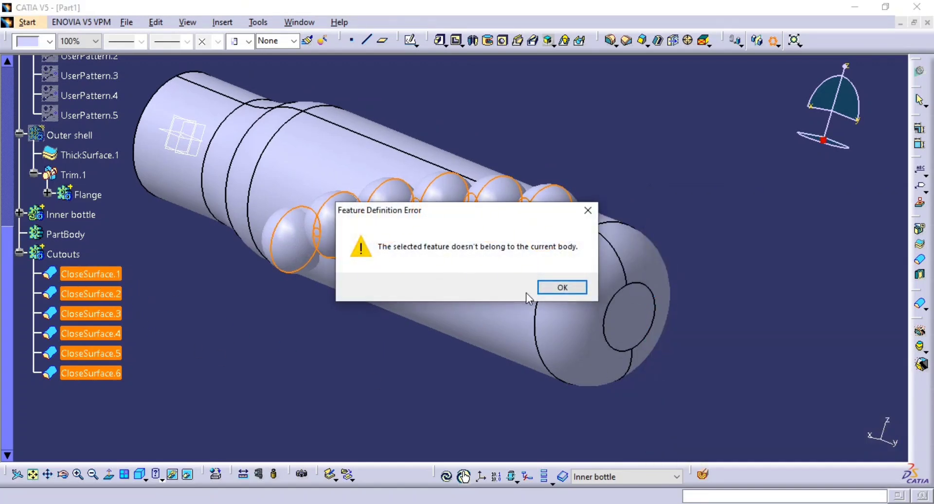
left_click(556, 288)
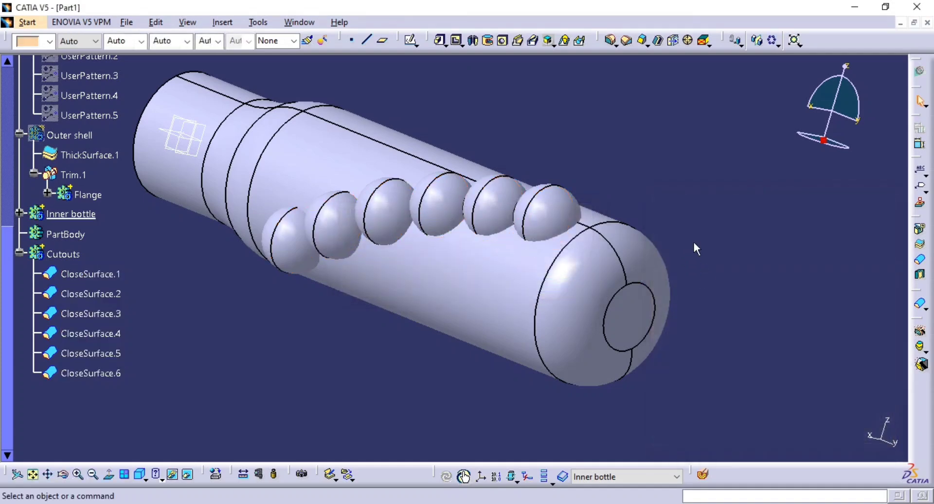
Define the Cutouts body as the in-work object.
middle_click_drag(566, 289, 523, 336)
right_click(57, 257)
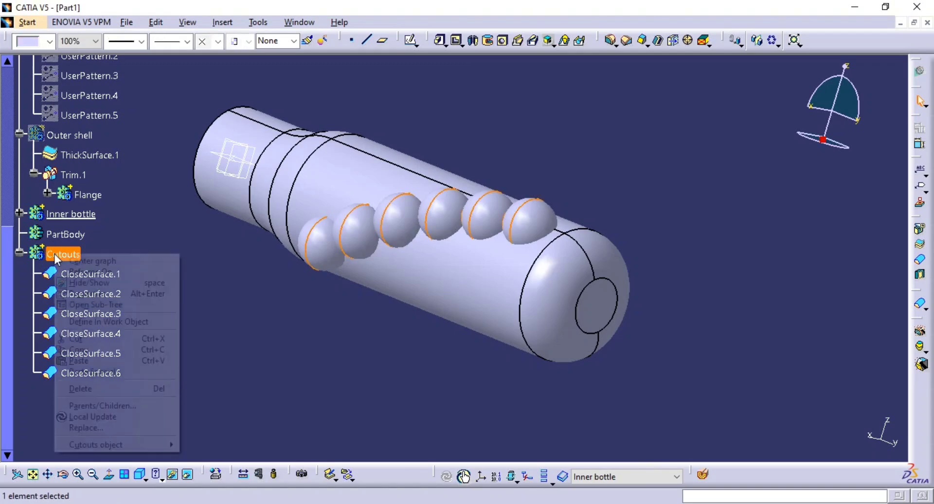
left_click(129, 321)
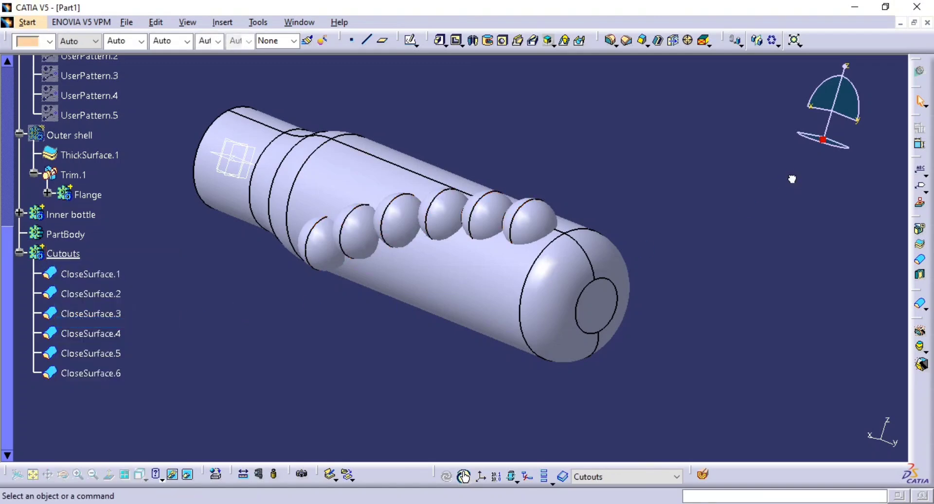
Start a circular pattern in the Cutouts body with the closed sphere solids CloseSurface.1 to CloseSurface.6 selected.
left_click(773, 40)
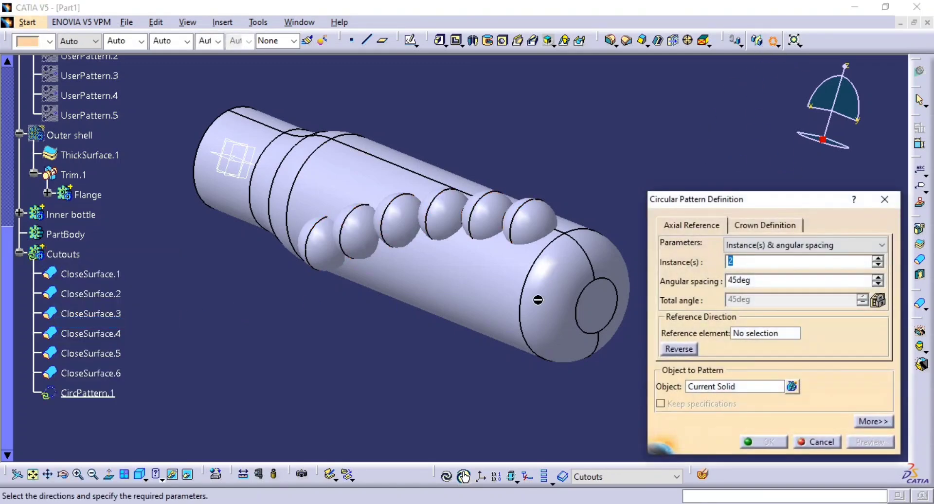
key("Escape")
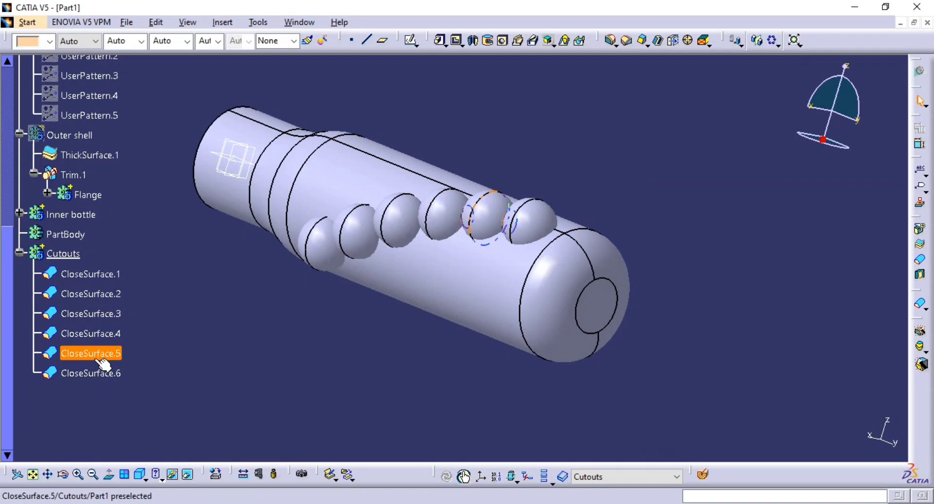
left_click(104, 275)
left_click(108, 375, "shift")
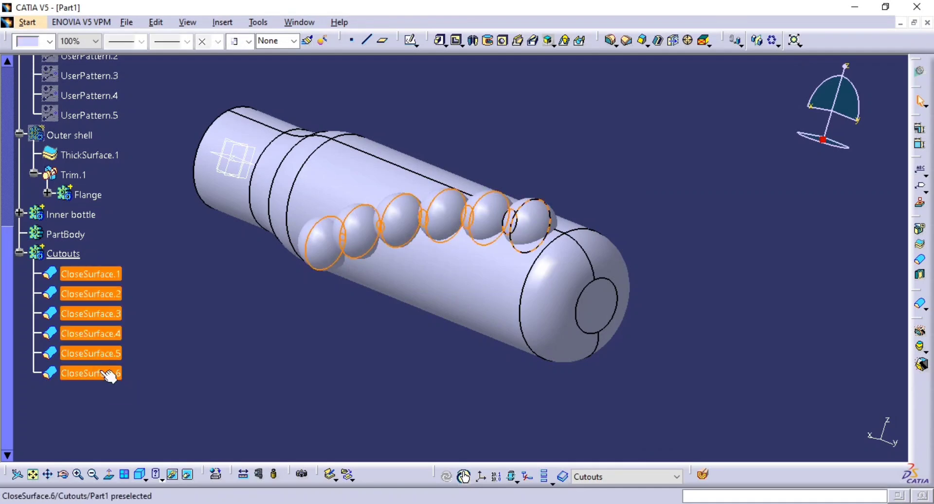
left_click(769, 43)
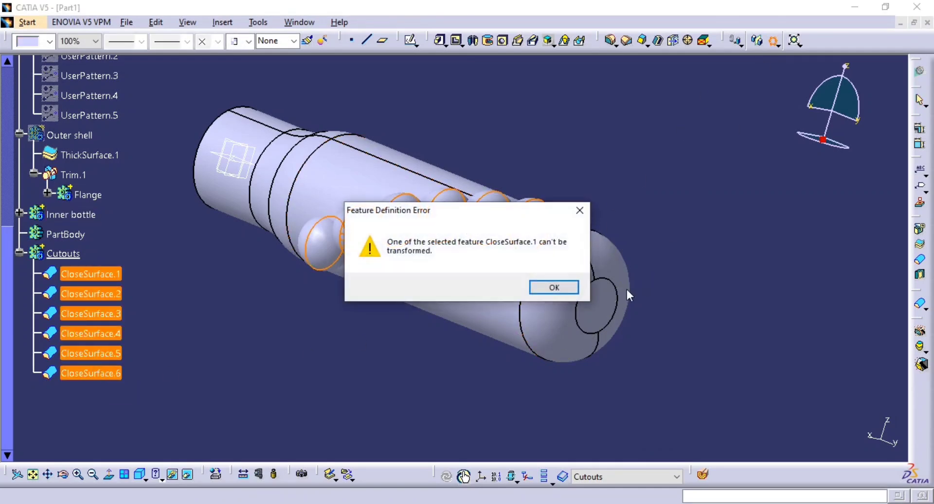
left_click(540, 290)
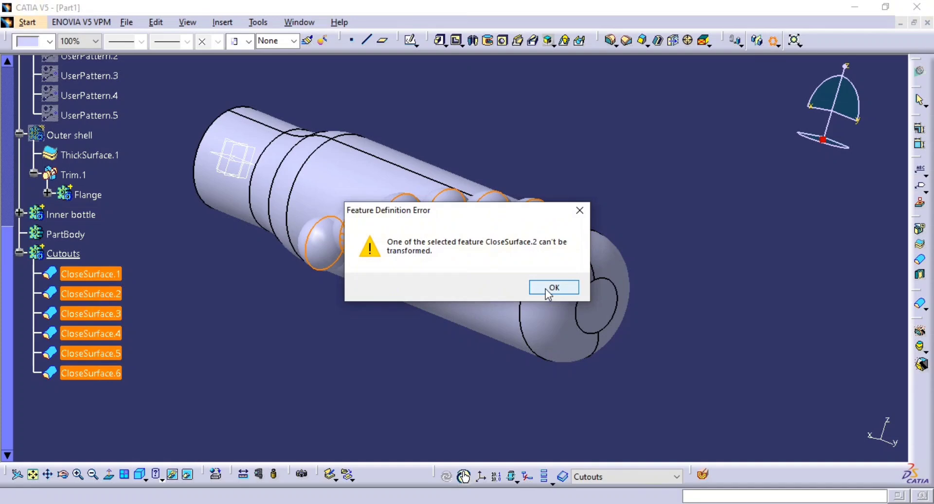
left_click(548, 291)
left_click(548, 291)
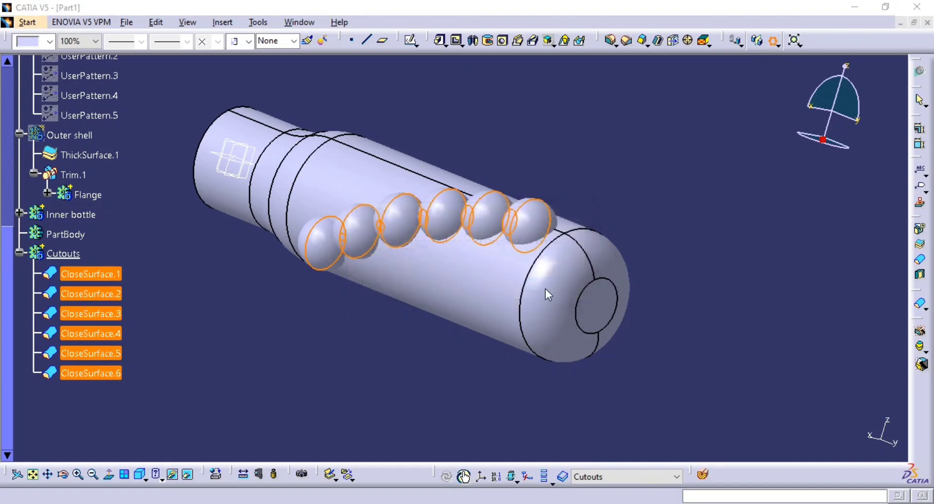
left_click(545, 289)
left_click(545, 288)
left_click(545, 288)
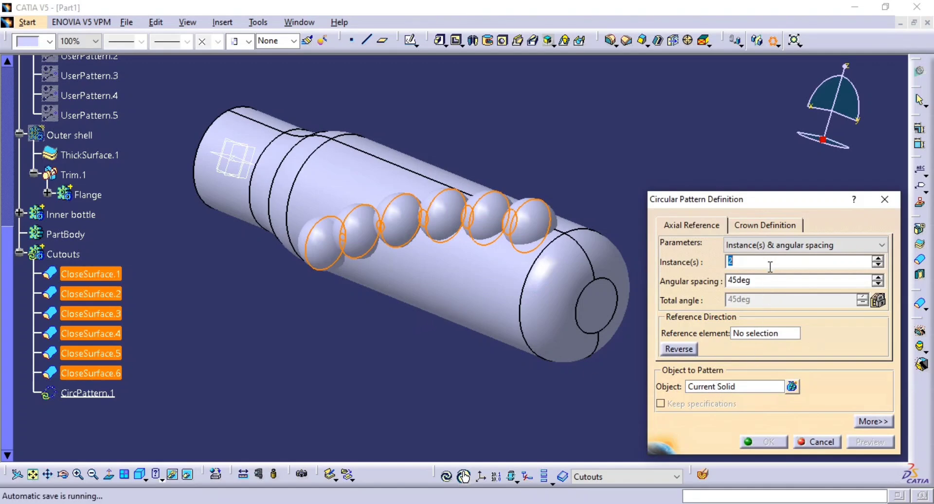
Set the circular pattern to 6 instances about the Y Axis and preview the spheres around the bottle.
type("6")
right_click(743, 334)
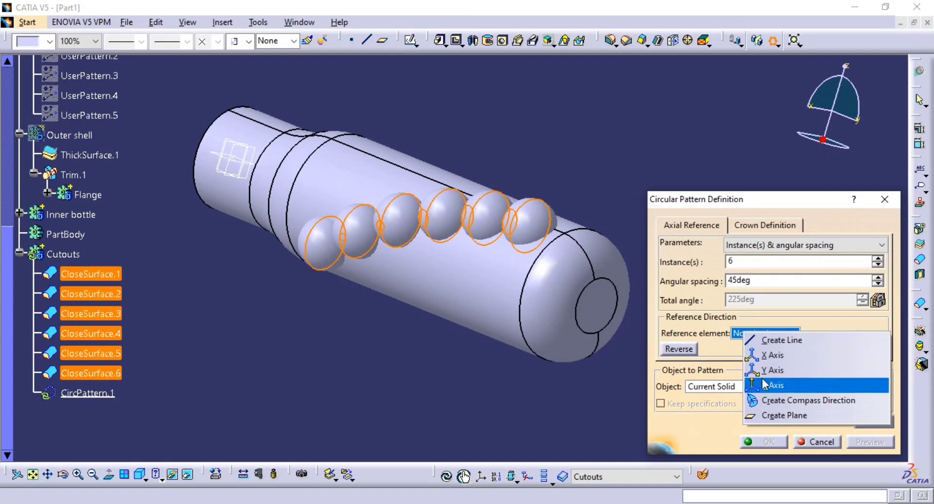
left_click(773, 370)
middle_click_drag(566, 341, 516, 302)
left_click(869, 442)
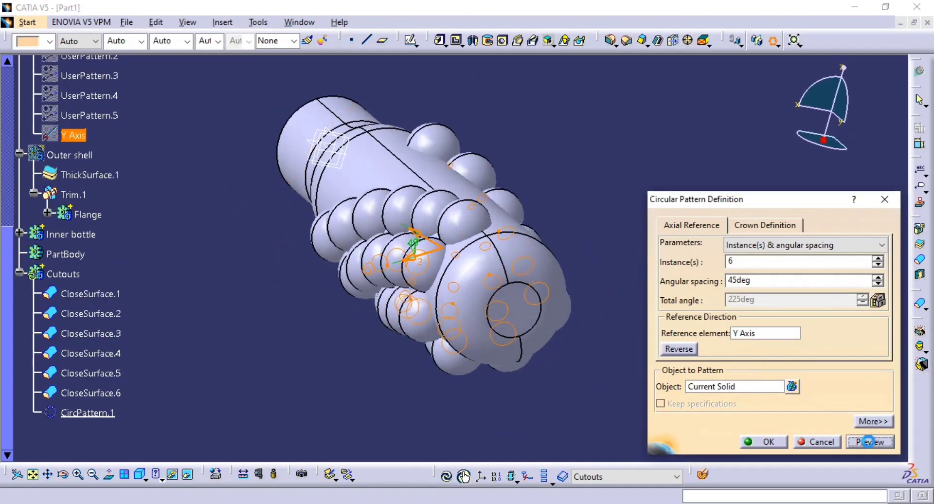
middle_click_drag(451, 279, 467, 295)
Spread the pattern instances over a Complete crown and create the circular pattern.
left_click(802, 244)
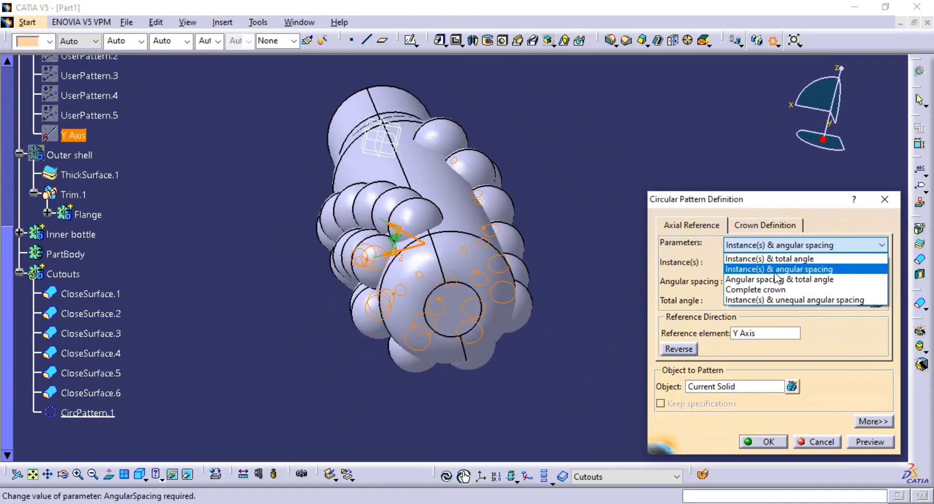
left_click(747, 292)
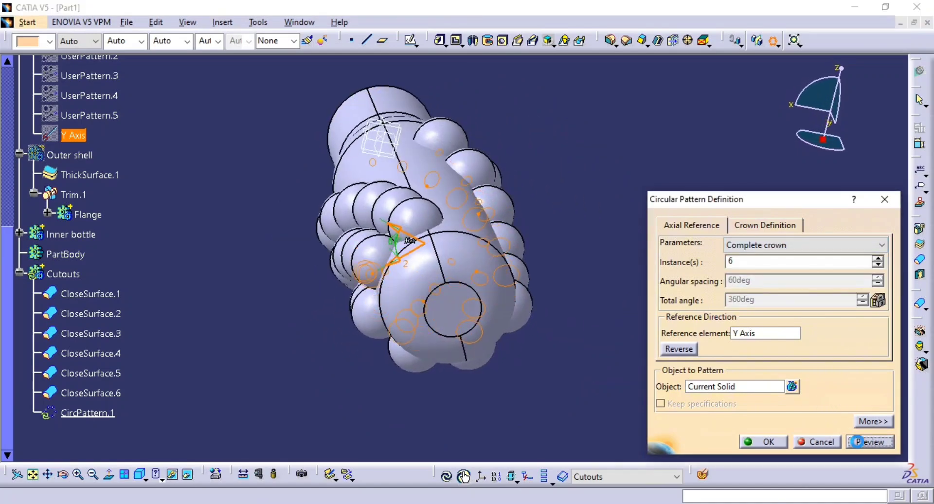
middle_click_drag(486, 263, 695, 175)
left_click(759, 442)
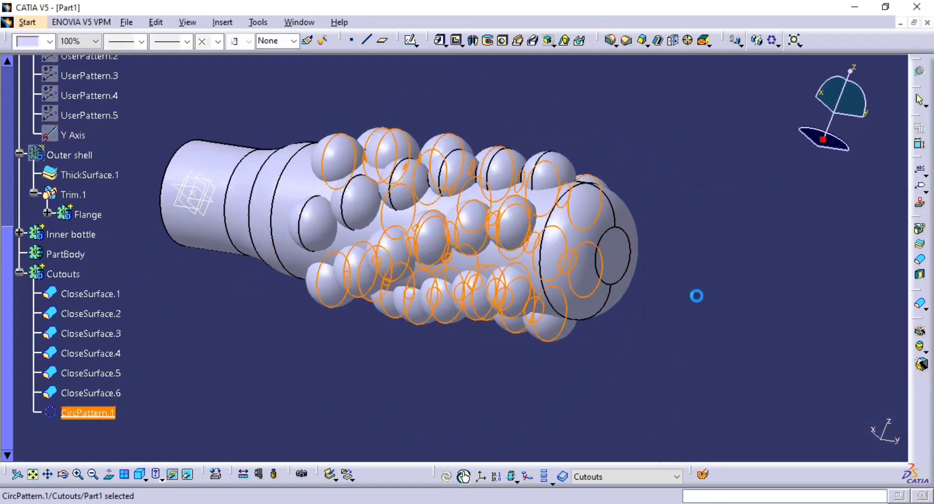
middle_click_drag(696, 294, 481, 320)
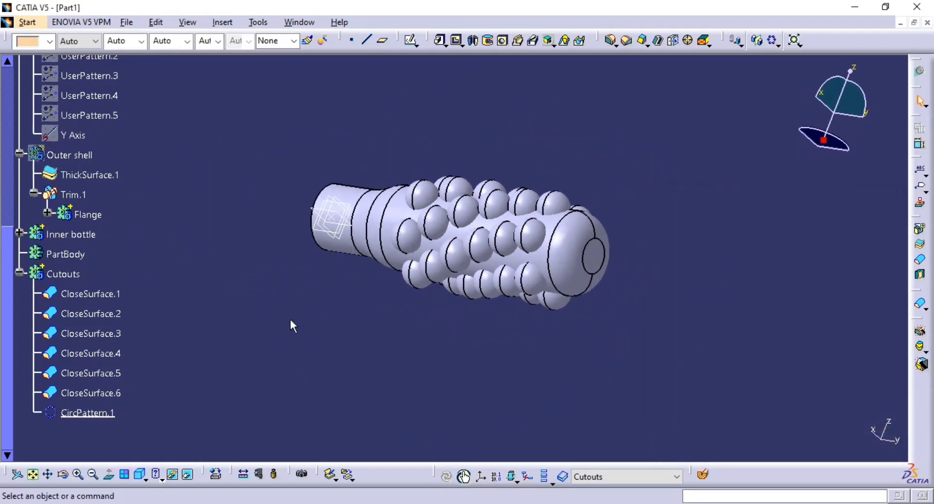
Make Inner bottle the in-work body and remove the Cutouts body from it.
right_click(71, 238)
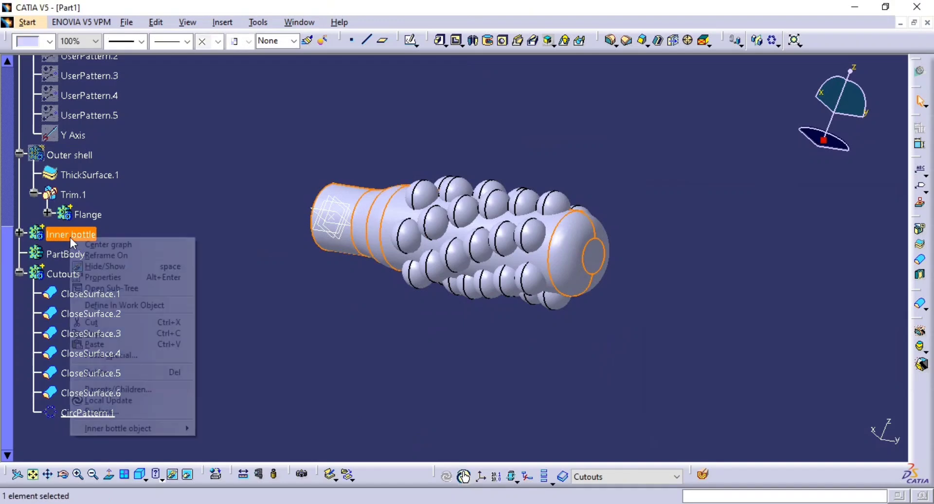
left_click(118, 307)
left_click(62, 275)
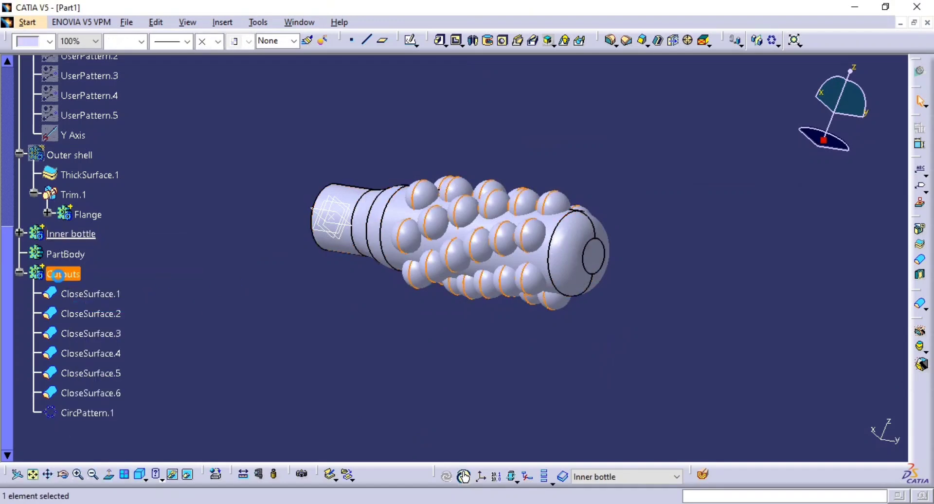
right_click(62, 275)
mouse_move(104, 467)
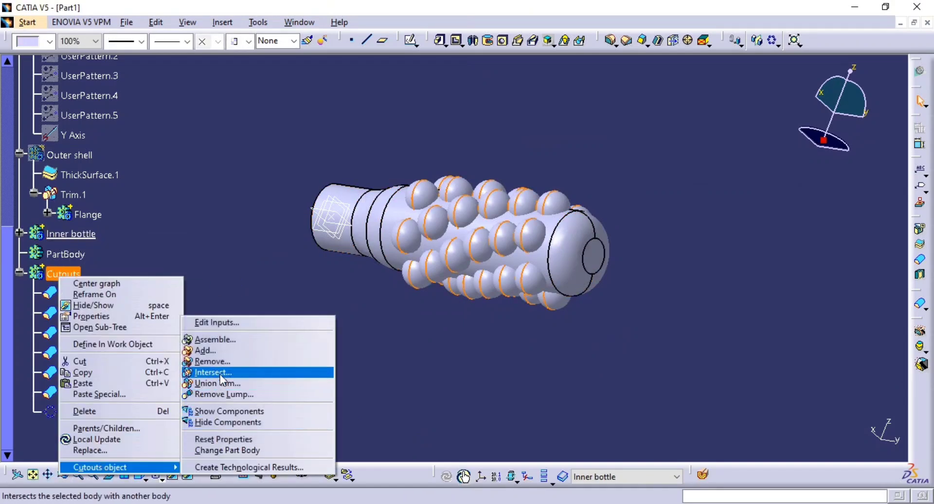
left_click(225, 360)
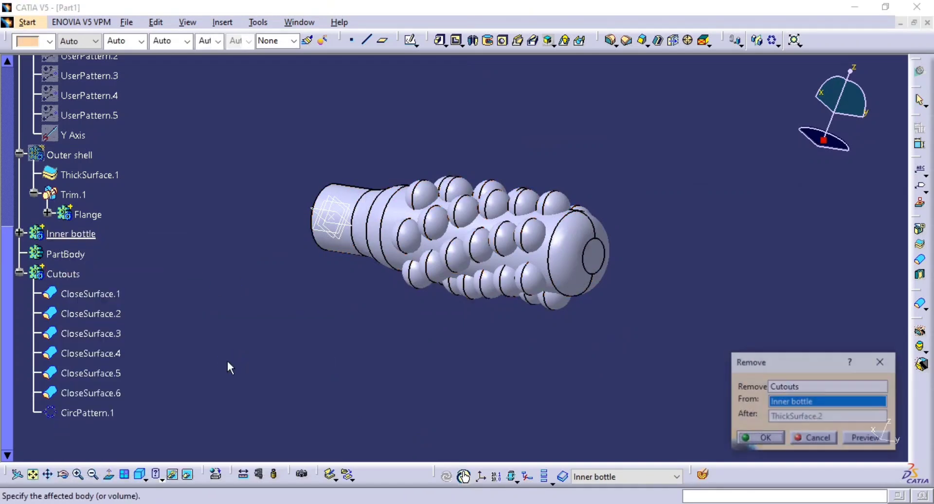
left_click(856, 438)
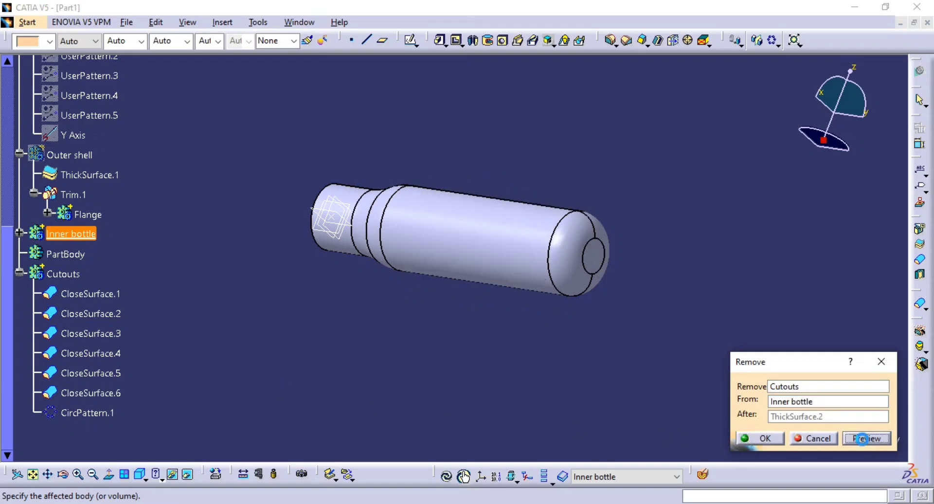
left_click(763, 438)
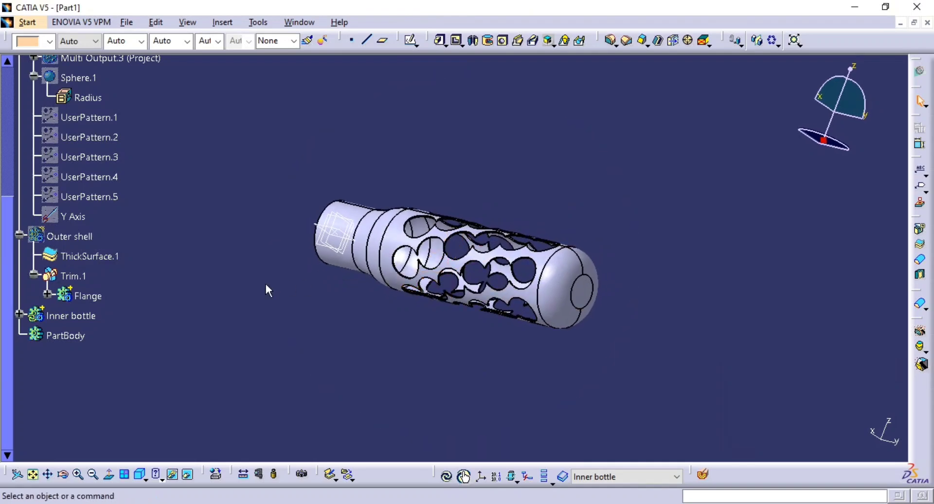
Set the Radius parameter of Sphere.1 to 10 mm.
double_click(88, 97)
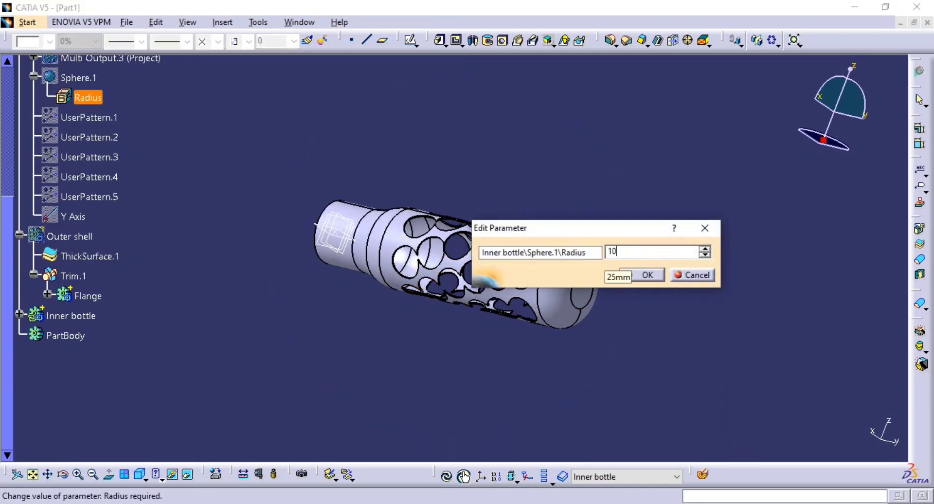
key("Return")
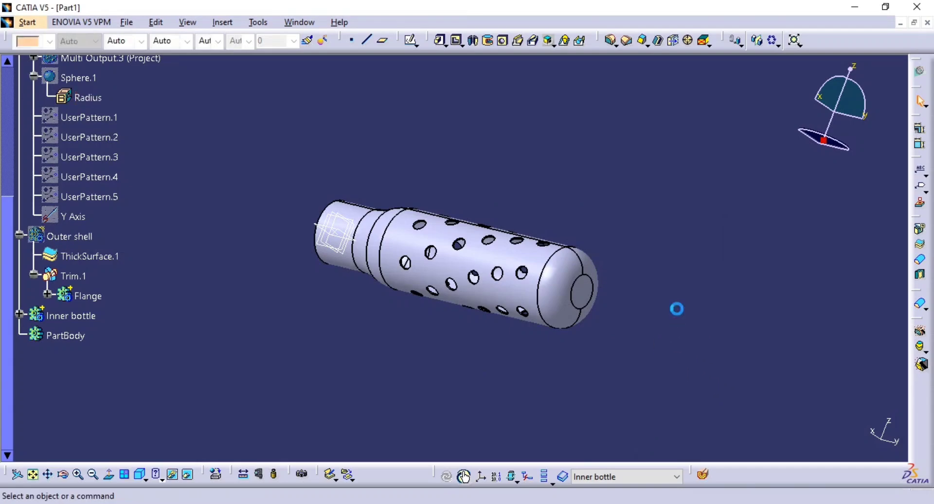
middle_click_drag(676, 309, 481, 294)
left_click(418, 355)
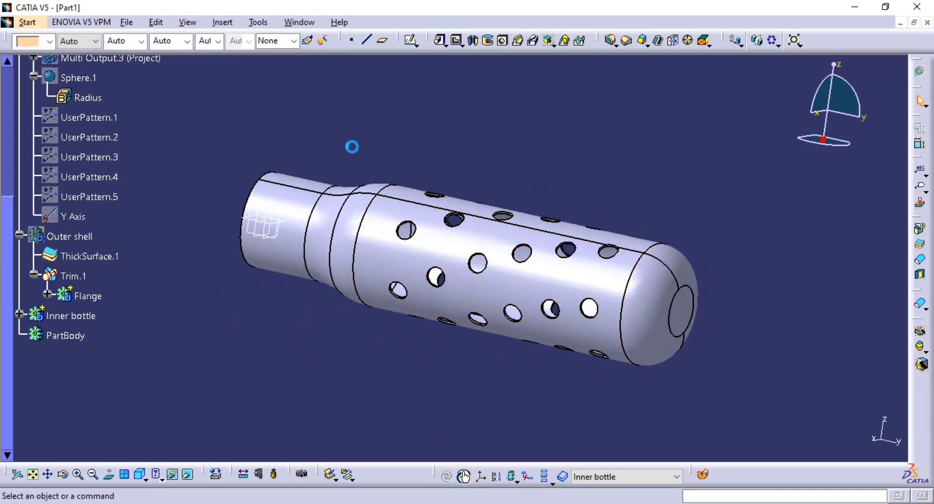
Hide the reference planes at the bottle's neck and show the Outer shell body.
left_click_drag(338, 145, 201, 313)
key("space")
middle_click_drag(531, 292, 530, 332)
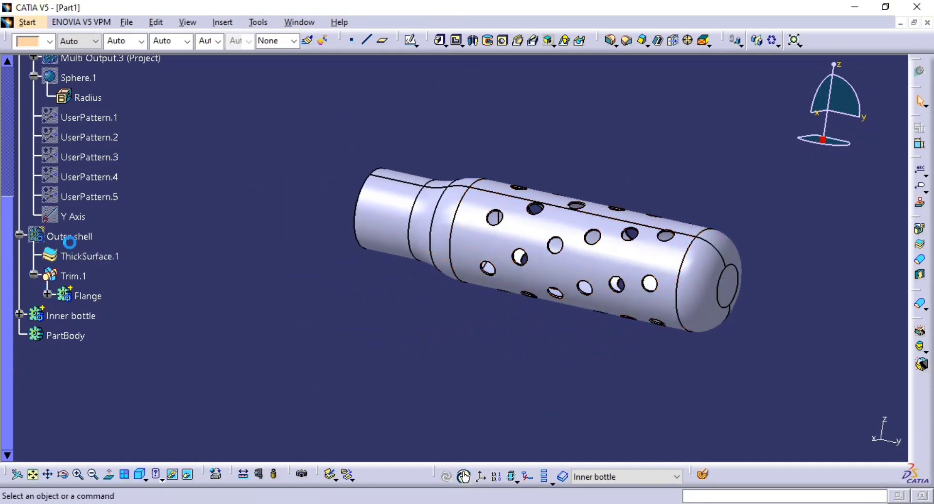
left_click(78, 240)
key("space")
middle_click_drag(317, 314, 387, 163)
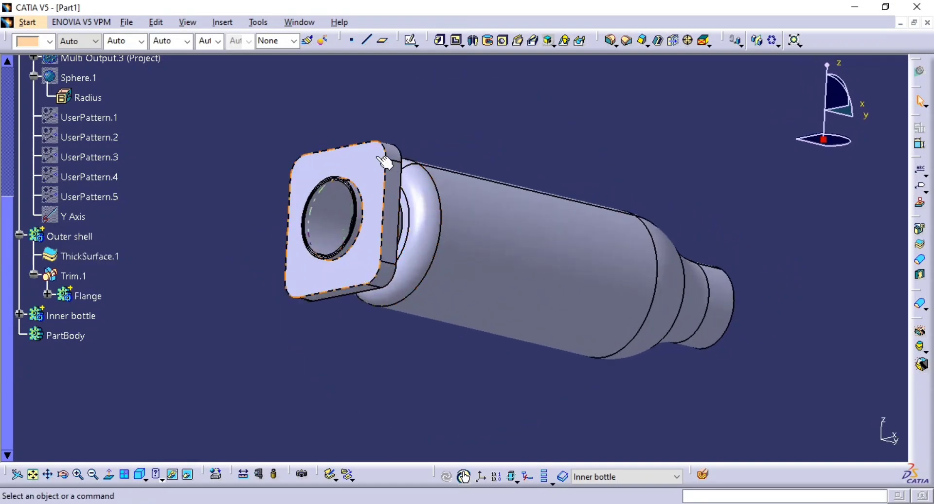
Compare the flanged canister with the drawing views on page 60 of the Pumo Mech Book PDF and return to CATIA.
key("alt+Tab")
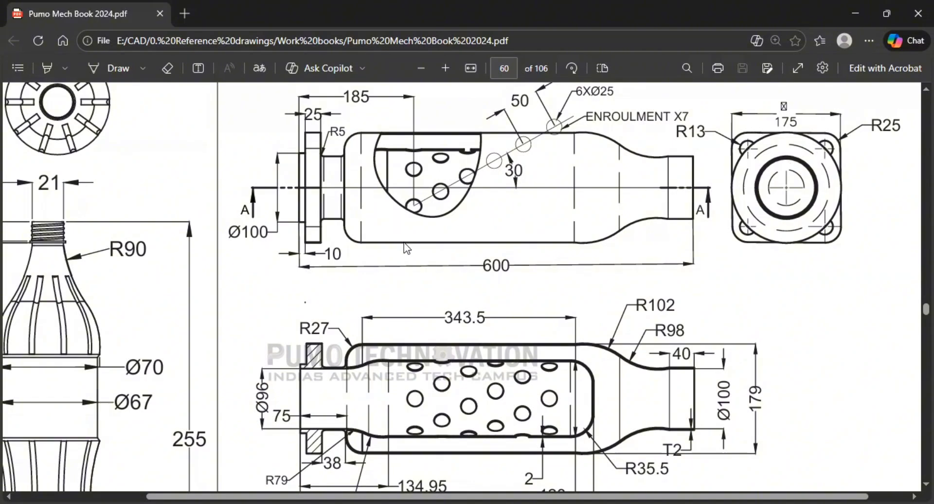
key("alt+Tab")
middle_click_drag(462, 178, 551, 309)
key("alt+Tab")
scroll(452, 368, "up", 1)
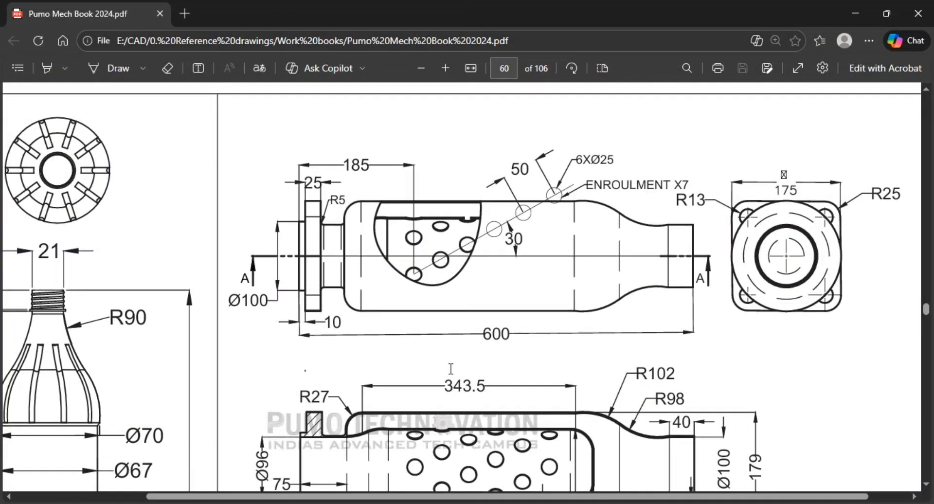
key("alt+Tab")
middle_click_drag(479, 353, 492, 303)
left_click(703, 474)
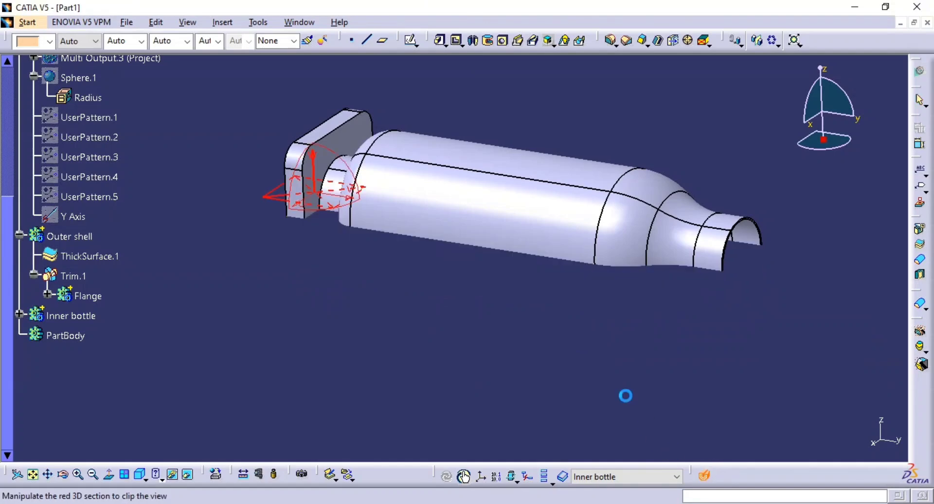
middle_click_drag(547, 330, 526, 370)
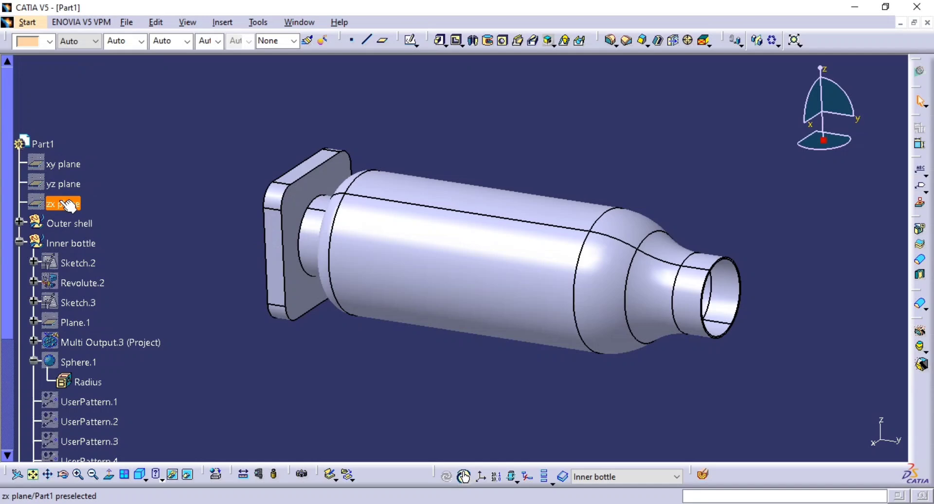
Show the yz plane and section the model along it to inspect the perforated inner bottle inside the outer shell.
left_click(62, 181)
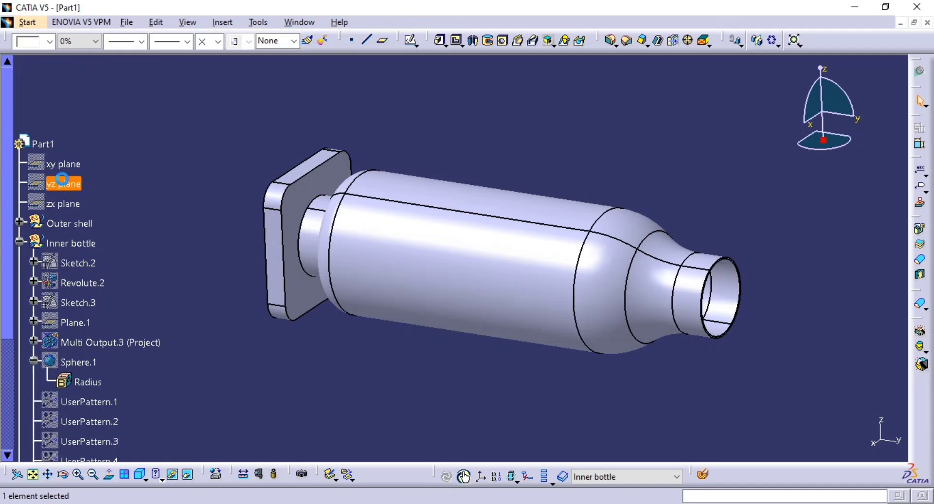
key("ctrl+h")
middle_click_drag(475, 284, 516, 222)
left_click(705, 479)
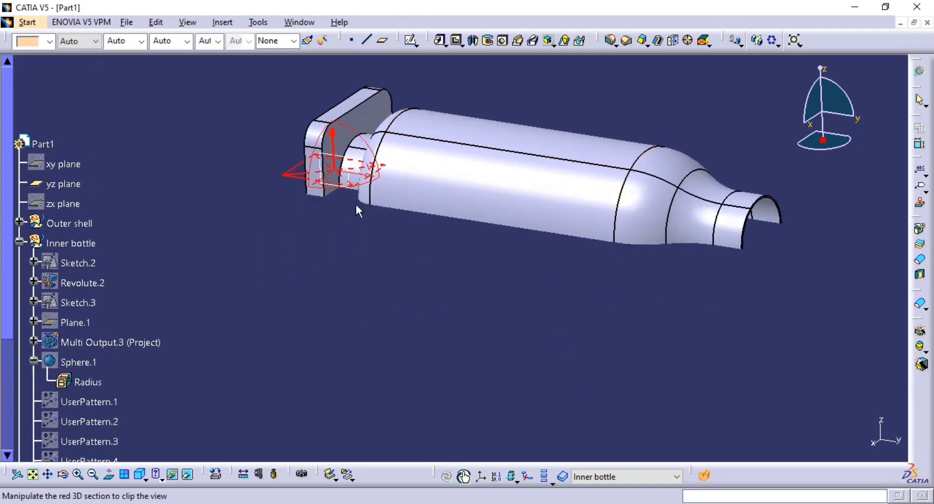
left_click(347, 175)
middle_click_drag(443, 251, 441, 276)
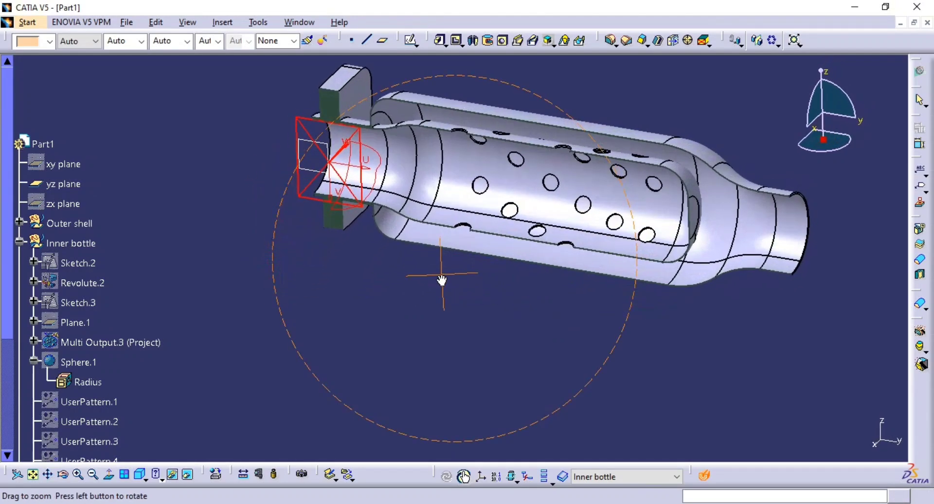
middle_click_drag(511, 267, 589, 287)
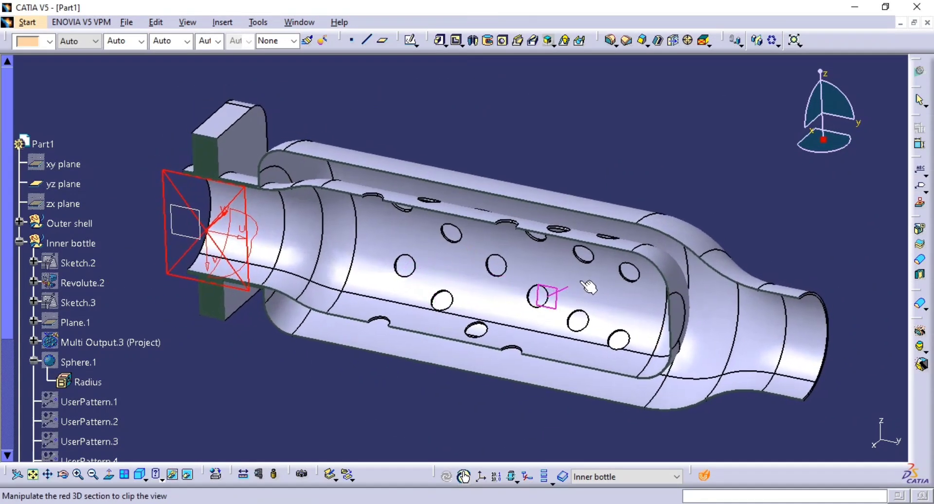